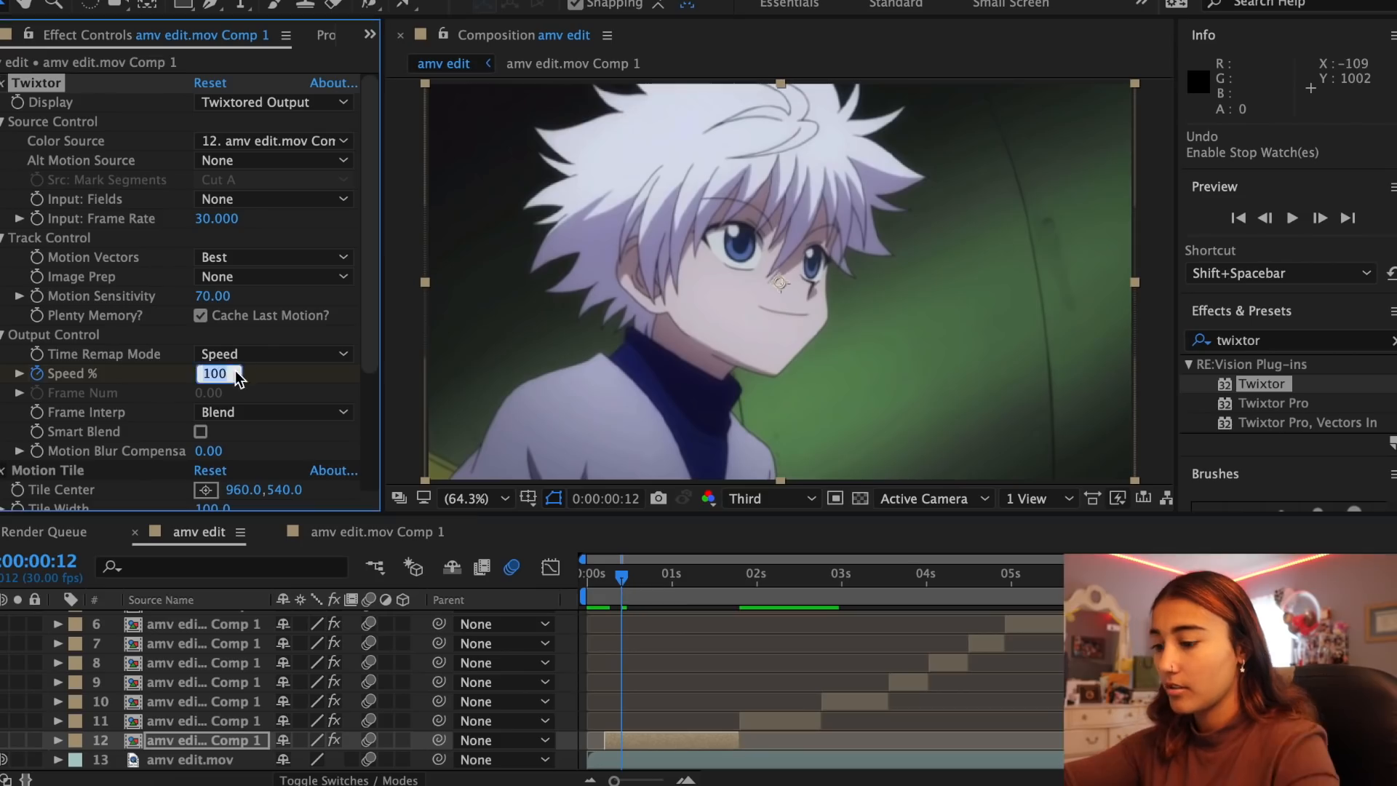
Set Twixtor's Speed on the layer 12 clip to 40% at frame 12, enable Smart Blend, and preview the clip
type("60")
key("Return")
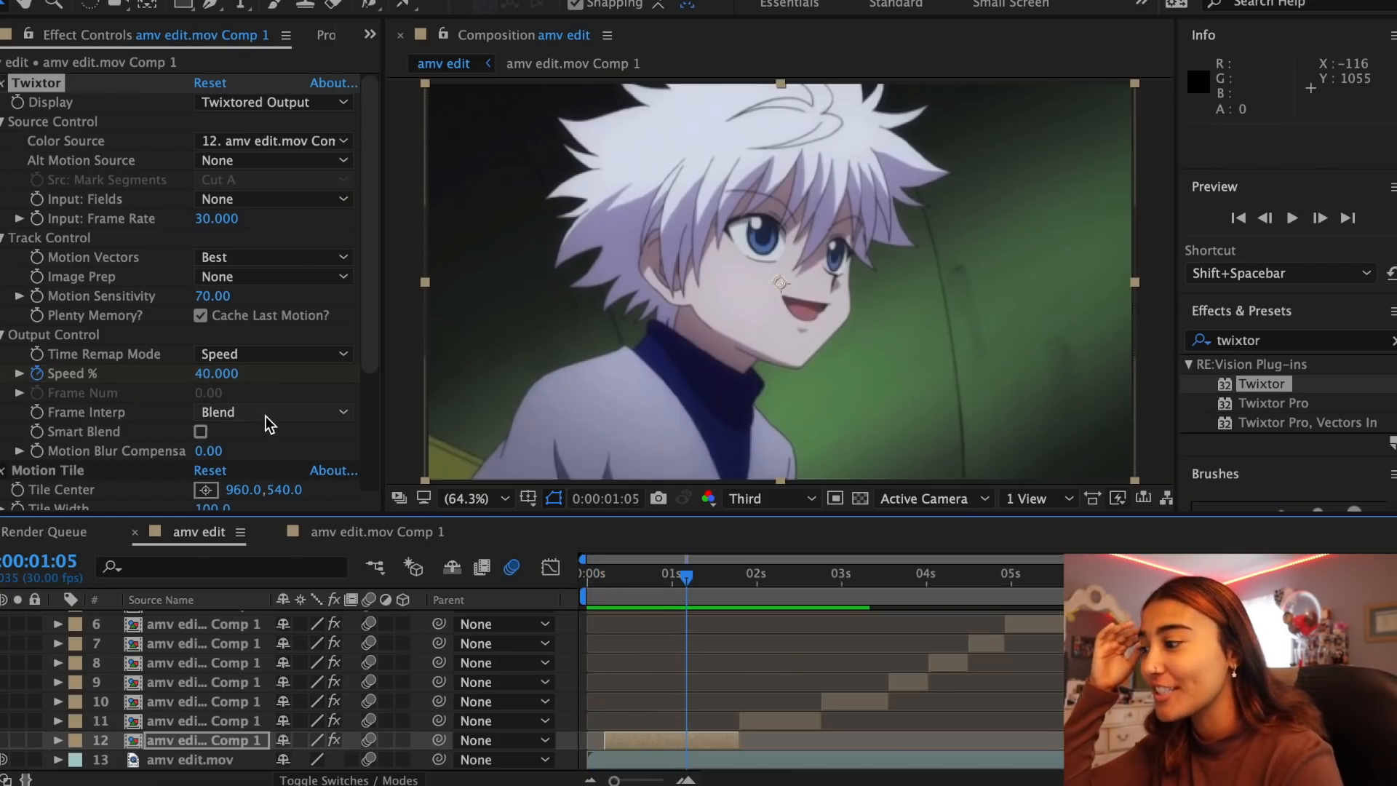
left_click(200, 432)
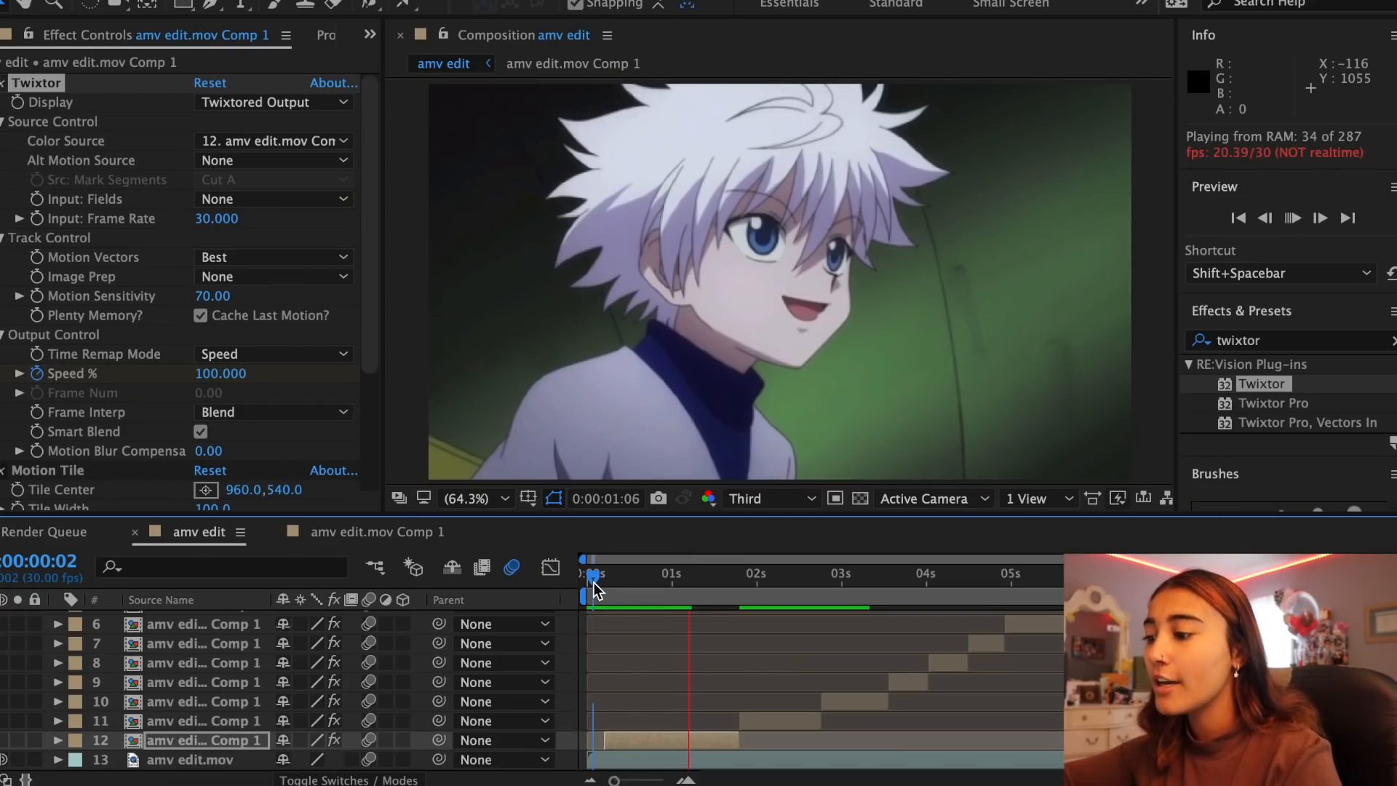
key("space")
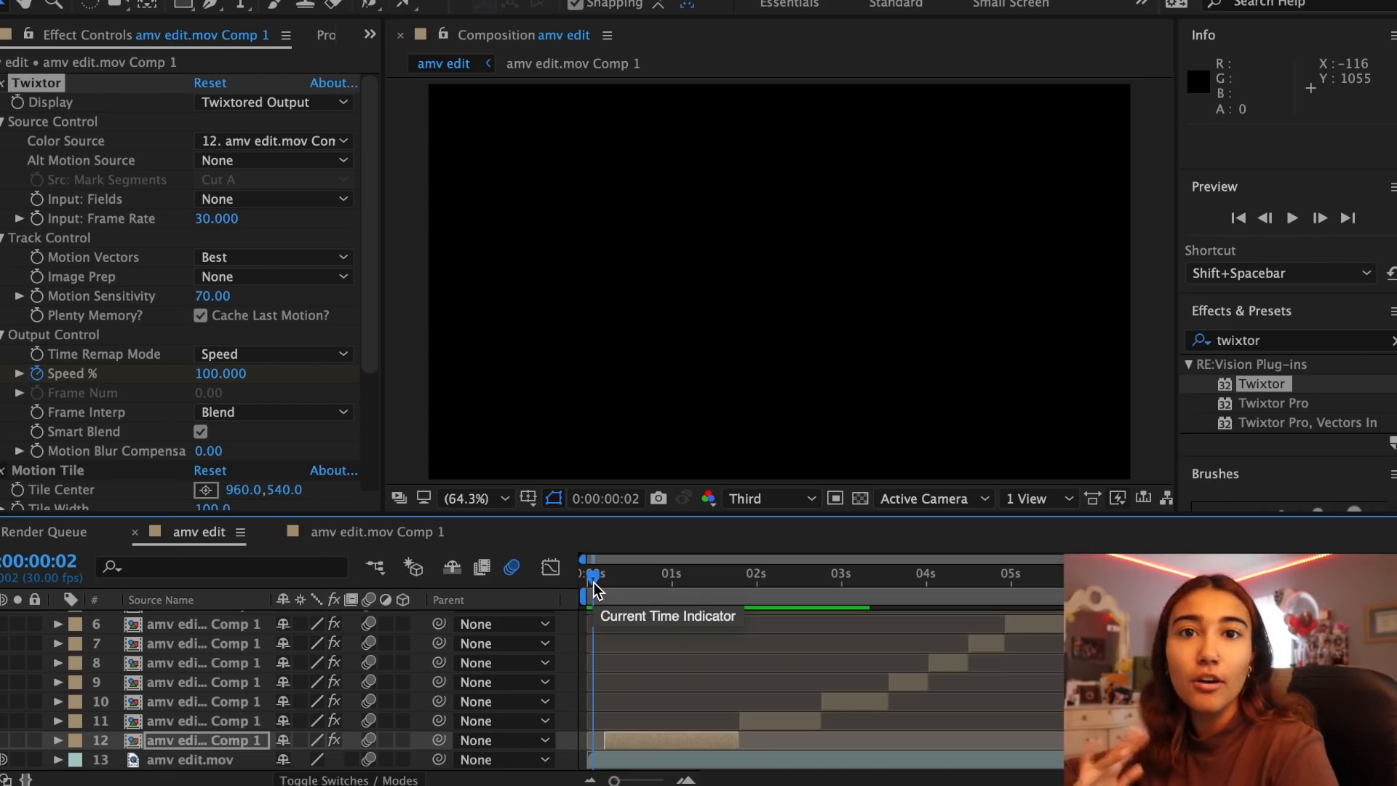
key("space")
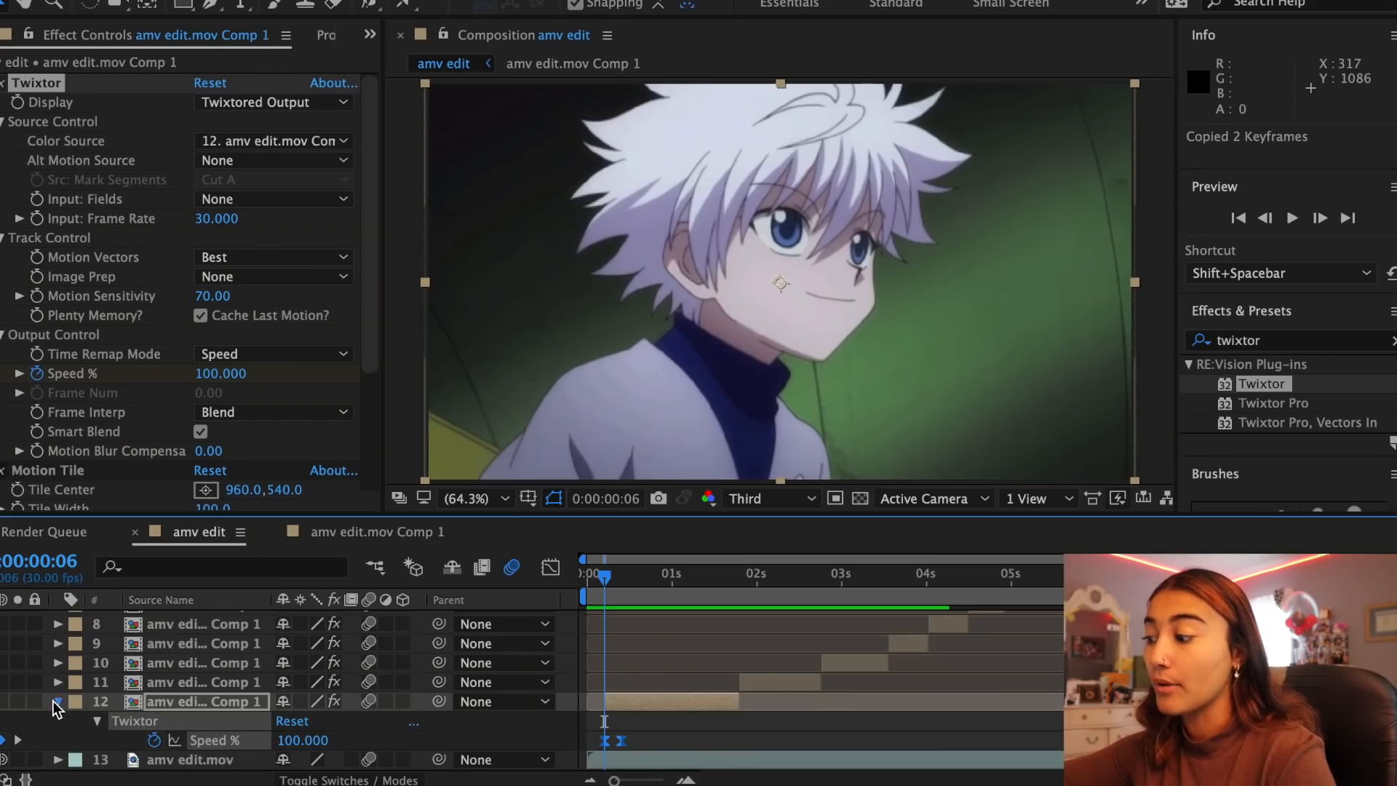
Collapse layer 12's properties and select the layer 11 clip at its start, 0:00:01:24
left_click(56, 702)
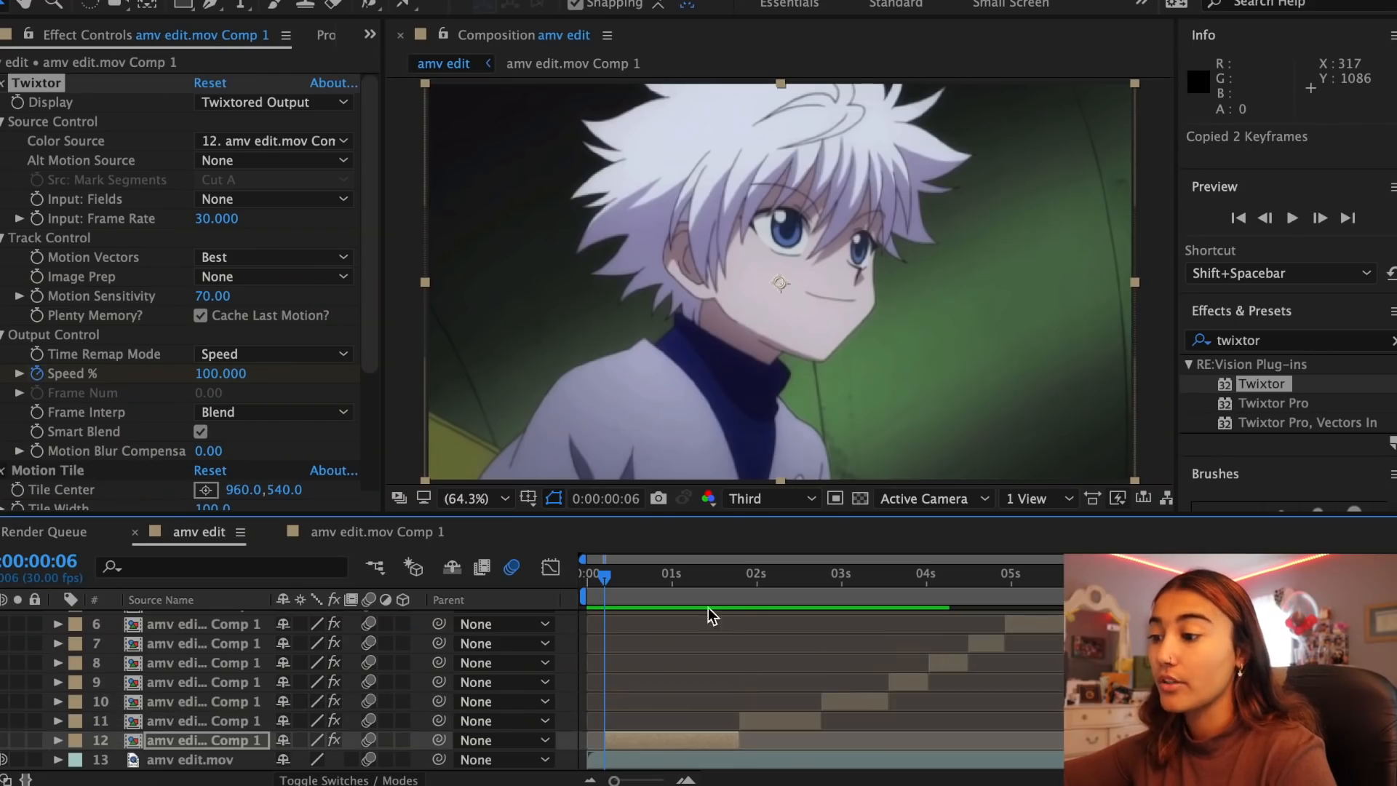
left_click_drag(747, 595, 743, 598)
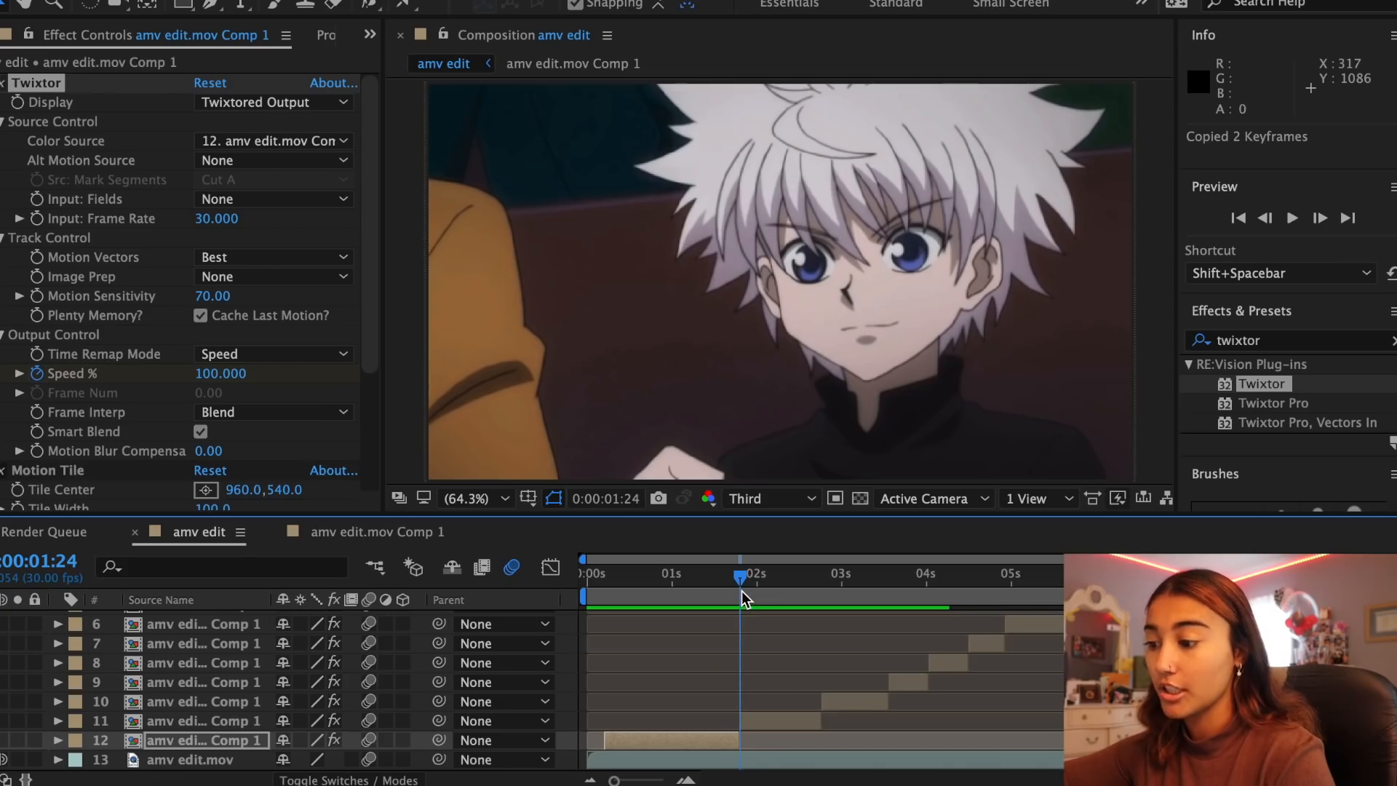
left_click(773, 723)
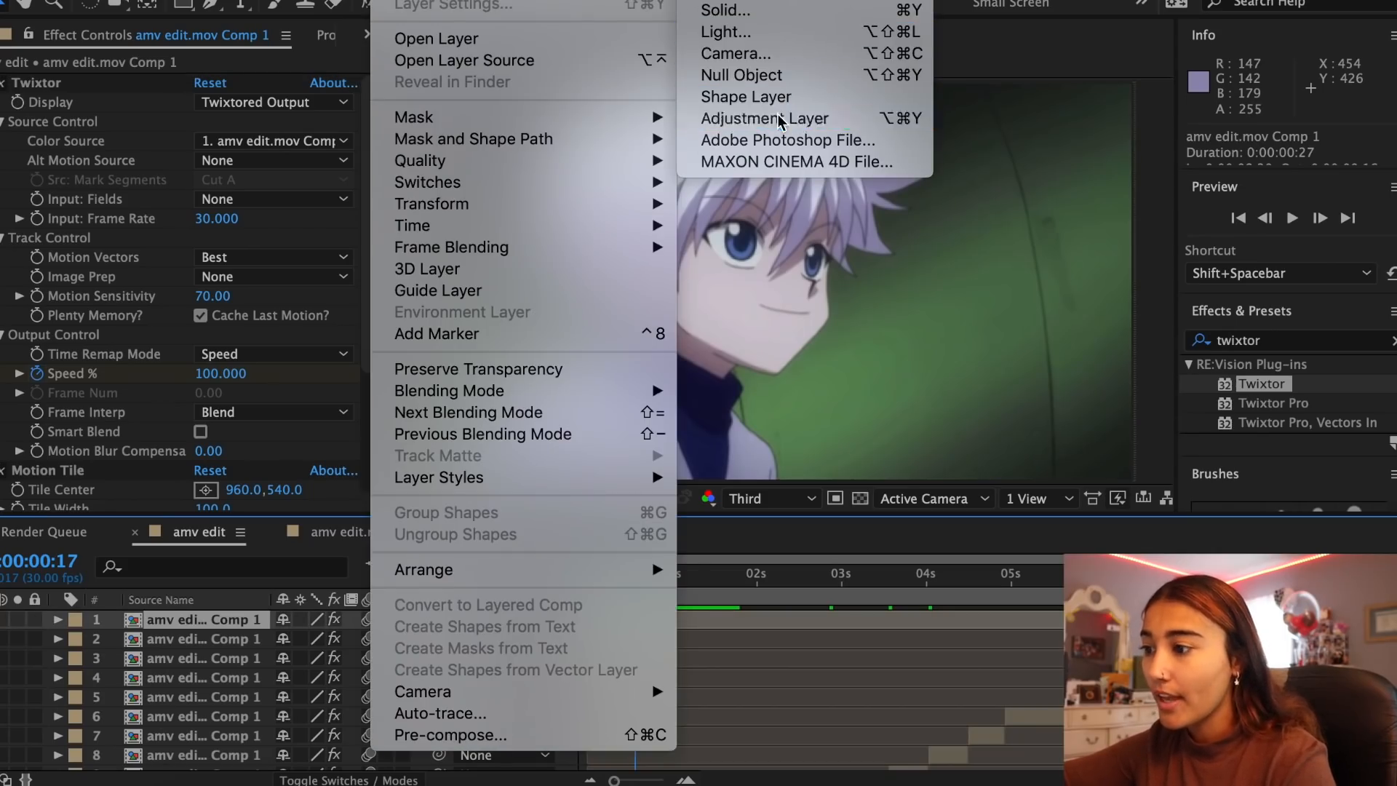
Add a new adjustment layer above all the clips in the amv edit composition
left_click(764, 144)
left_click(1256, 342)
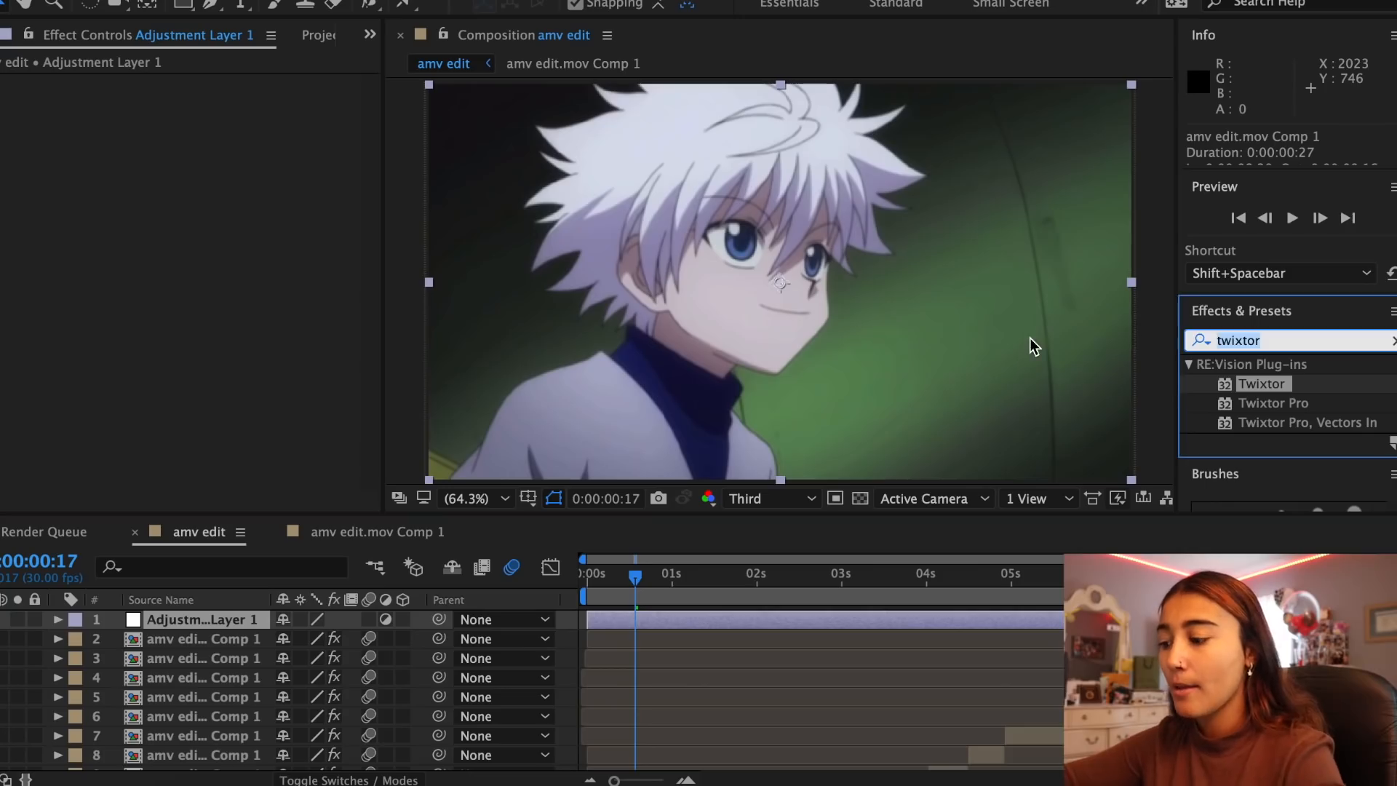
type("wiggle wigg")
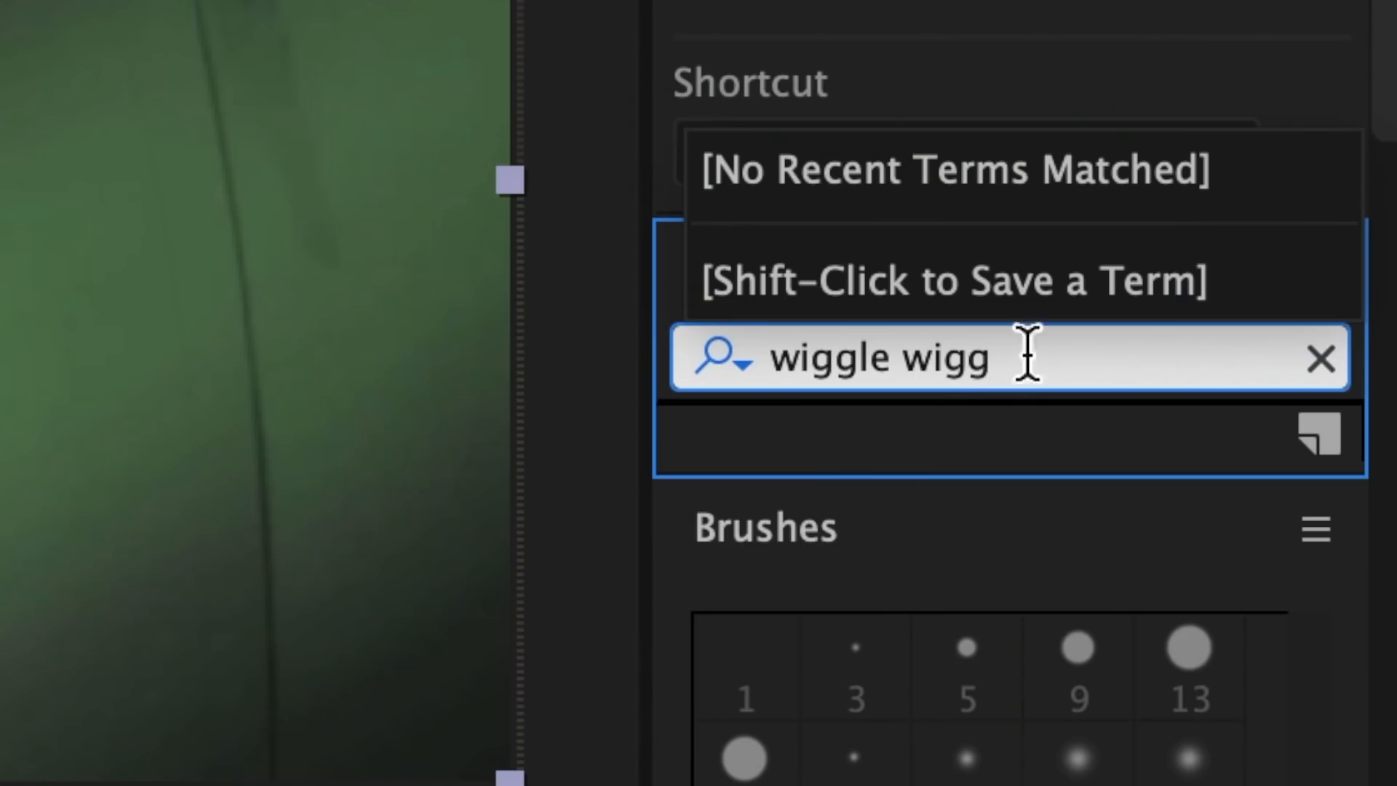
left_click_drag(1301, 340, 1048, 341)
key("BackSpace")
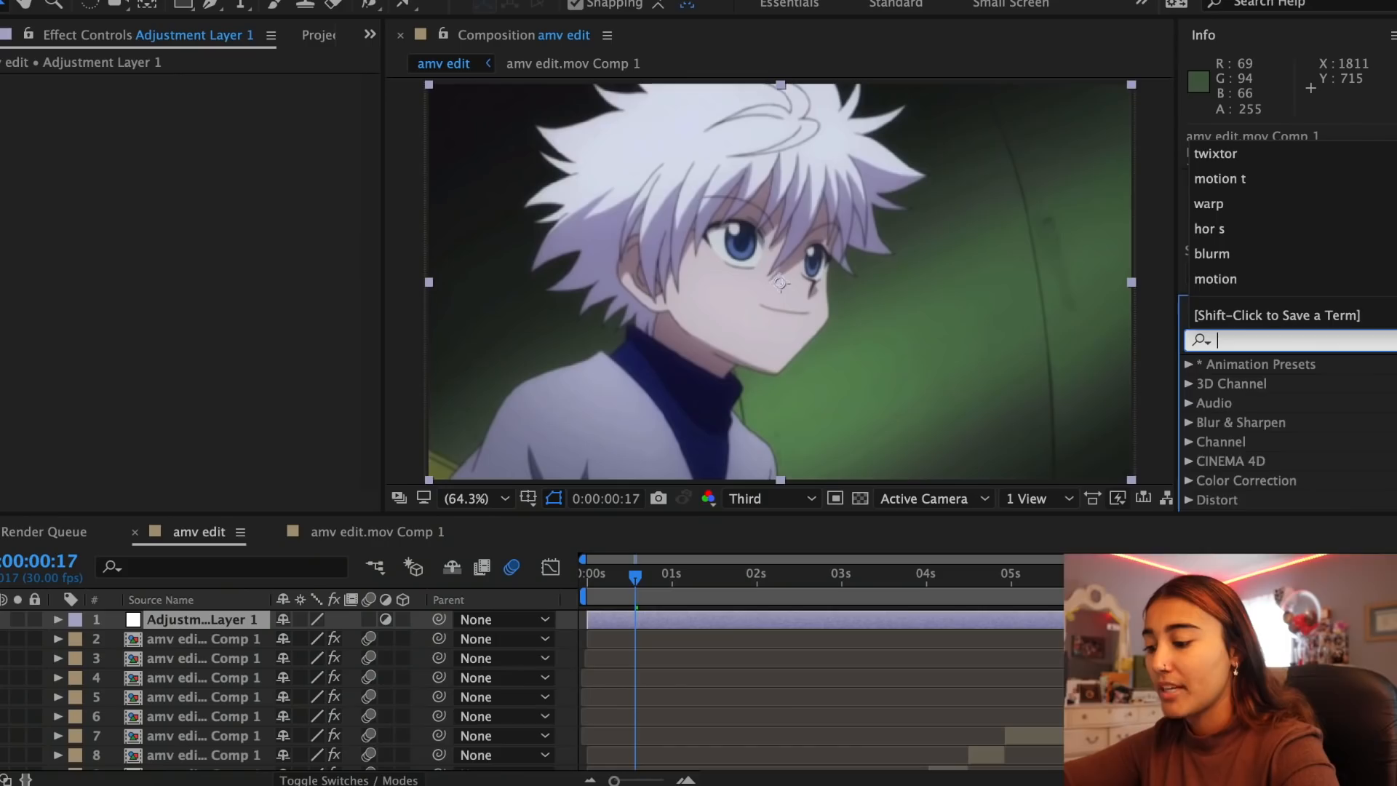
Find the wiggle presets and apply Wiggle - position and Wiggle - rotation to the adjustment layer
type("wiggle")
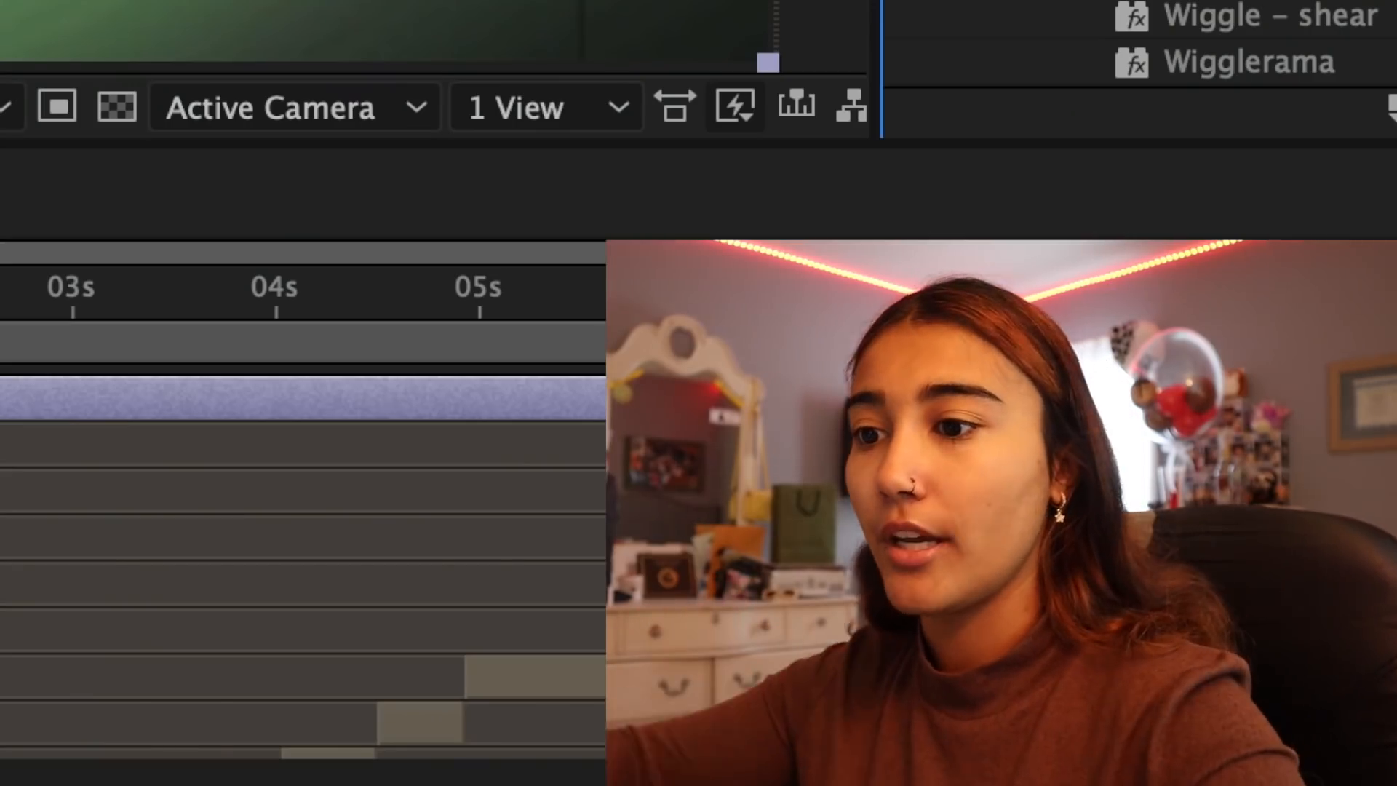
left_click_drag(1337, 402, 633, 620)
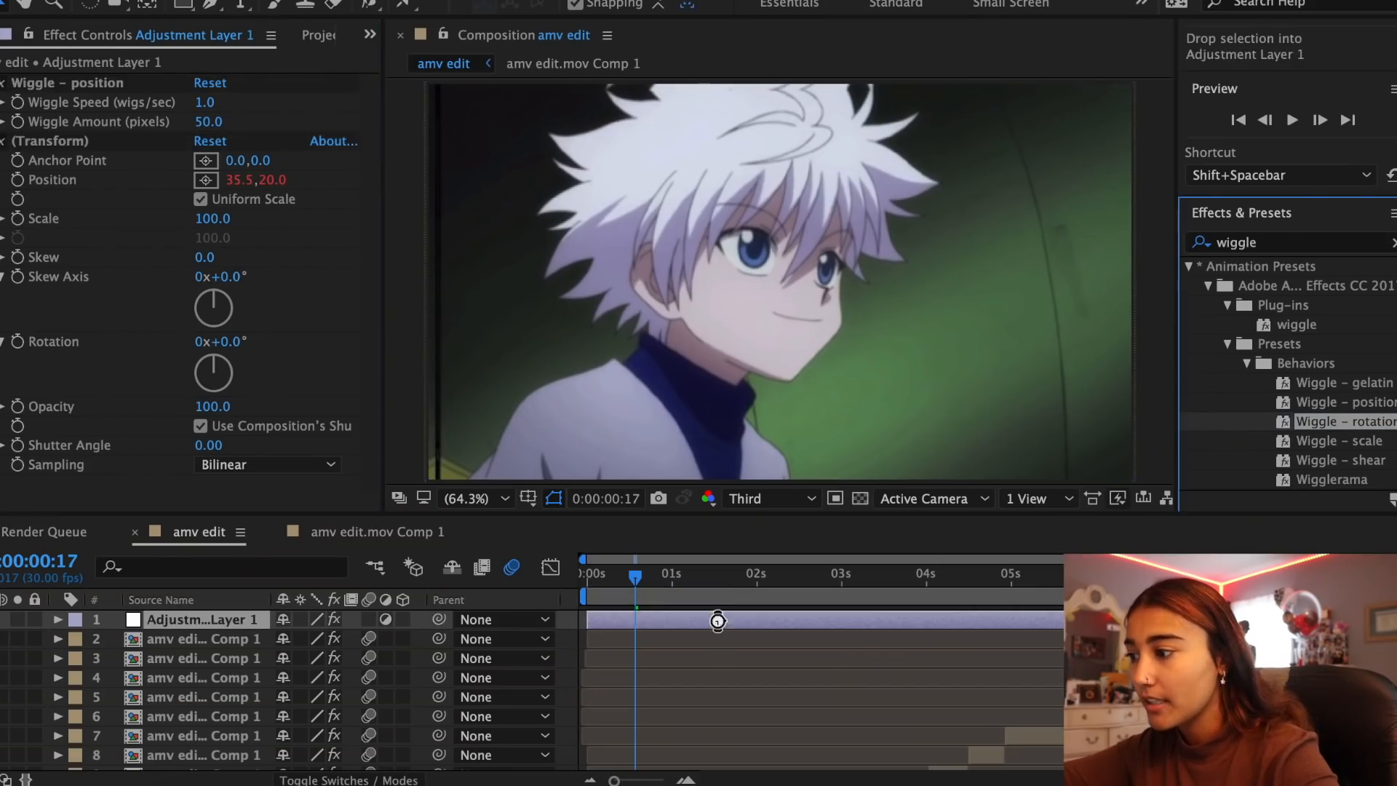
left_click_drag(717, 621, 717, 621)
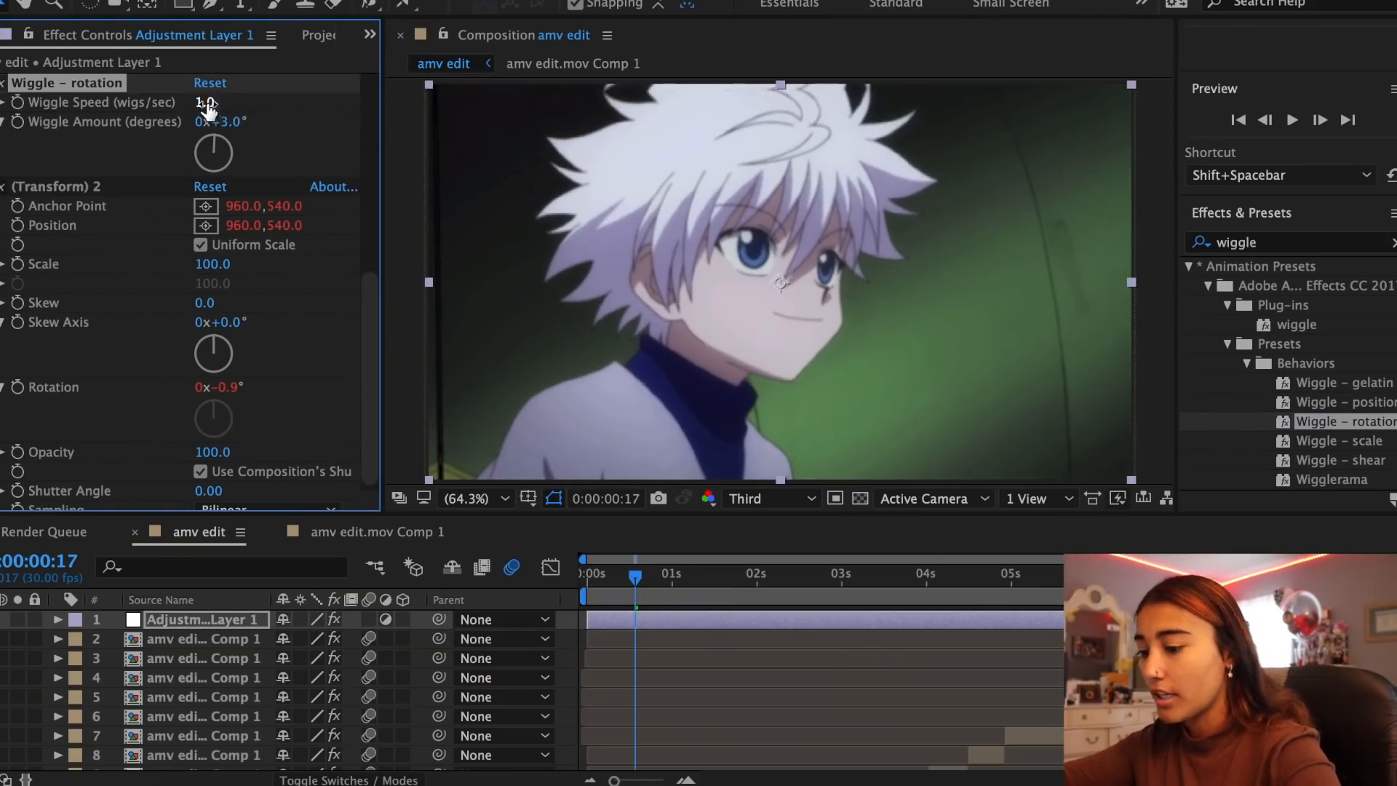
Set the Wiggle Speed of the adjustment layer's Wiggle - rotation effect to 0.6
left_click(206, 103)
type("0.6")
key("Return")
Set the Wiggle - position effect's Wiggle Amount to 25 pixels and its Wiggle Speed to 0.5
scroll(226, 157, "up", 6)
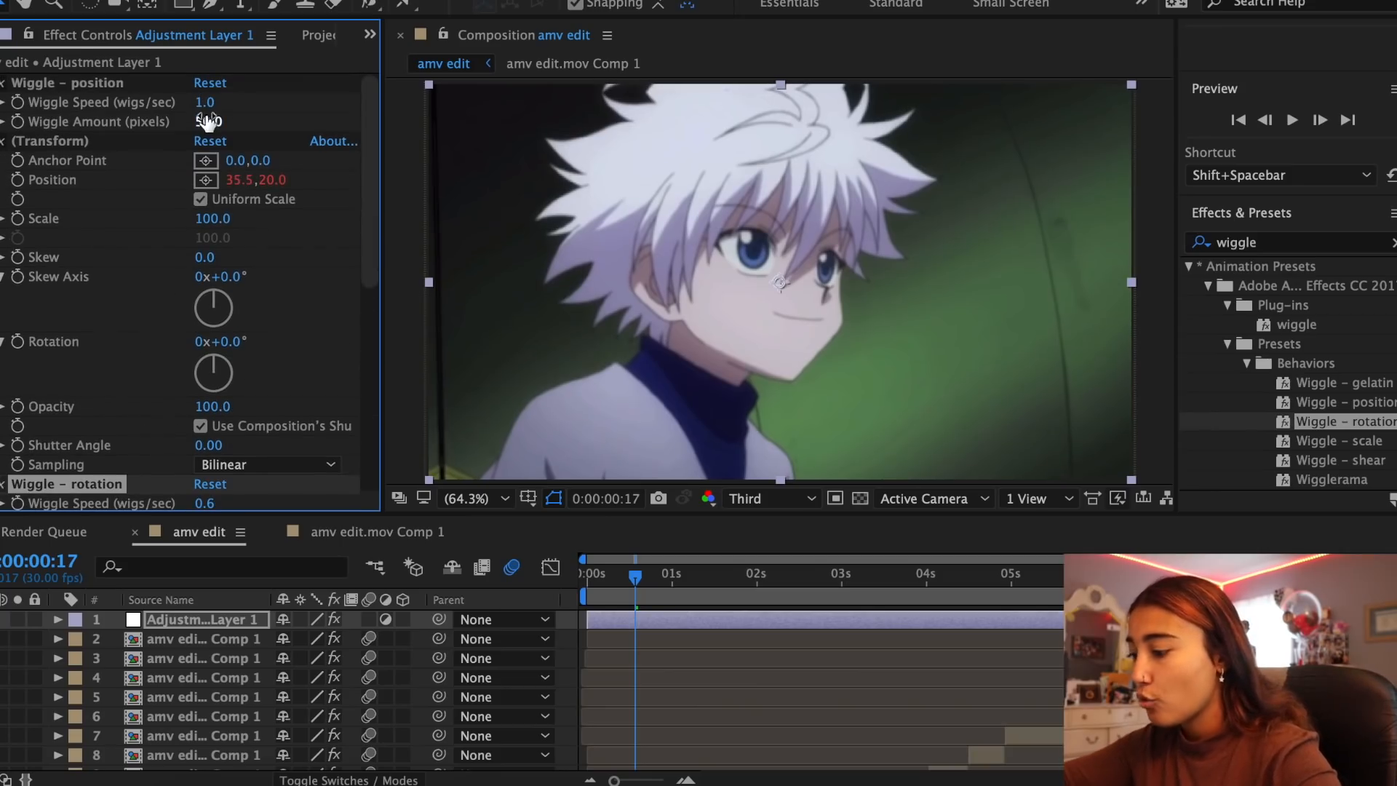
left_click(209, 121)
type("25")
key("Return")
left_click(203, 103)
type("0.5")
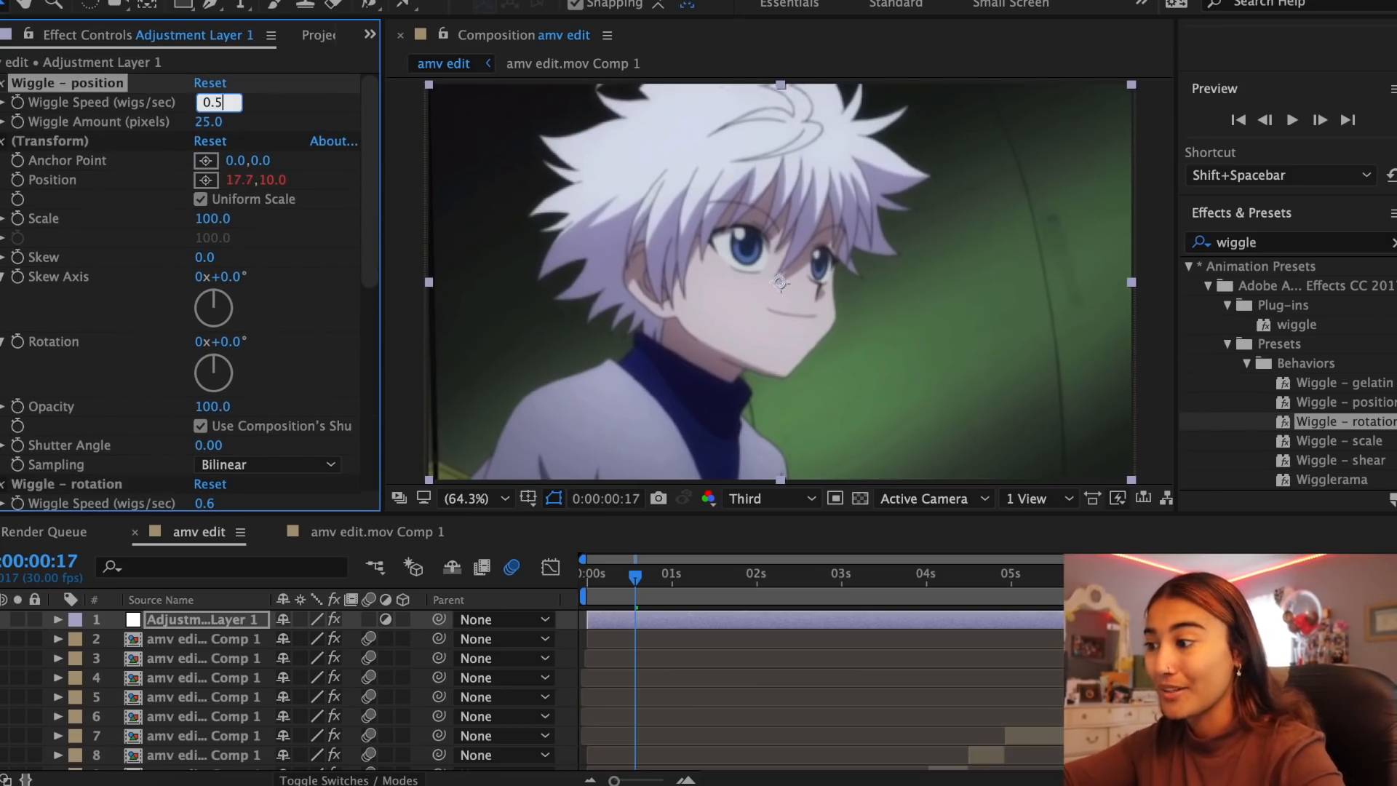
key("Return")
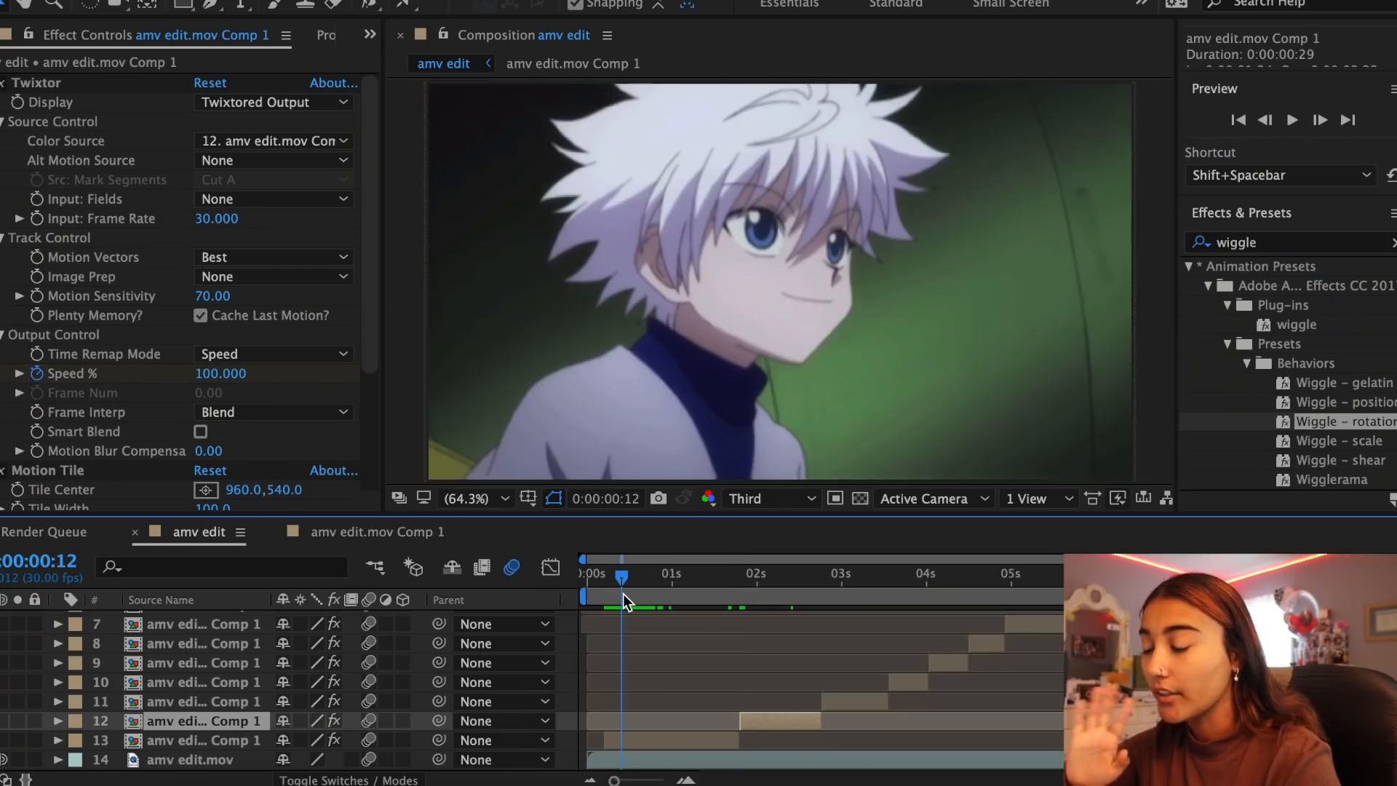
Go to the start of the layer 12 clip at 0:00:01:24 and apply the Brightness & Contrast effect to it
left_click_drag(623, 594, 741, 614)
left_click(1282, 242)
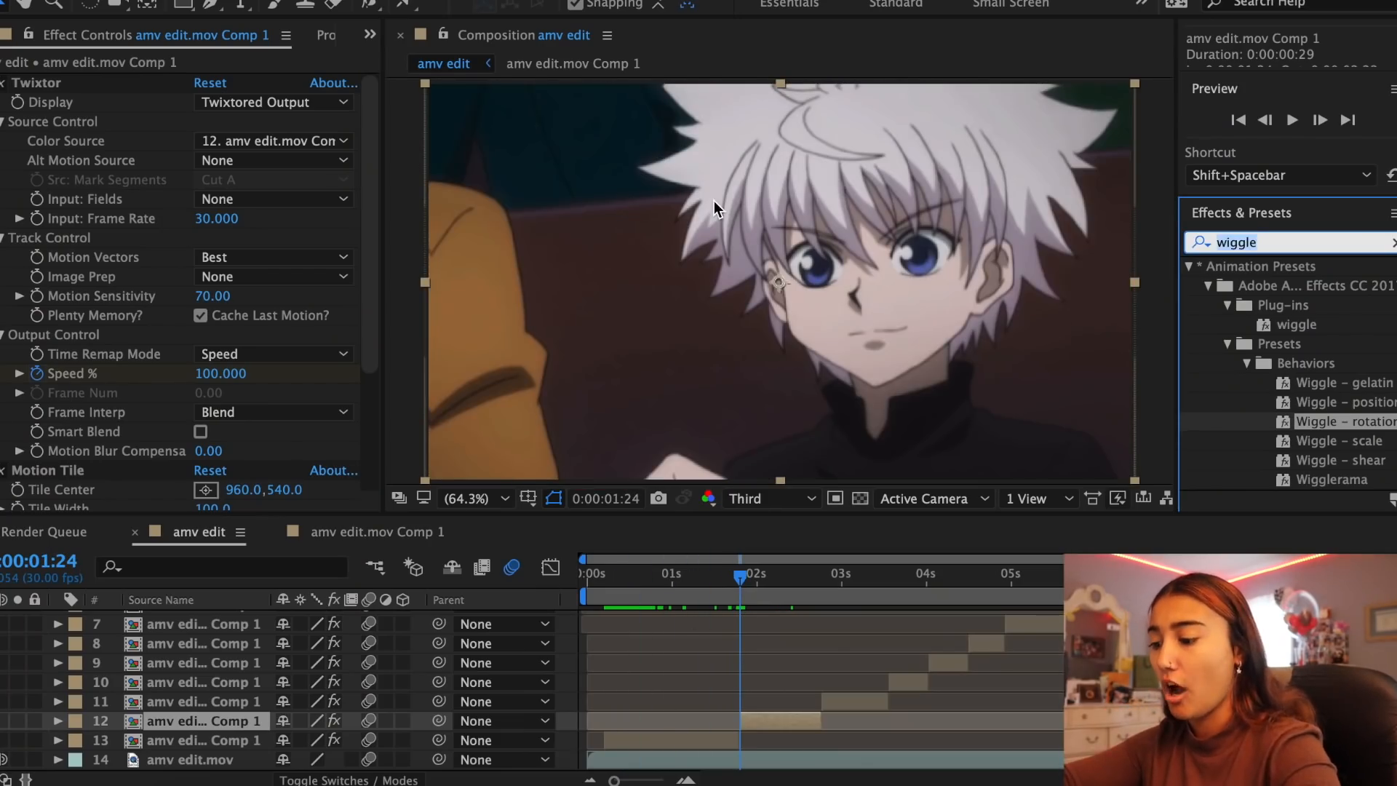
type("brightn")
double_click(1295, 287)
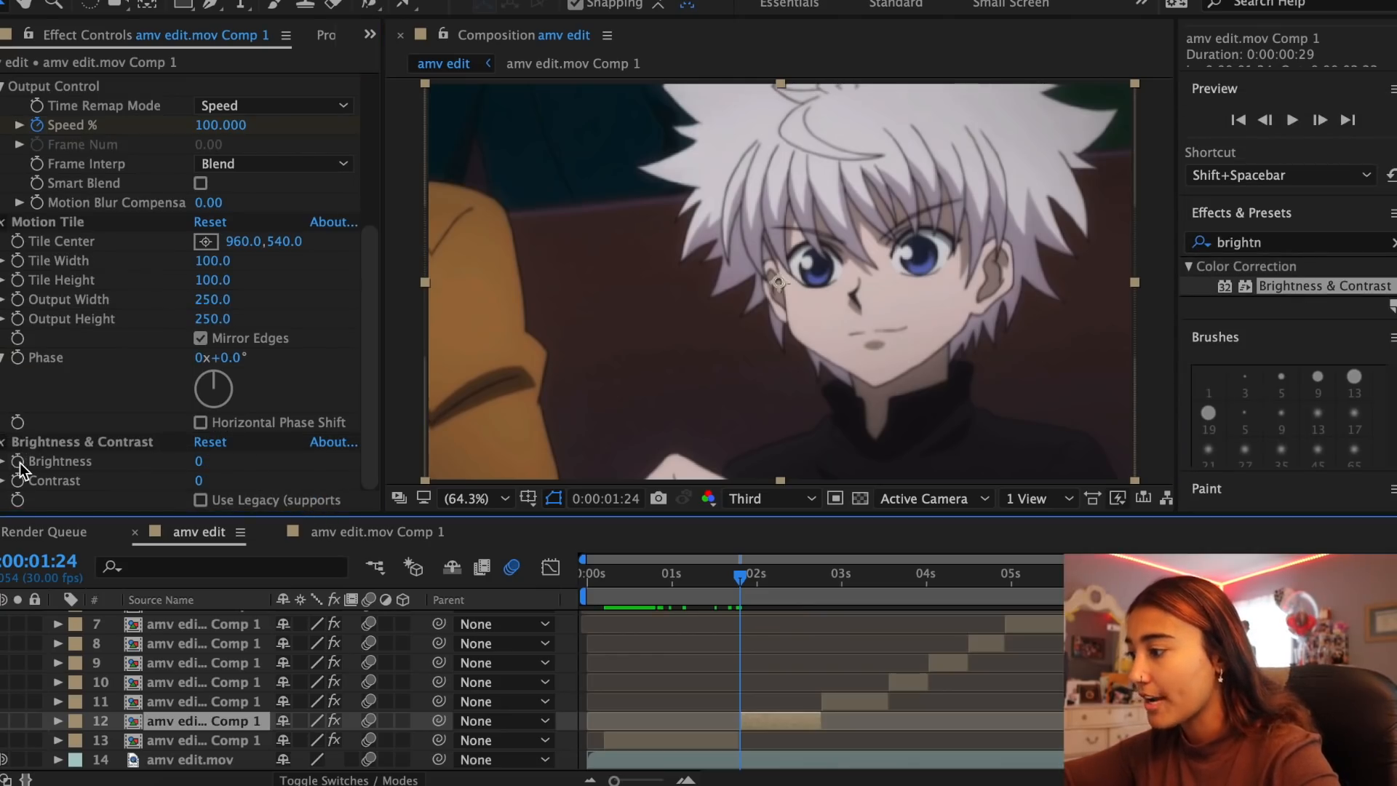
Keyframe the layer 12 clip's Brightness at 150 at its start and add another Brightness keyframe at its last frame
left_click(18, 462)
left_click_drag(198, 460, 483, 478)
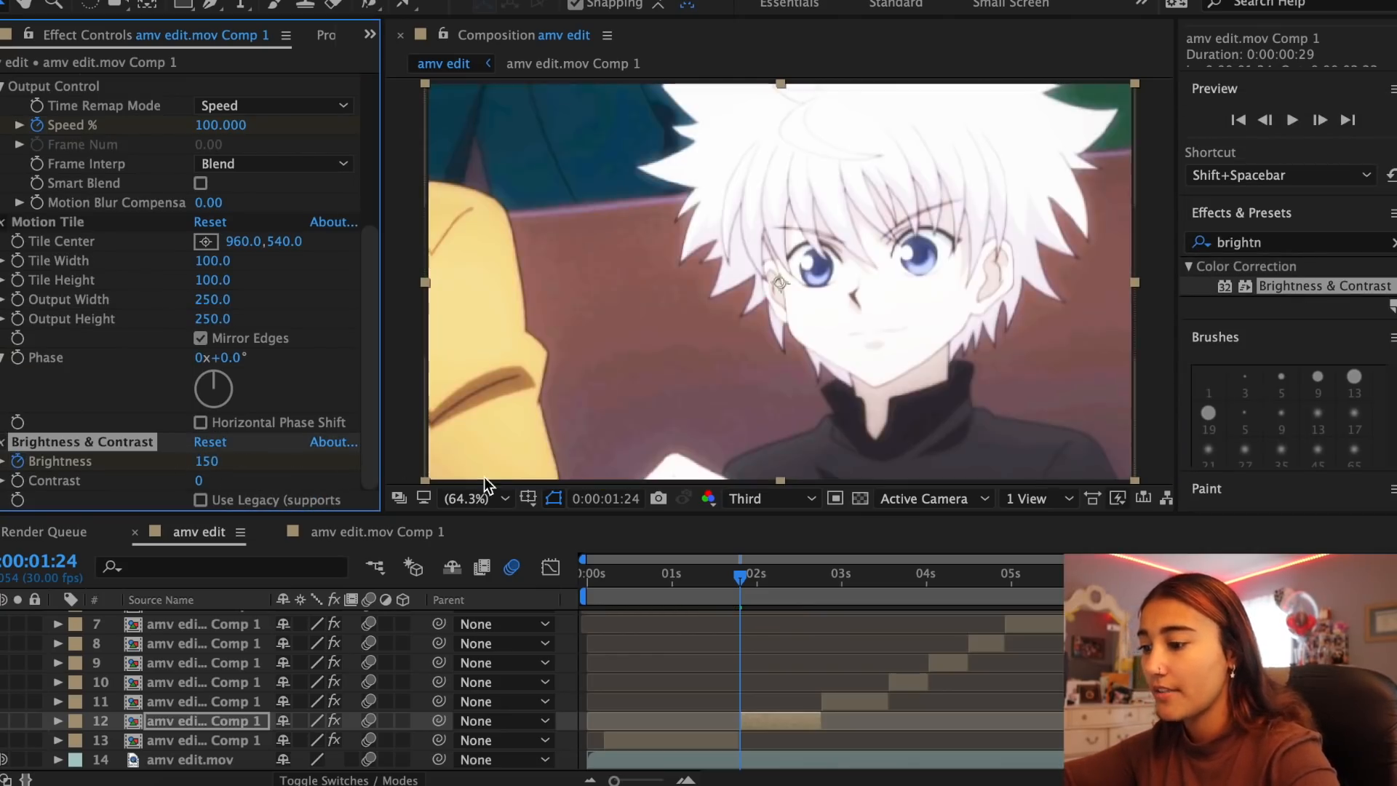
key("o")
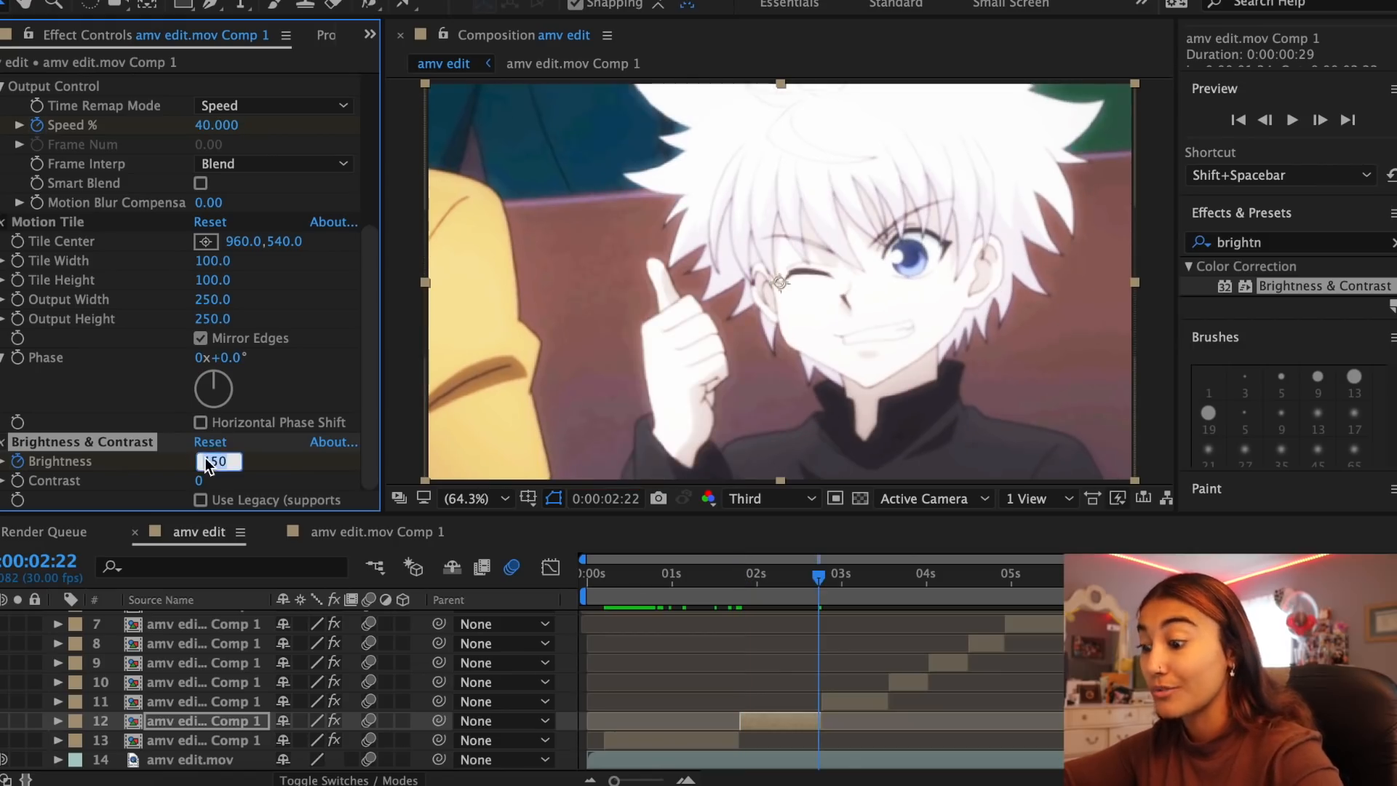
key("Return")
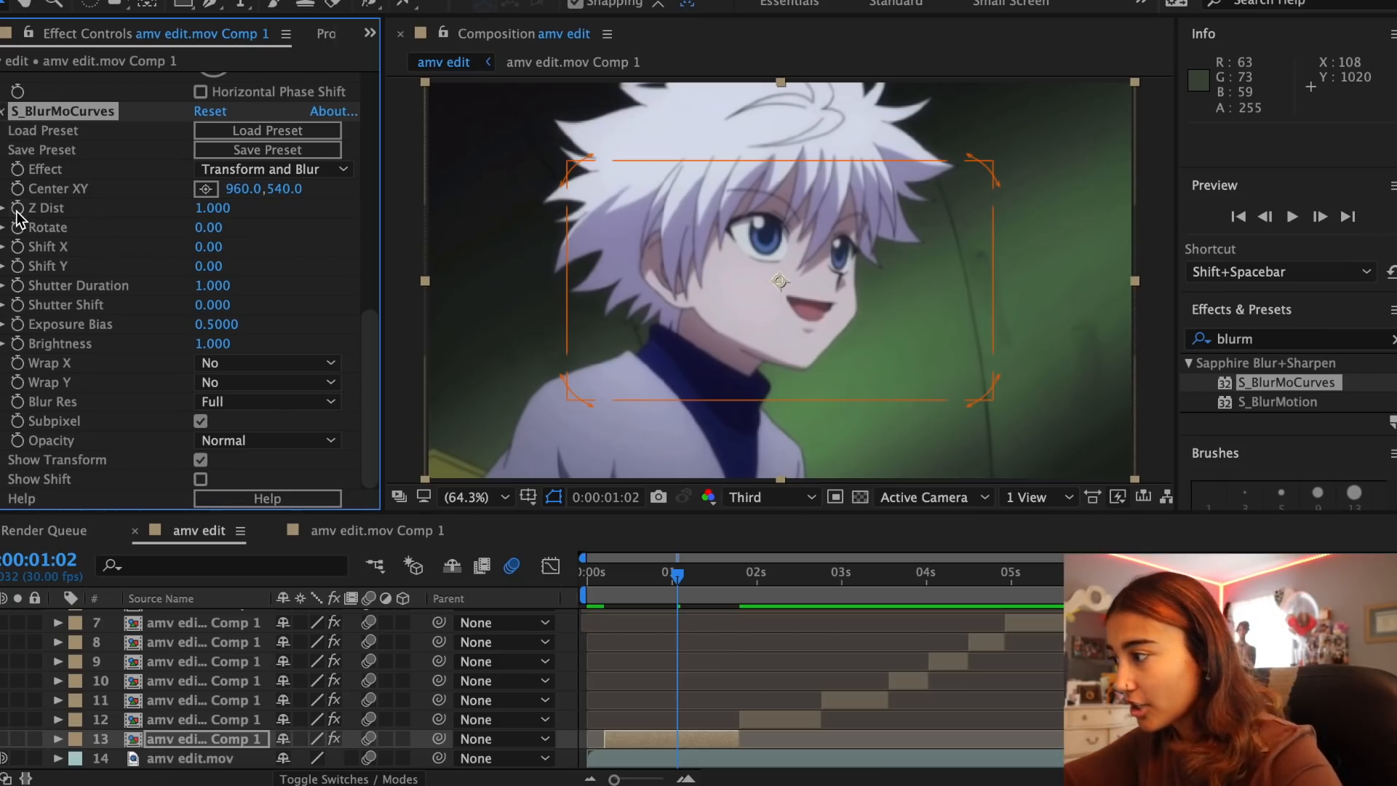
Set Wrap X and Wrap Y to Reflect in the S_BlurMoCurves effect on the layer 13 clip
left_click(291, 362)
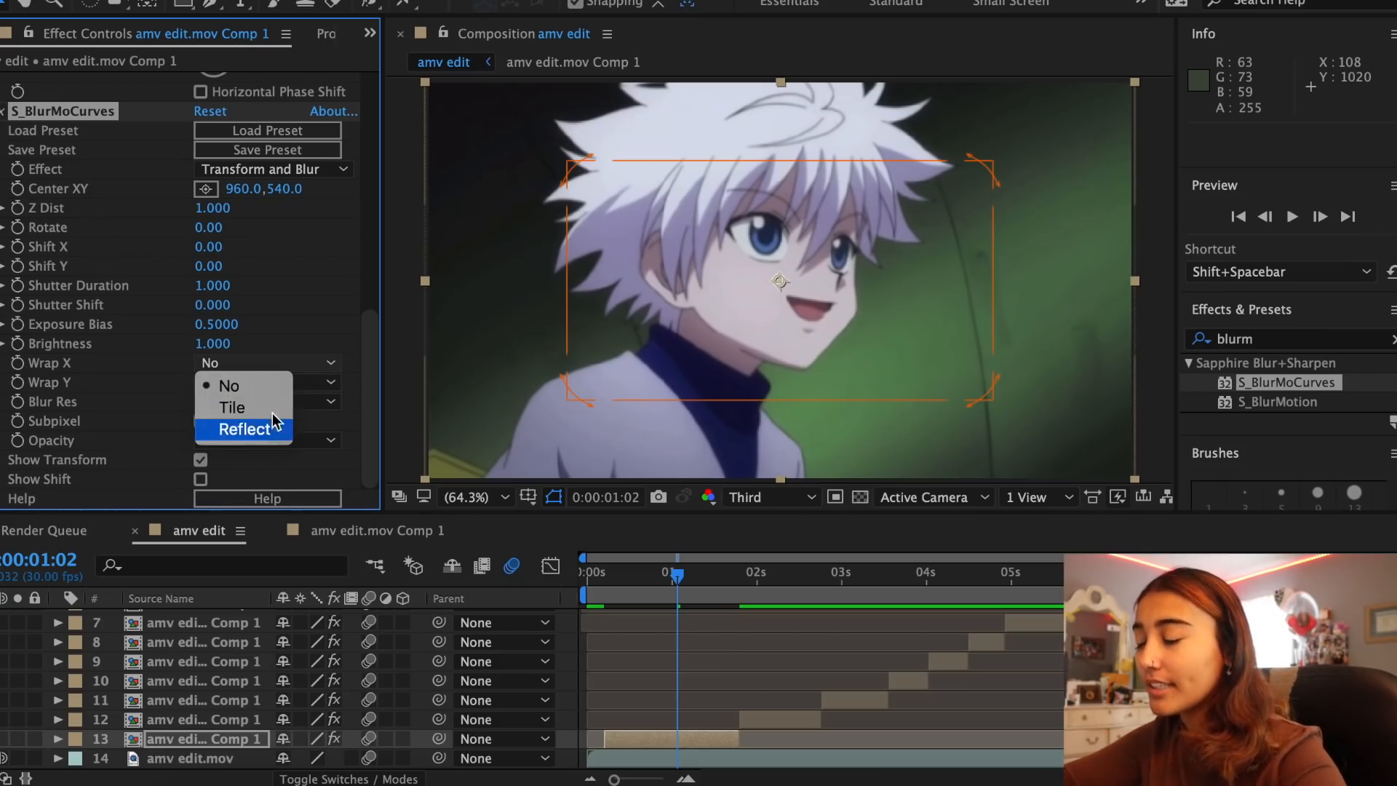
left_click(264, 427)
left_click(266, 388)
left_click(261, 452)
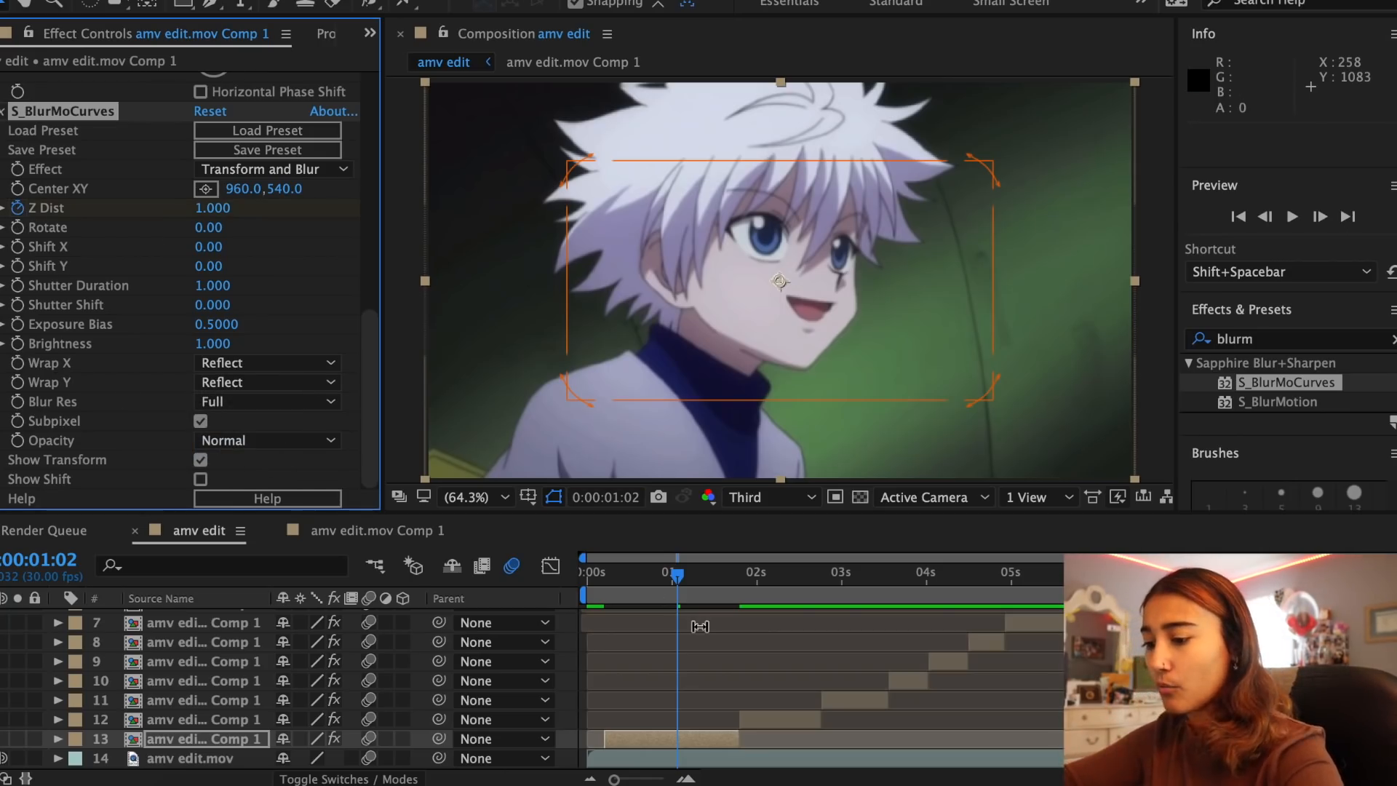
Set a Z Dist keyframe of 0.1 on the last frame of the layer 13 clip, at 0:00:01:23
key("o")
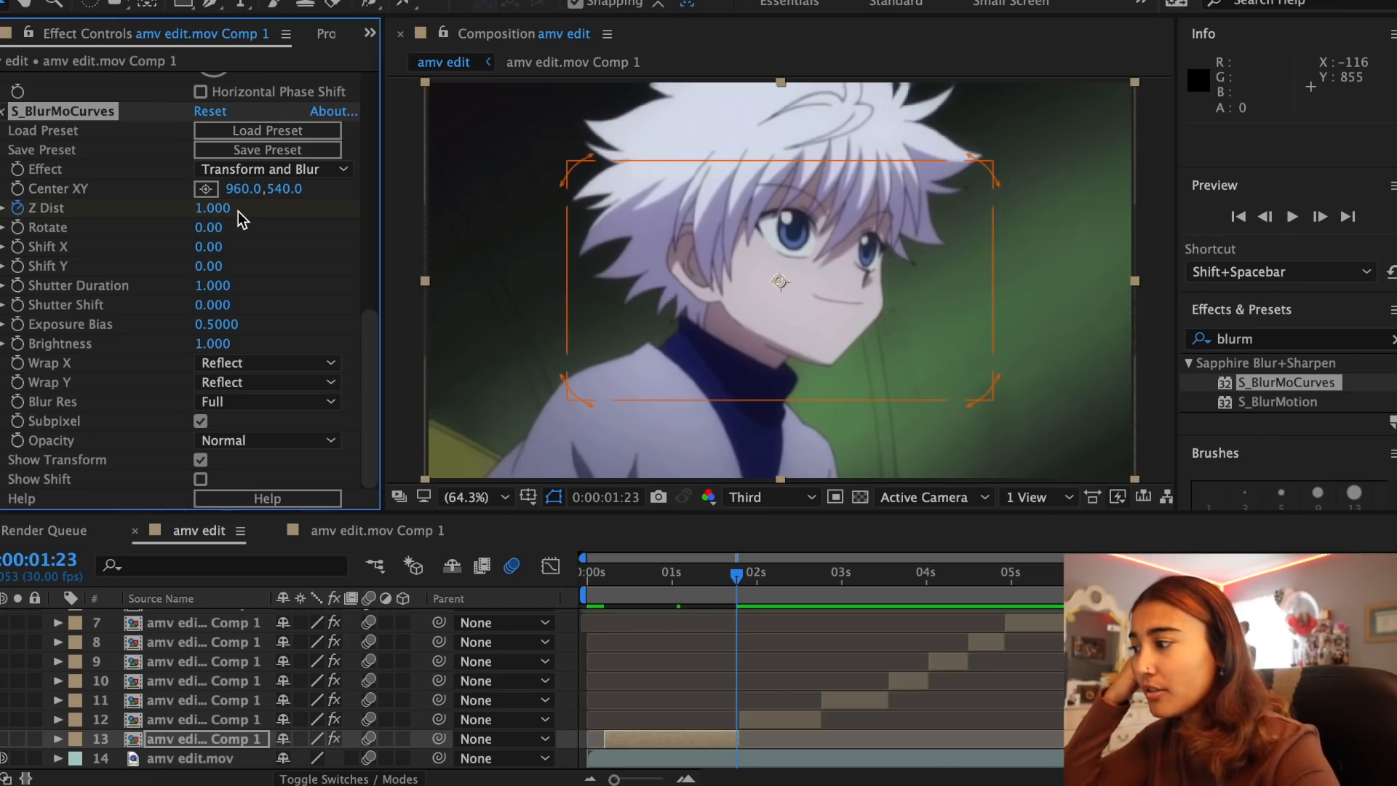
left_click(231, 212)
type("0")
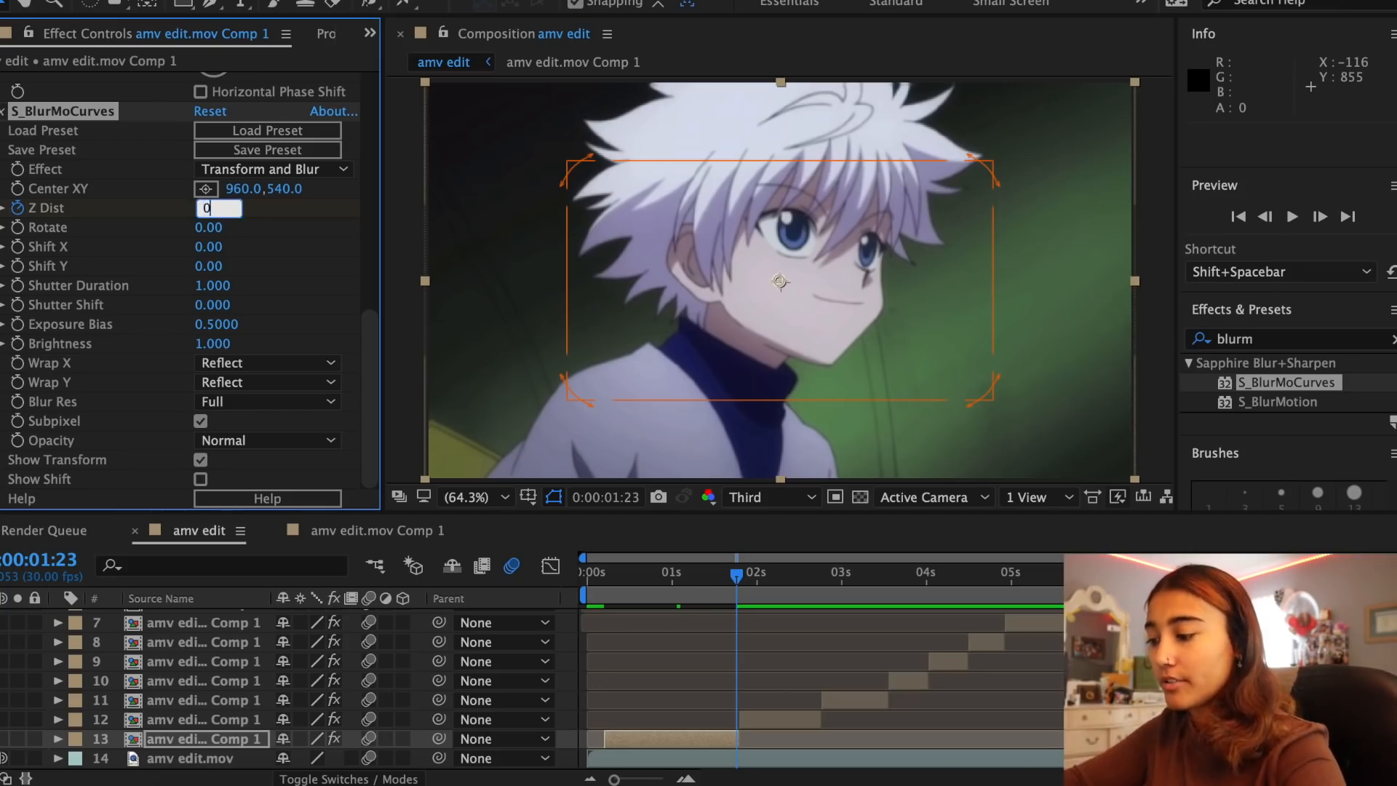
type(".1")
key("Return")
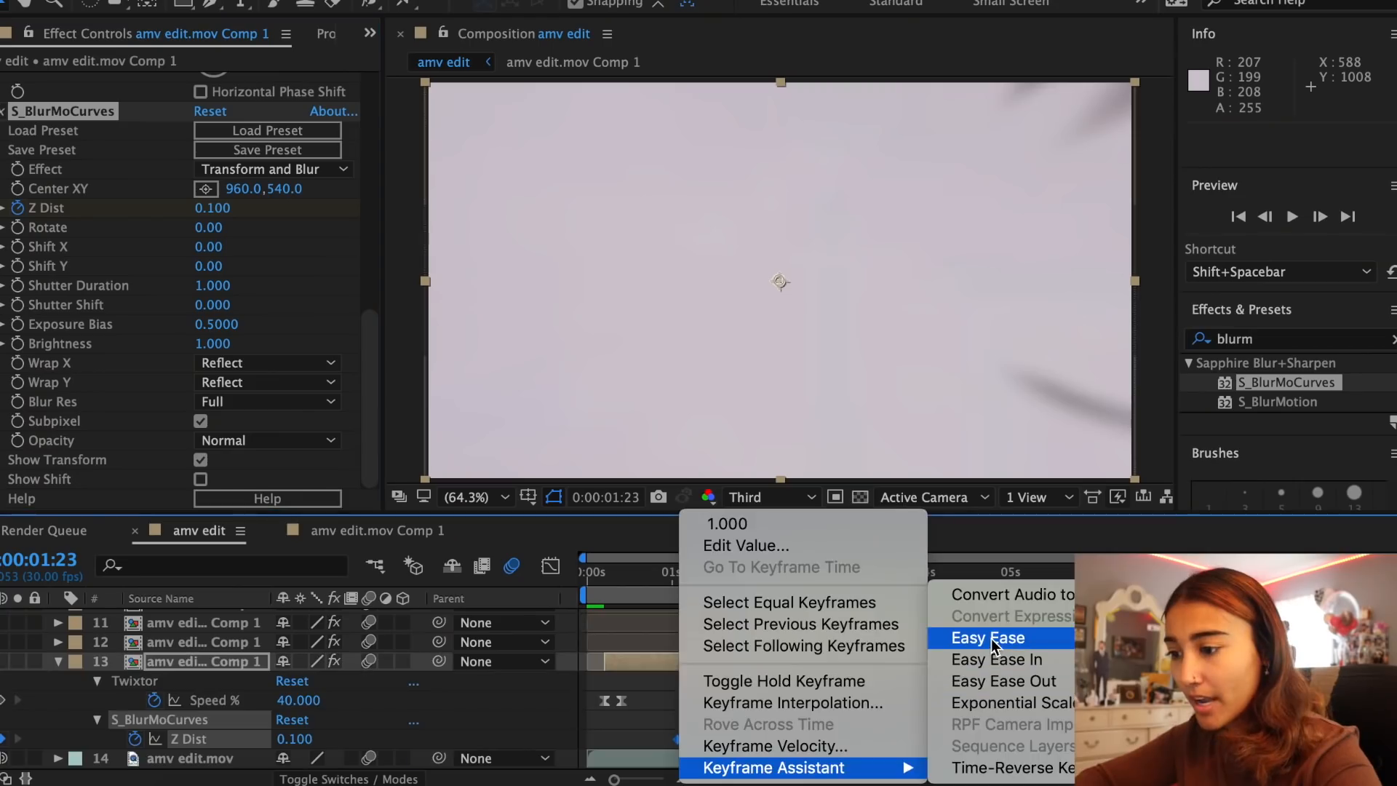
Apply Easy Ease to layer 13's Z Dist keyframes and show their curve in the Graph Editor
left_click(993, 644)
left_click(551, 567)
left_click(730, 718)
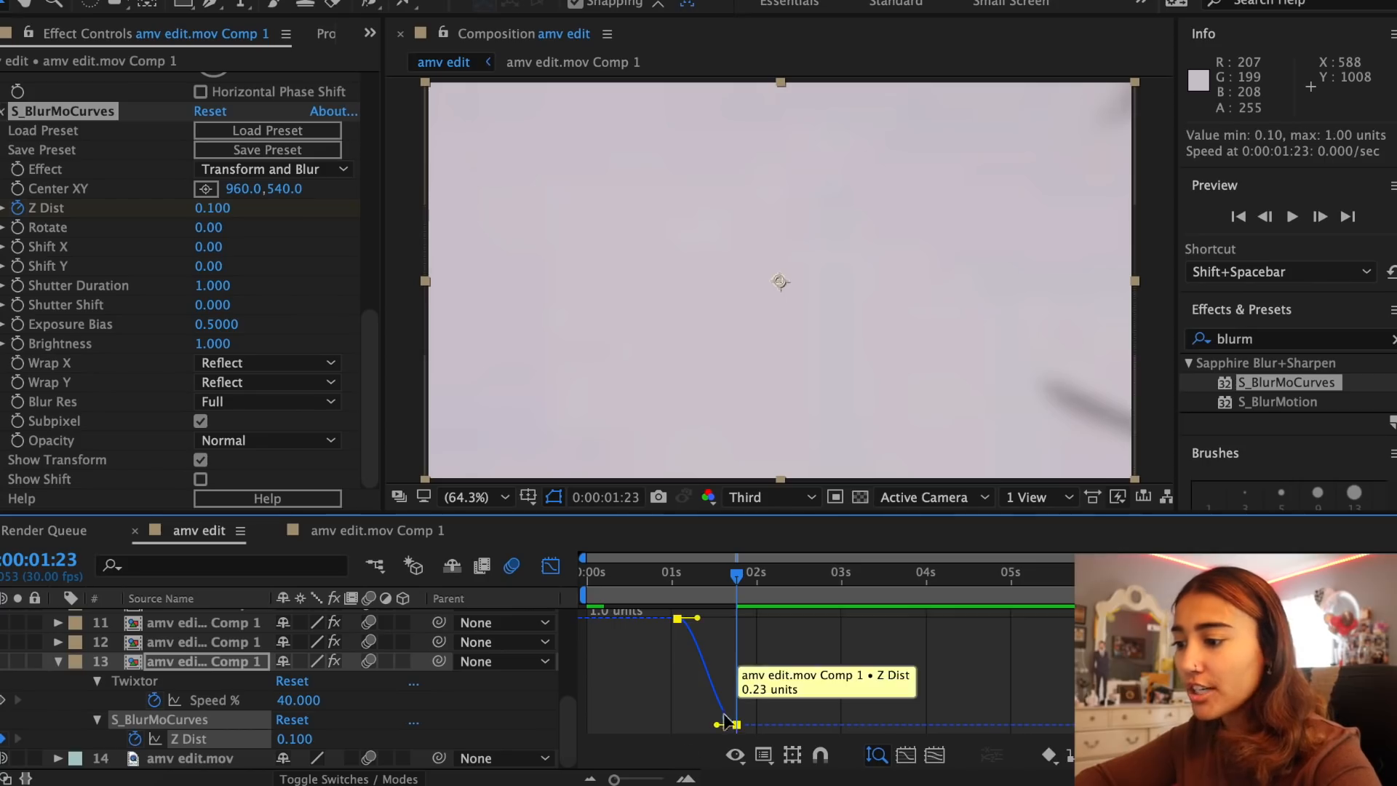
Reshape the Z Dist curve with its handles so it drops steeply at the end, preview the zoom, and close the graph
left_click_drag(614, 779, 638, 780)
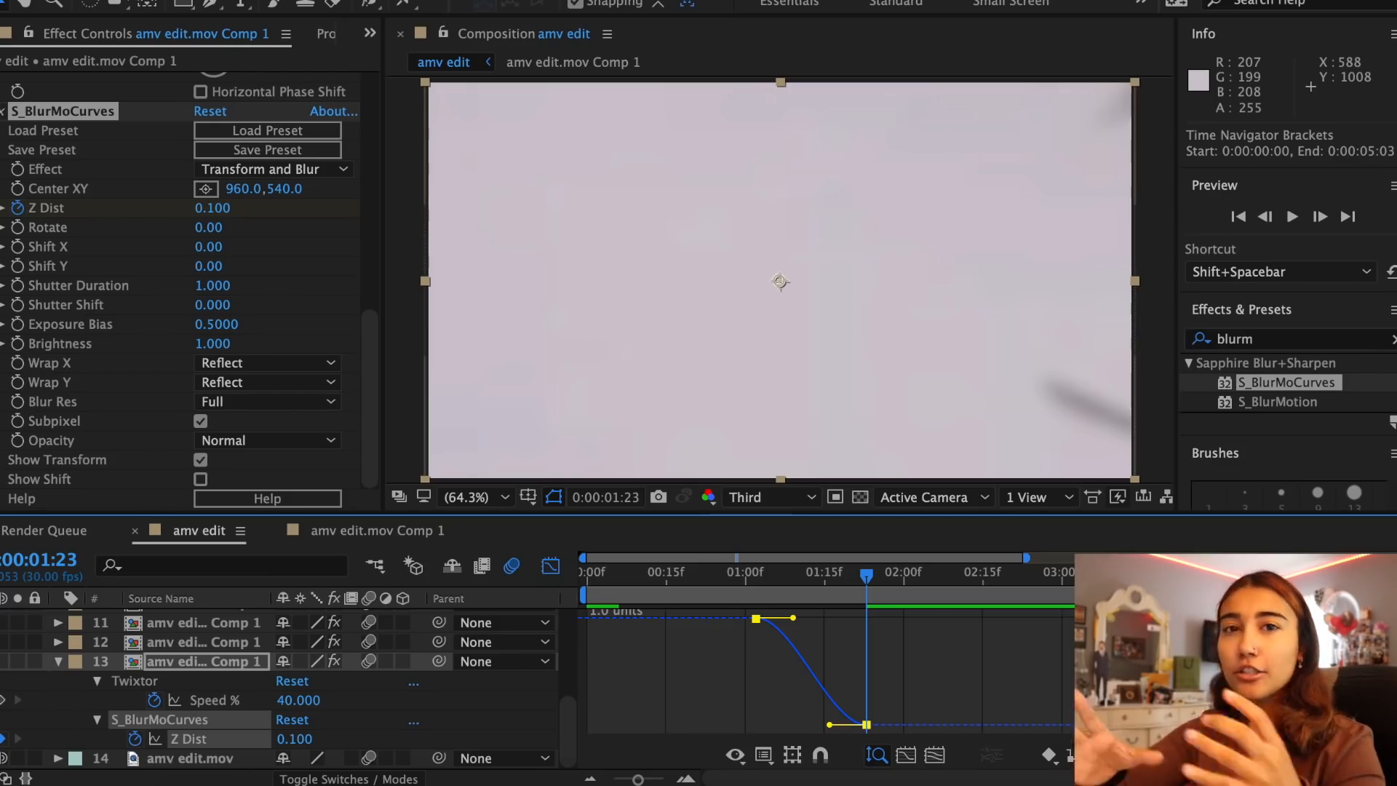
left_click_drag(829, 725, 888, 649)
left_click_drag(793, 618, 840, 591)
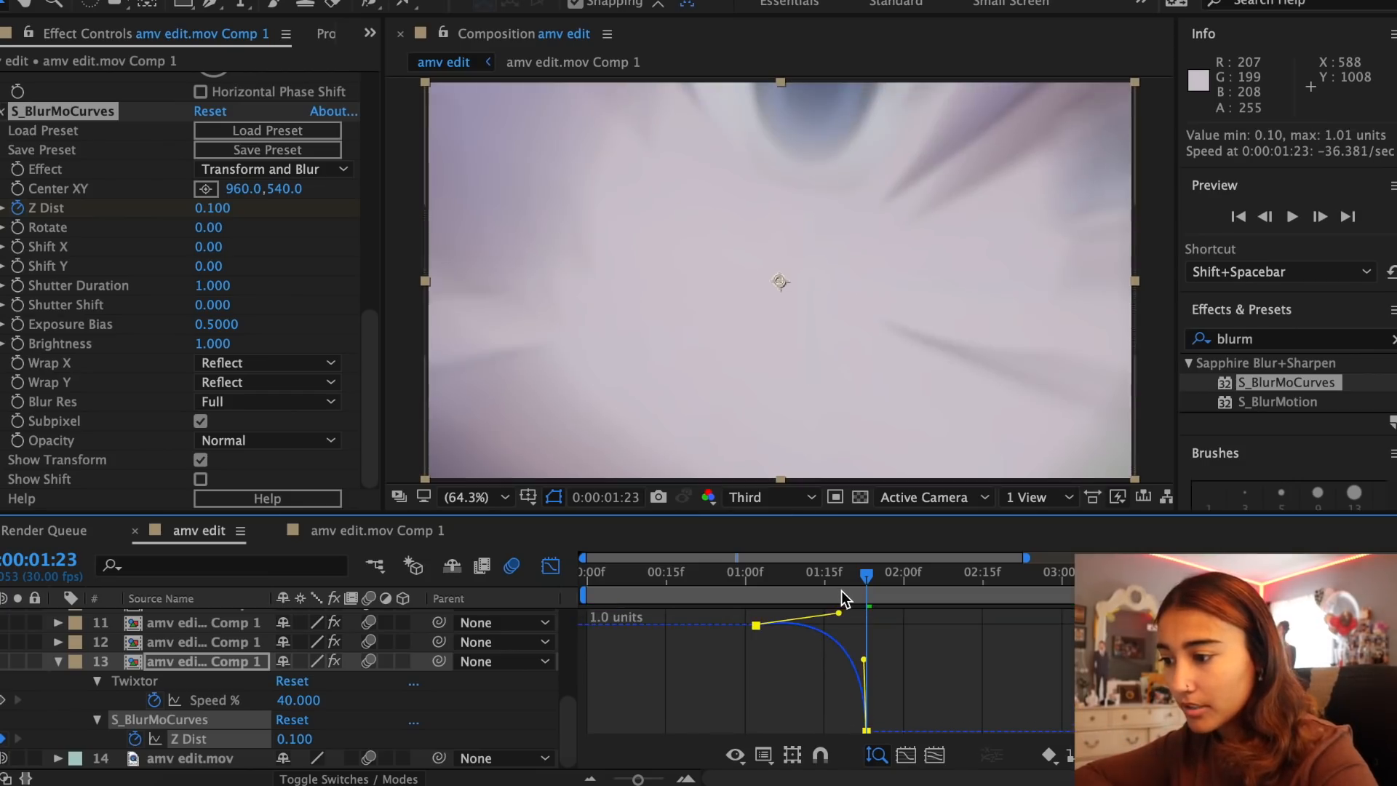
left_click(705, 592)
key("space")
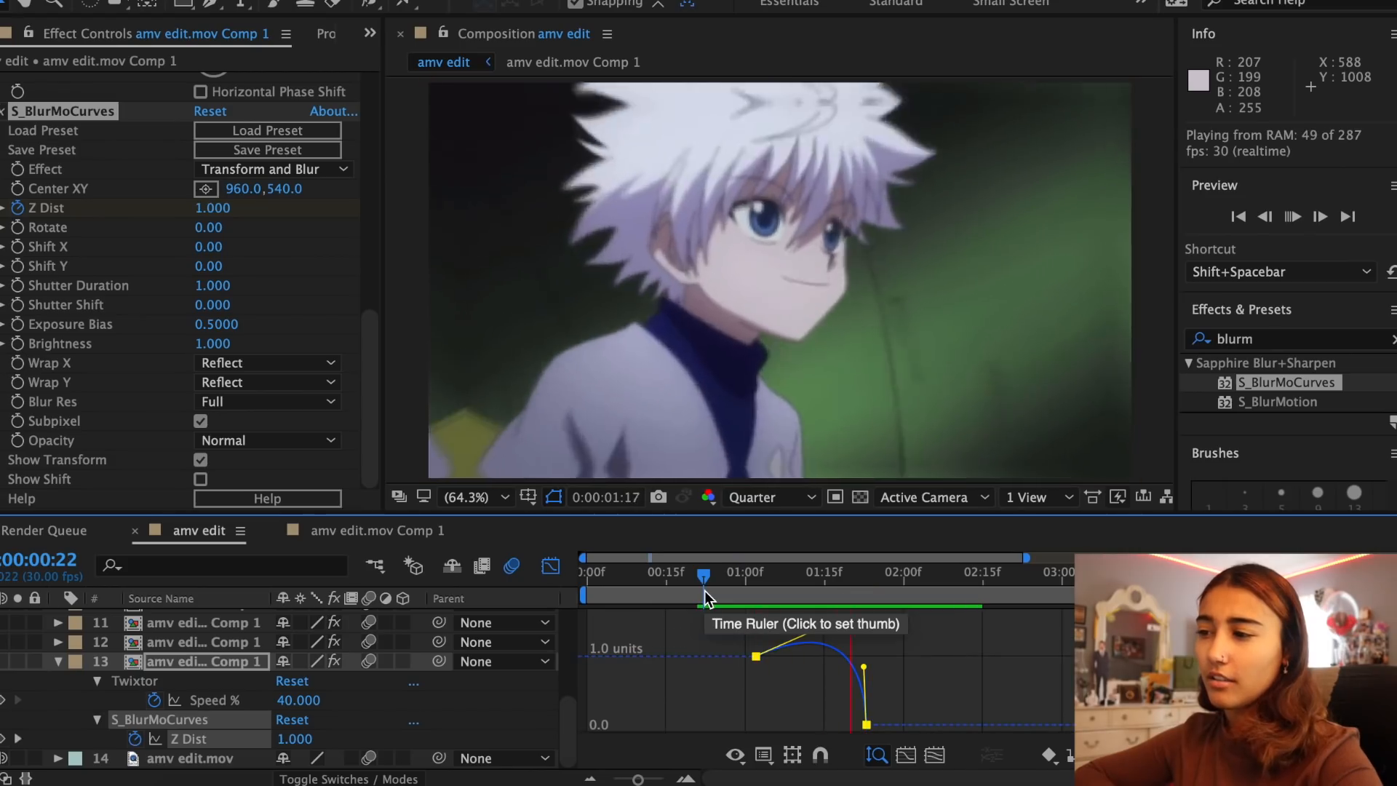
left_click(550, 565)
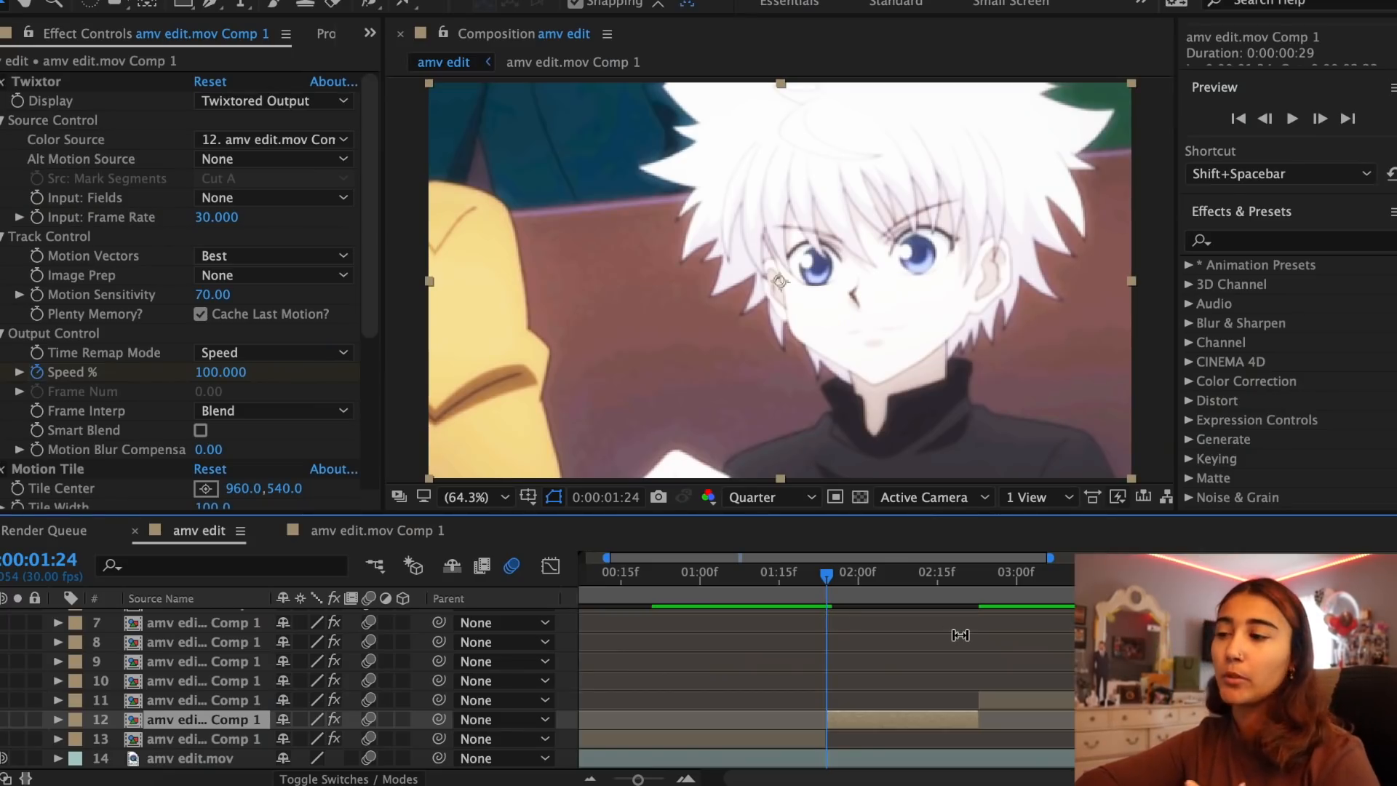
Animate the layer 12 clip's Scale with keyframes from 50% at 0:00:01:24 to 100% near the clip's end
key("s")
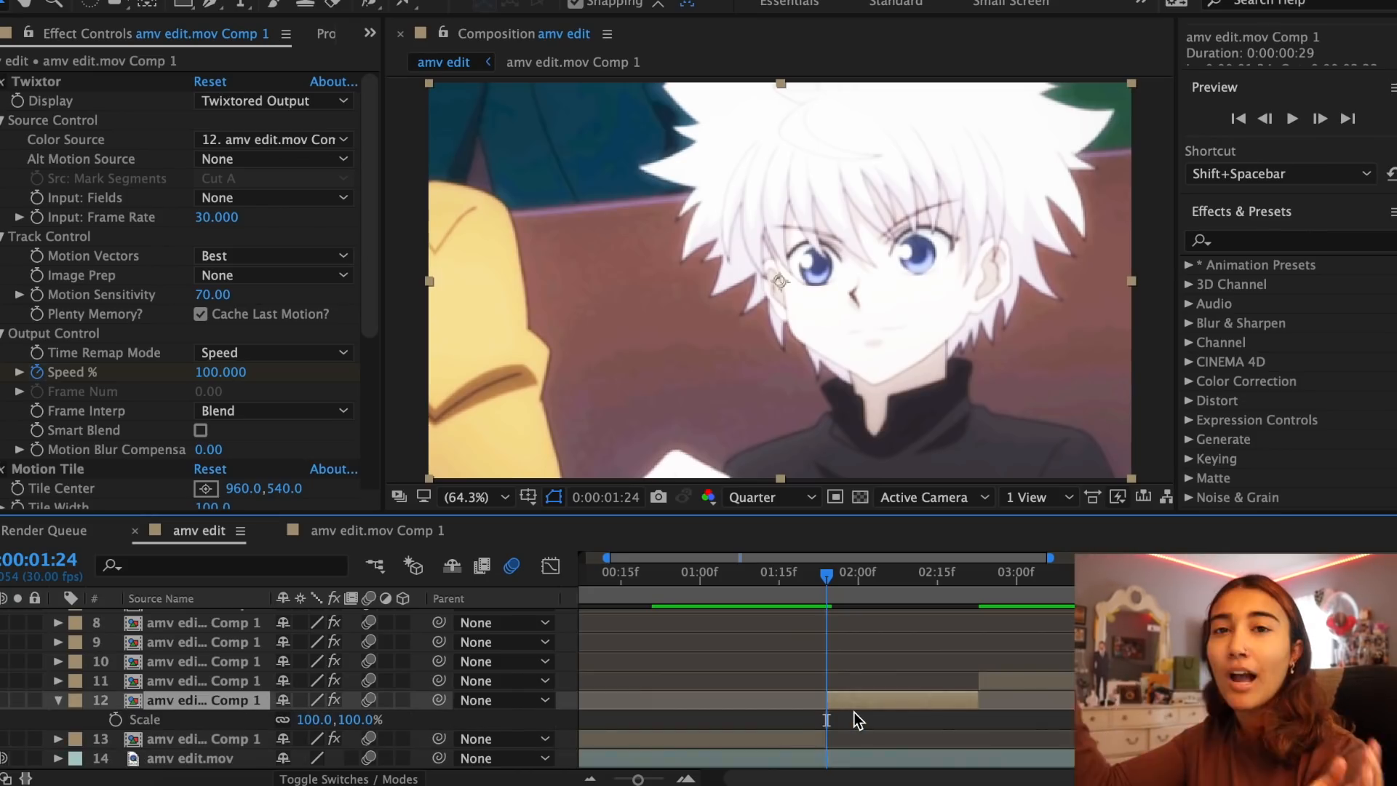
left_click(313, 719)
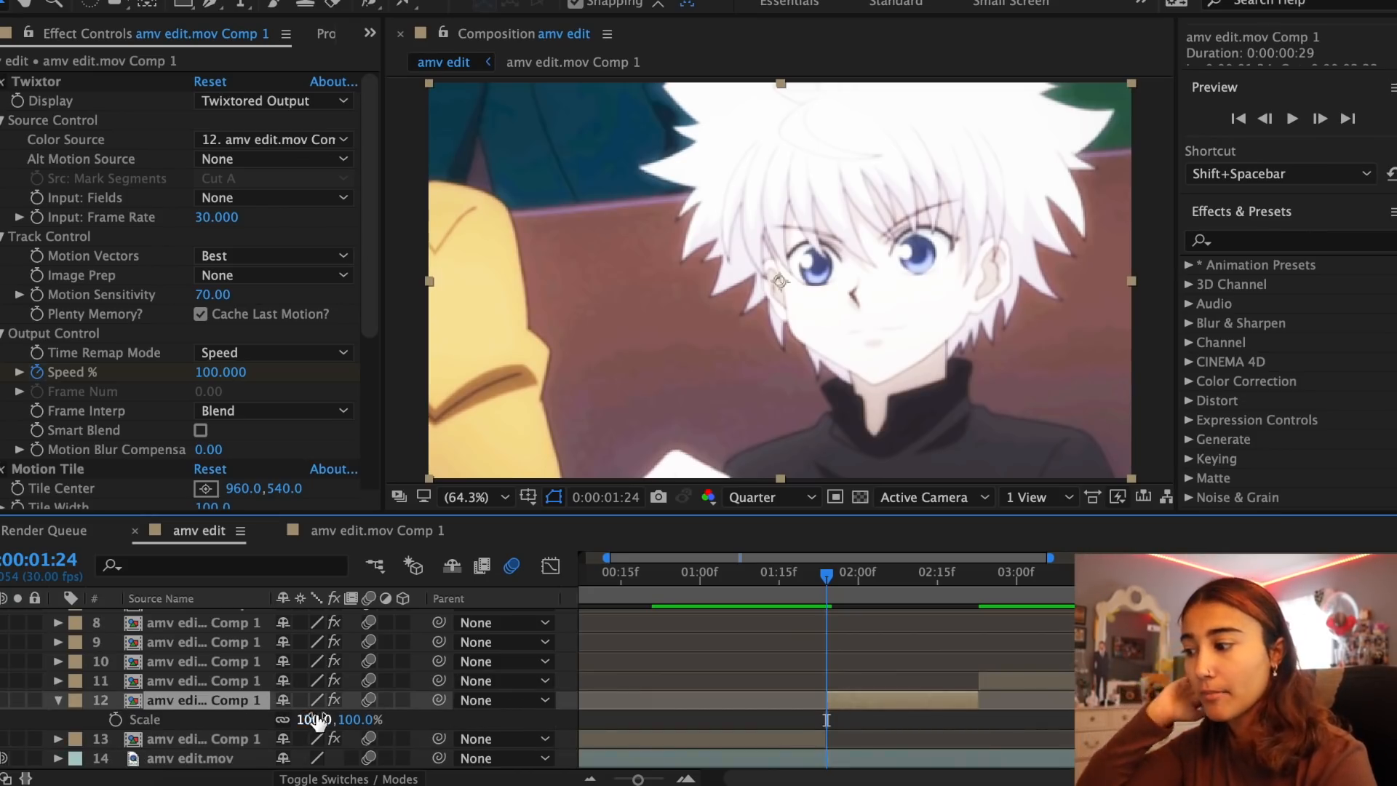
type("50")
key("Return")
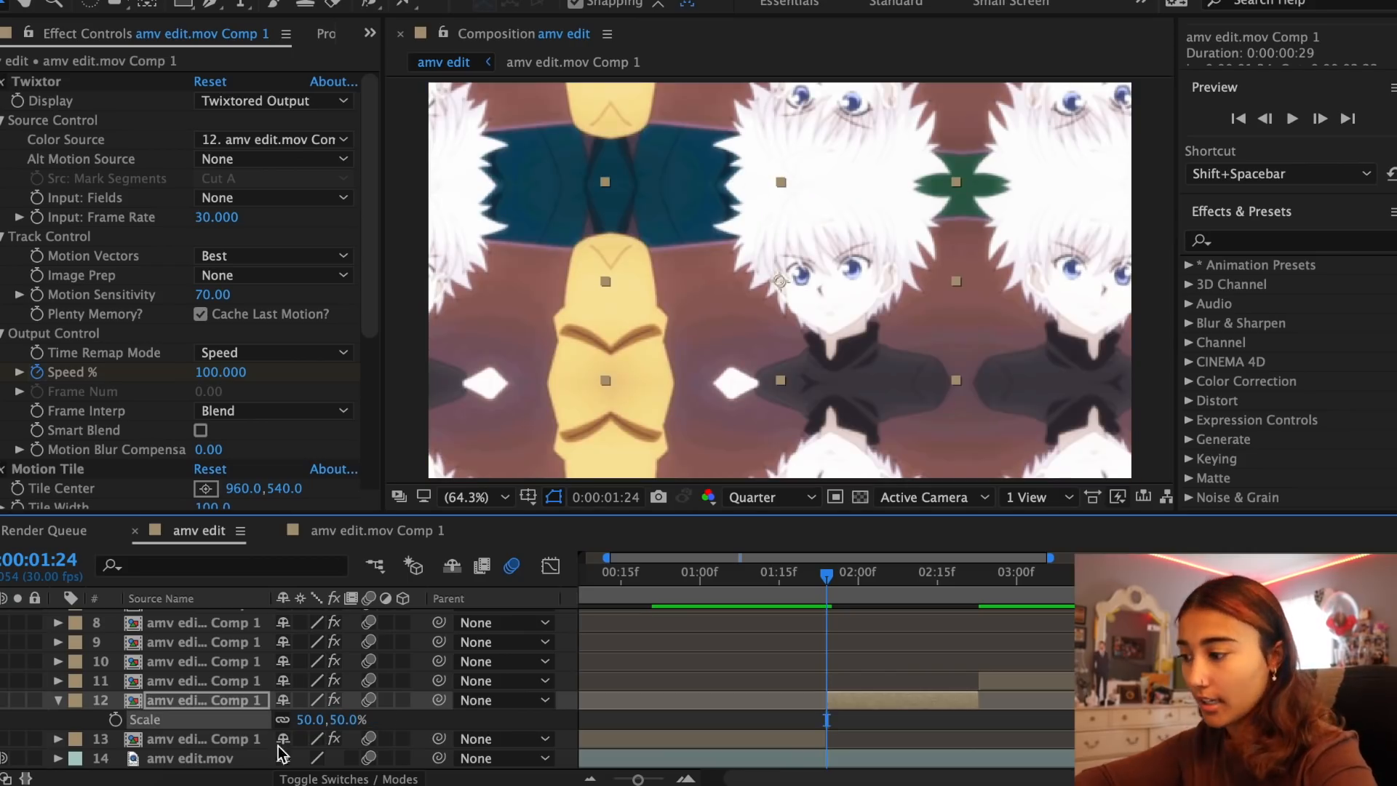
key("alt+shift+s")
left_click(959, 598)
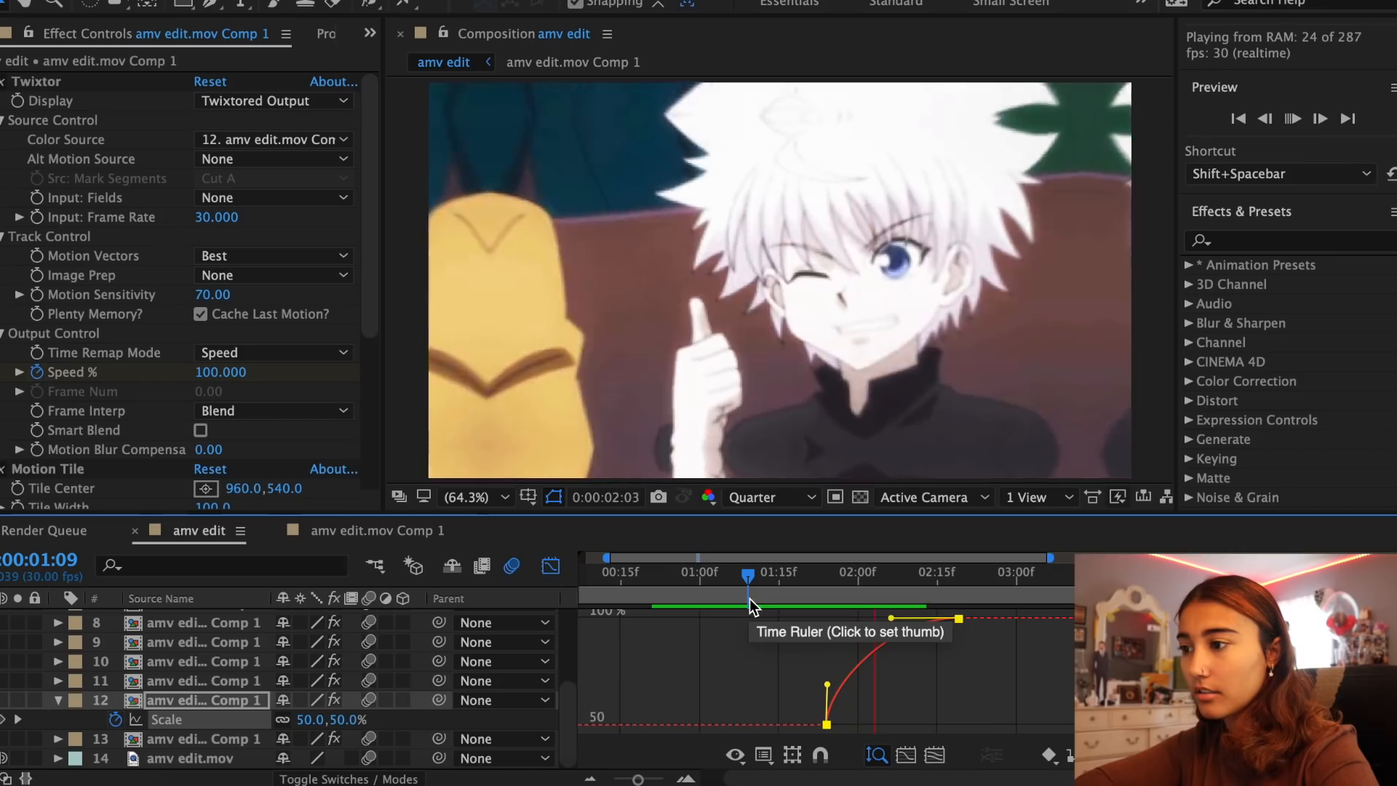
Close the graph and add a null object above the layer 12 clip with the time at 0:00:01:24
left_click(550, 566)
left_click_drag(795, 577, 828, 586)
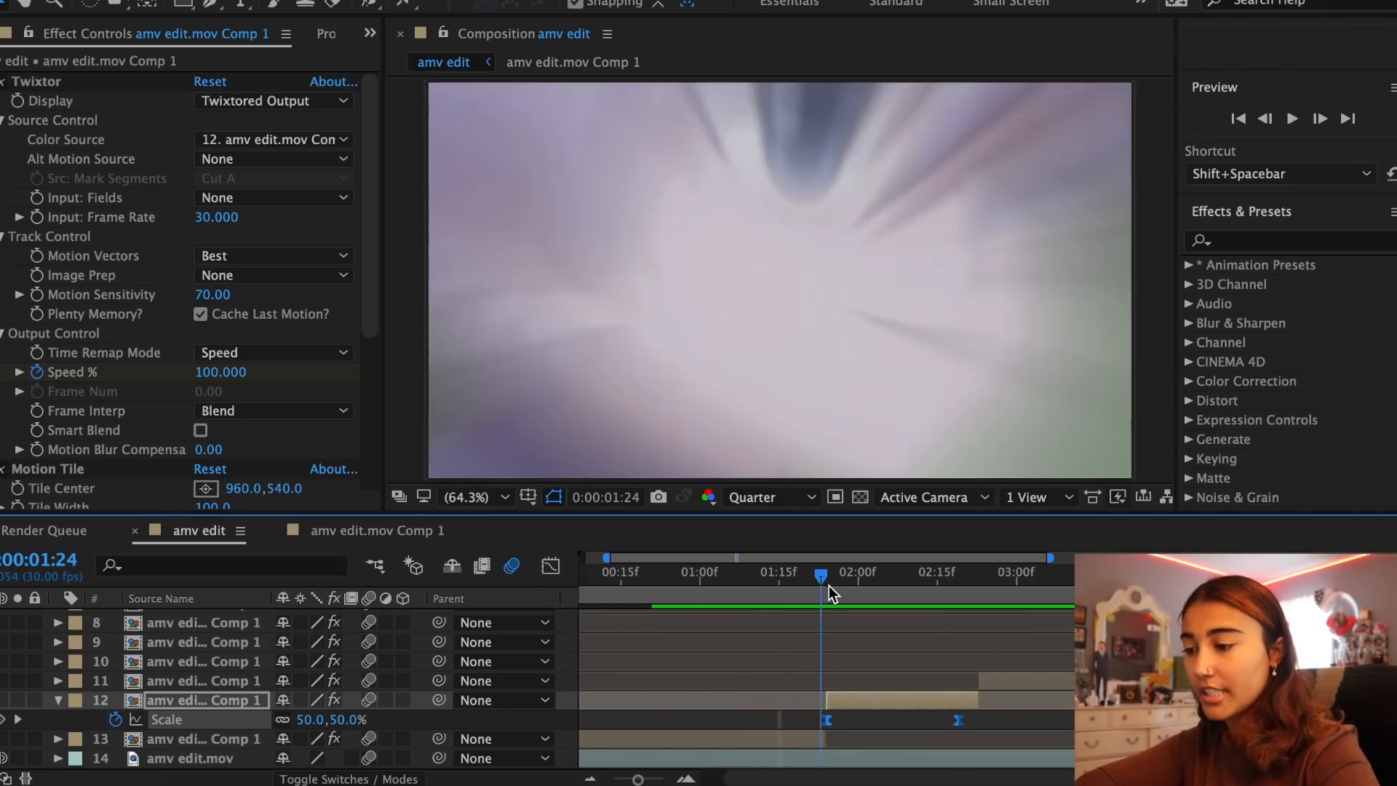
left_click(865, 701)
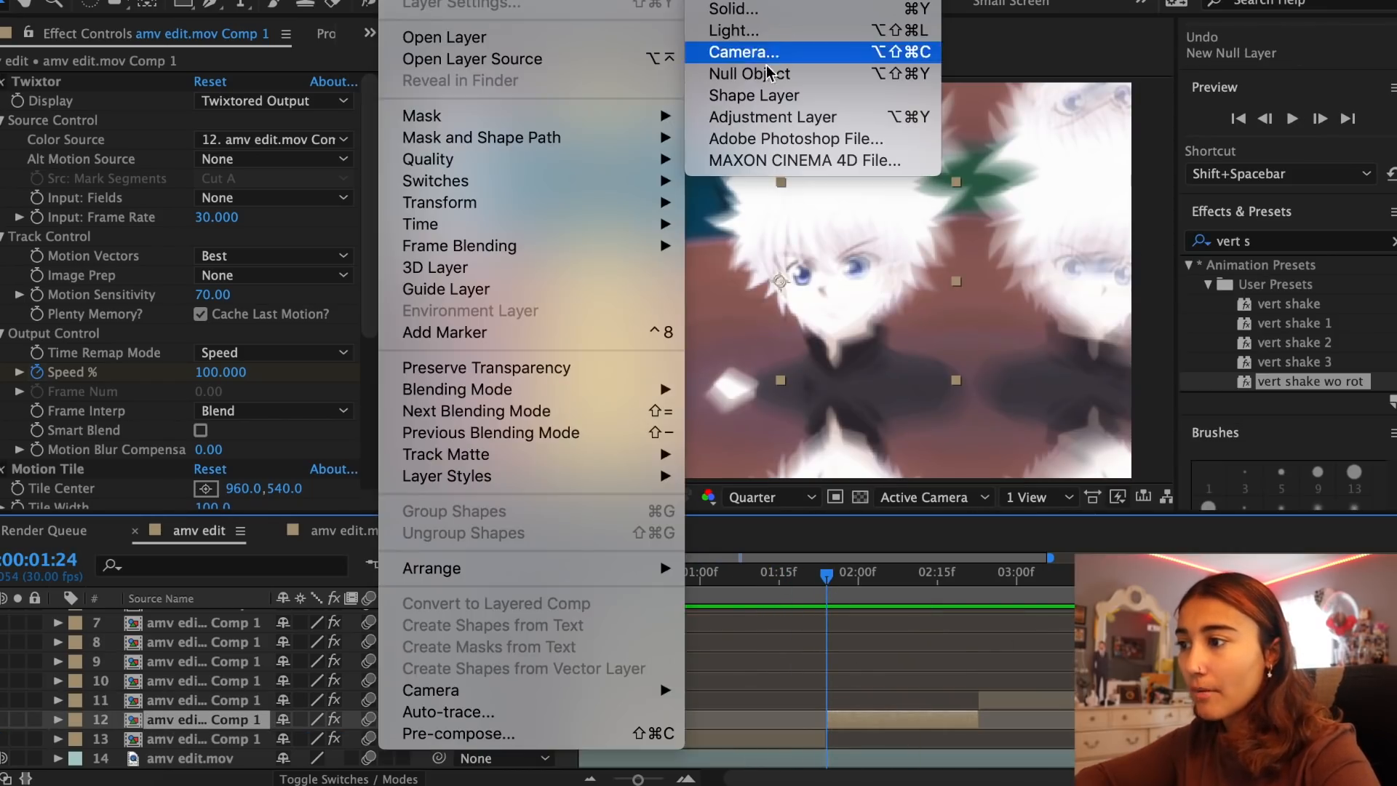
left_click(742, 75)
Apply the vert shake wo rot preset to the new null and parent the clip beneath it to the null
left_click_drag(1335, 386, 854, 719)
left_click(854, 739)
left_click_drag(439, 739, 875, 719)
left_click(873, 720)
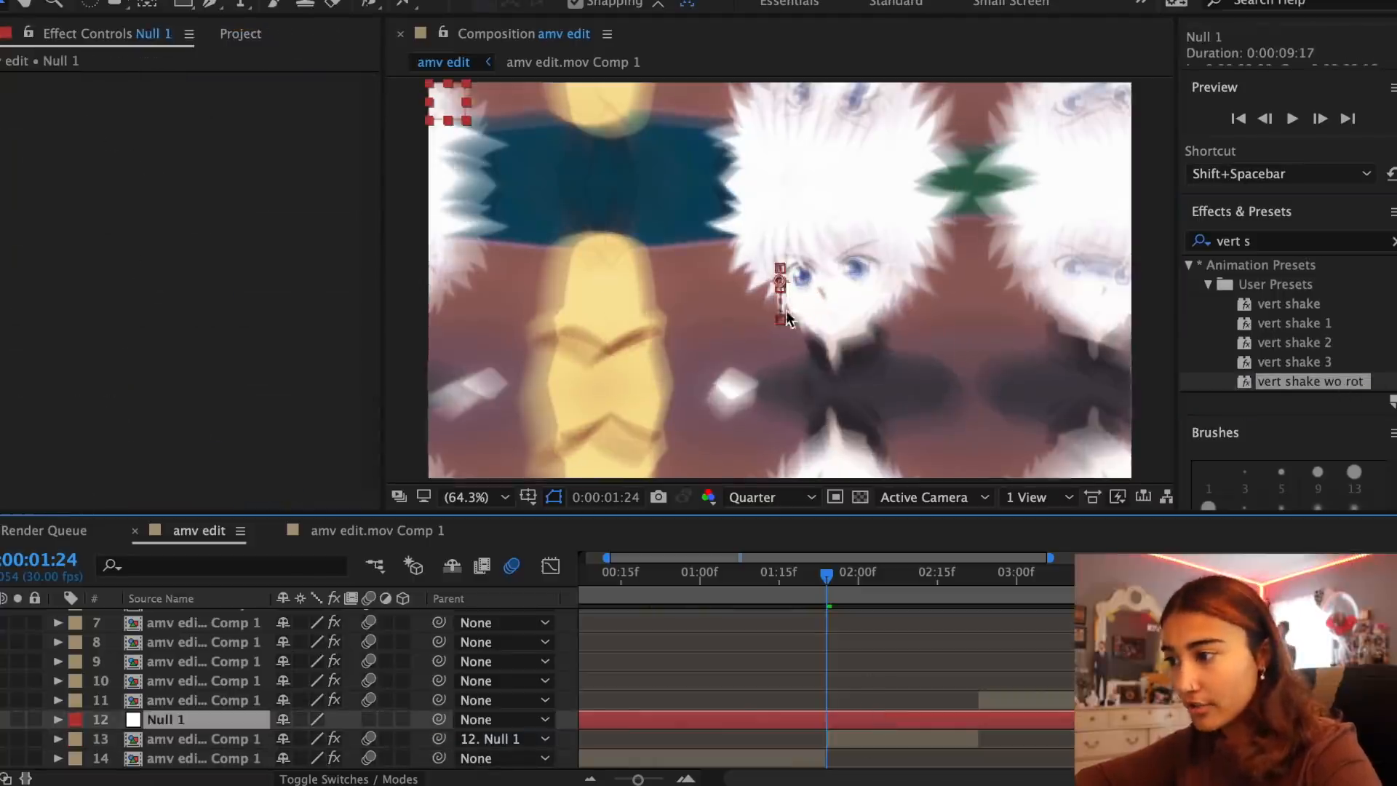
Move Null 1's position down to about 960, 815 at 0:00:01:24 to strengthen the shake, and preview it
left_click_drag(780, 288, 782, 383)
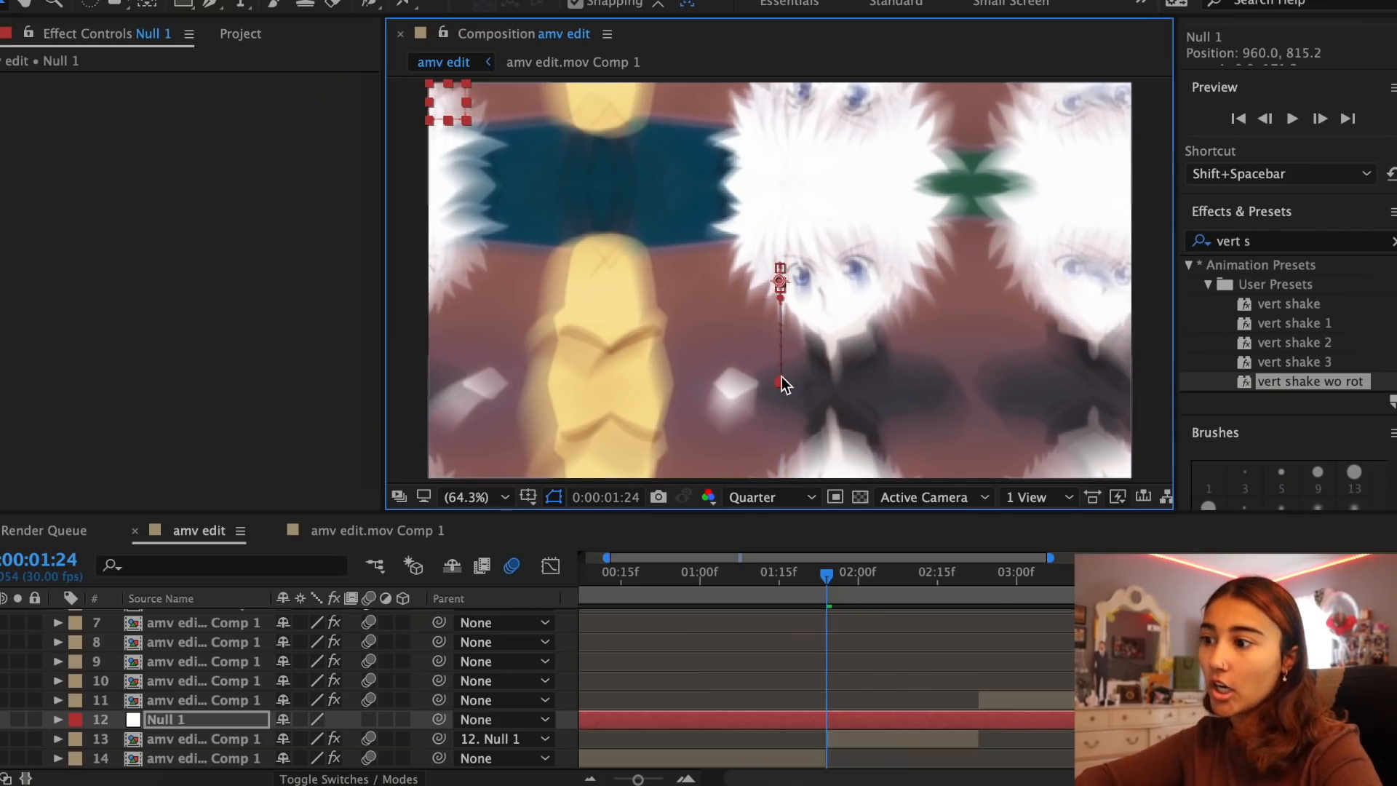
key("space")
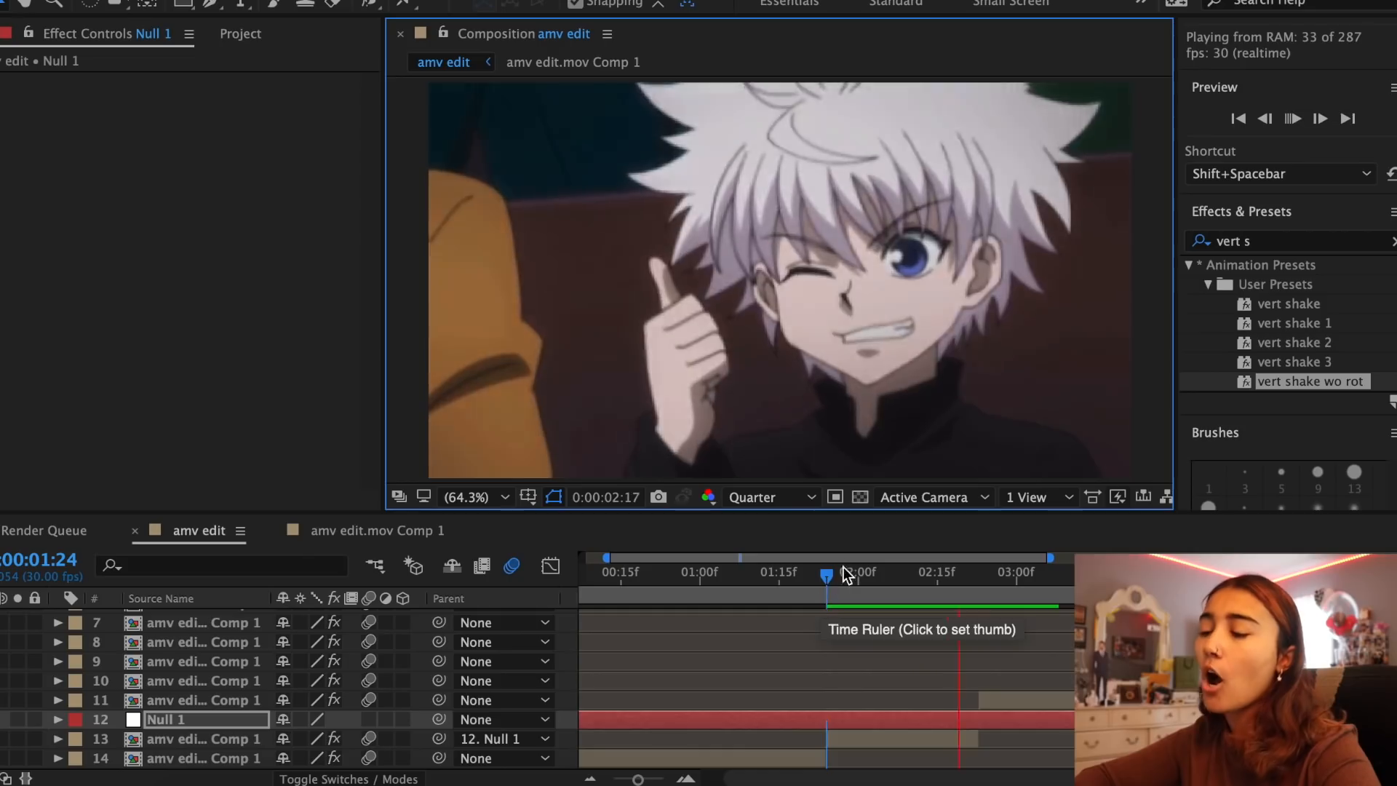
key("space")
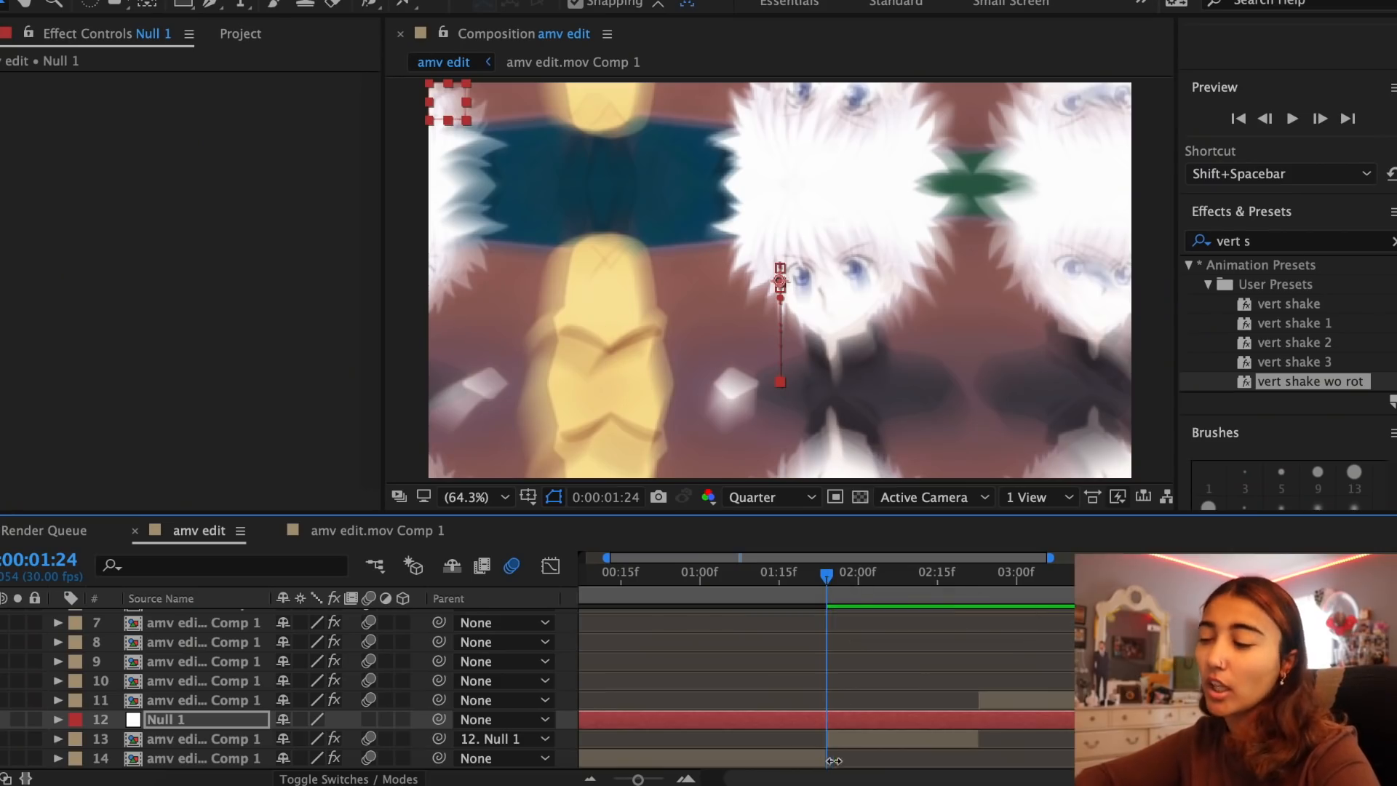
Animate the layer 13 clip's Rotation with keyframes from 0° at 0:00:01:28 to 100° at 0:00:02:22
left_click(855, 741)
scroll(855, 740, "down", 1)
left_click(848, 574)
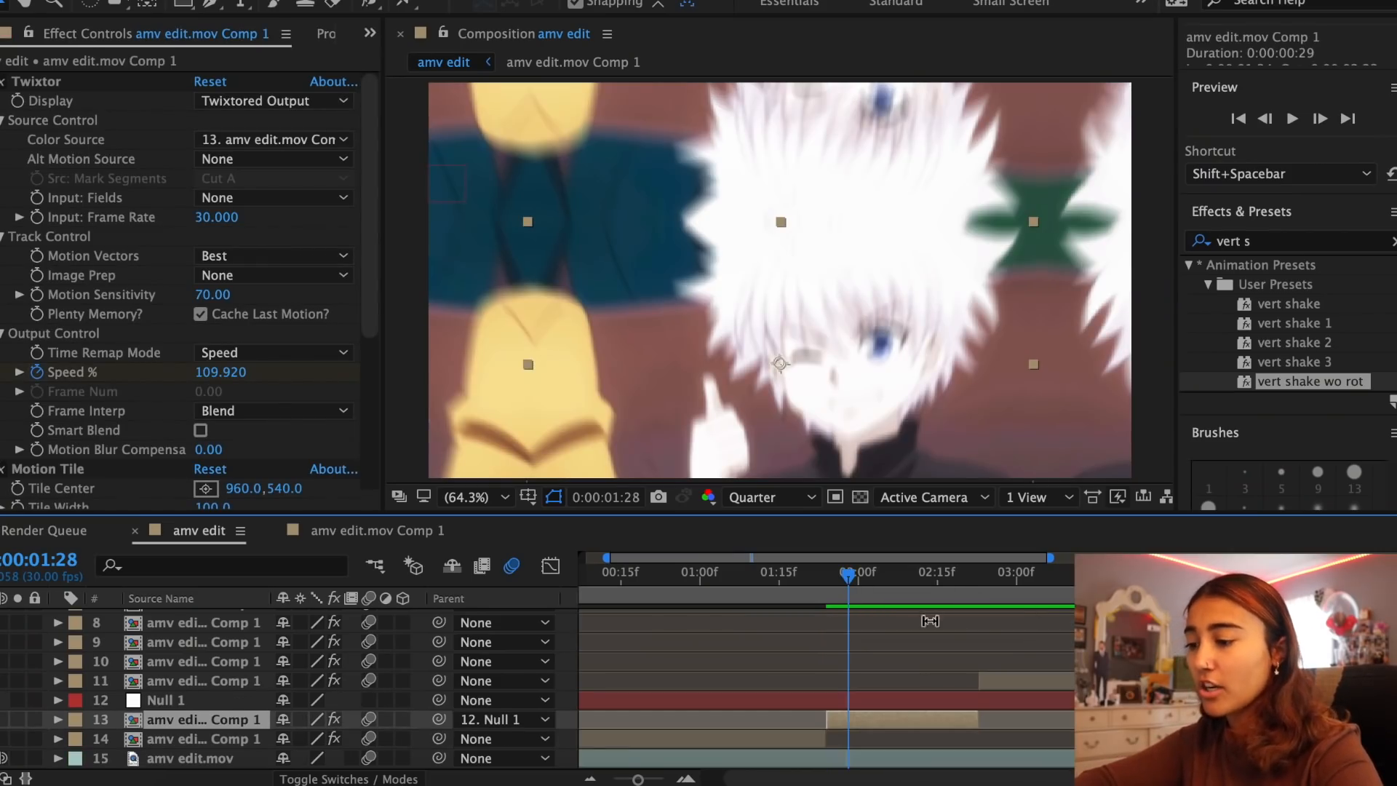
key("r")
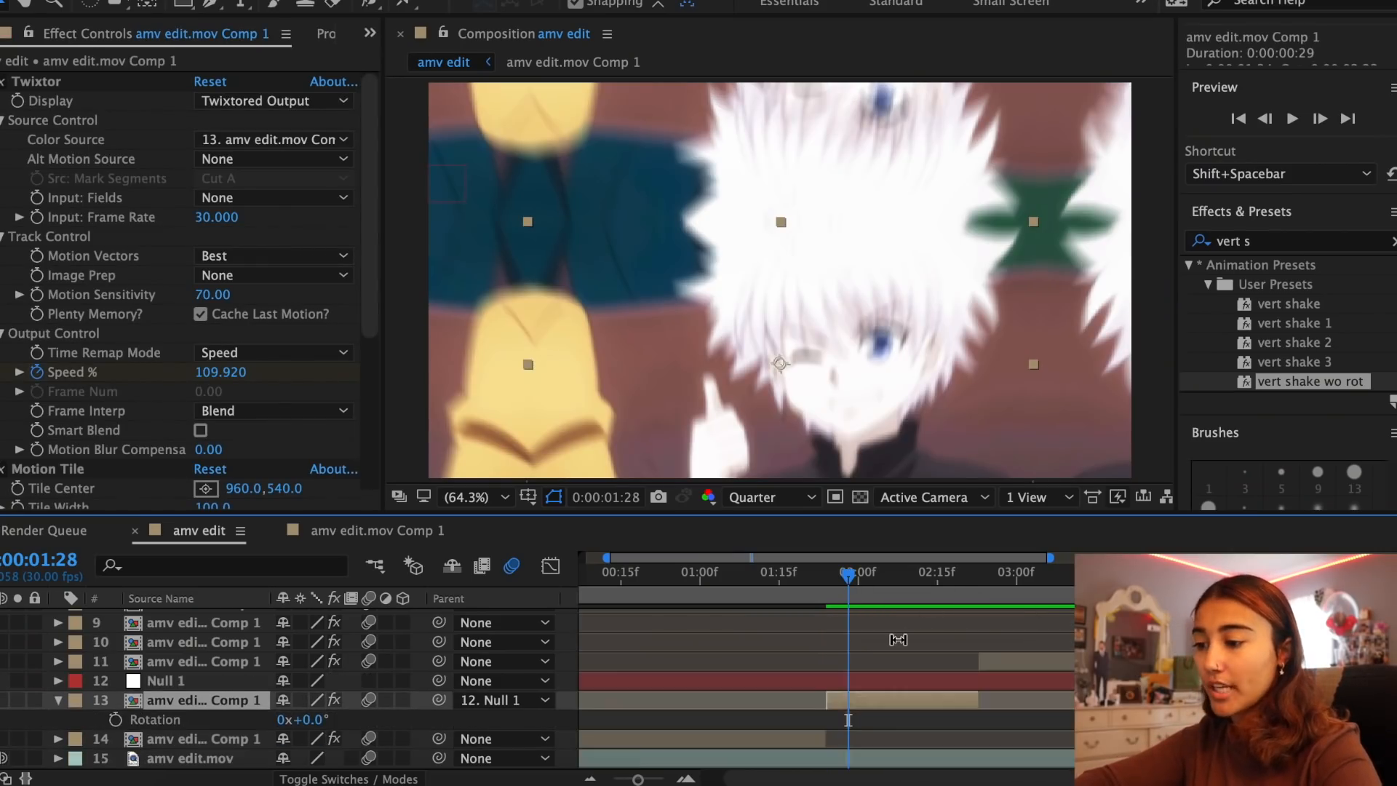
left_click(115, 719)
key("space")
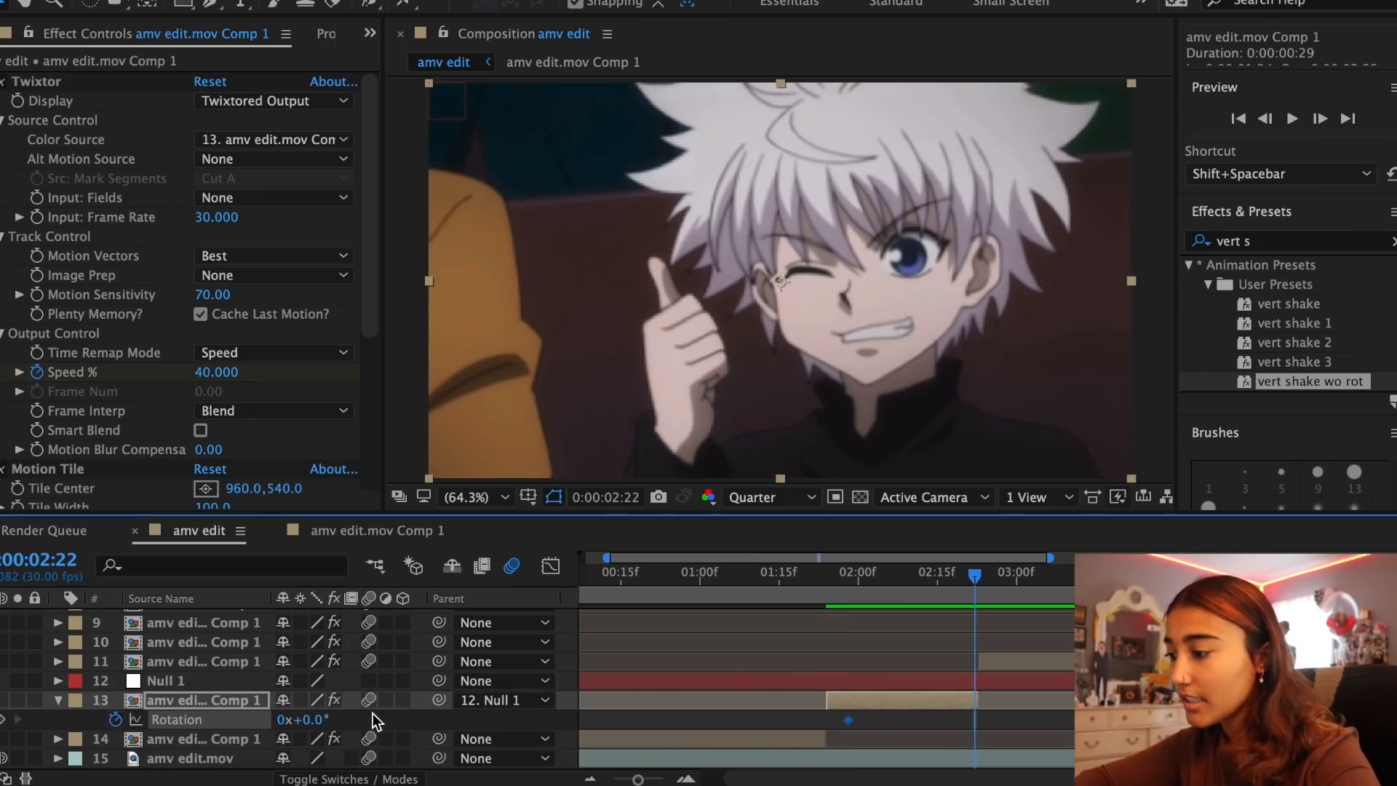
left_click(318, 720)
type("100")
key("Return")
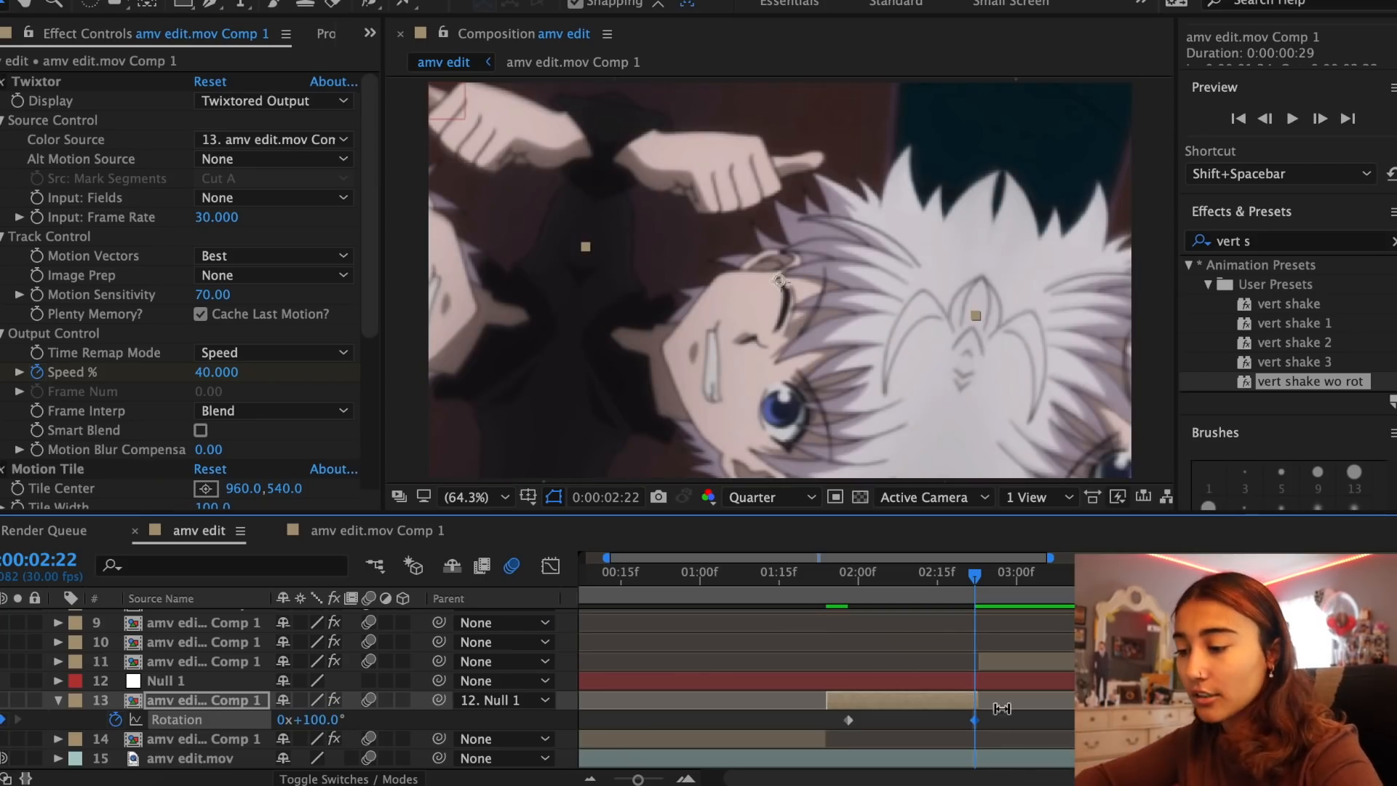
Easy Ease layer 13's Rotation keyframes and reshape the curve so it dips slightly first and climbs steeply at the end
left_click_drag(999, 714, 834, 726)
key("F9")
key("shift+F3")
left_click_drag(932, 620, 1027, 695)
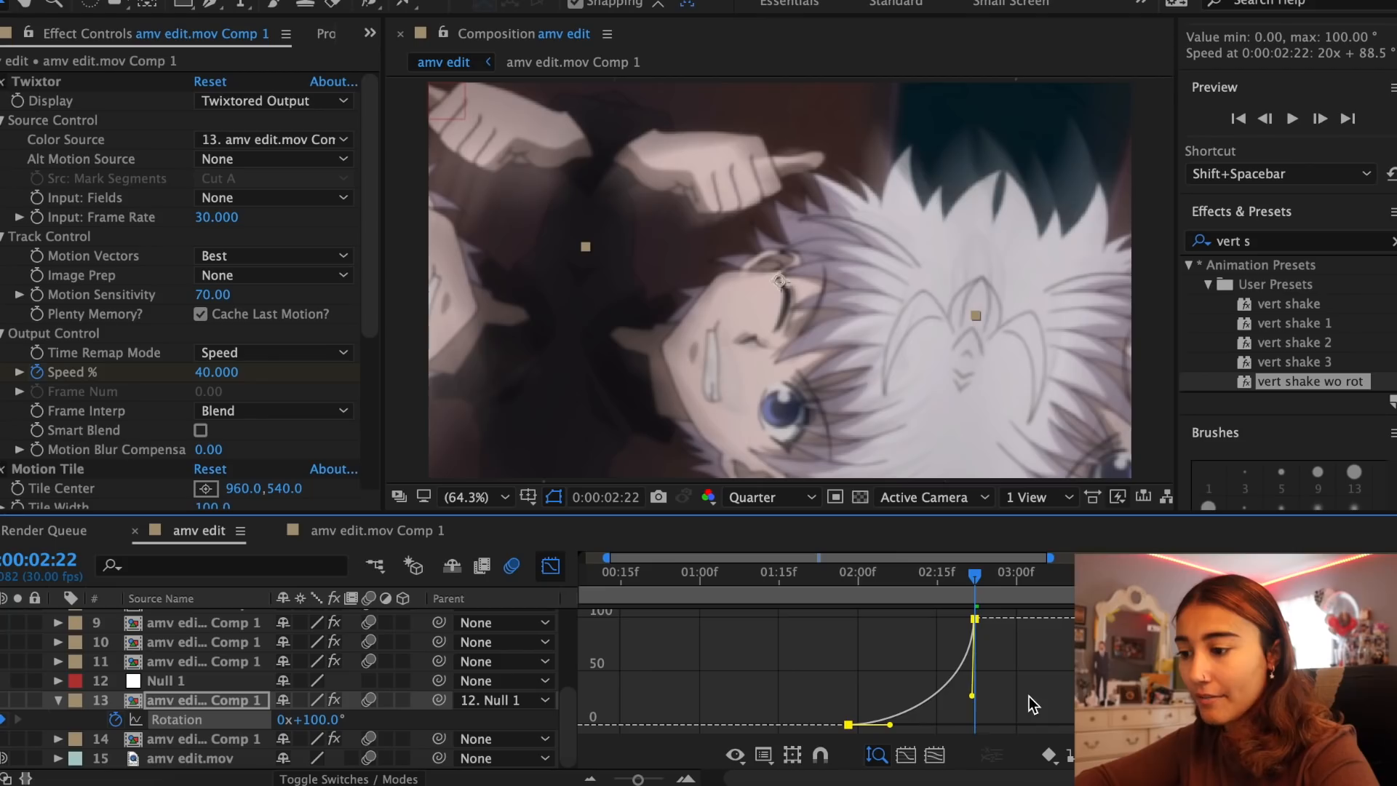
left_click_drag(890, 724, 954, 716)
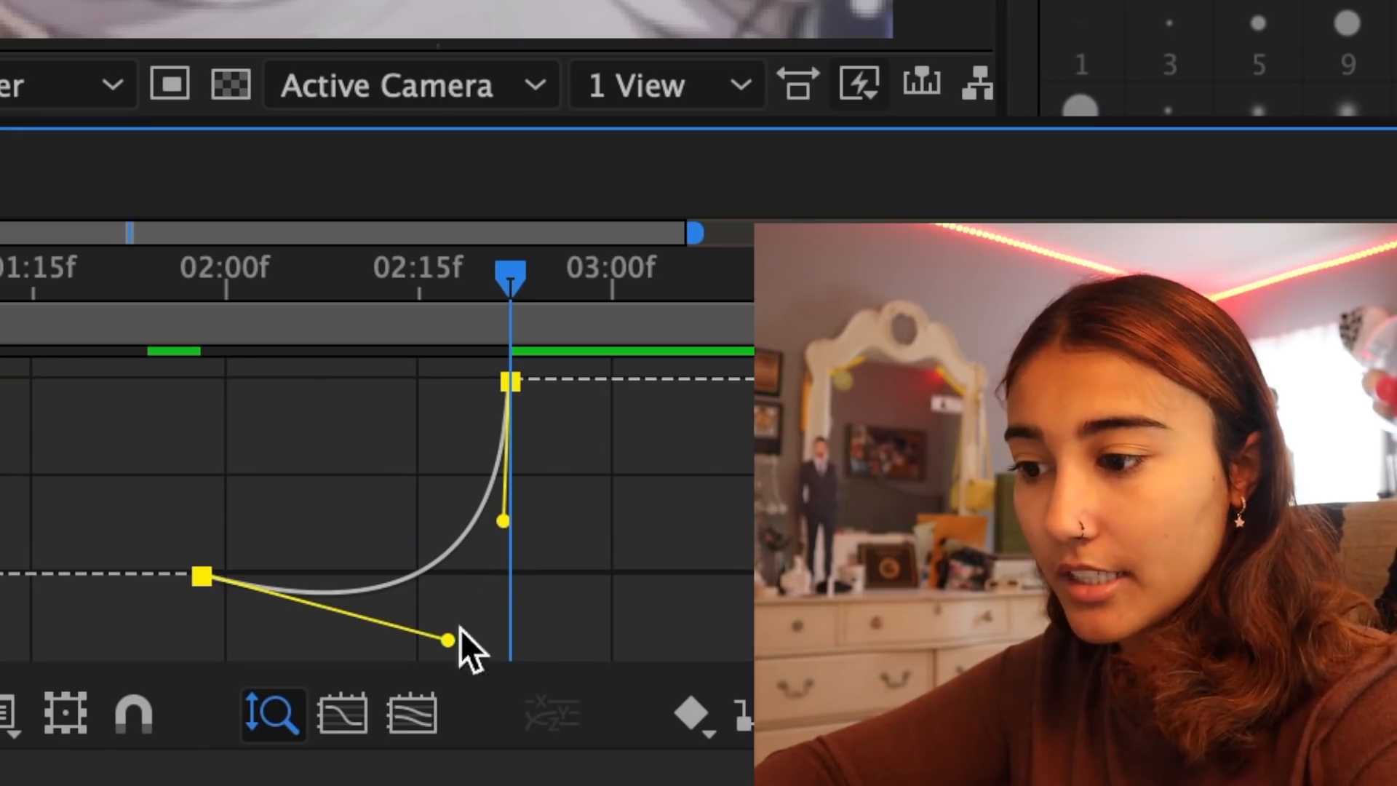
left_click_drag(448, 642, 447, 649)
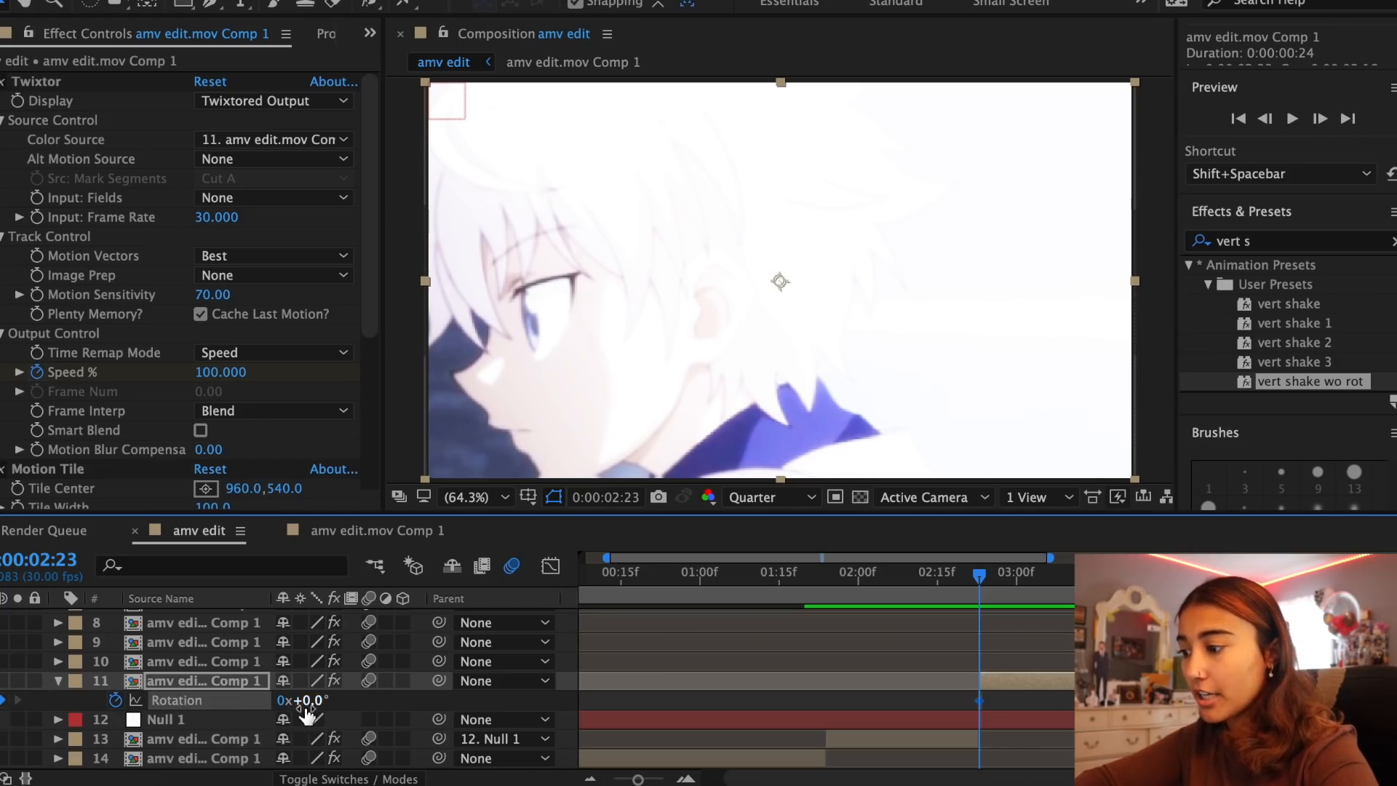
Set the layer 11 clip's Rotation to -100° at 0:00:02:23 and go to the clip's end for the 0° keyframe
left_click(308, 703)
type("-100")
key("Return")
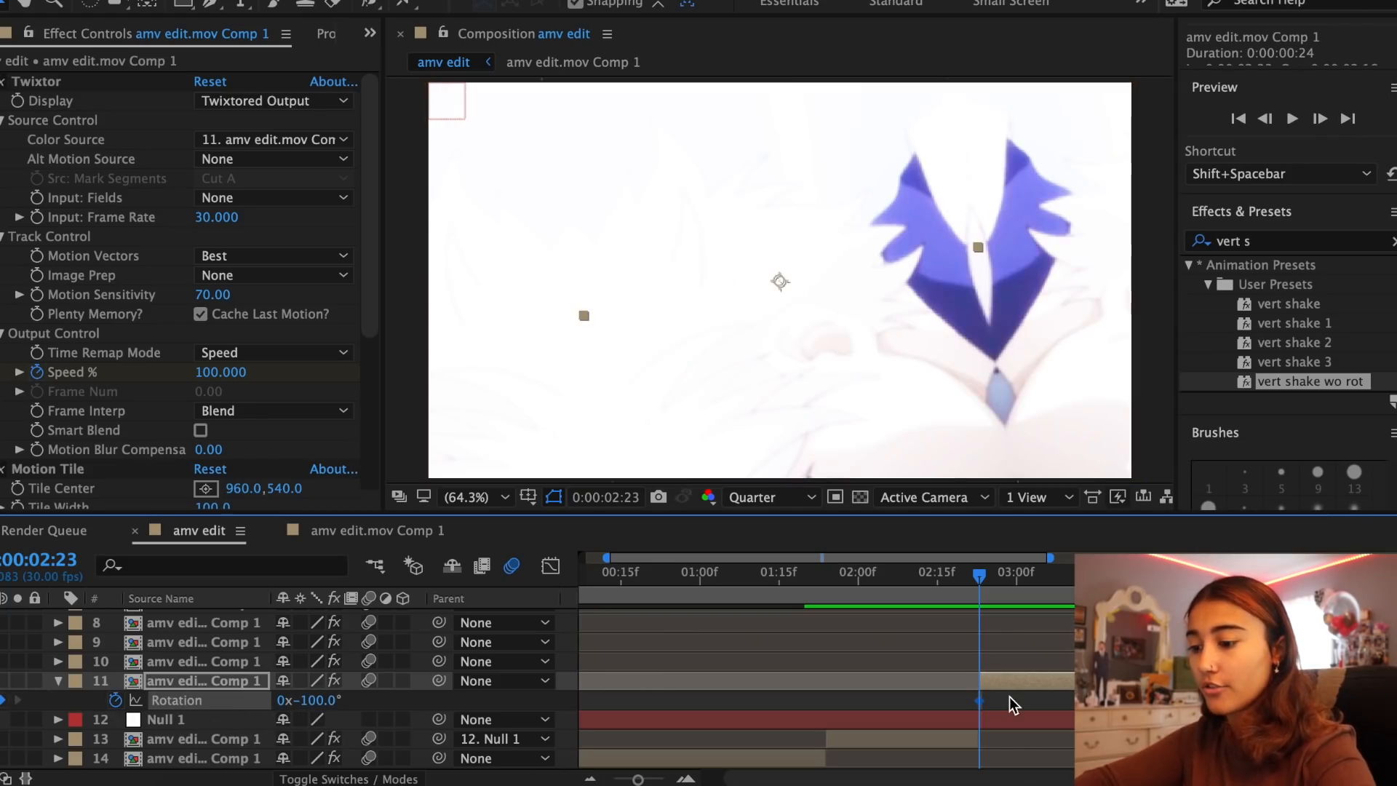
key("o")
Easy Ease layer 11's Rotation keyframes, reshape the curve to rise steeply at the start and level off, and preview the spin
left_click(744, 636)
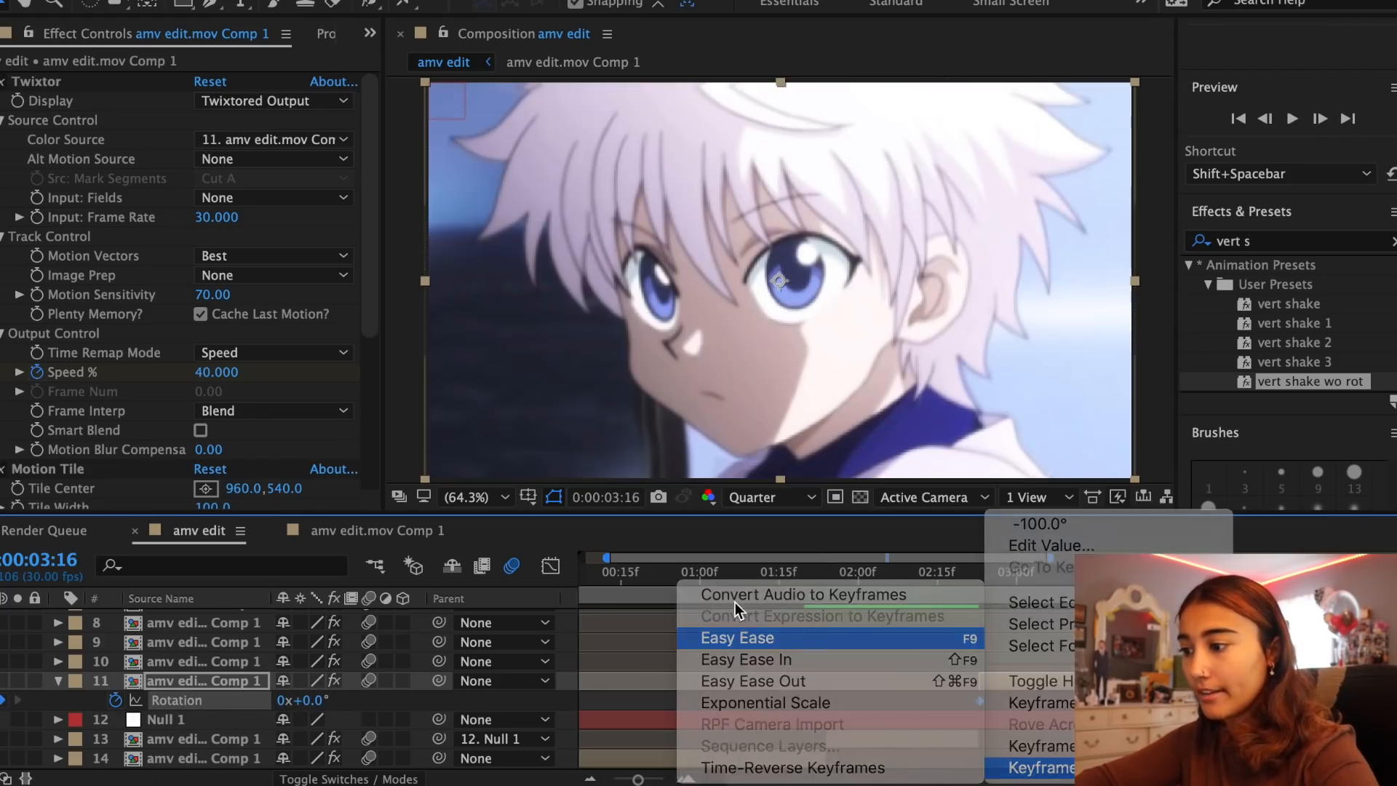
left_click(551, 566)
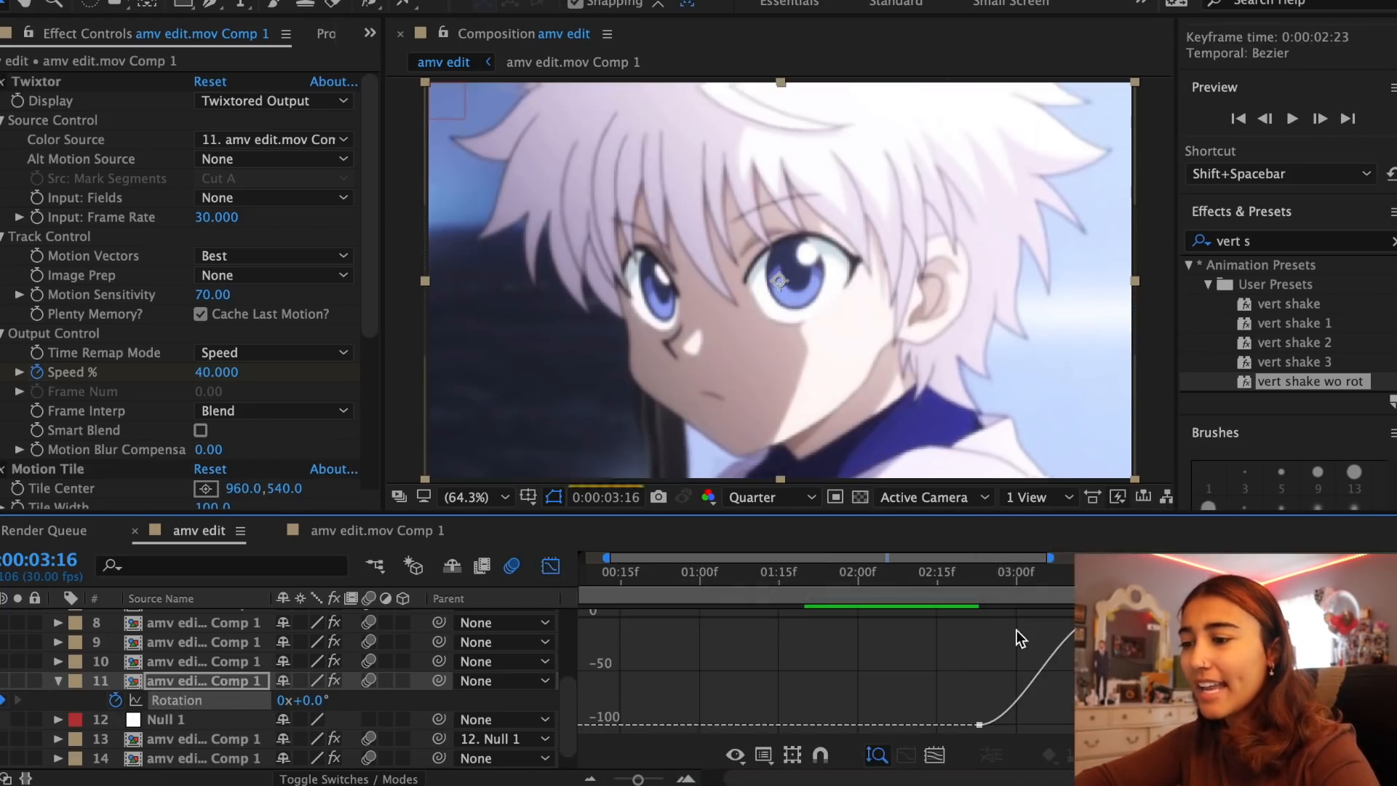
left_click(1034, 680)
left_click_drag(1020, 725, 933, 643)
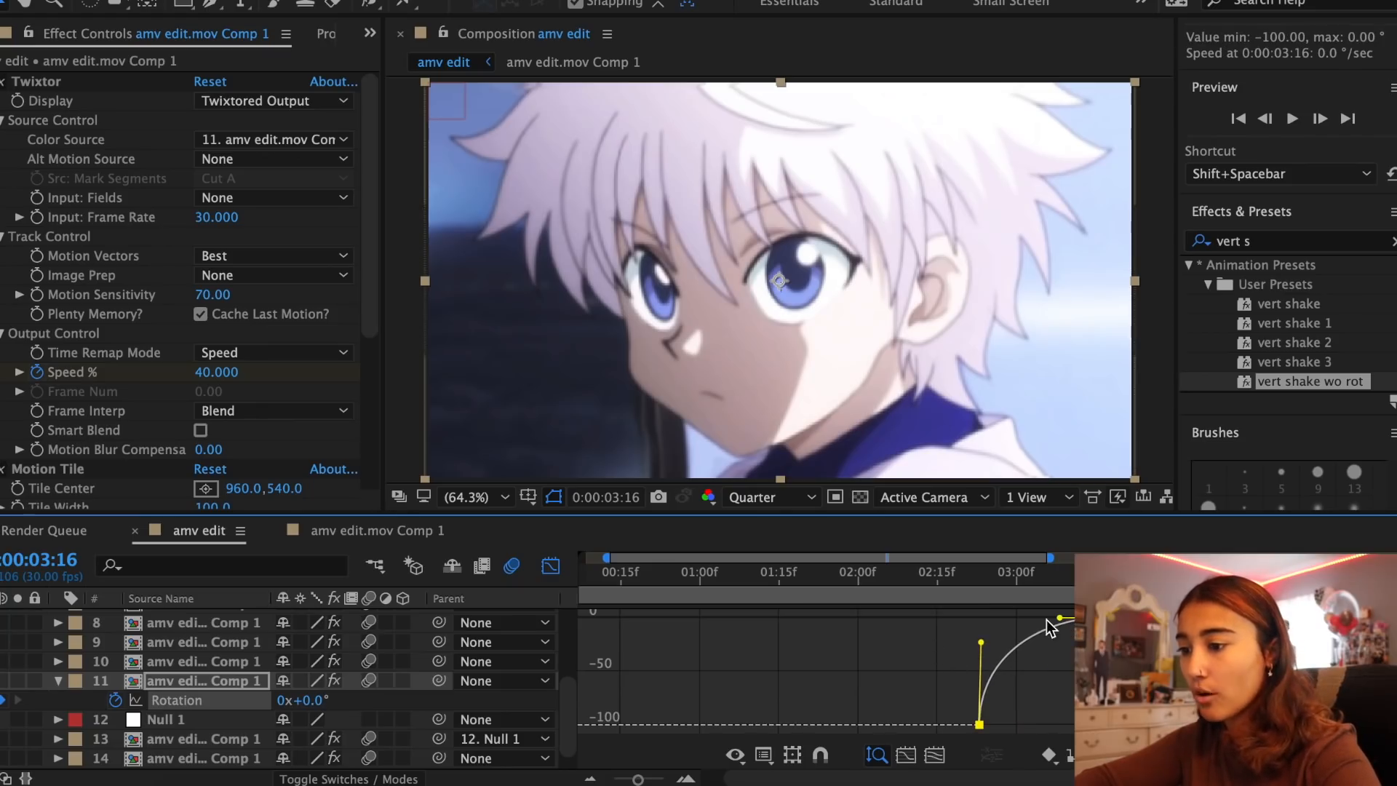
left_click_drag(1059, 618, 1003, 619)
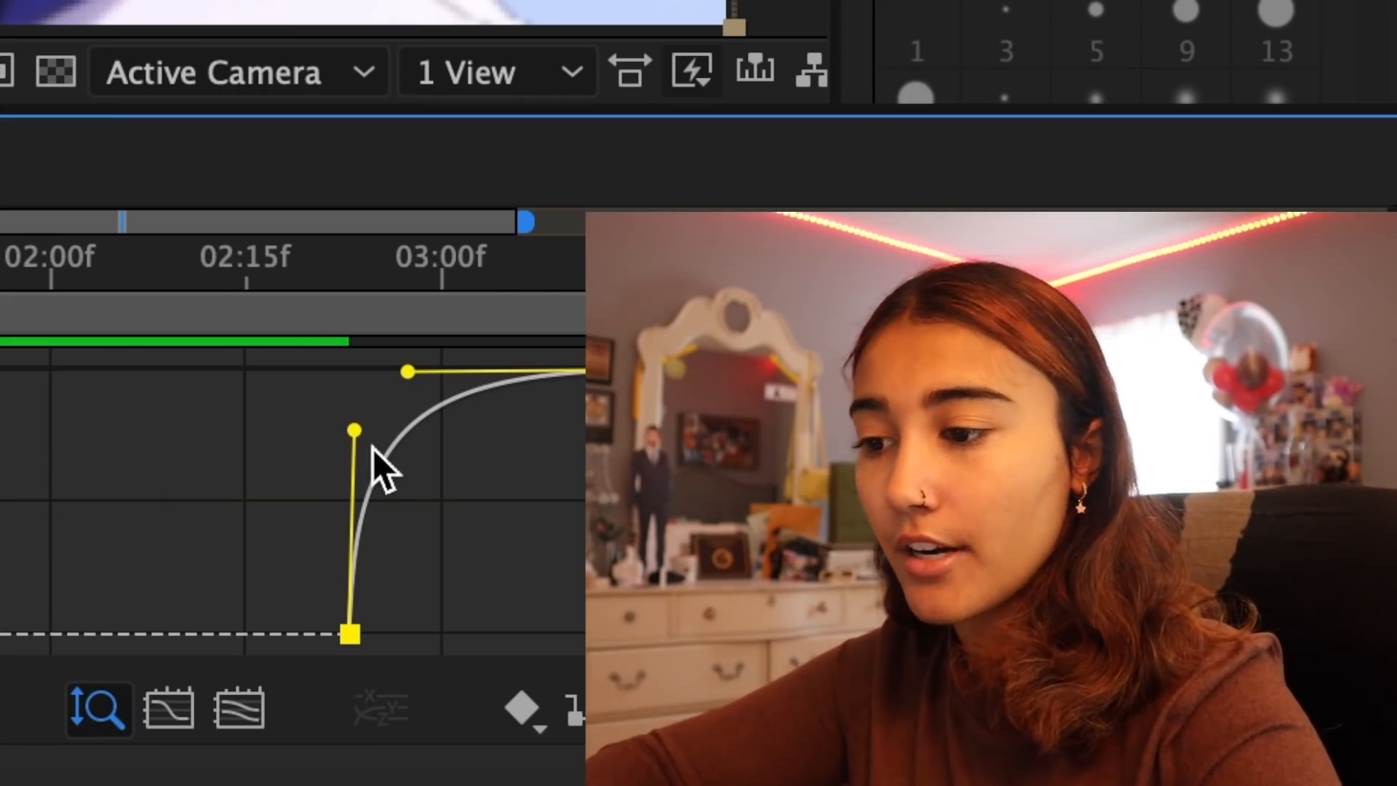
left_click_drag(353, 433, 304, 527)
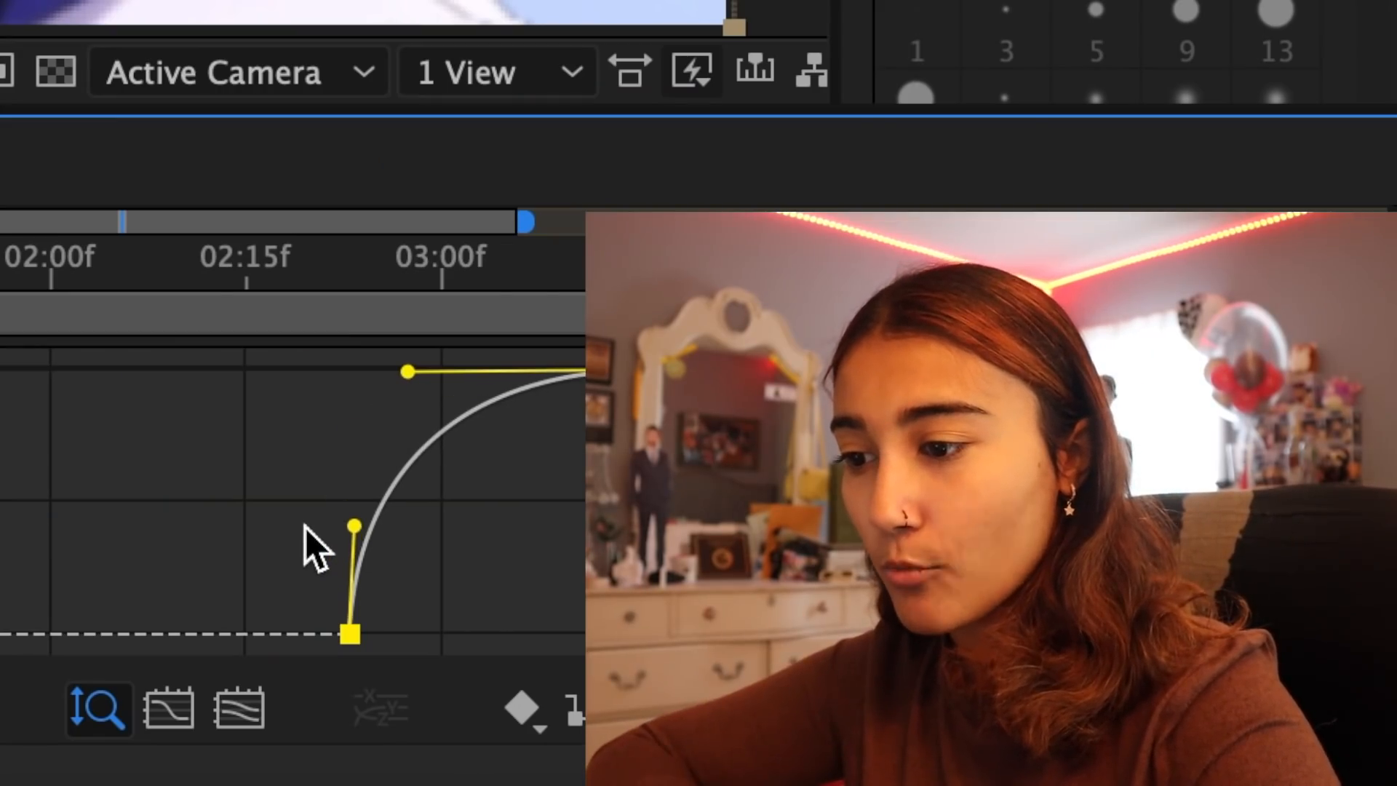
left_click_drag(414, 377, 509, 375)
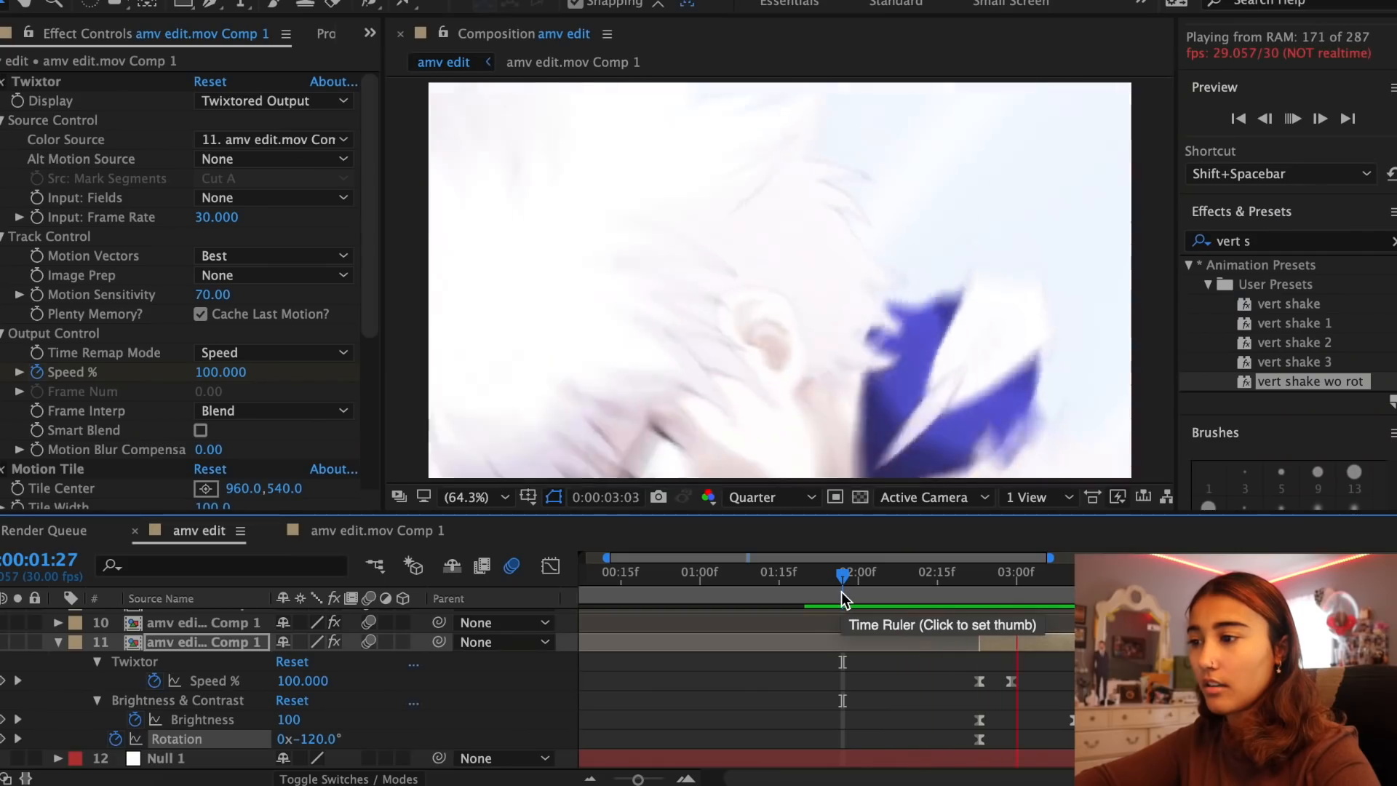
key("space")
Animate the layer 11 clip's Scale with keyframes from 101% at 0:00:02:27 to 50% at 0:00:03:16
mouse_move(1001, 593)
left_mouse_down()
mouse_move(990, 588)
mouse_move(1051, 597)
mouse_move(917, 592)
mouse_move(1003, 589)
left_mouse_up()
key("u")
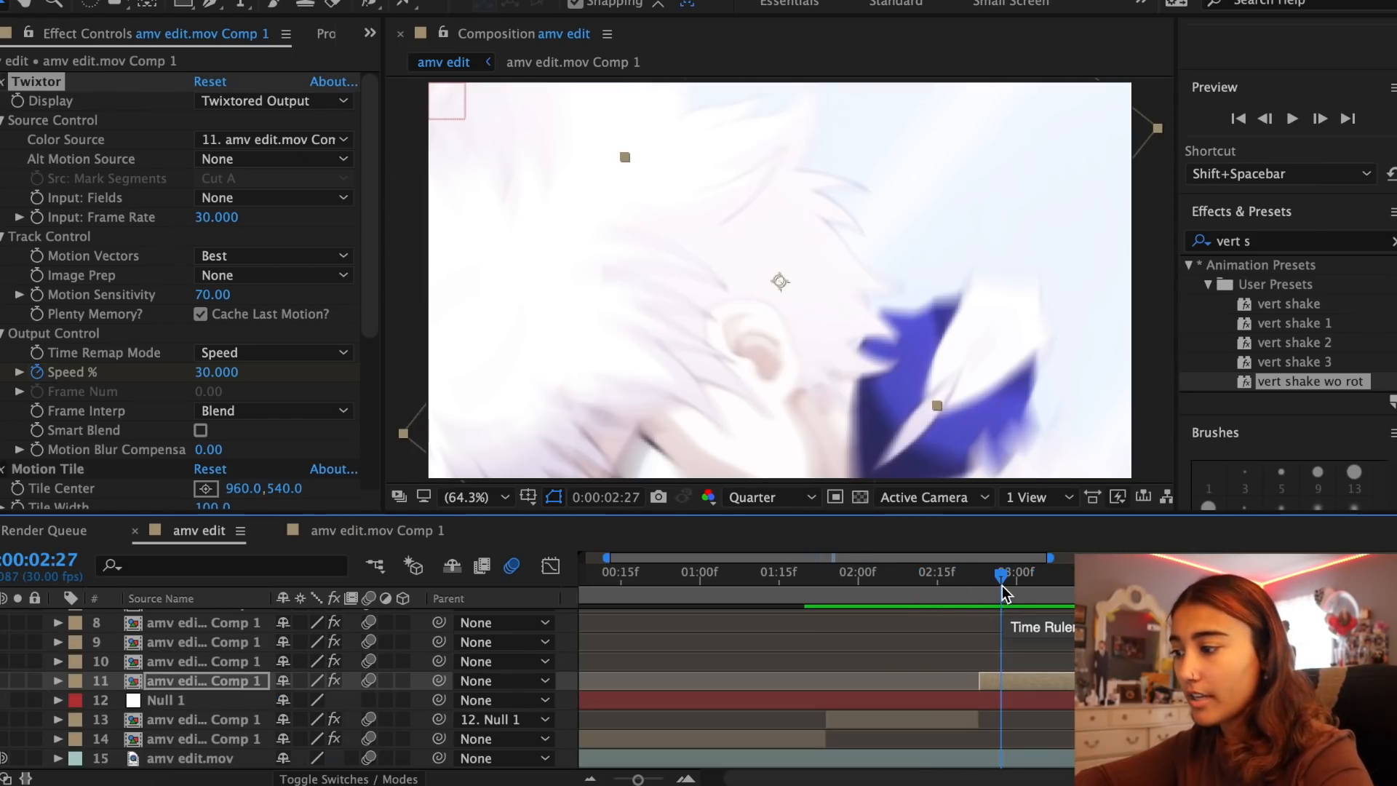
key("s")
left_click(149, 699)
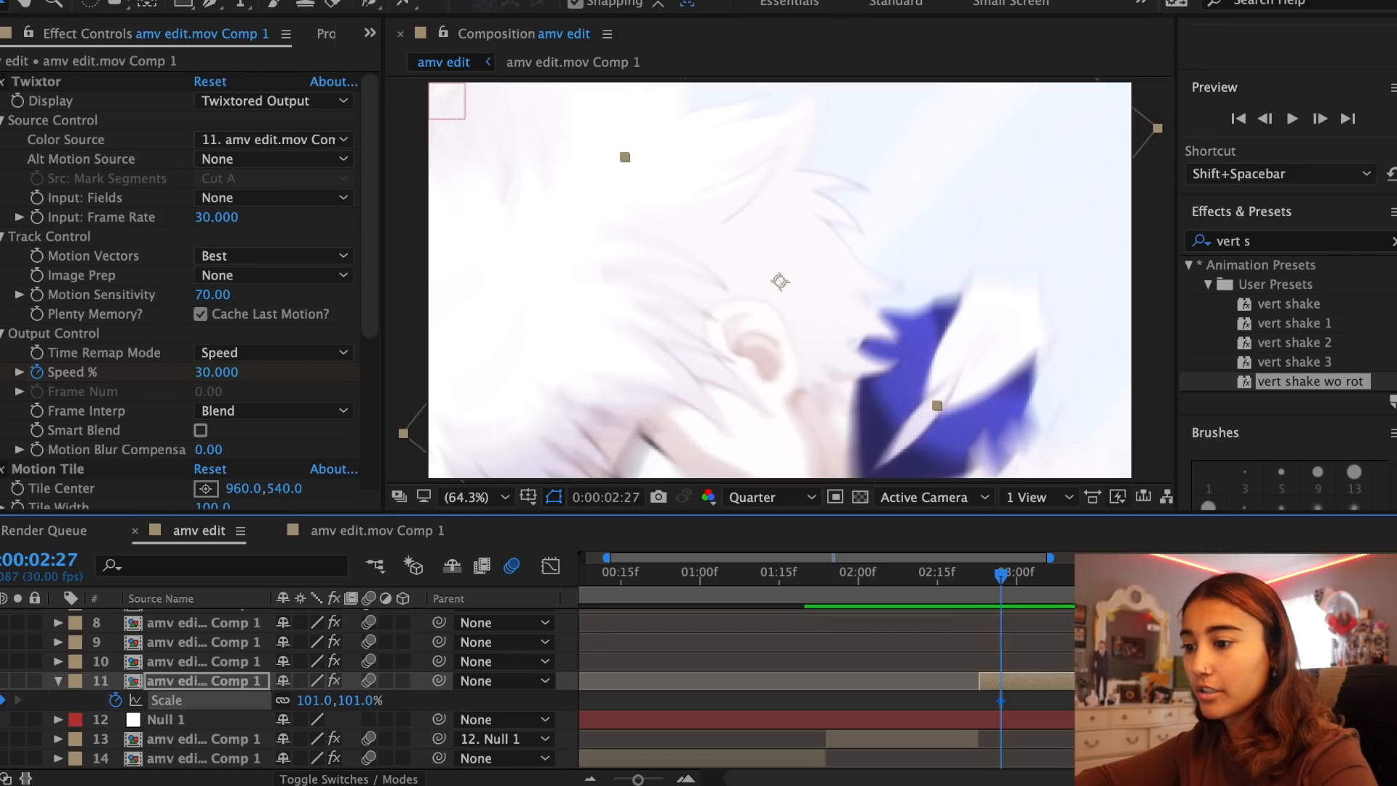
key("o")
key("Page_Down")
key("Page_Up")
type("5")
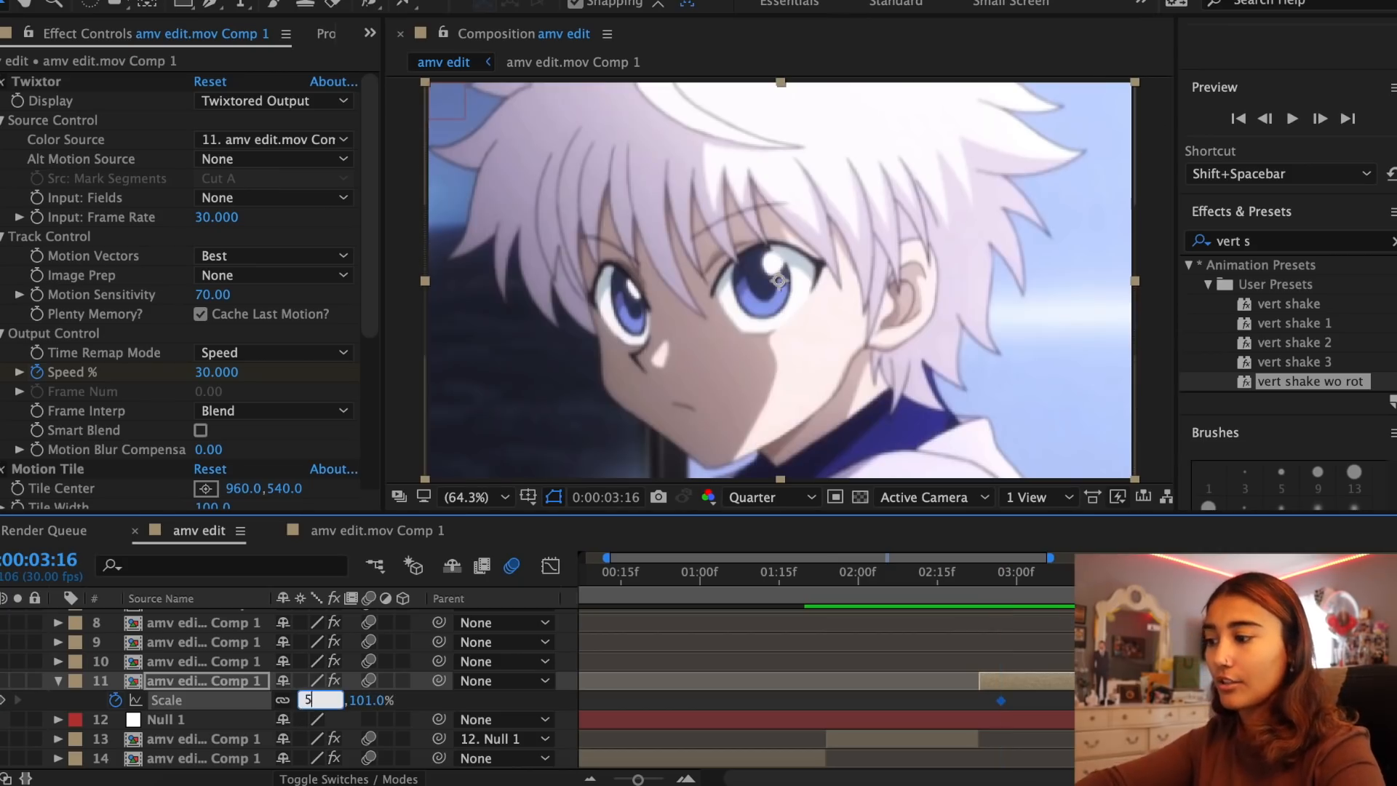
type("0")
key("Return")
Easy Ease layer 11's Scale keyframes and reshape the curve in the Graph Editor so it drops steeply at the end
right_click(1001, 701)
left_click(754, 646)
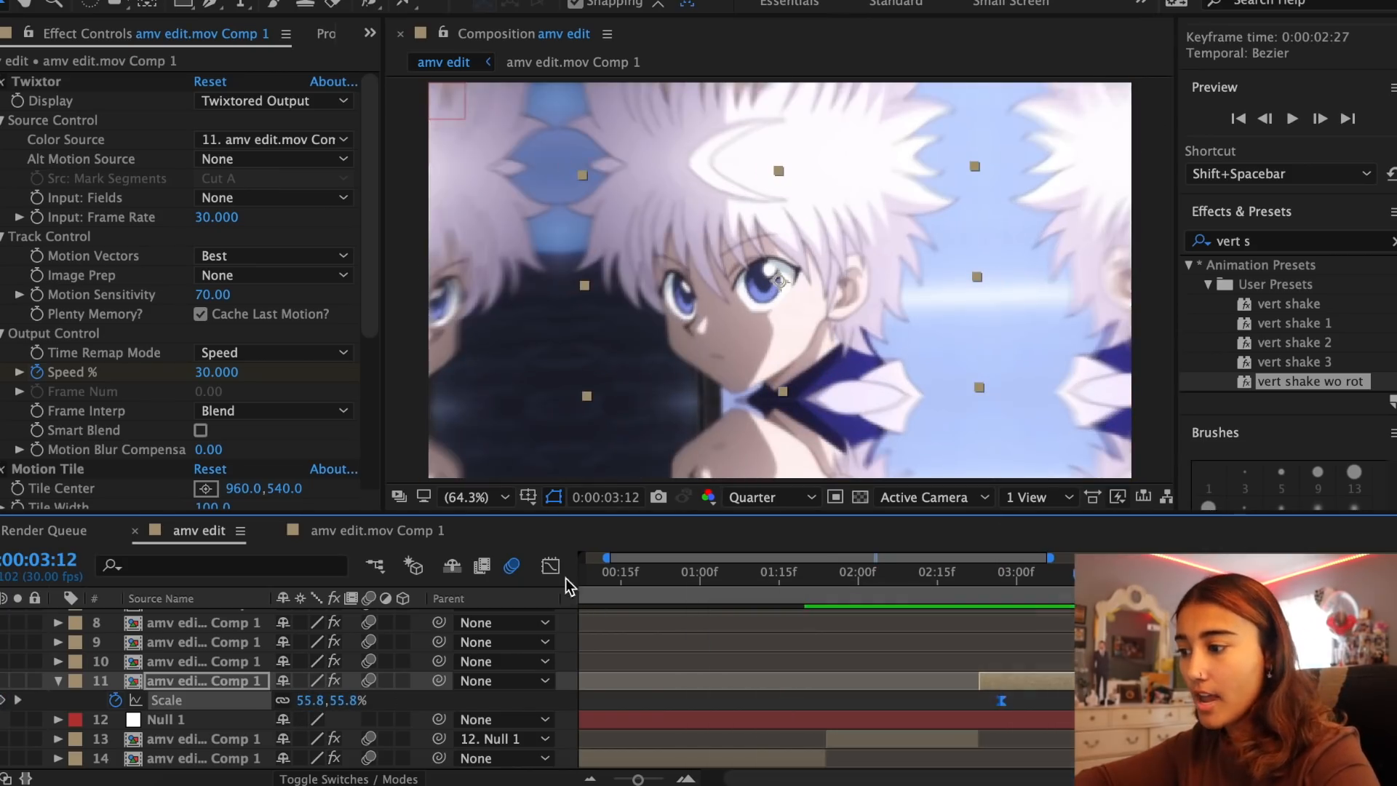
left_click(550, 566)
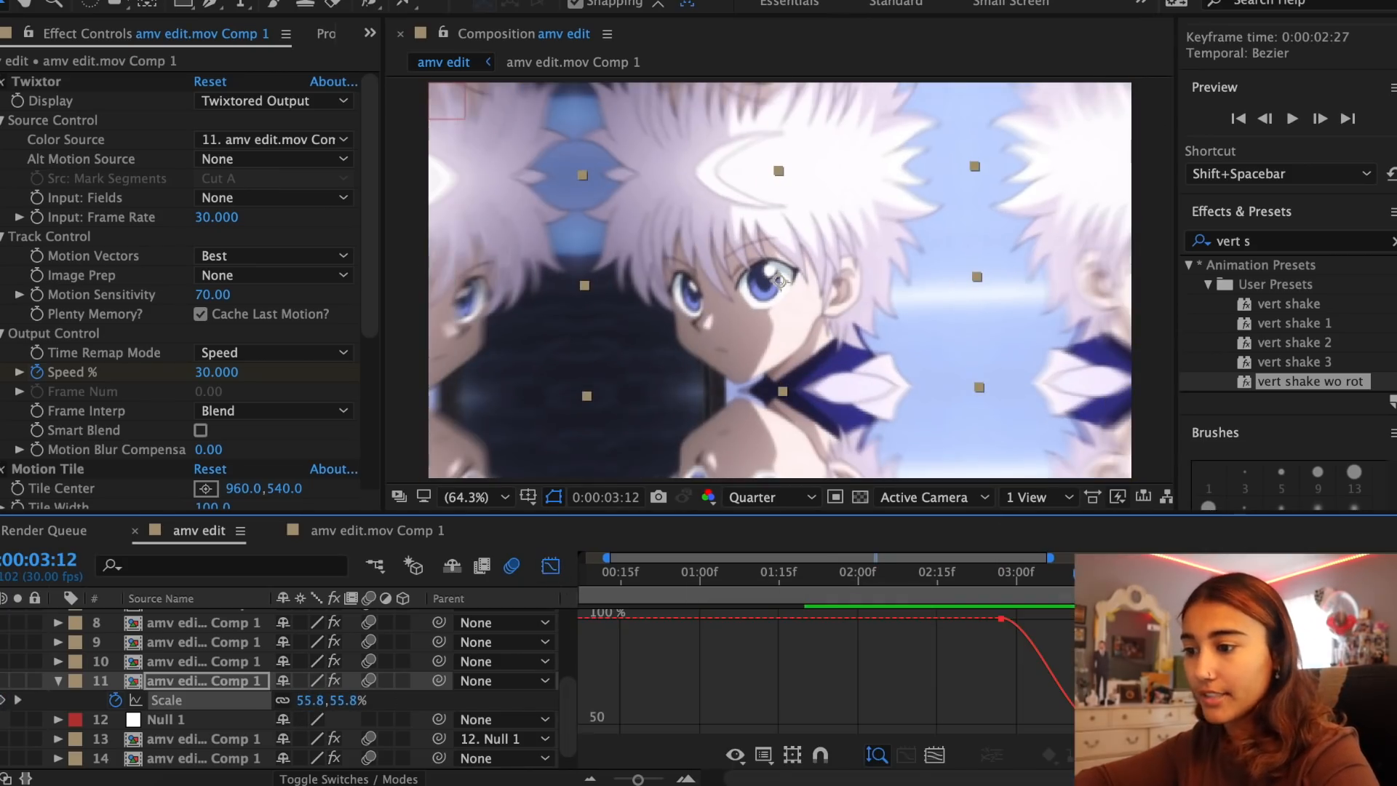
left_click(1074, 703)
left_click_drag(1068, 724, 1093, 640)
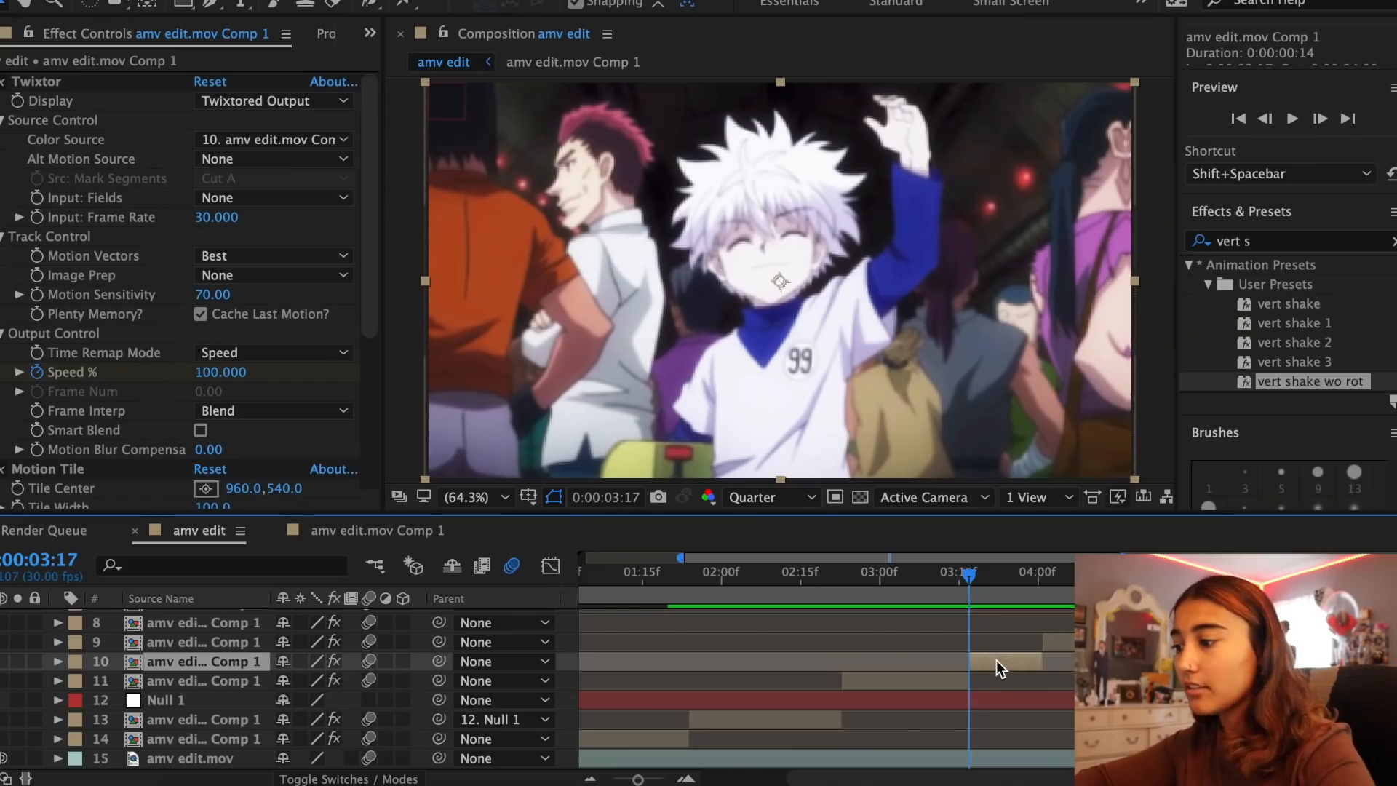
Animate the layer 10 clip's Scale with keyframes from 220% at 0:00:03:17 to 100% at 0:00:04:00
key("s")
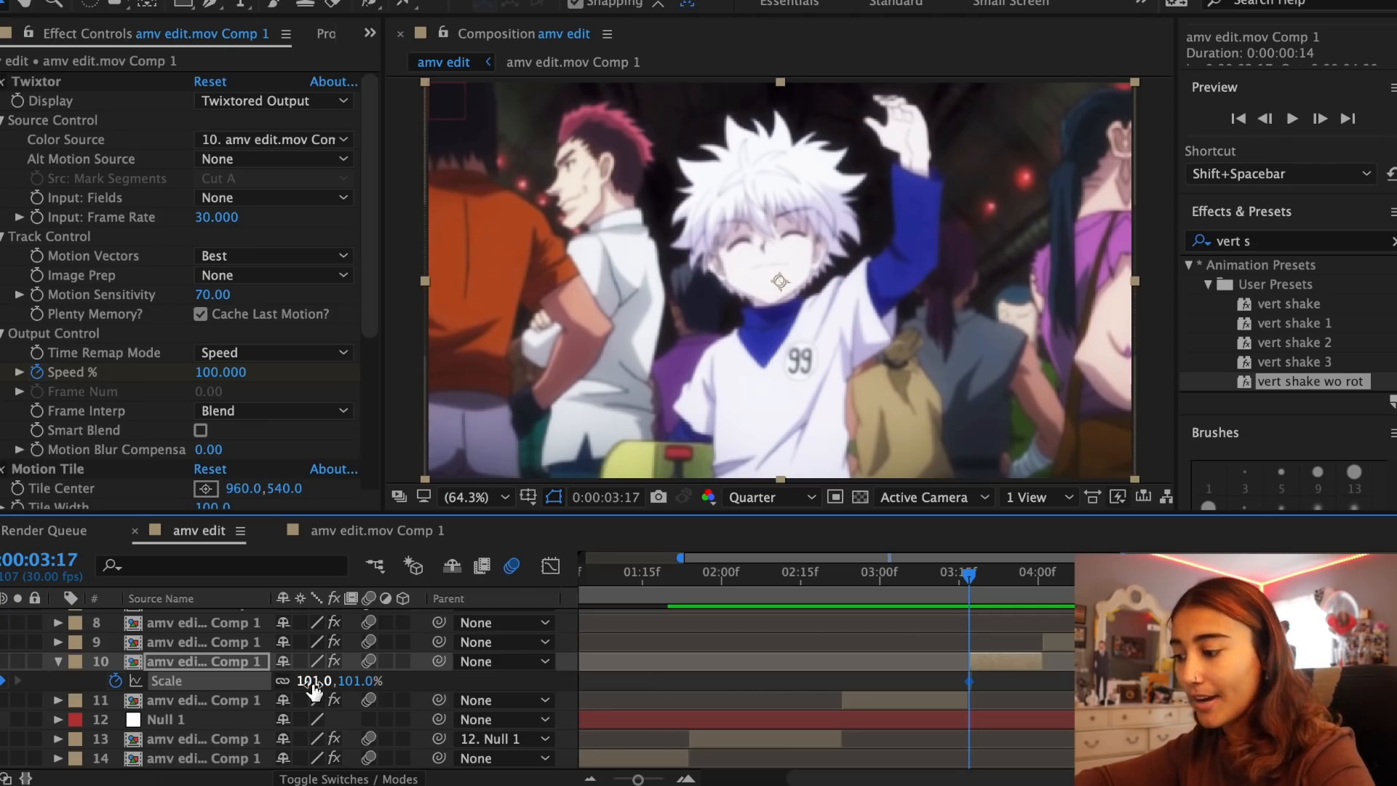
type("00")
key("Return")
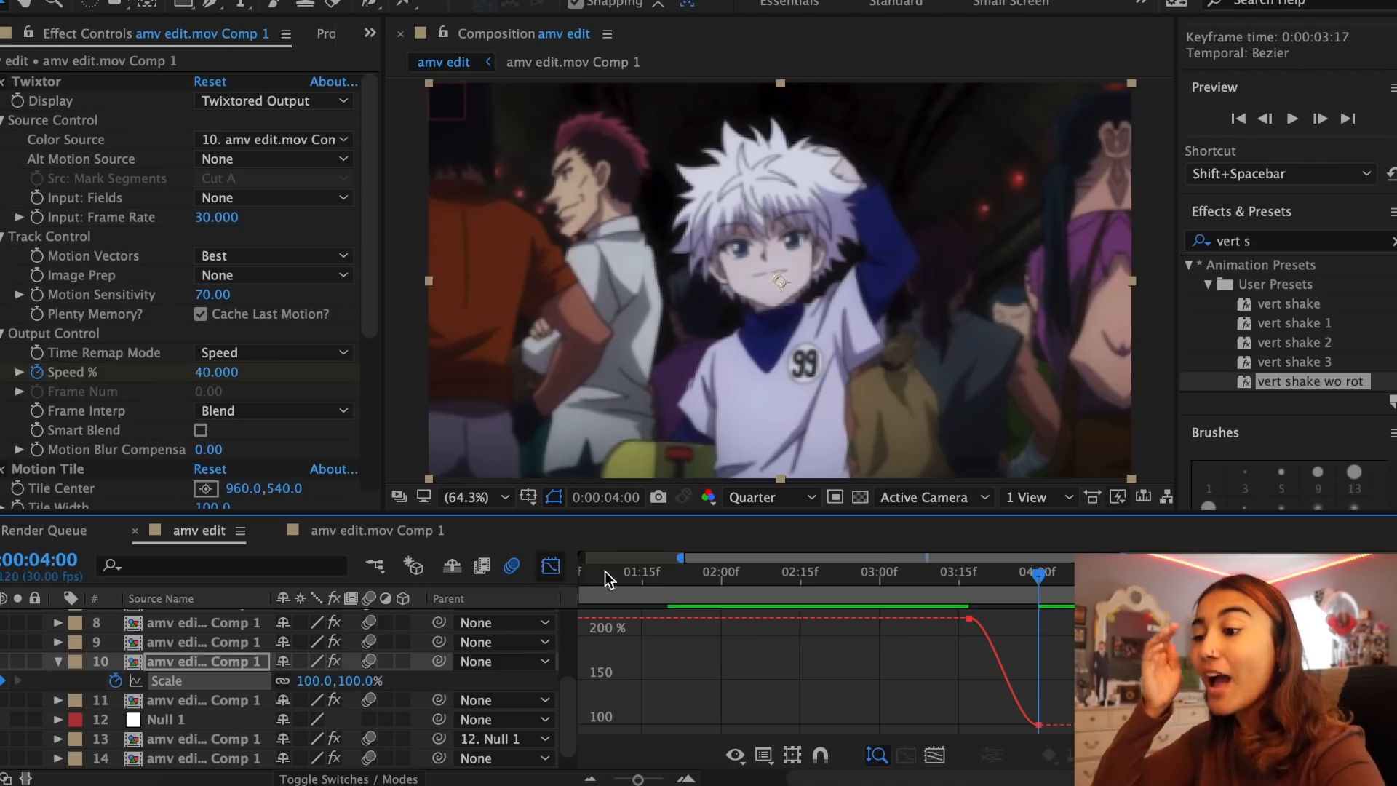
Reshape layer 10's Scale curve so it drops steeply at the start and levels off, and preview the transitions from 0:00:02:01
left_click(994, 654)
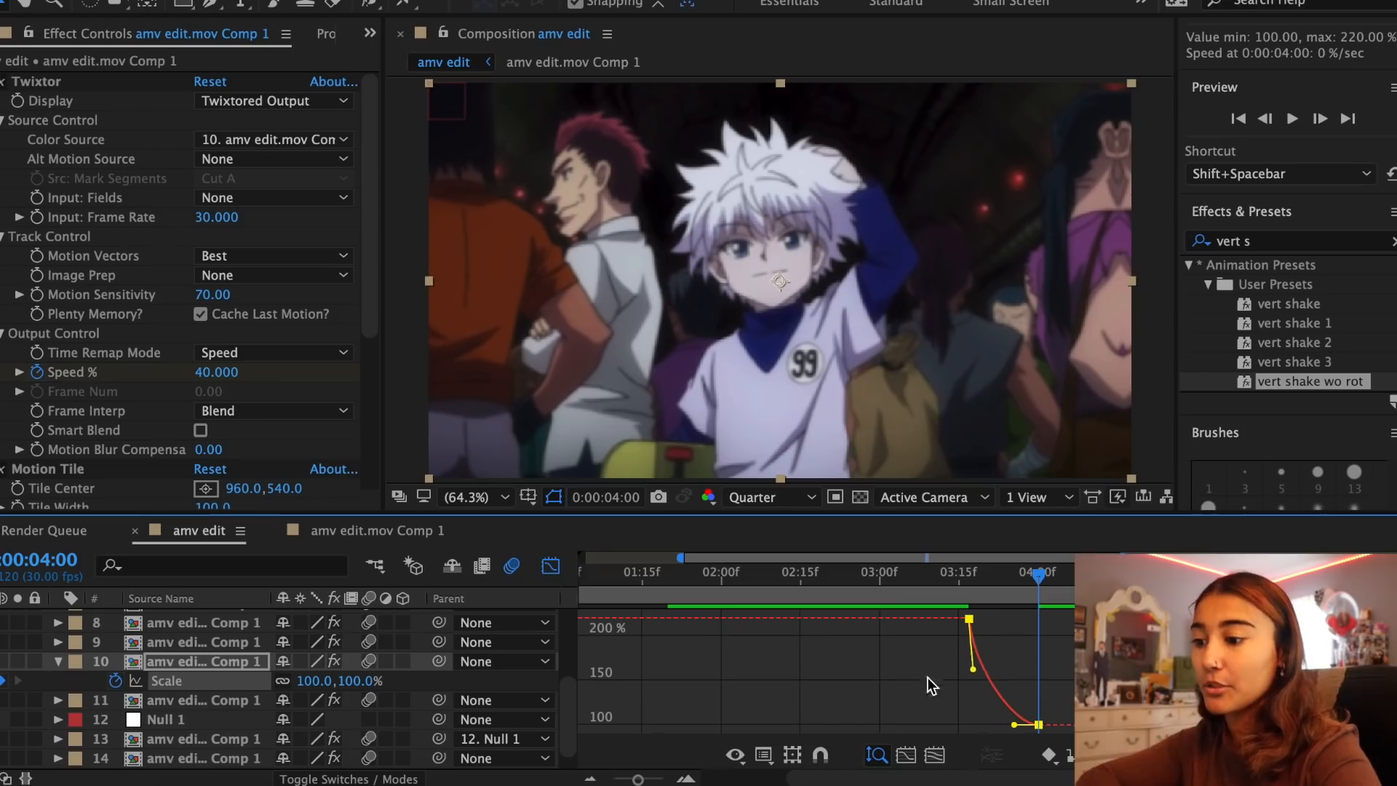
left_click_drag(991, 618, 967, 693)
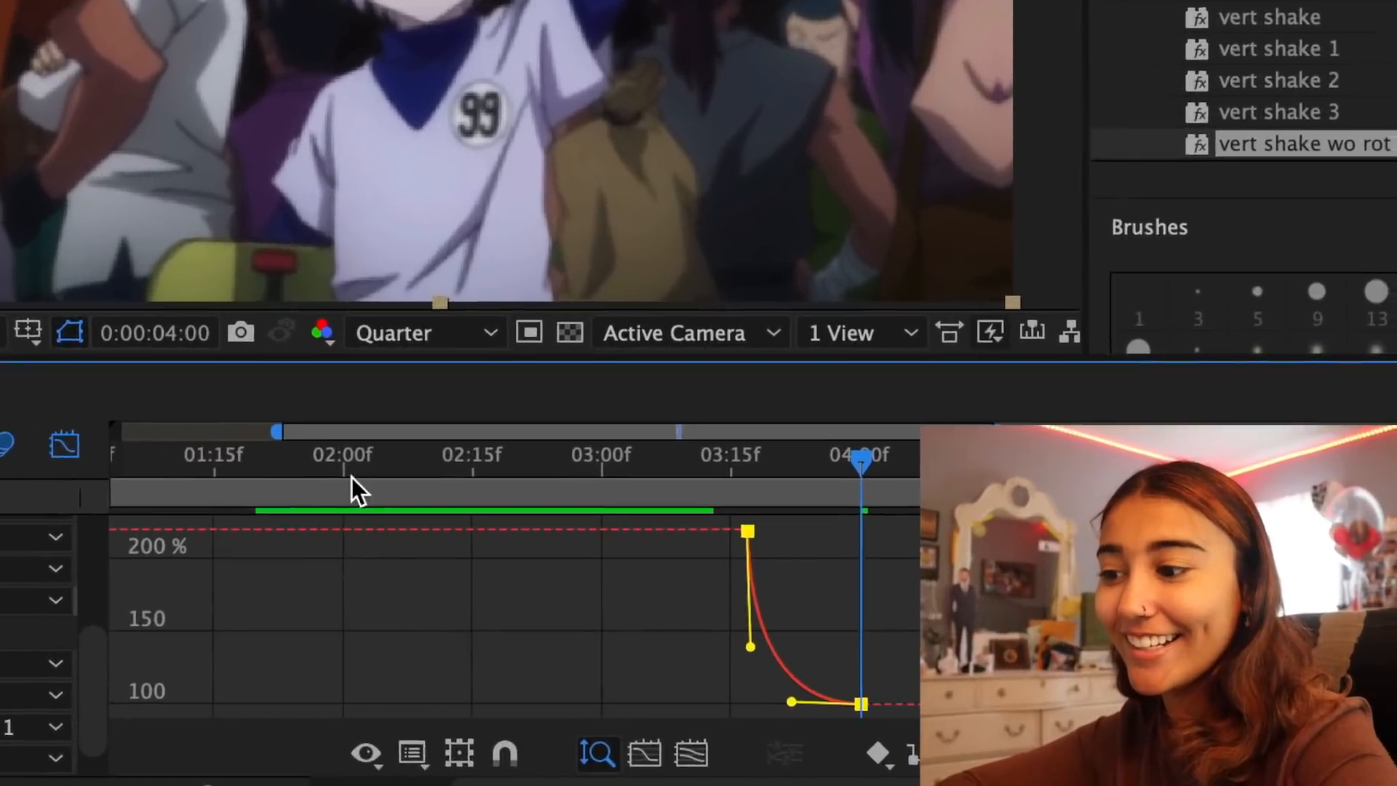
left_click(726, 586)
key("space")
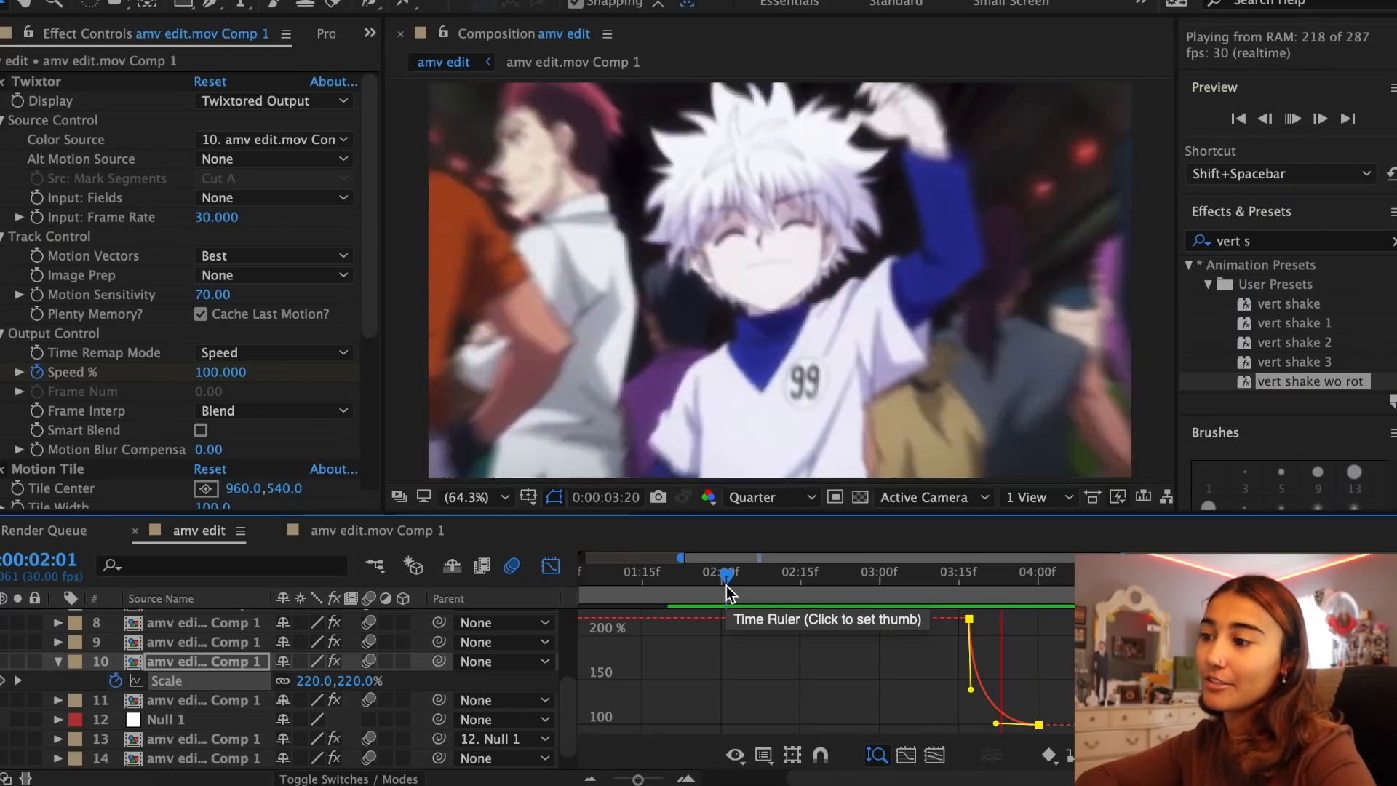
key("space")
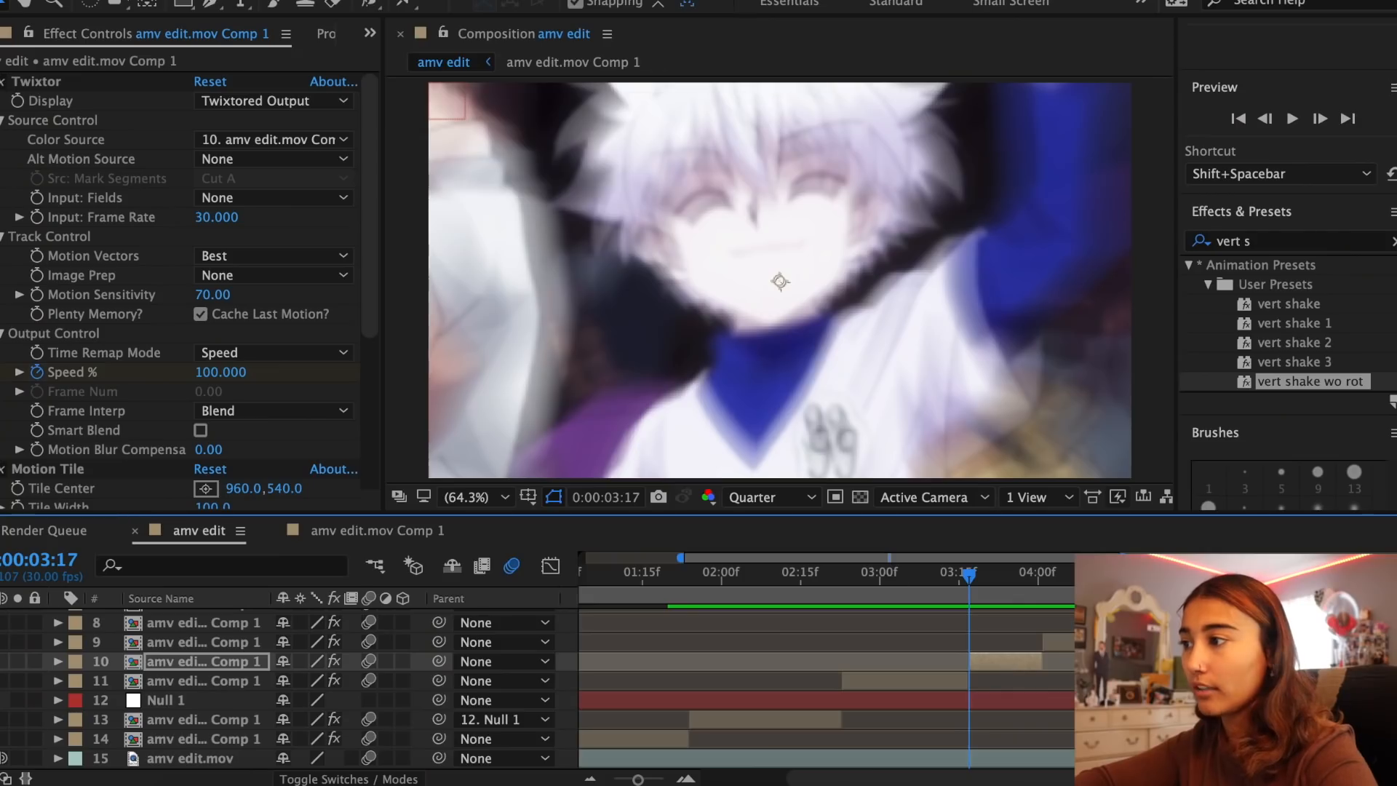
Add a null object above the layer 10 clip at 0:00:03:17 and apply the vert shake preset to it
left_click(407, 0)
left_click(832, 74)
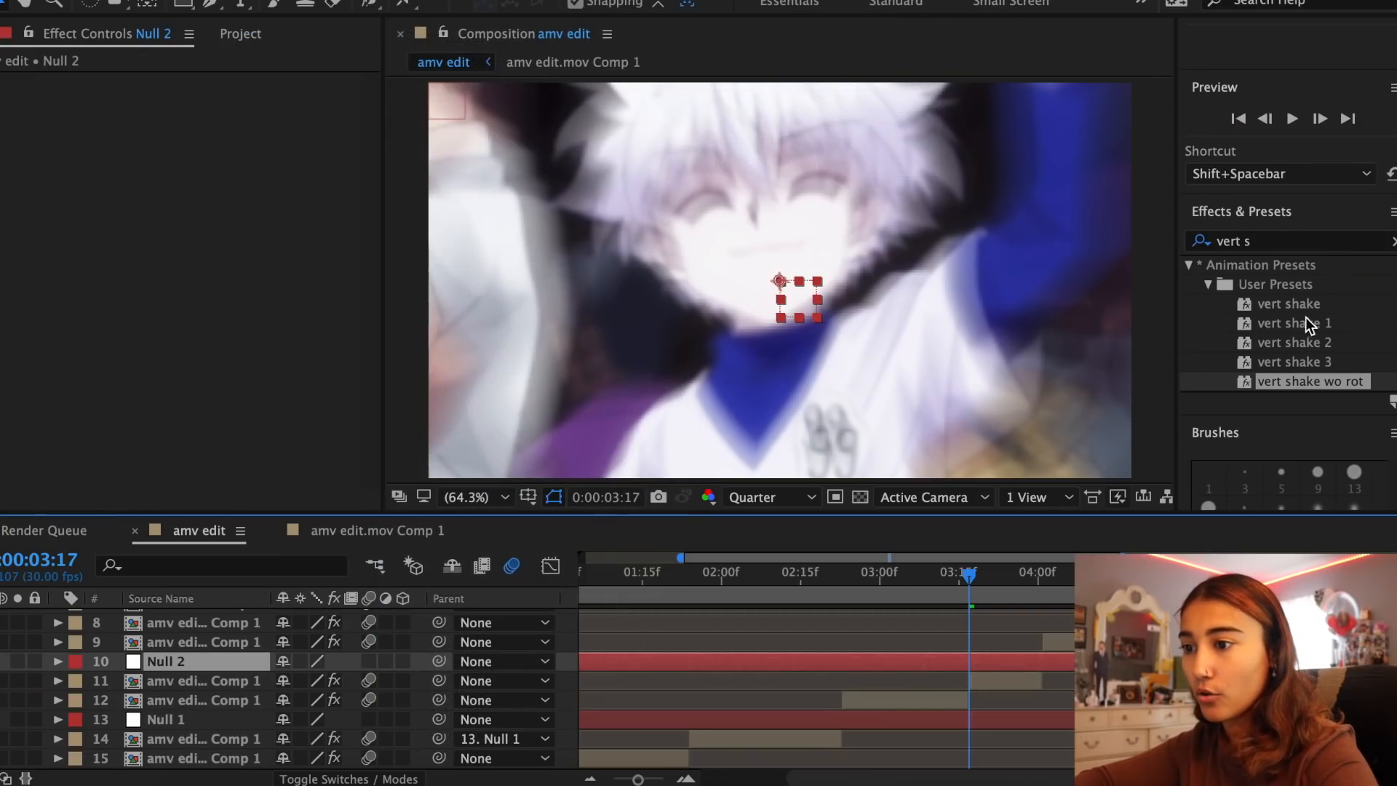
left_click_drag(1289, 303, 1034, 660)
Parent the layer 11 clip to Null 2 and pull the null's position point downward to strengthen the vertical shake
left_click(1023, 675)
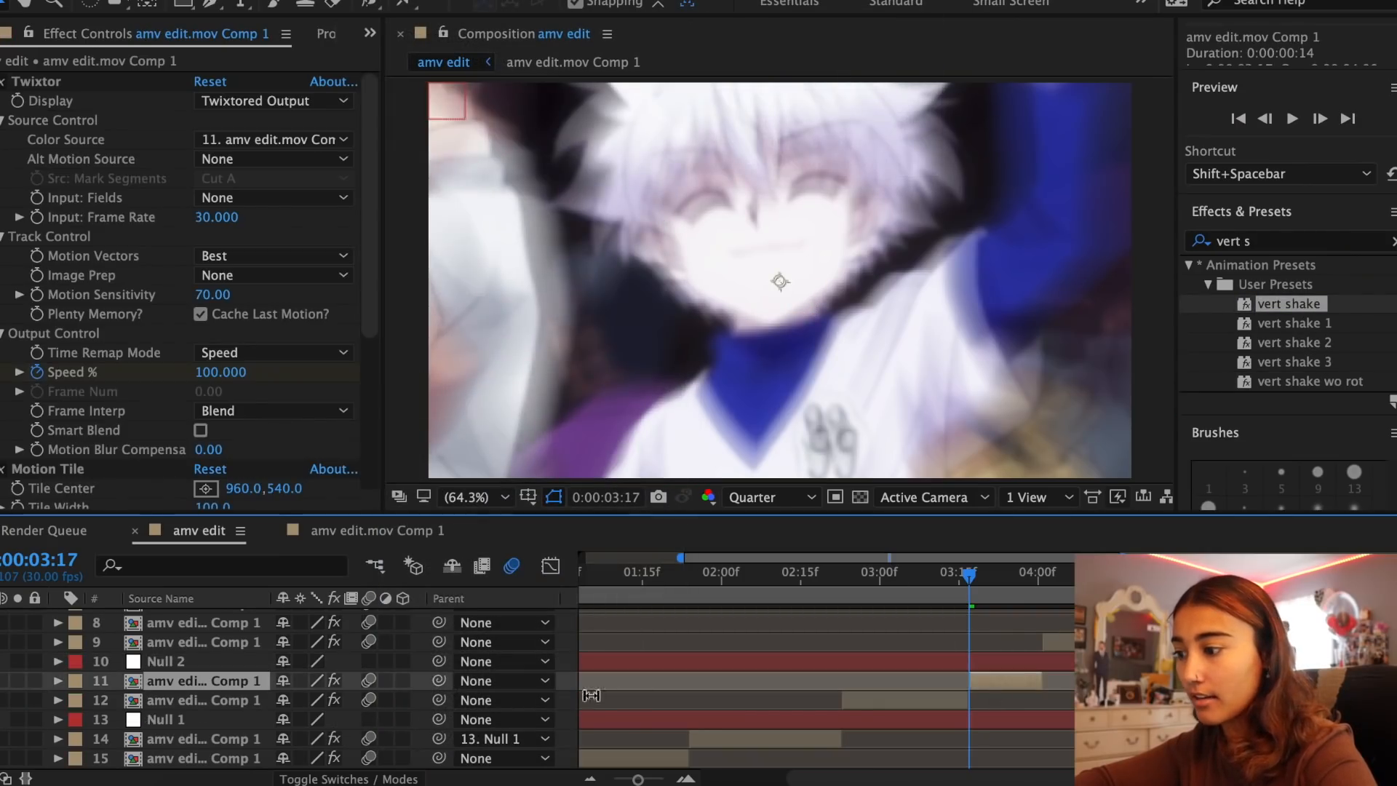
left_click_drag(439, 681, 1050, 666)
left_click(1037, 662)
left_click_drag(780, 318, 778, 379)
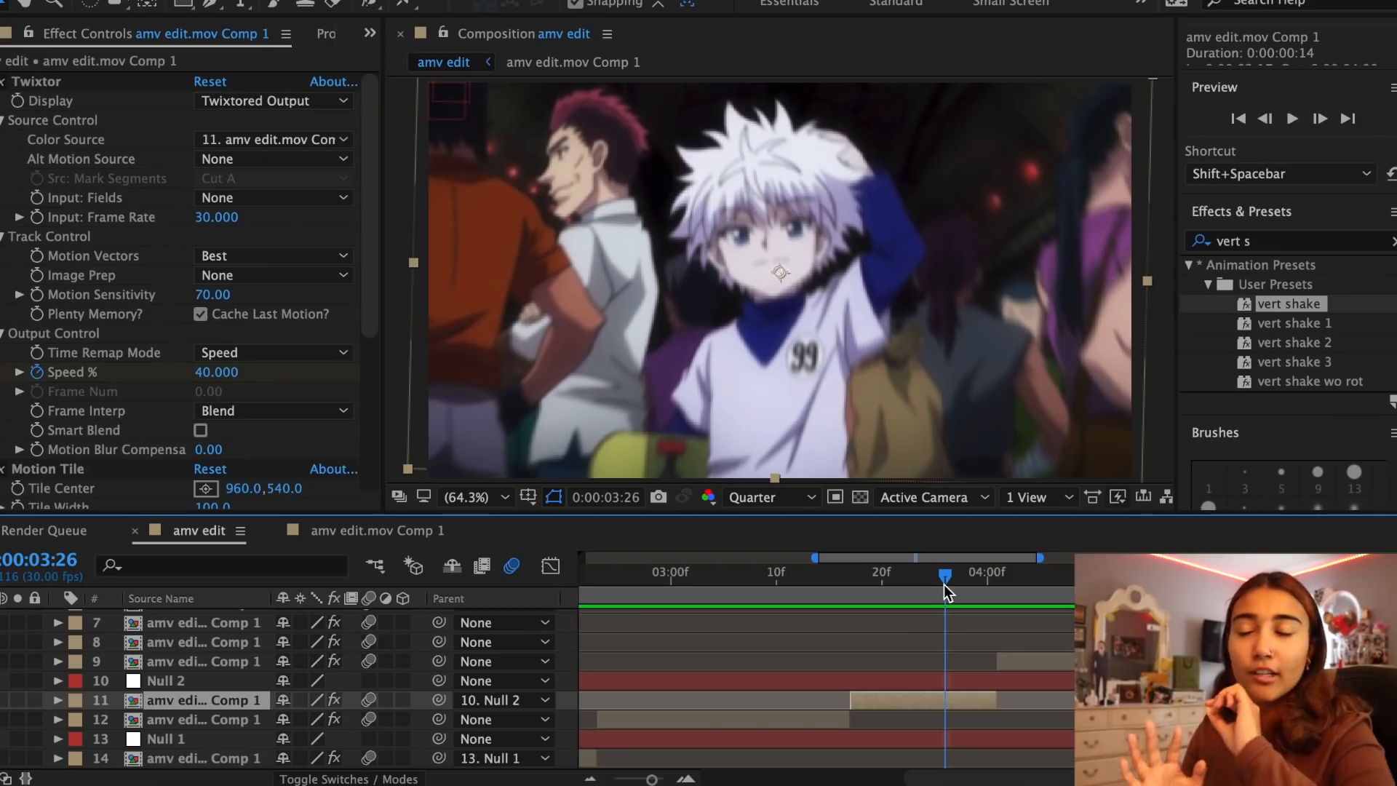
Animate the layer 11 clip's Position with Easy Ease keyframes from 960, 540 at 0:00:03:19 to 1500, 540 at 0:00:04:00
key("space")
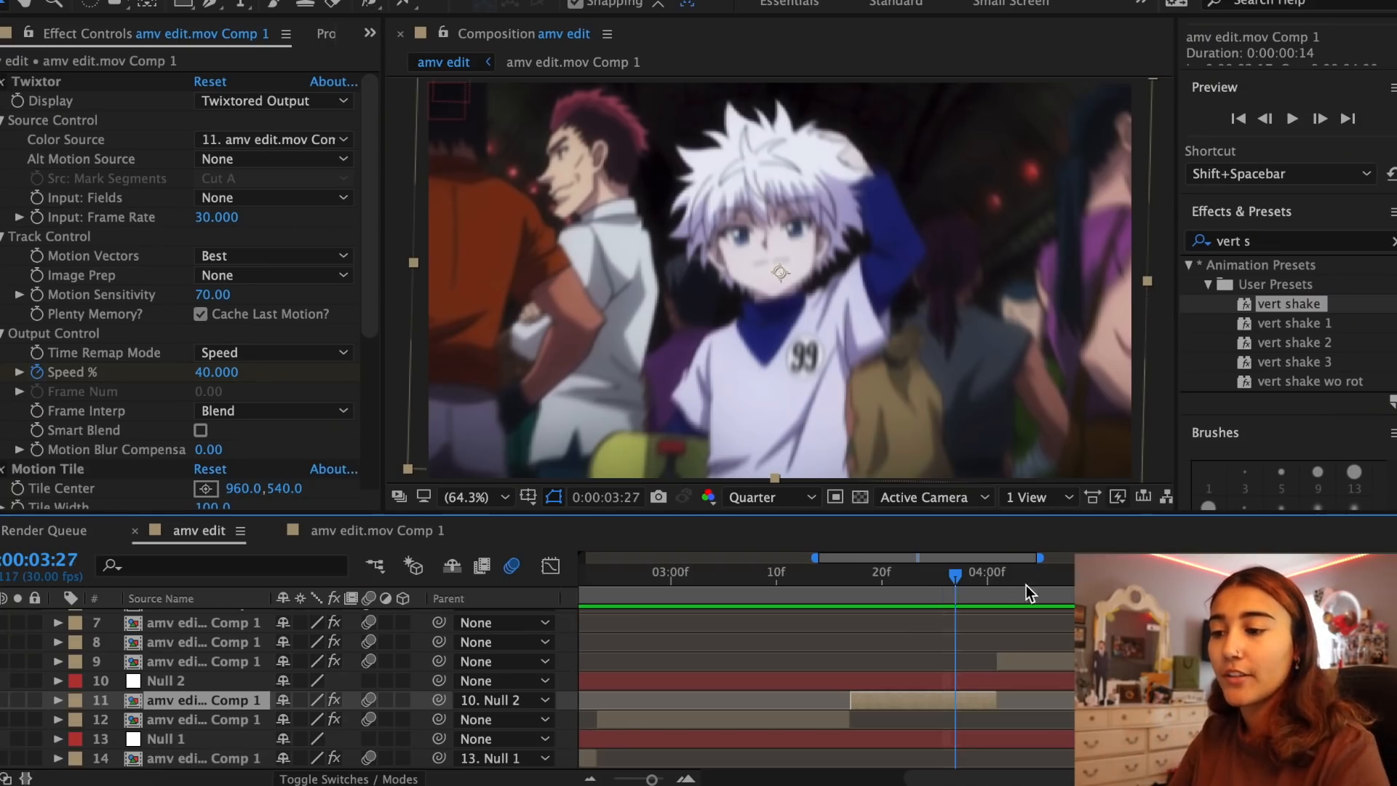
key("p")
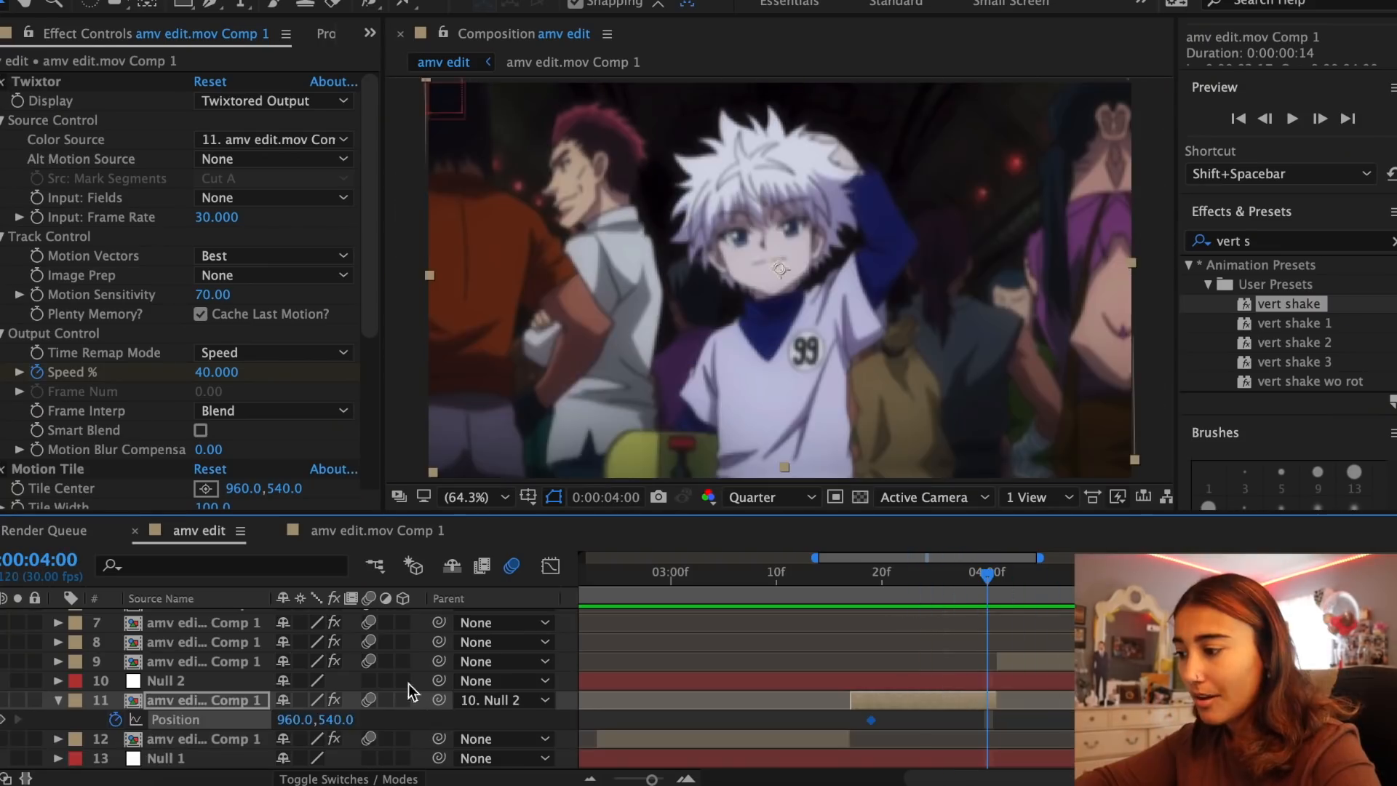
left_click_drag(291, 723, 859, 700)
right_click(271, 649)
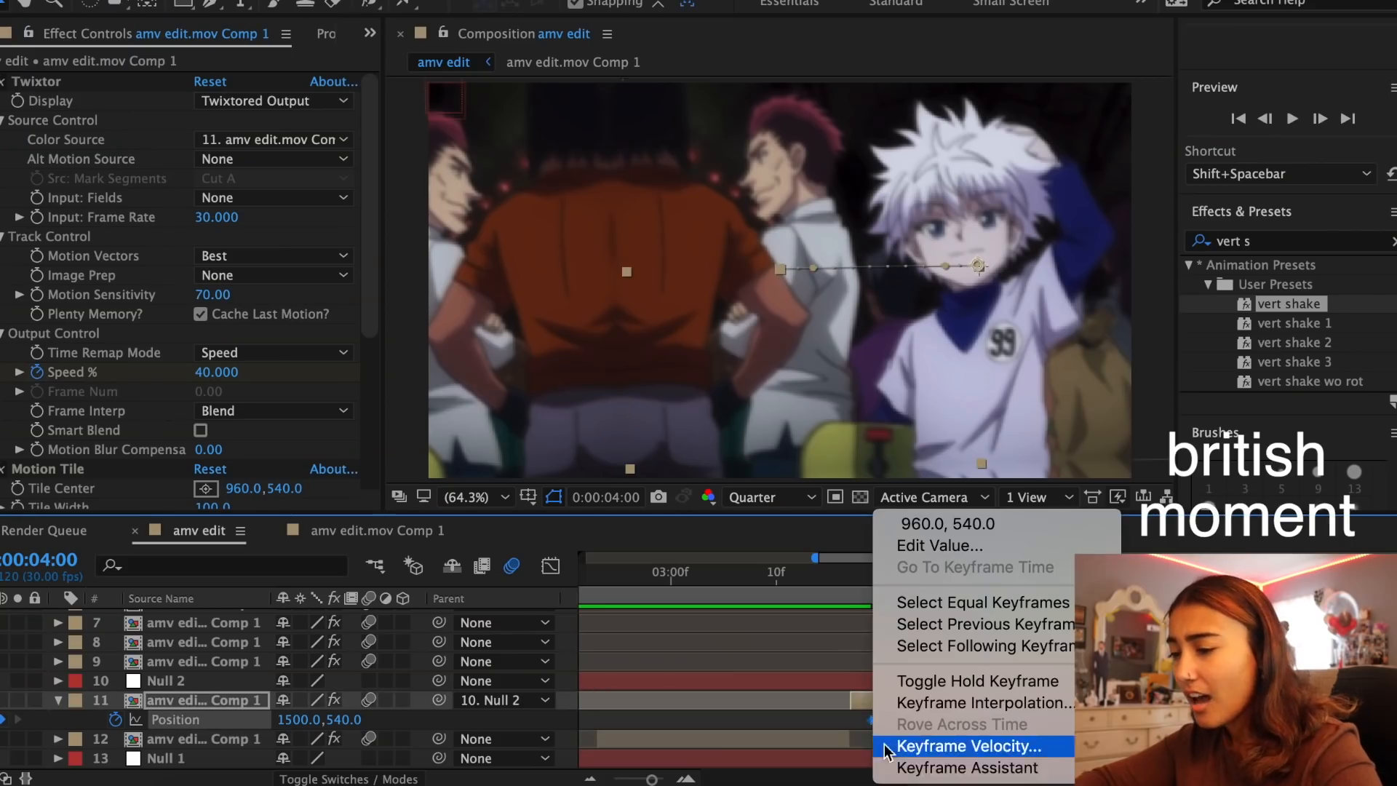
mouse_move(880, 764)
left_click(639, 621)
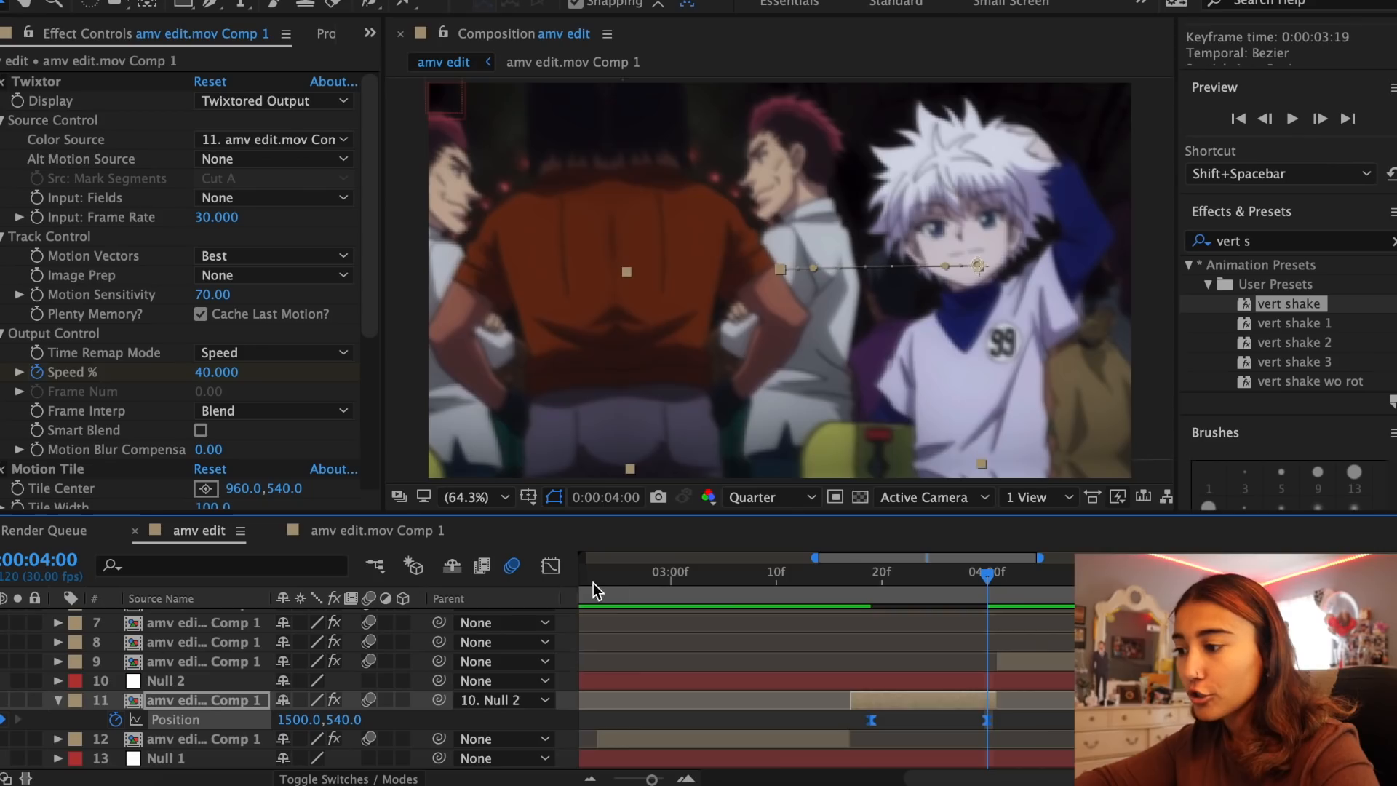
Separate the layer 11 clip's Position into X and Y dimensions
left_click(551, 565)
double_click(950, 639)
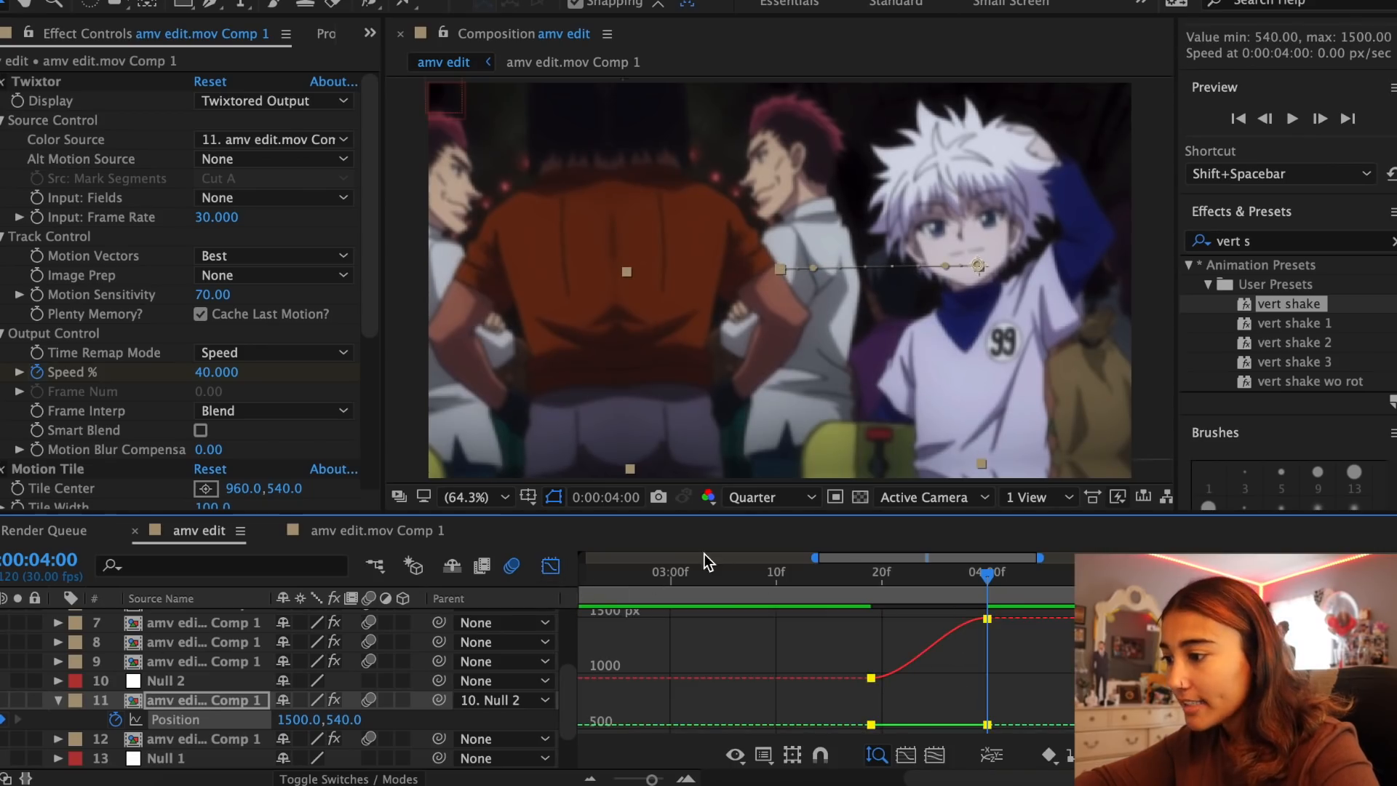
left_click(550, 566)
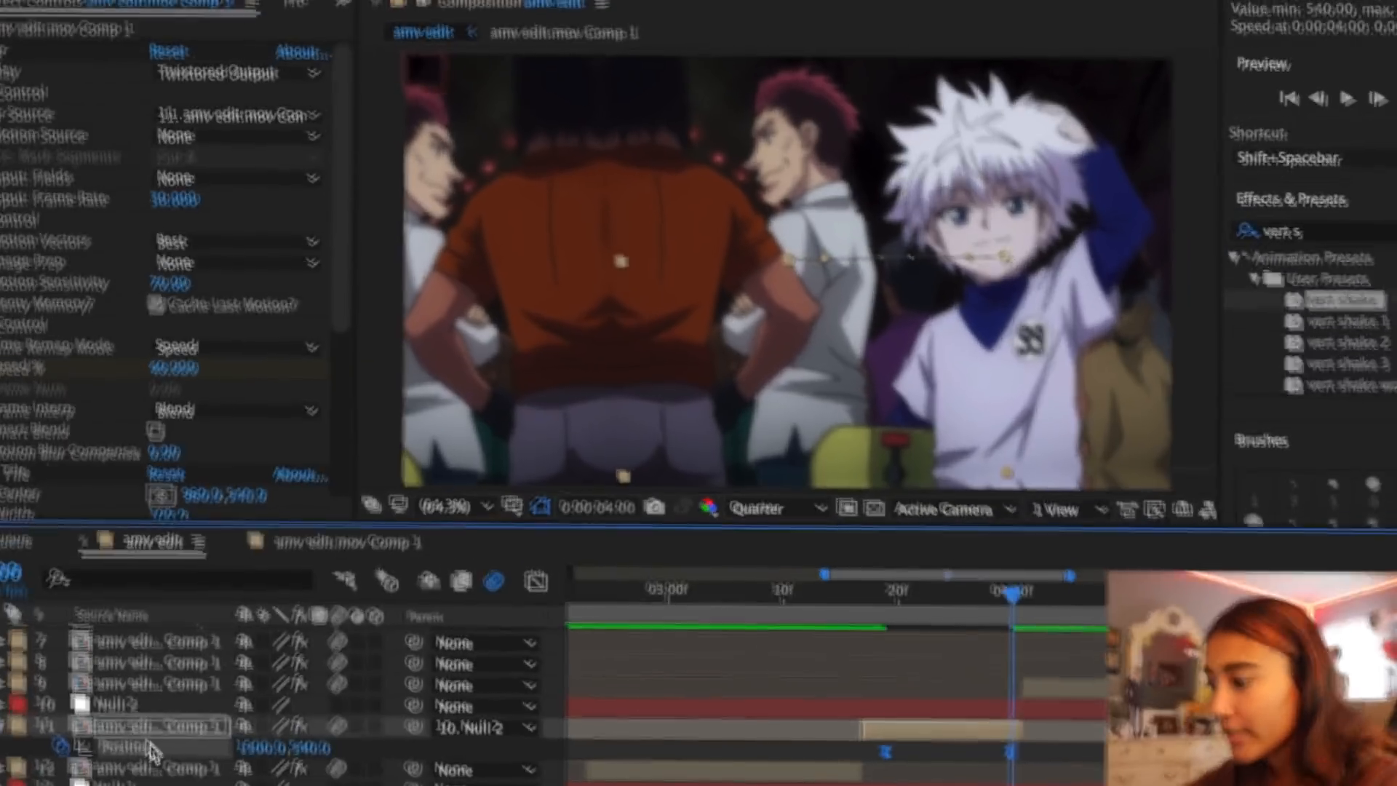
right_click(205, 719)
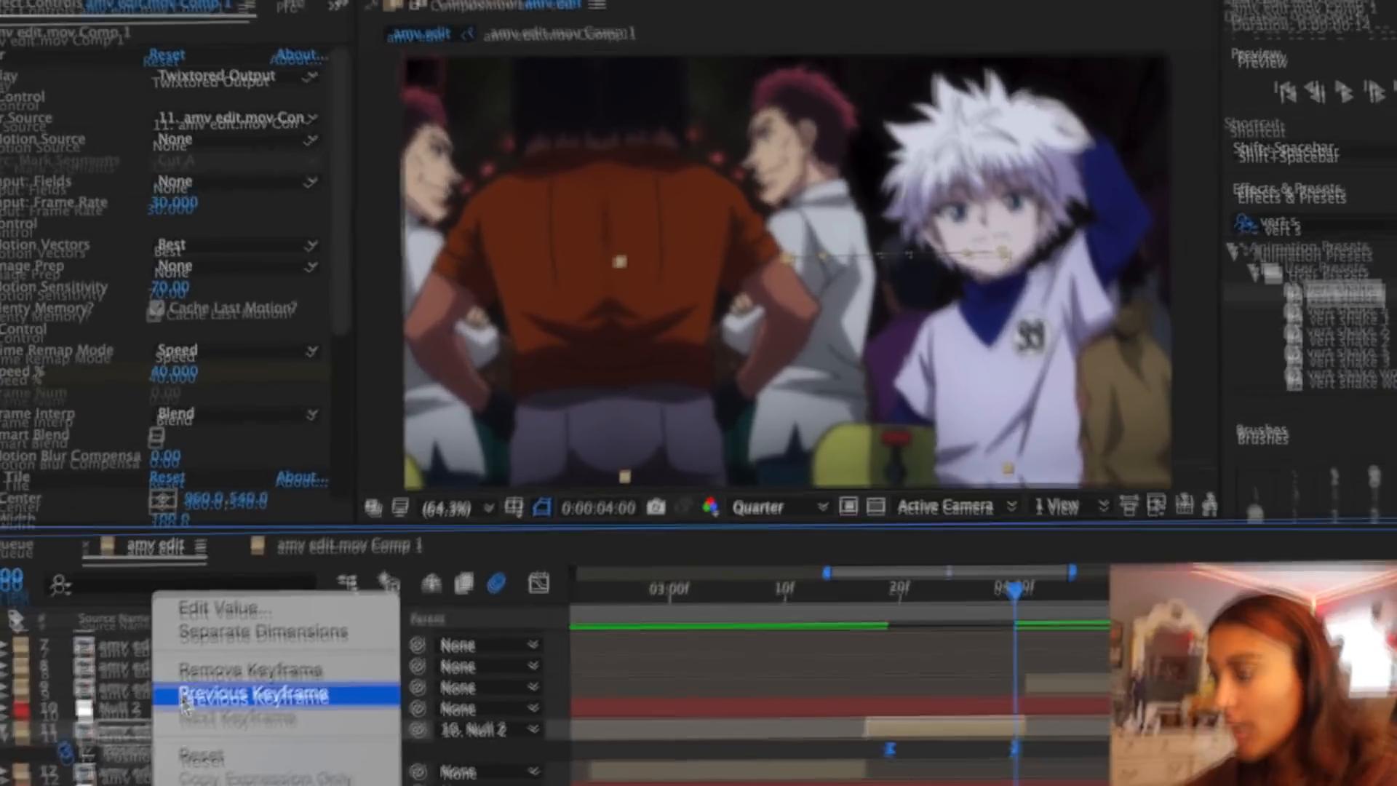
left_click(251, 610)
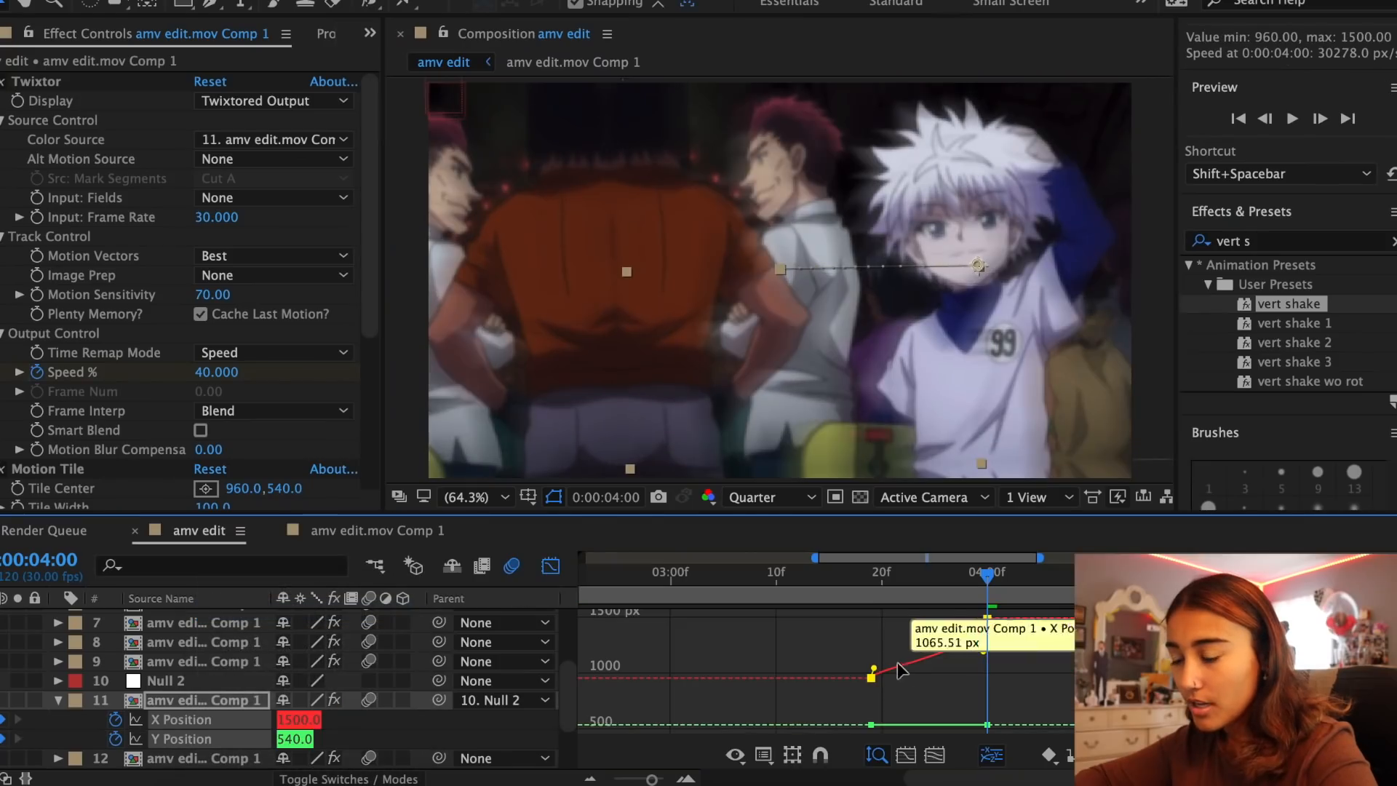
Reshape the layer 11 clip's X Position curve so it starts gently and rises steeply at the last keyframe
left_click_drag(887, 665, 956, 670)
left_click(551, 563)
left_click(870, 591)
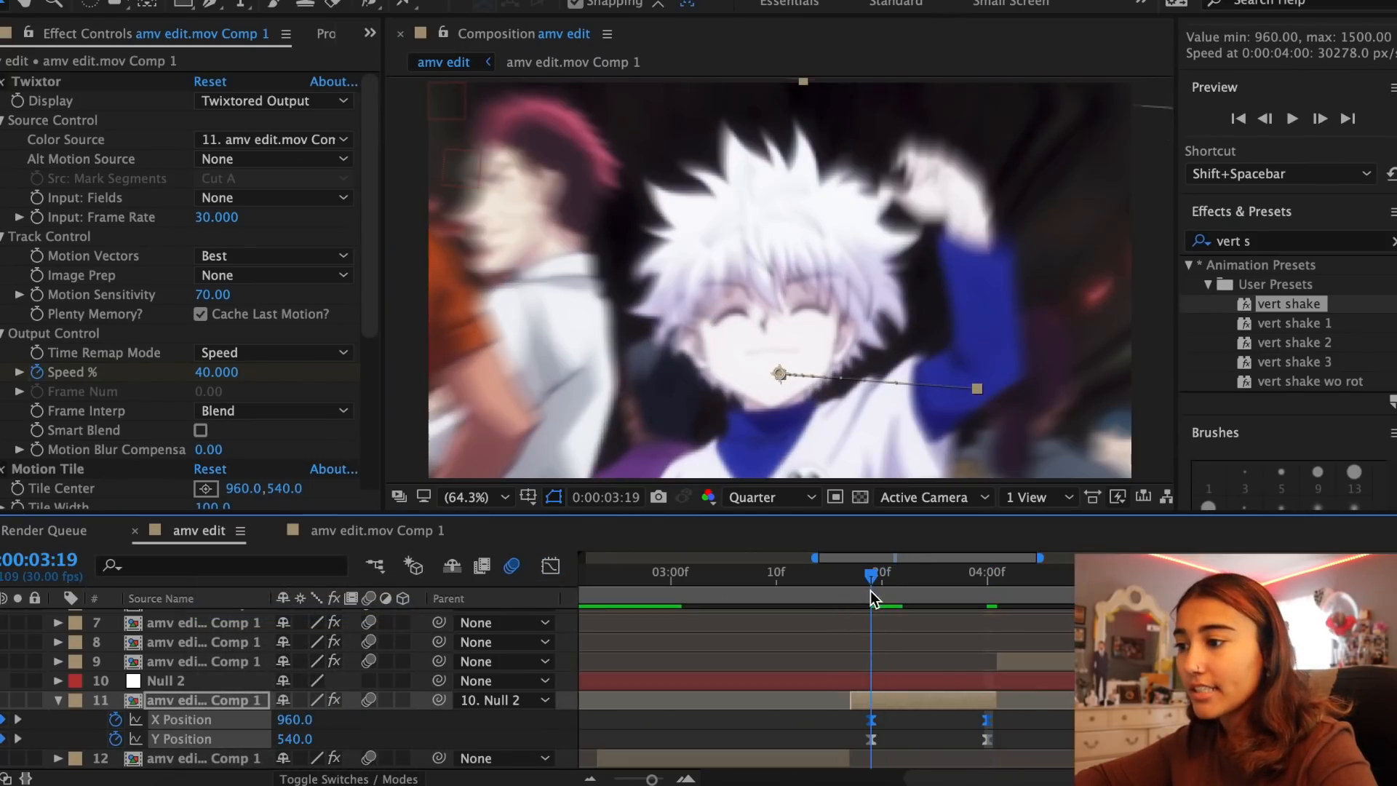
left_click(57, 702)
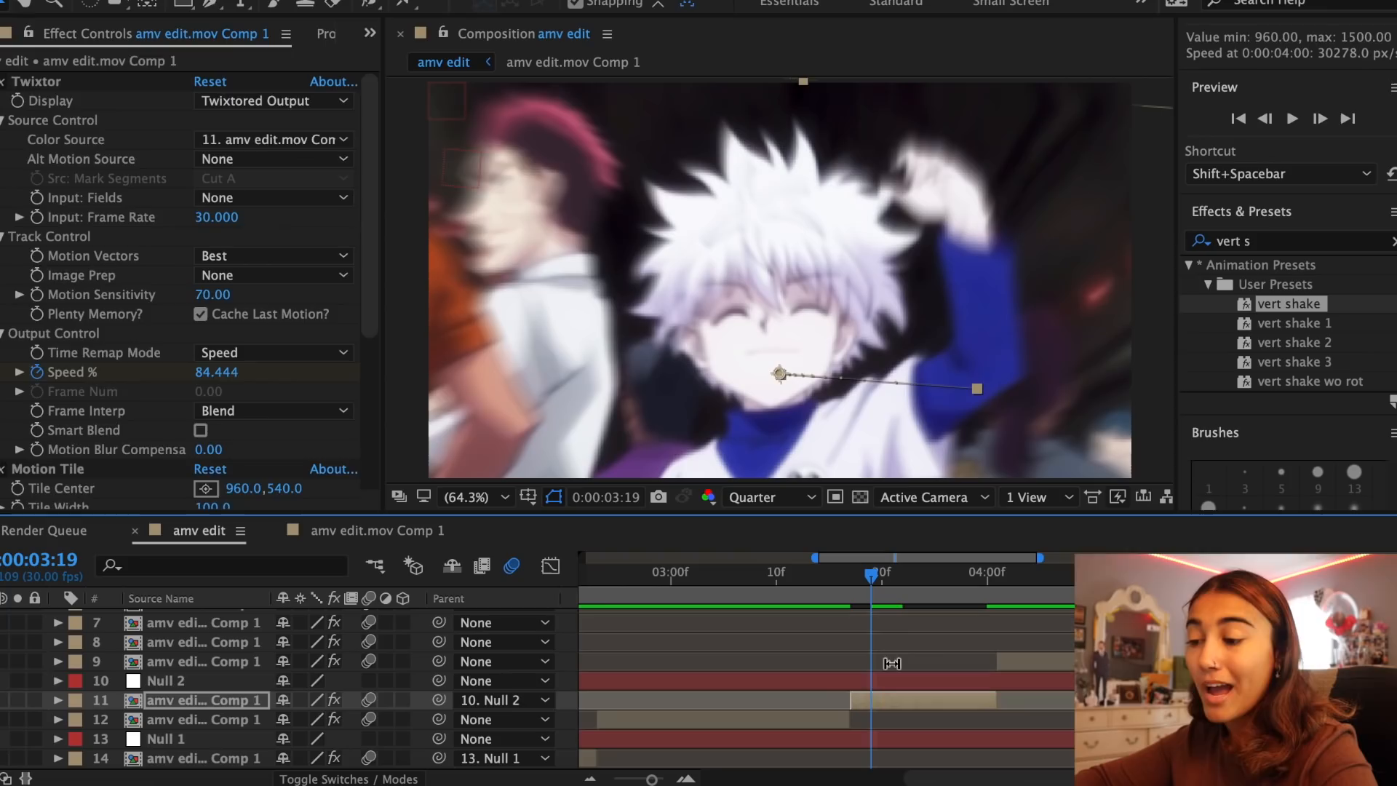
Add another null object above Null 2 and parent Null 2 to it
left_click(901, 680)
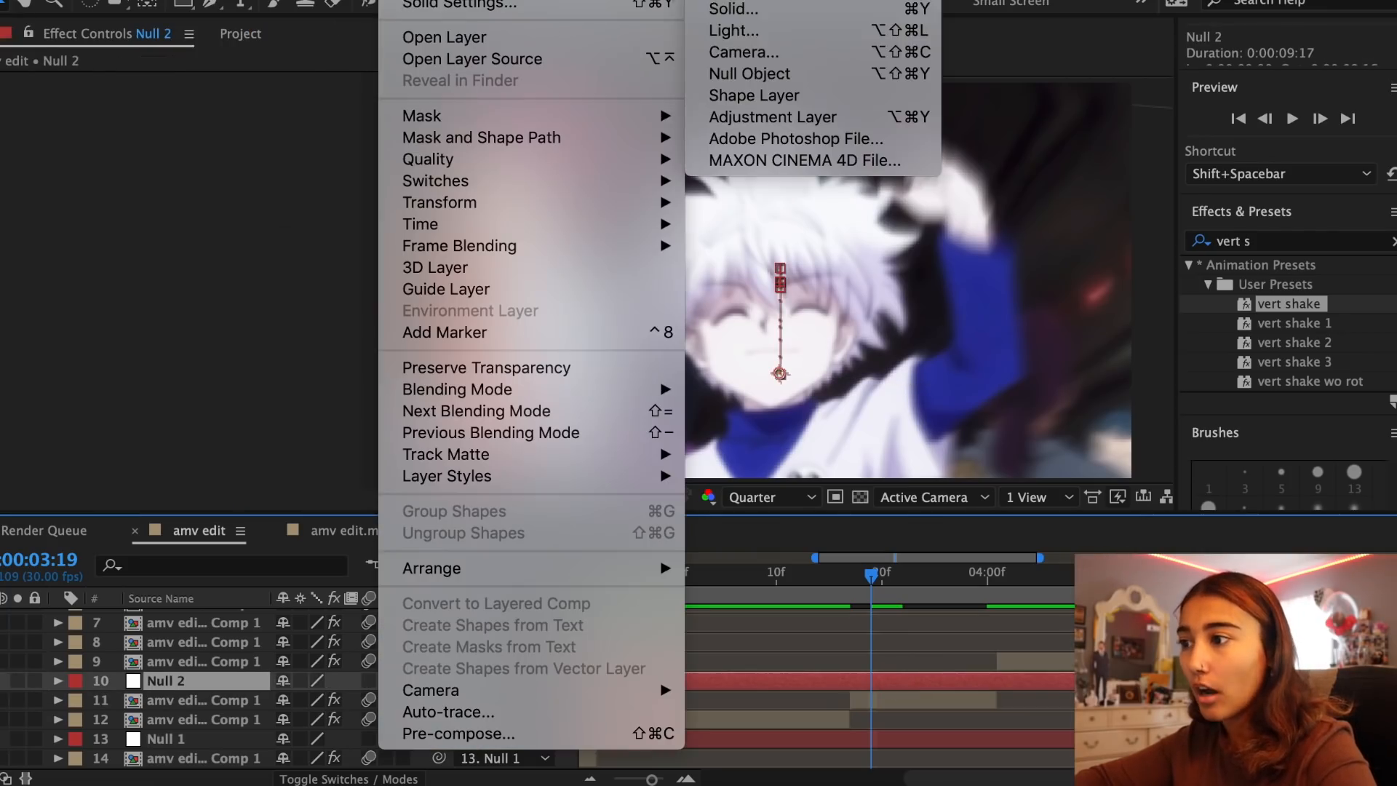
left_click(806, 69)
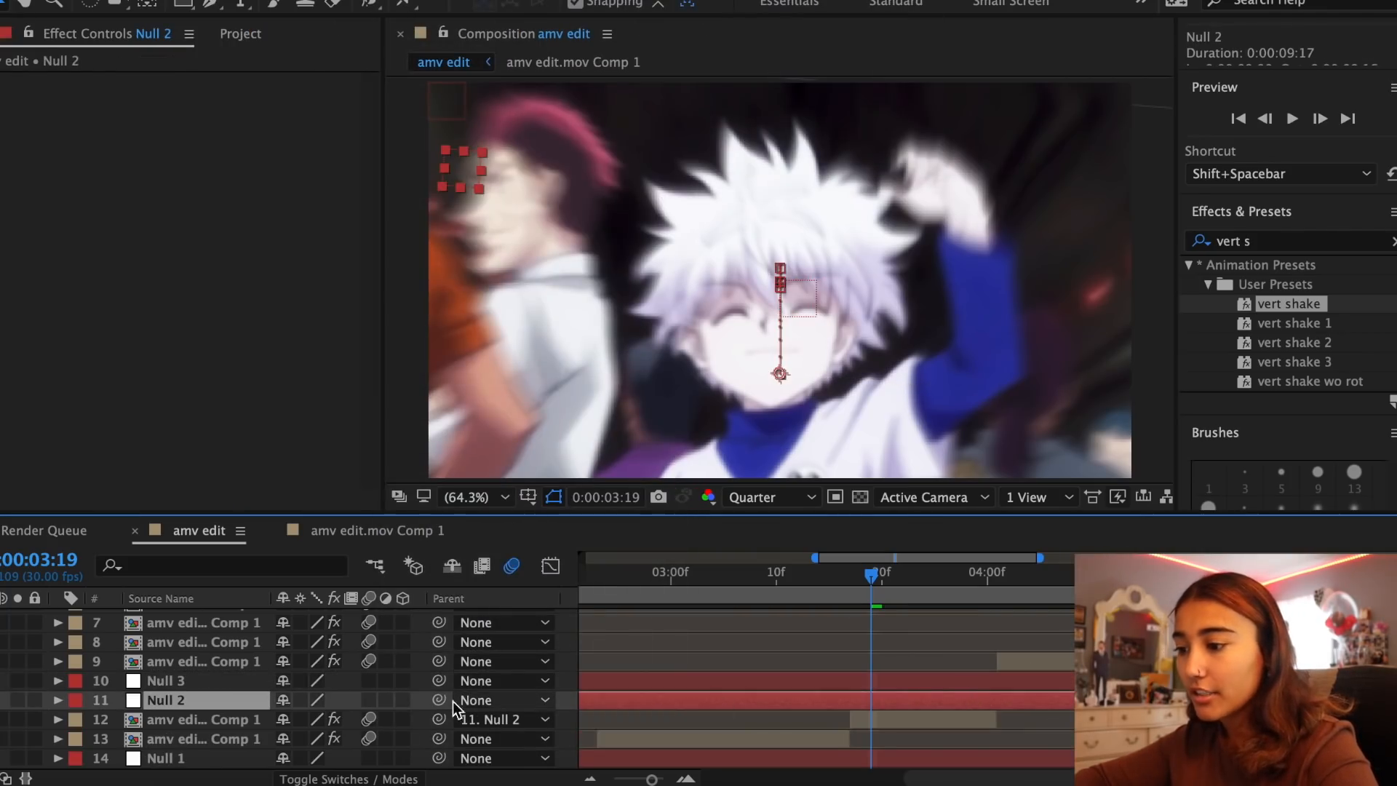
left_click_drag(745, 703, 942, 688)
Animate Null 3's Scale with Easy Ease keyframes from 100% at 0:00:03:23 to 50% at 0:00:04:00
left_click(942, 688)
key("s")
left_click_drag(902, 586, 917, 588)
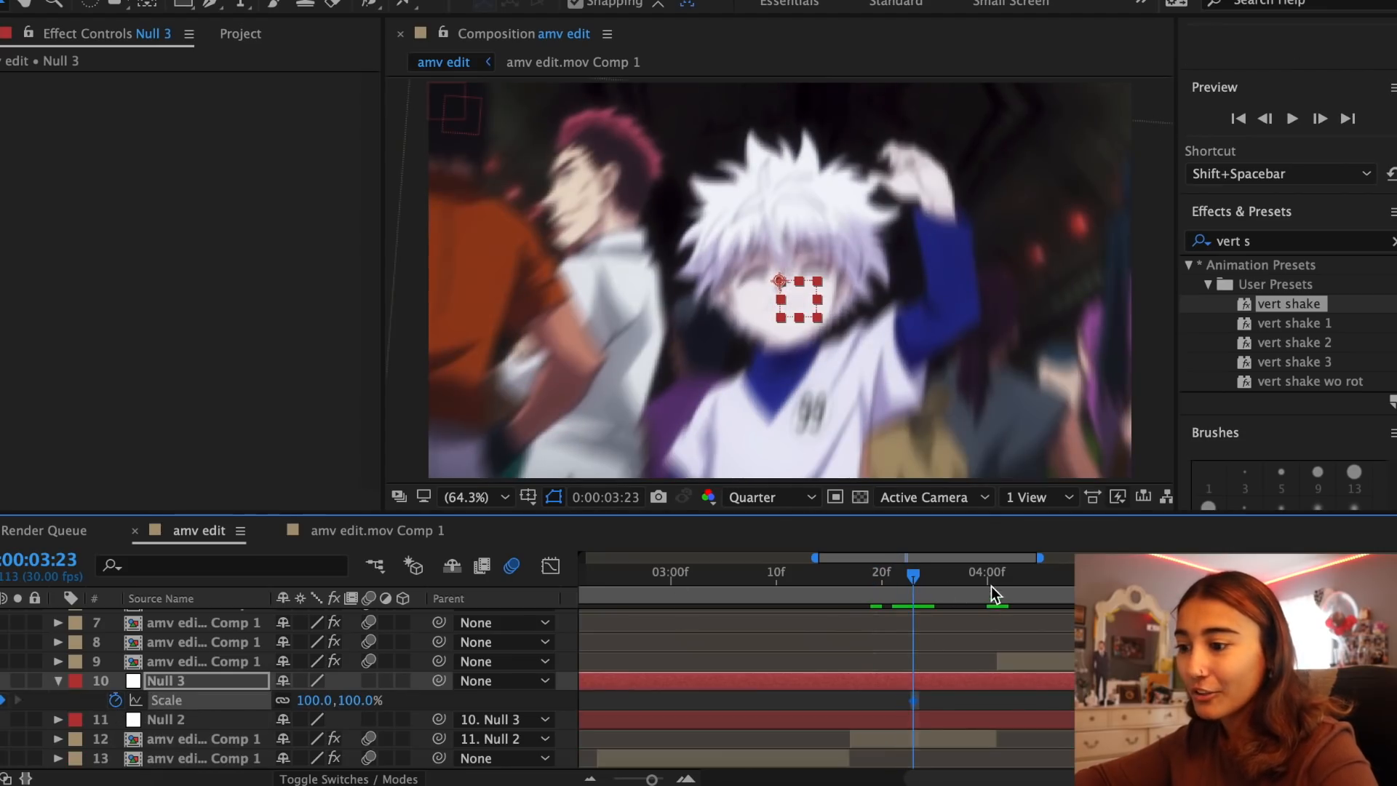
left_click(991, 586)
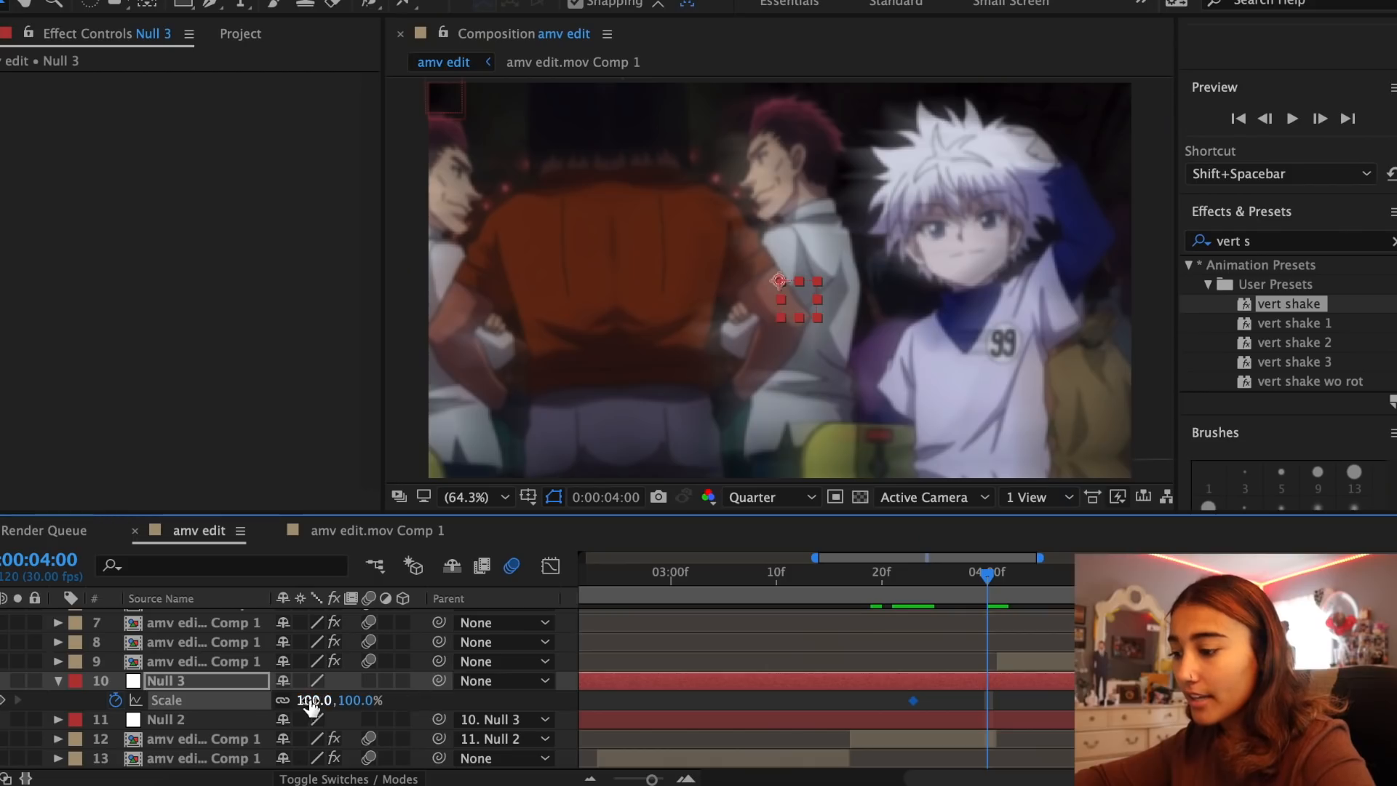
type("50")
key("Return")
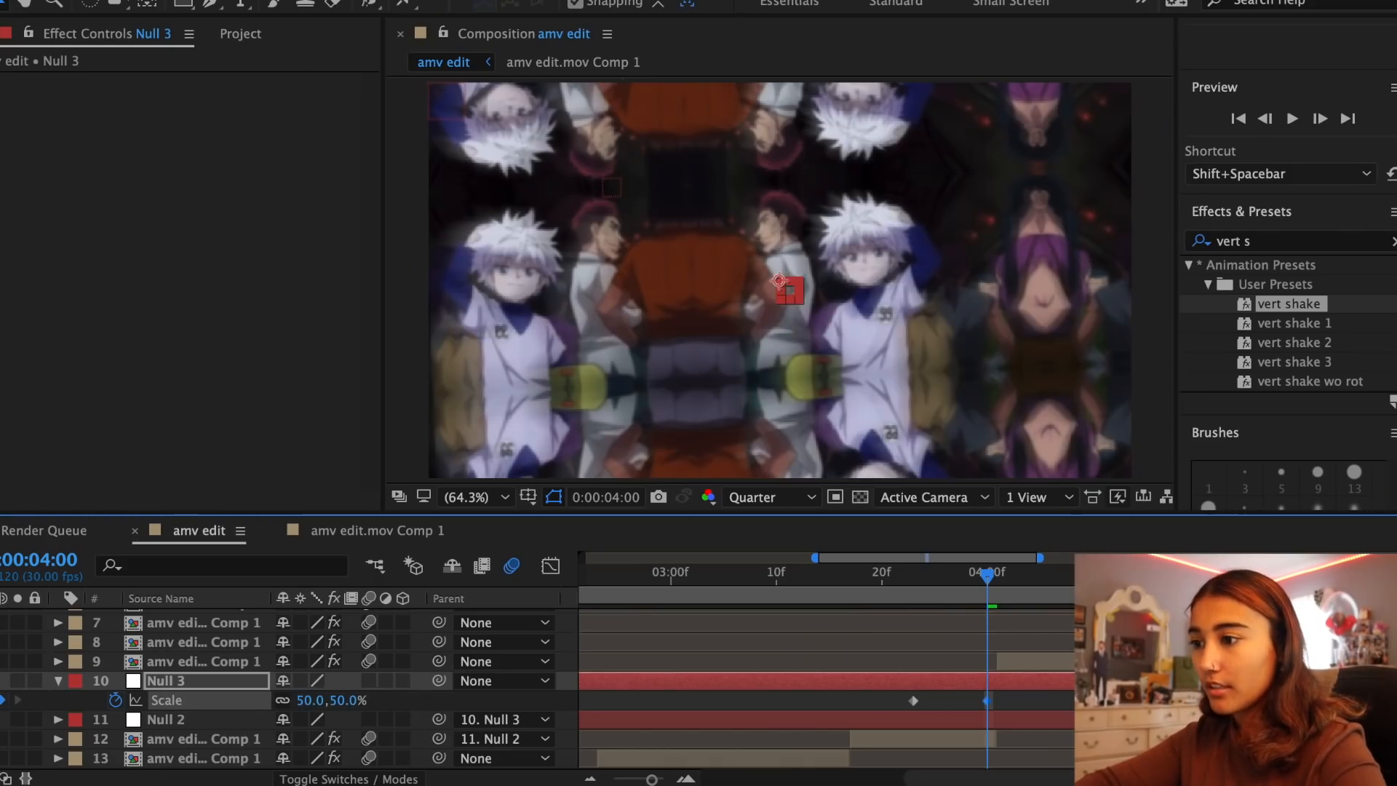
left_click_drag(1023, 696, 892, 704)
right_click(911, 700)
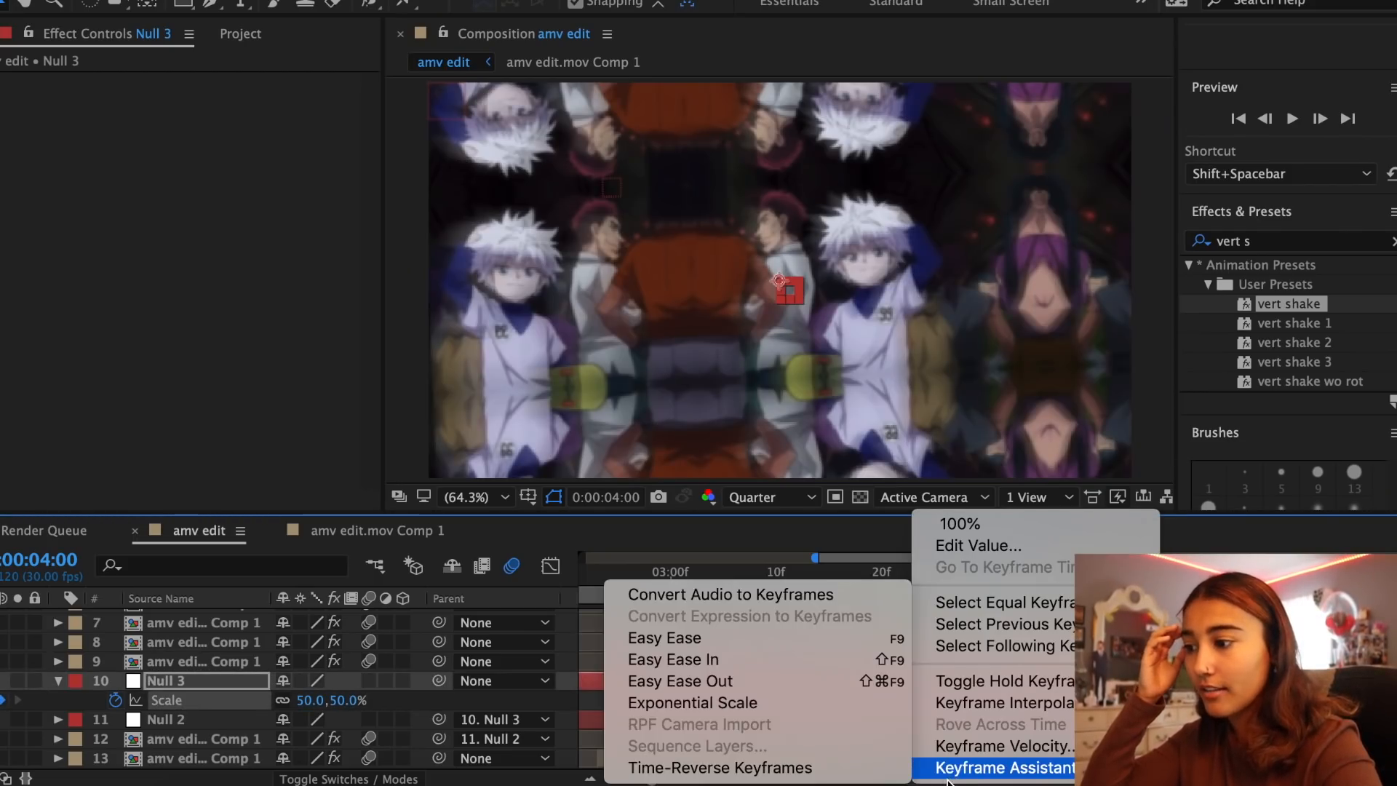
mouse_move(997, 768)
left_click(650, 637)
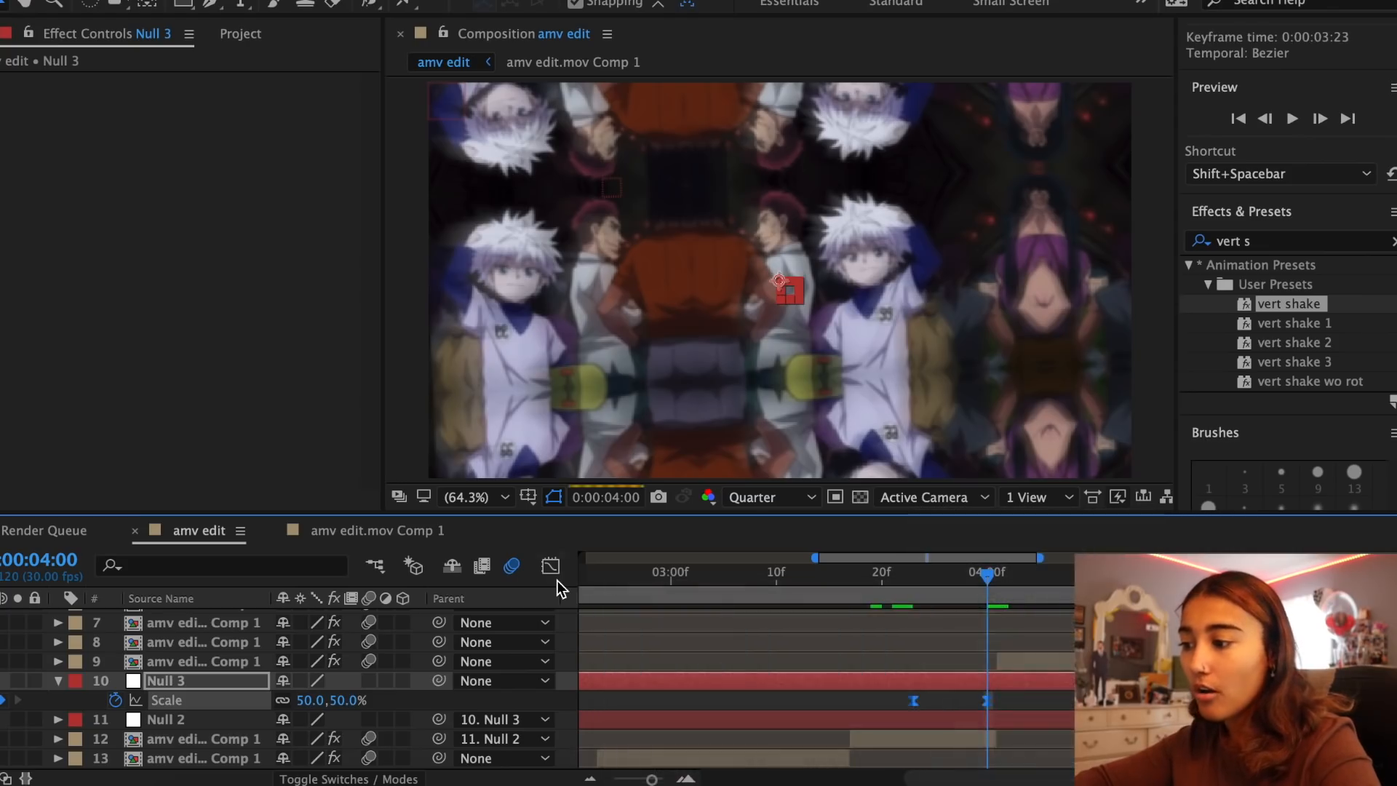
Reshape Null 3's Scale curve so it starts gently and drops steeply at the end, and preview the transition from 0:00:03:12
left_click(551, 566)
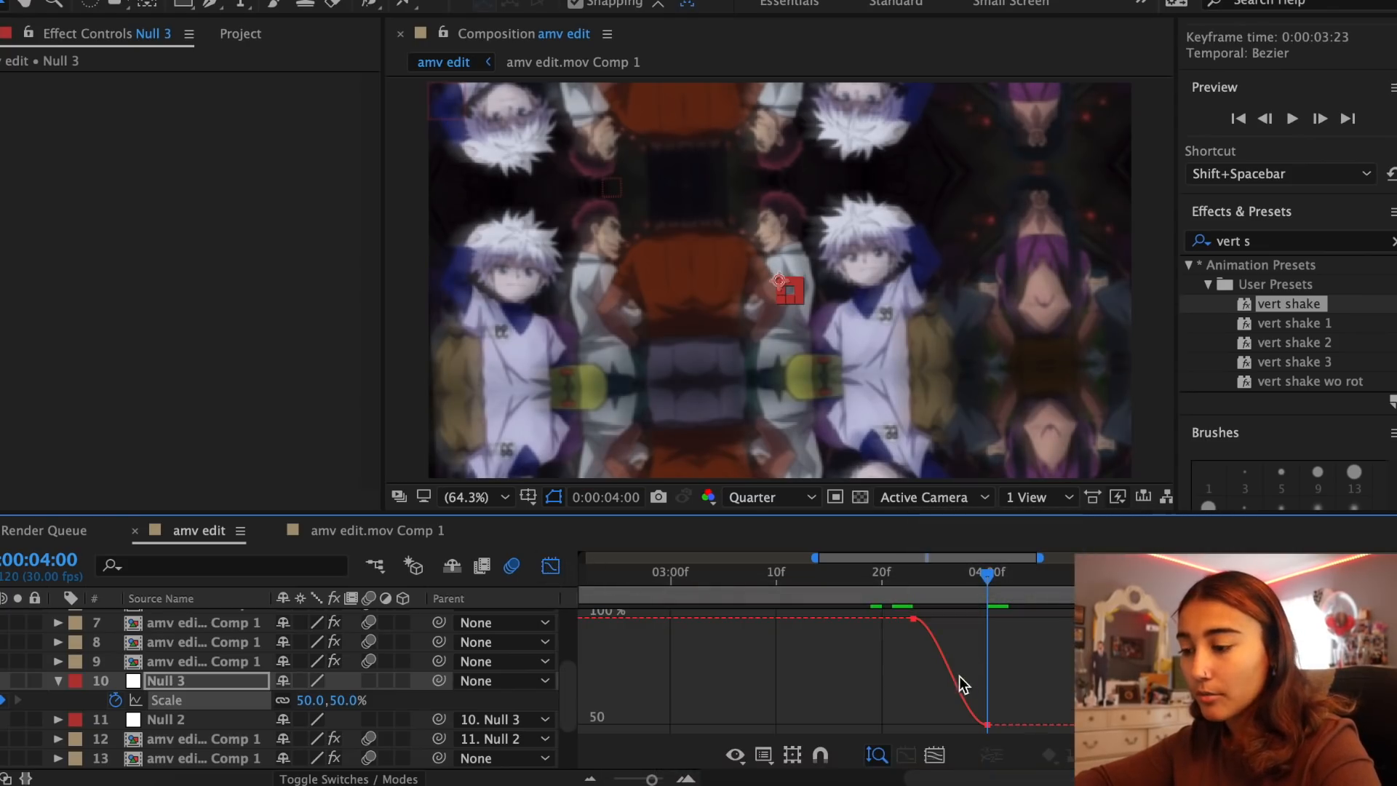
left_click_drag(975, 718, 1006, 676)
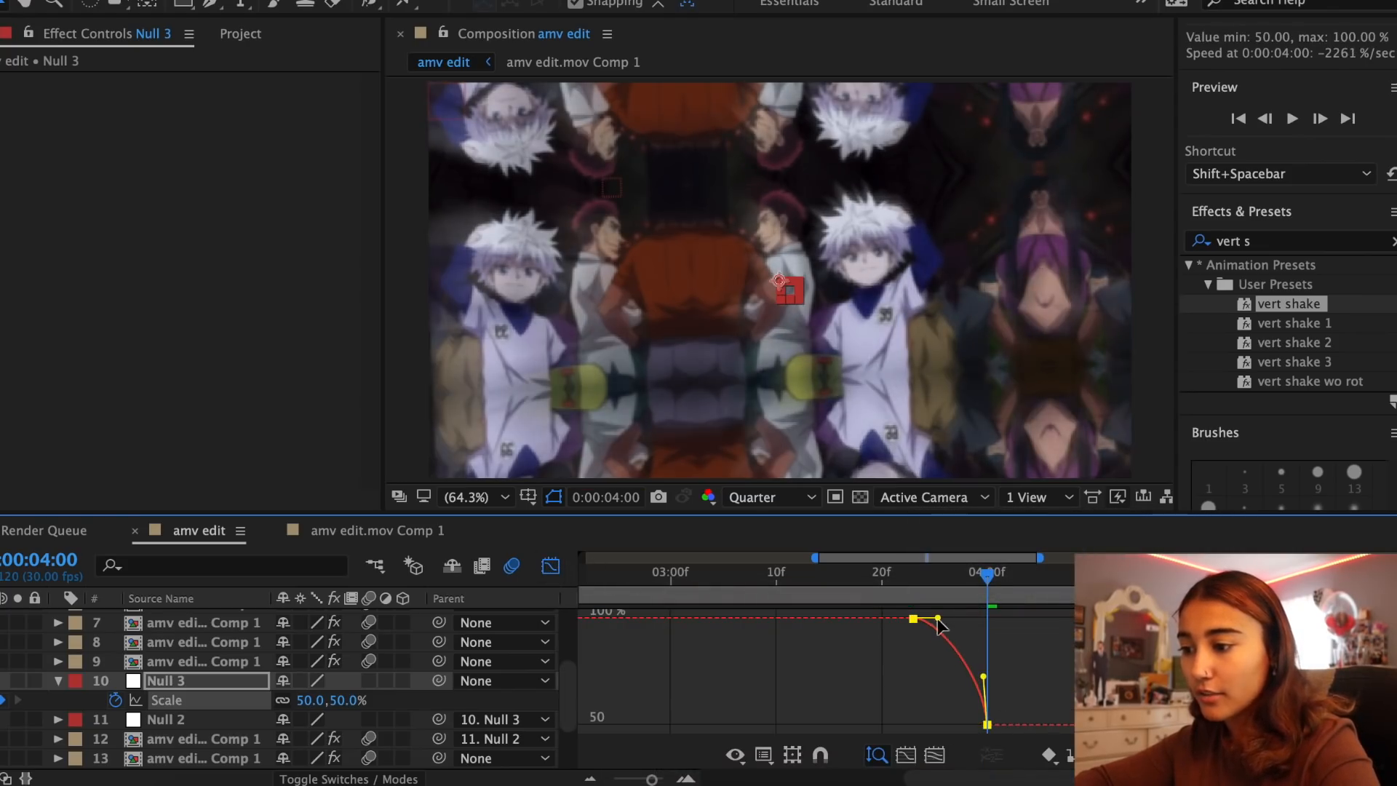
left_click(794, 573)
key("space")
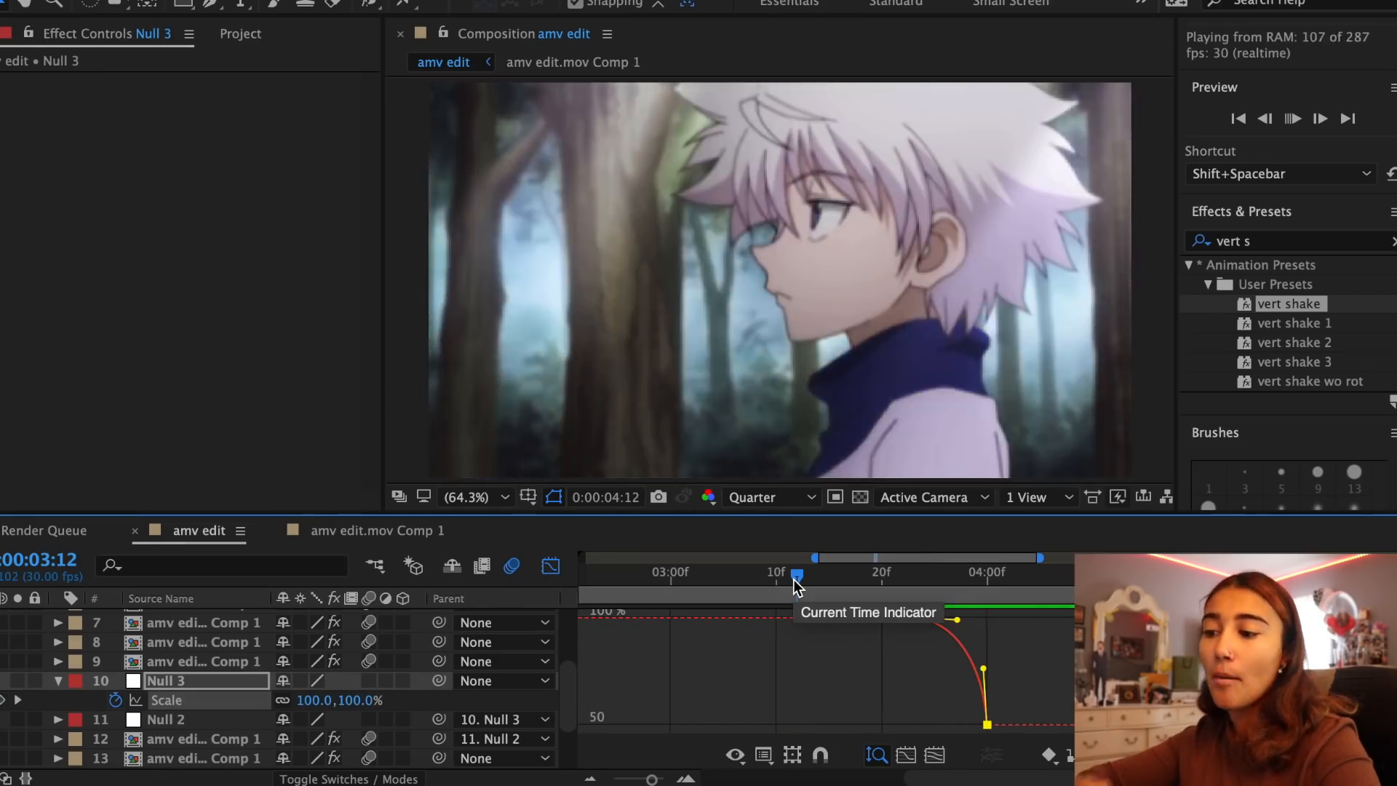
key("space")
left_click(58, 681)
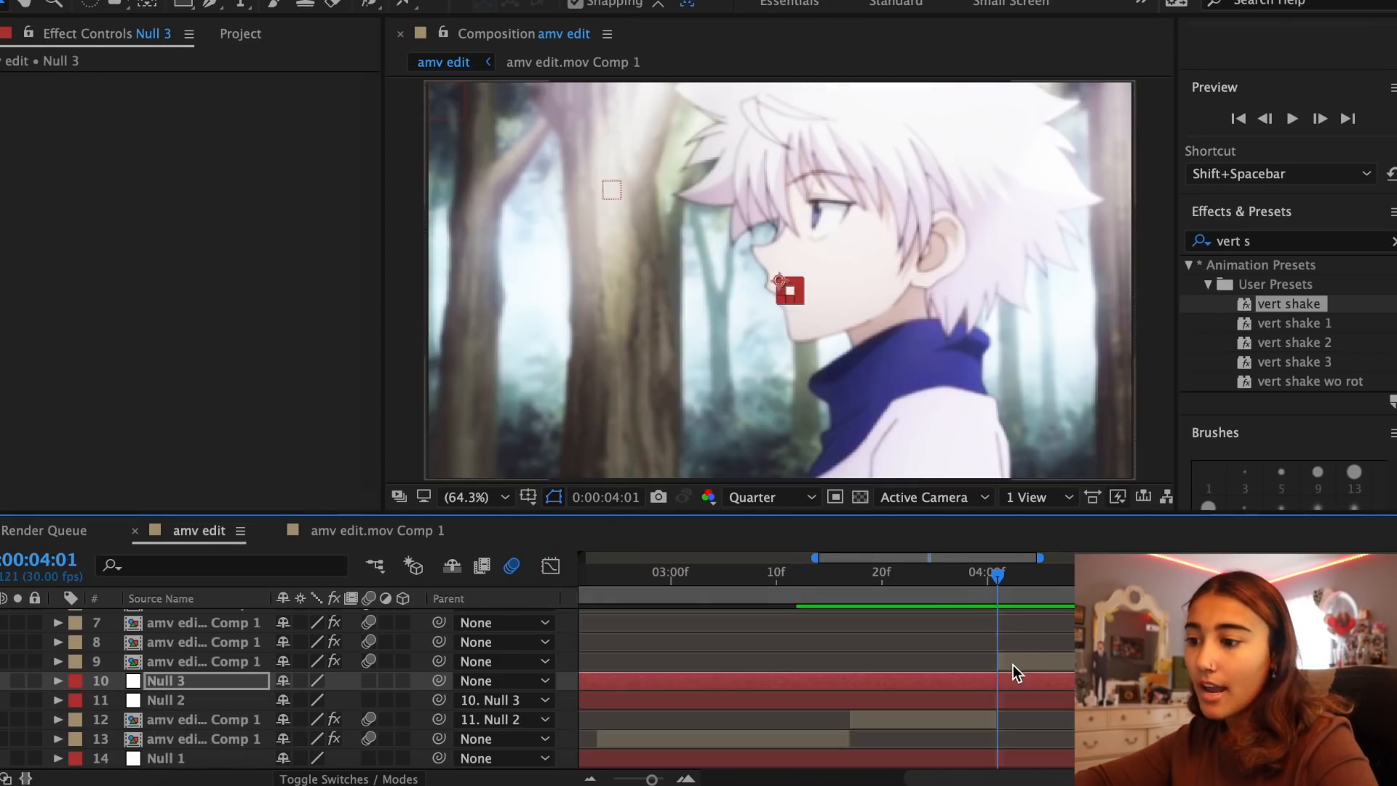
Copy the layer 12 clip's two Scale keyframes and paste them onto the layer 9 clip at 0:00:04:01
left_click(1021, 666)
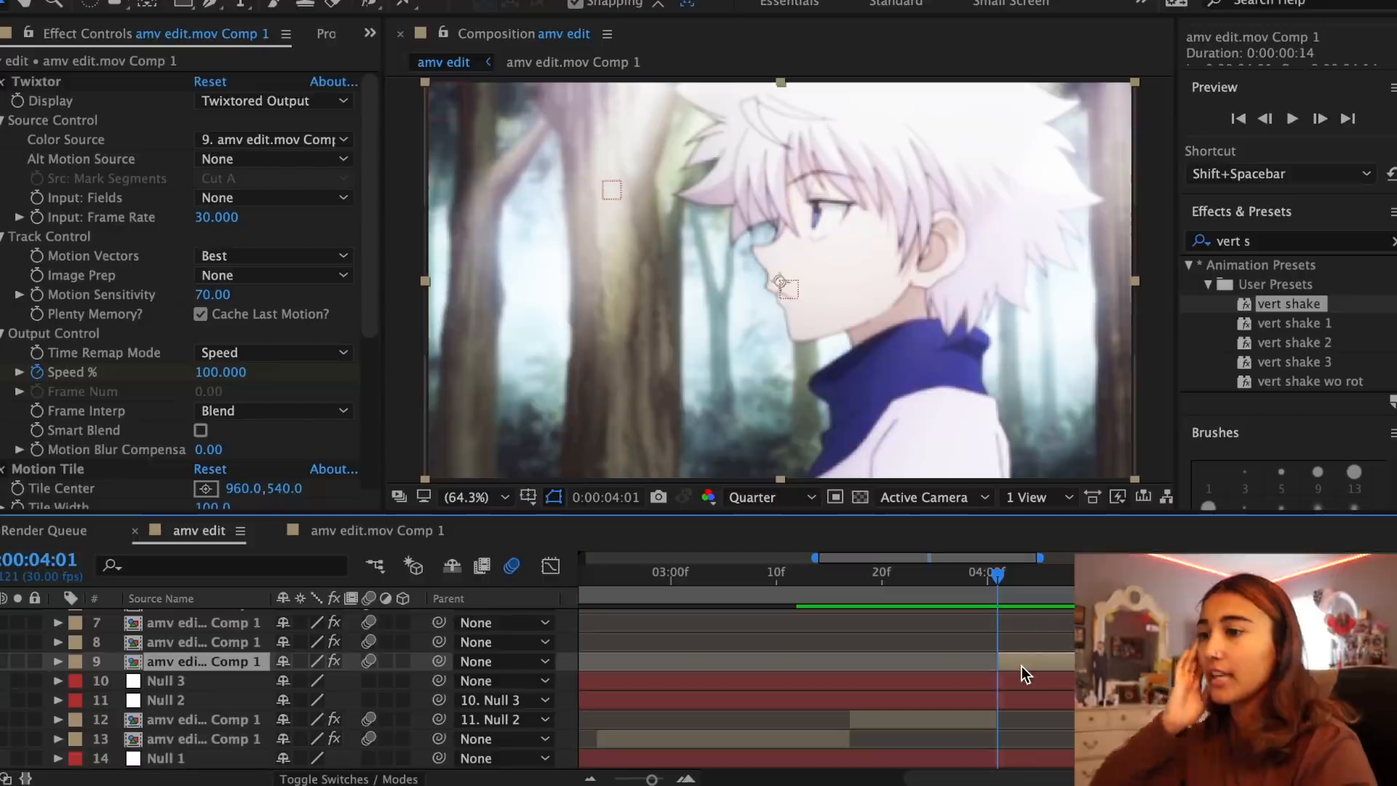
left_click(853, 600)
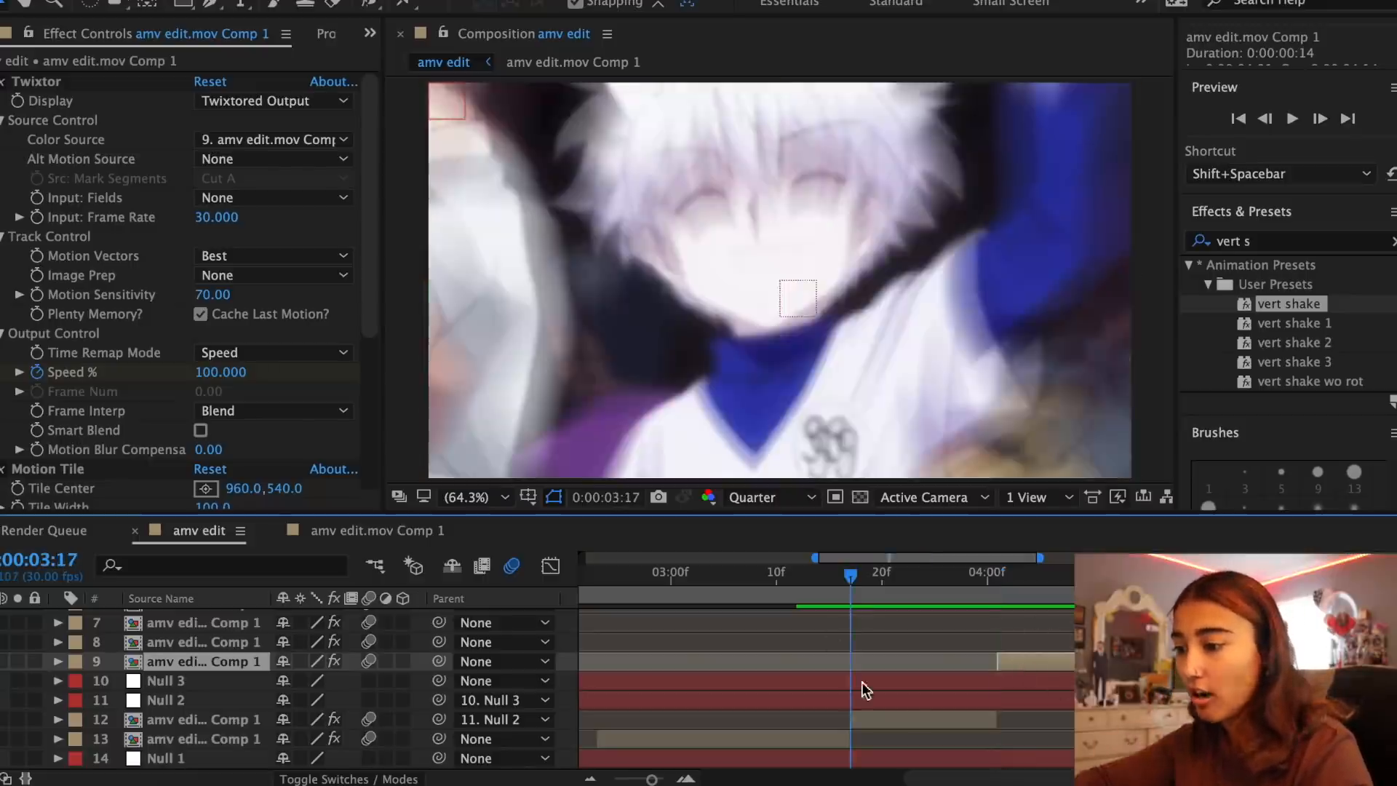
left_click(875, 715)
key("s")
left_click_drag(1020, 683, 805, 709)
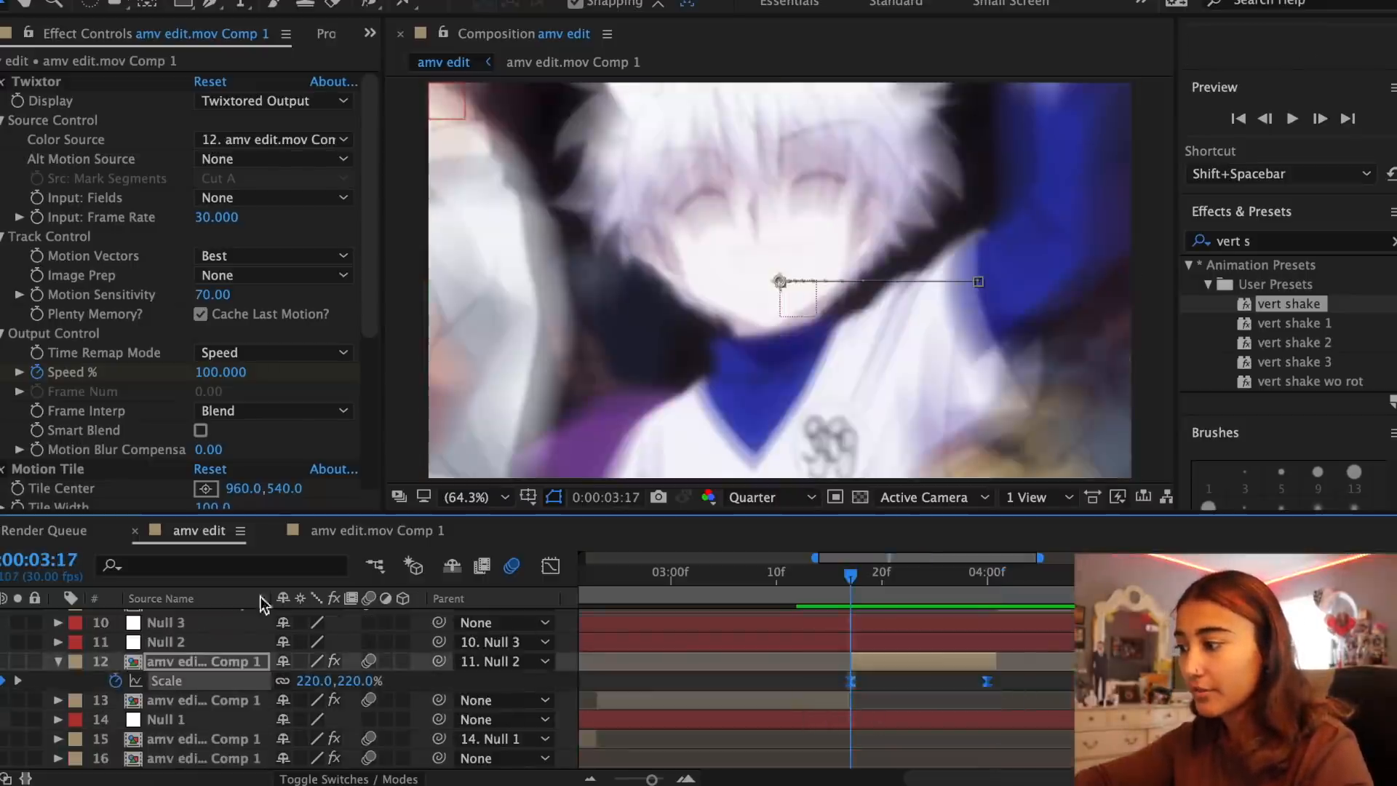
left_click(72, 662)
scroll(509, 691, "up", 1)
left_click(997, 596)
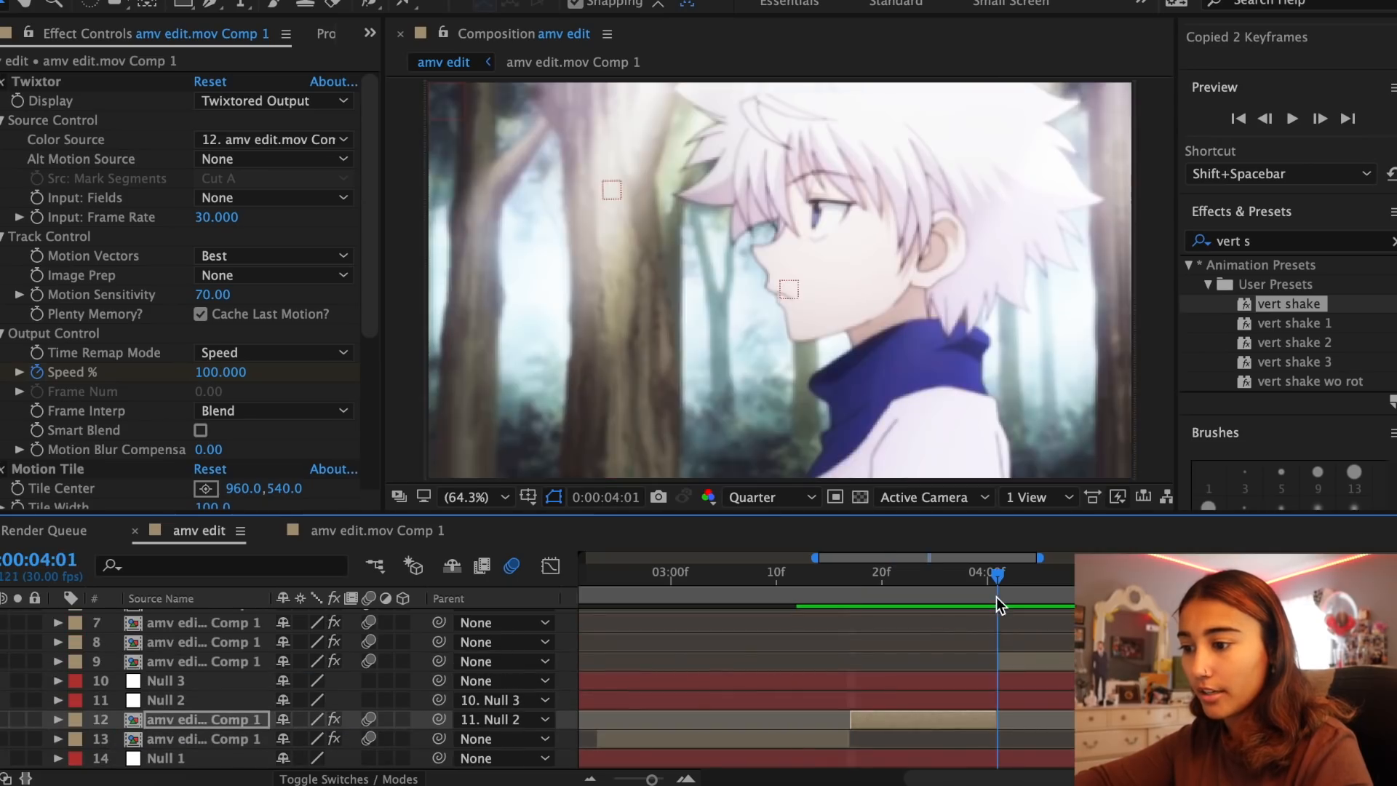
key("ctrl+v")
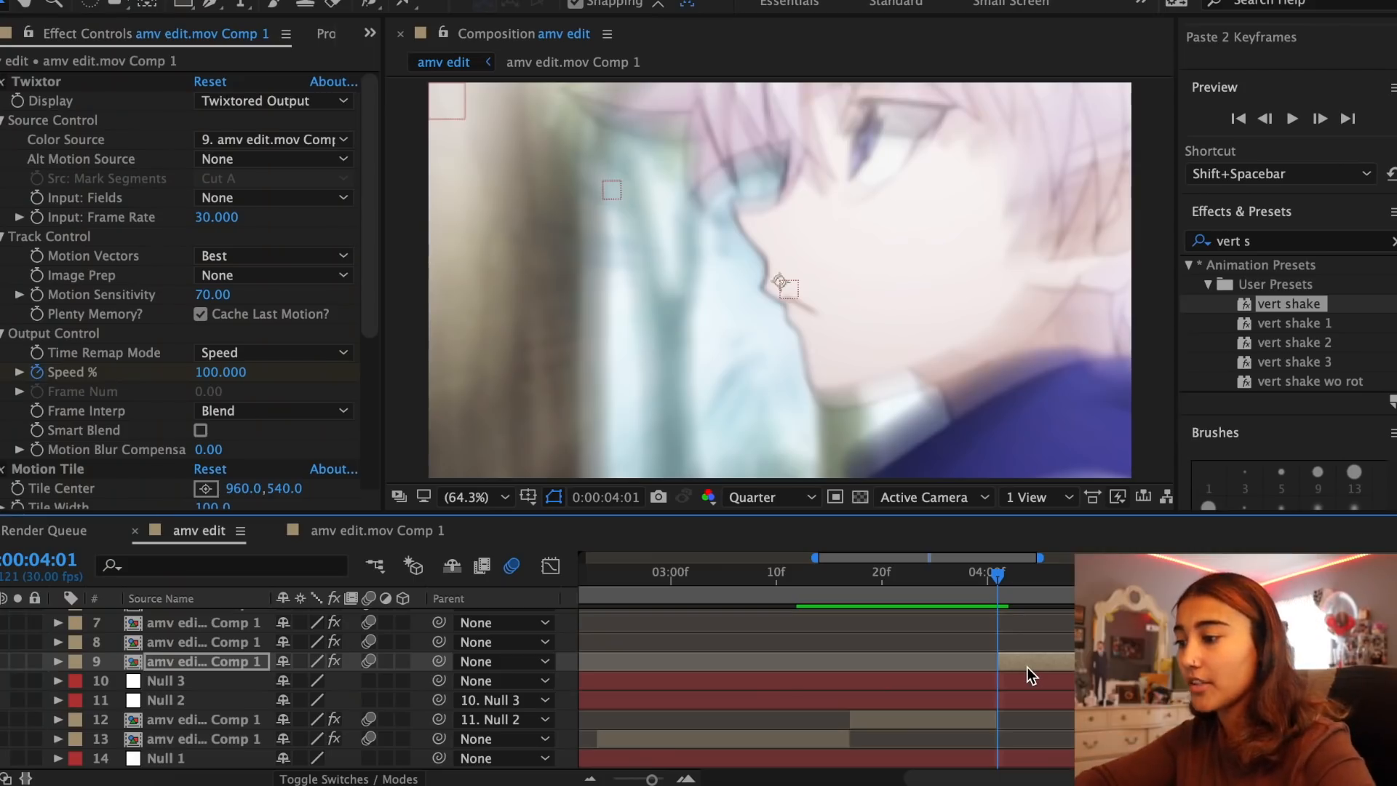
Animate the layer 9 clip's Position with Easy Ease keyframes from 382, 540 at 0:00:04:01 to 960, 540
key("p")
left_click(116, 681)
left_click_drag(290, 681, 87, 681)
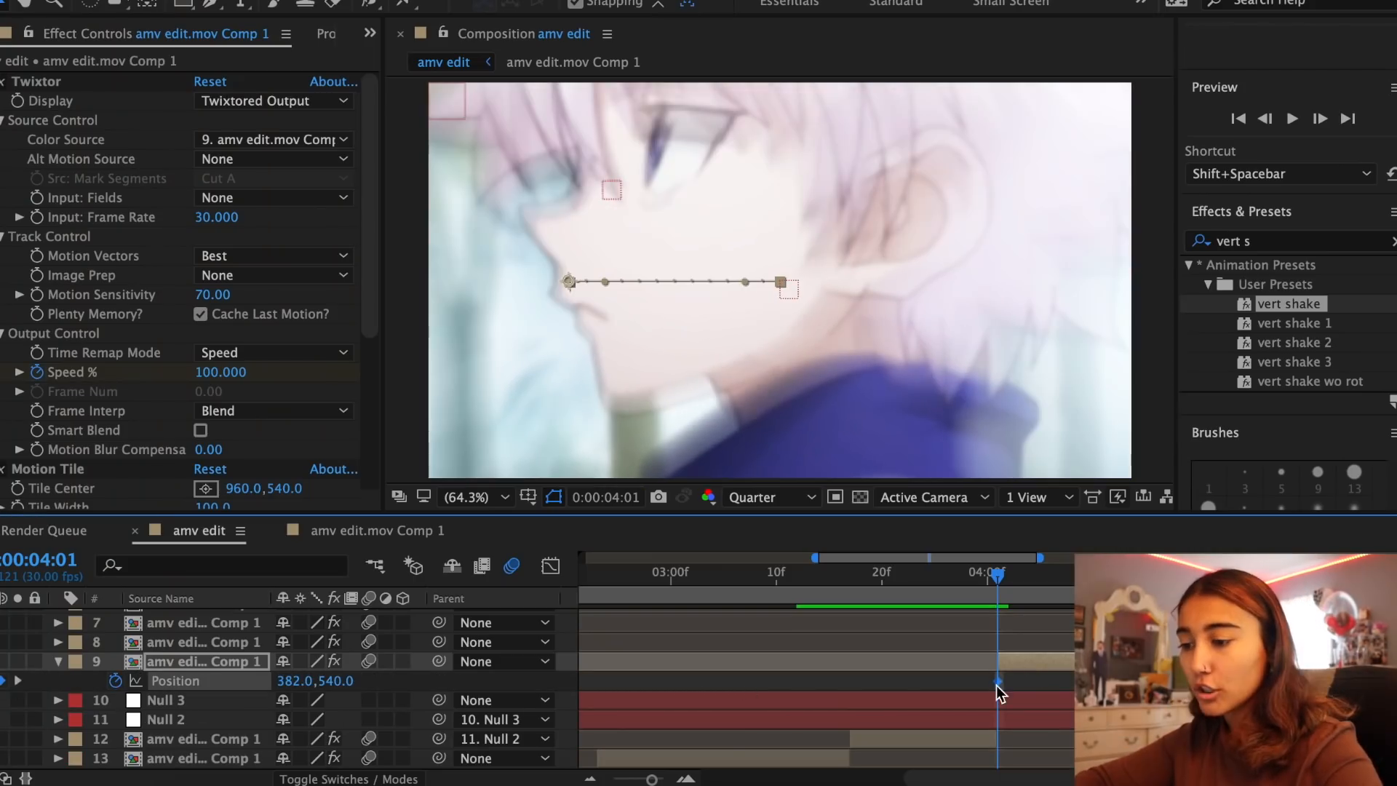
right_click(999, 682)
mouse_move(1044, 777)
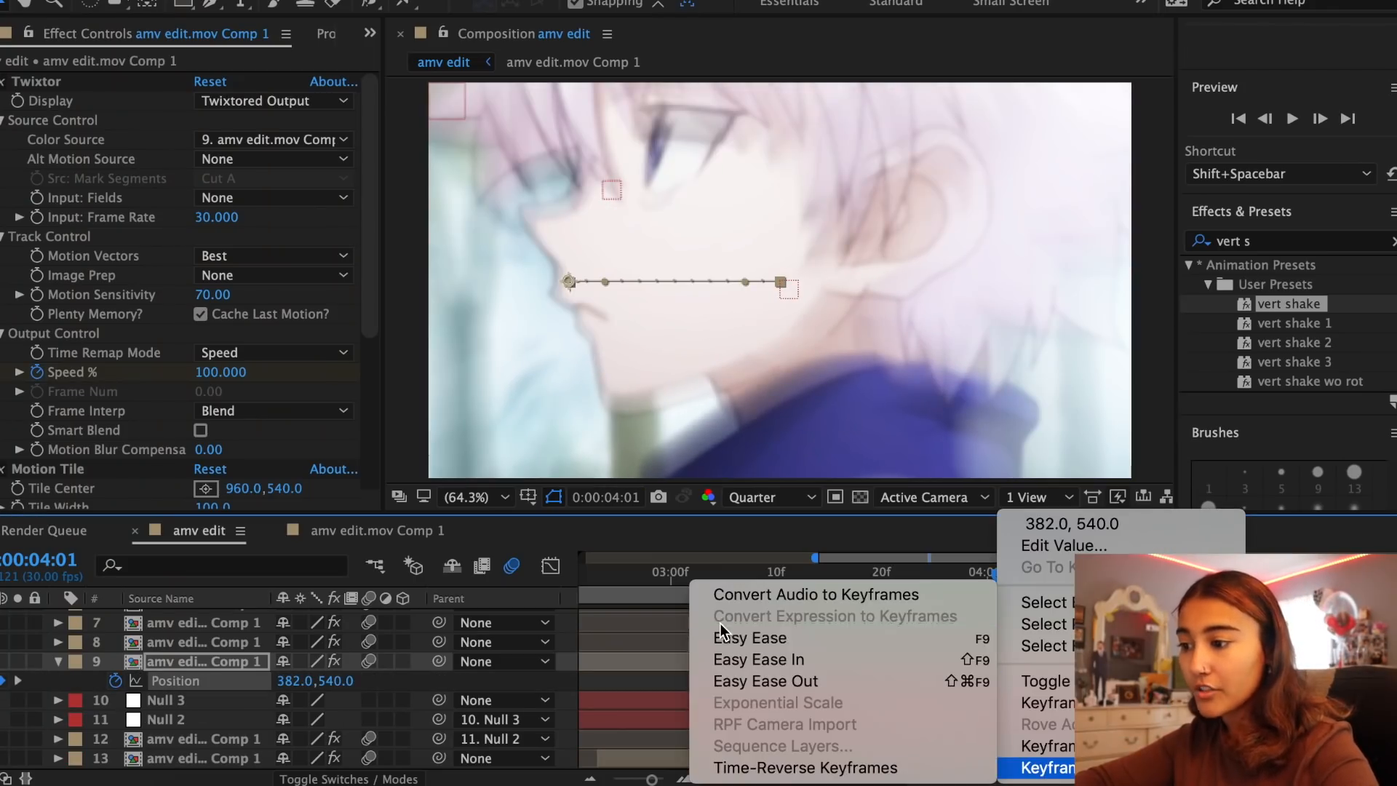
left_click(753, 636)
Separate the layer 9 clip's Position into X and Y dimensions
left_click(551, 565)
left_click(996, 696)
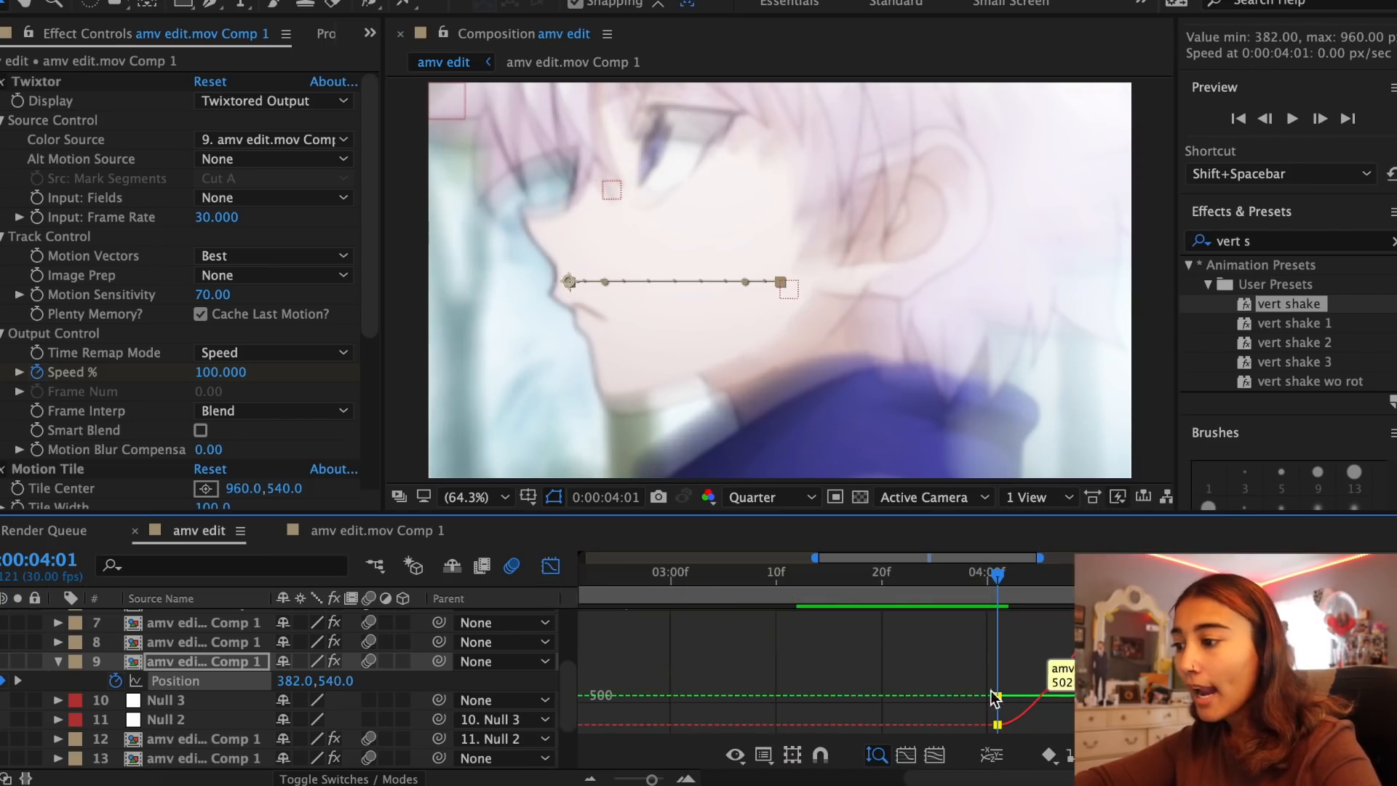
left_click(550, 567)
right_click(154, 681)
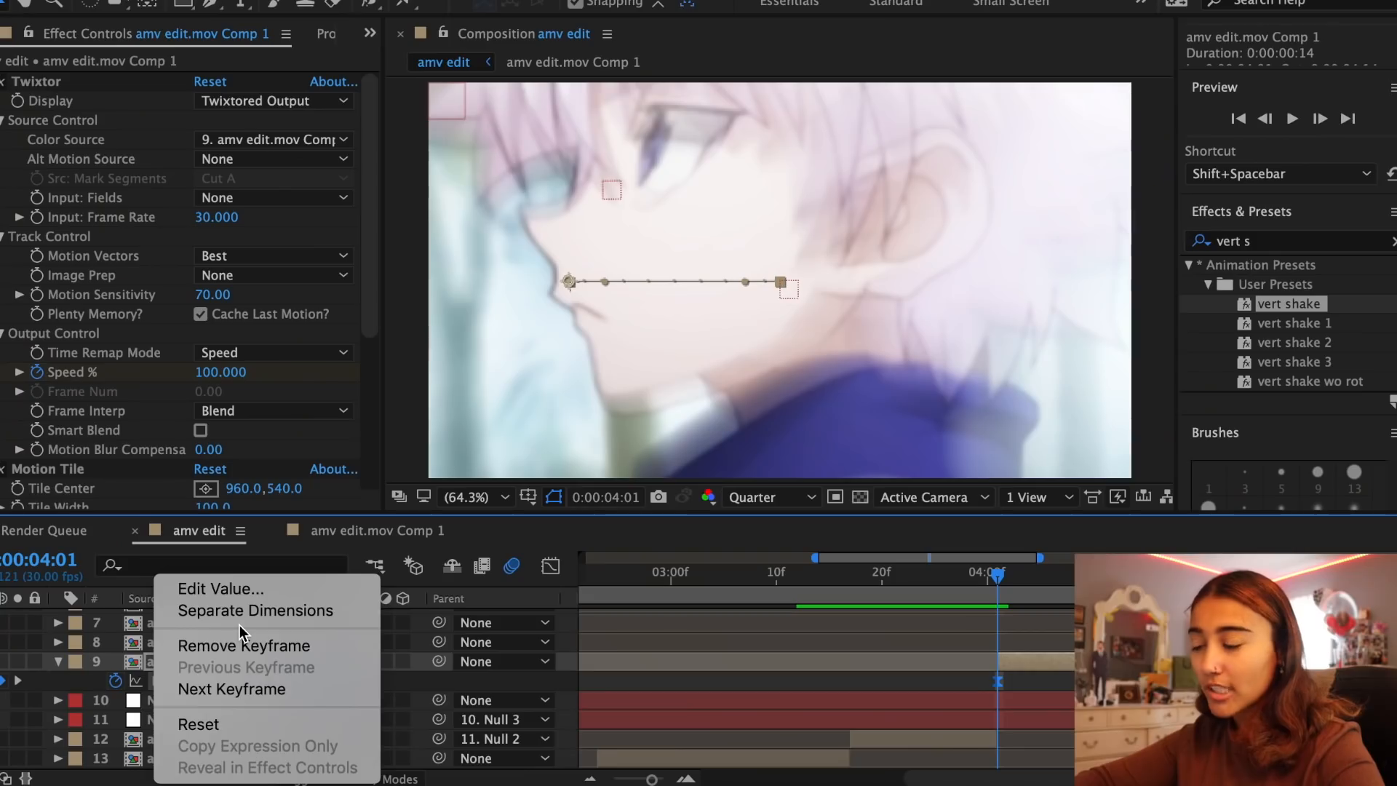
left_click(239, 620)
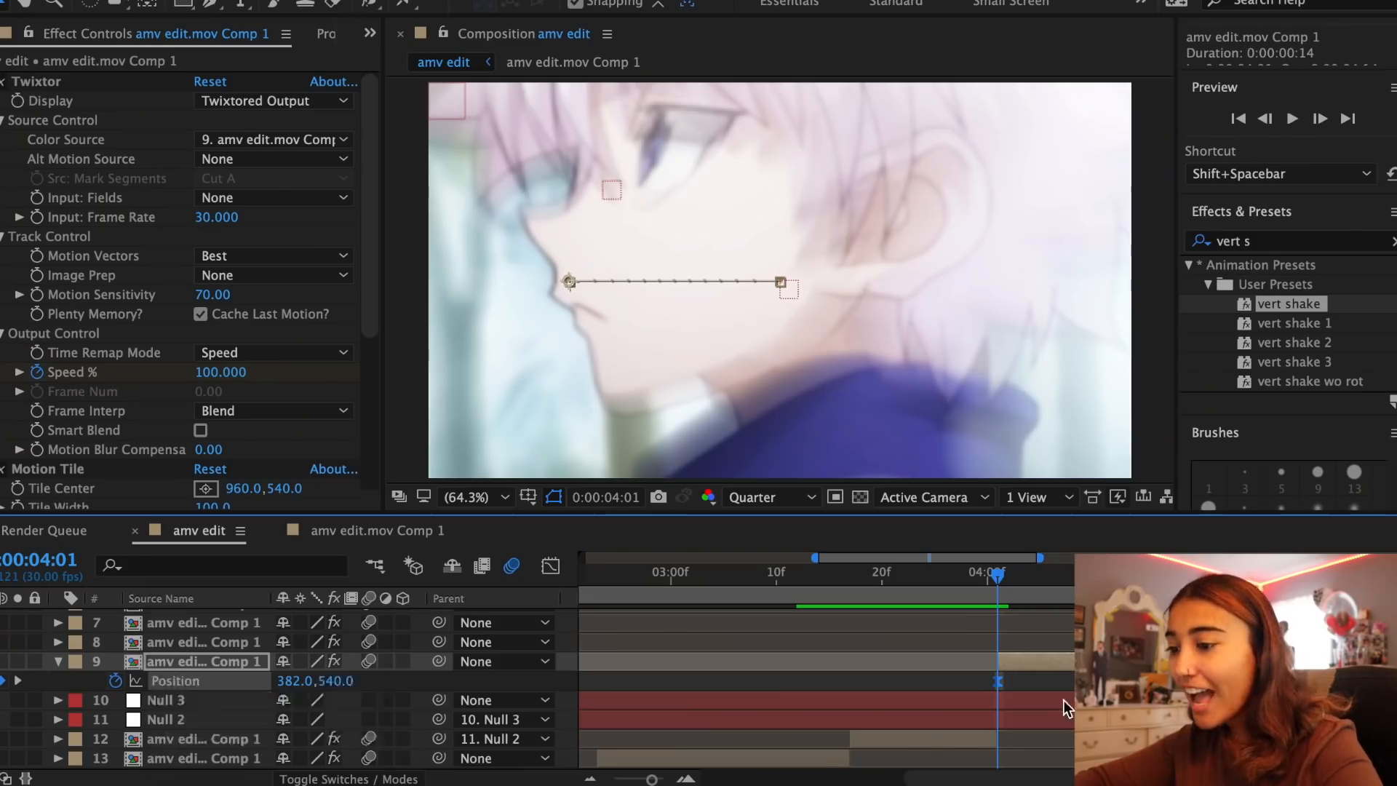
Reshape the layer 9 clip's X Position curve so it rises steeply from 0:00:04:01 and levels off toward the last keyframe
left_click(551, 567)
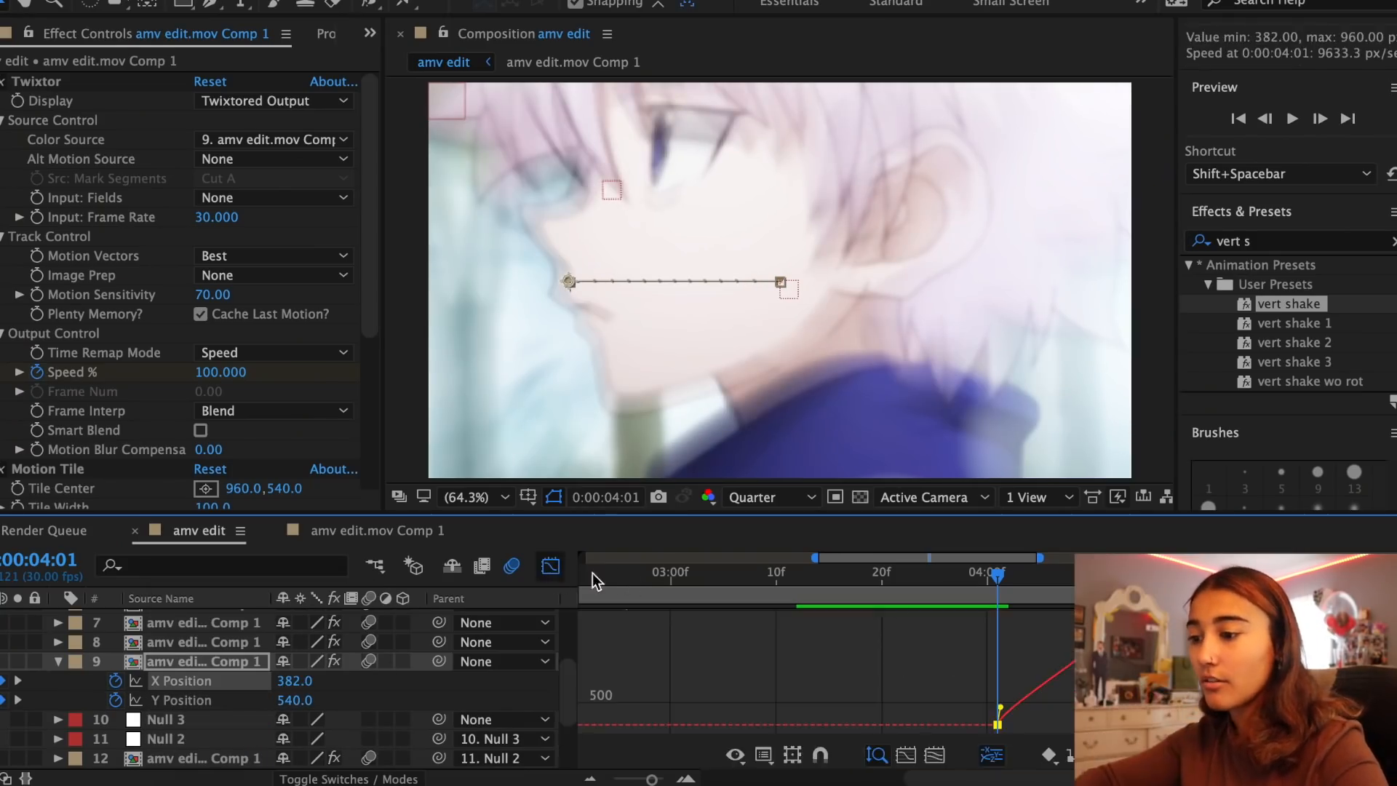
left_click_drag(1000, 706, 982, 669)
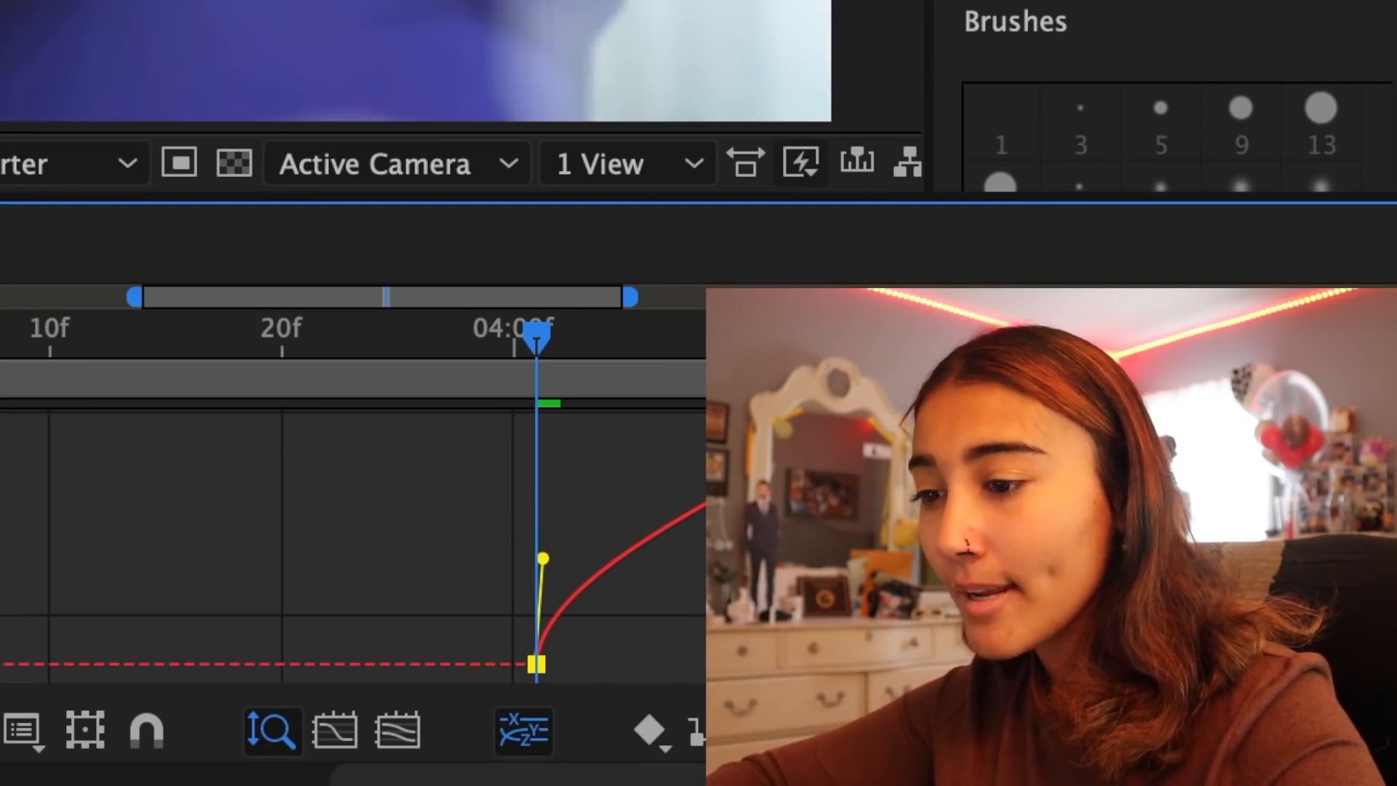
left_click_drag(798, 435, 692, 436)
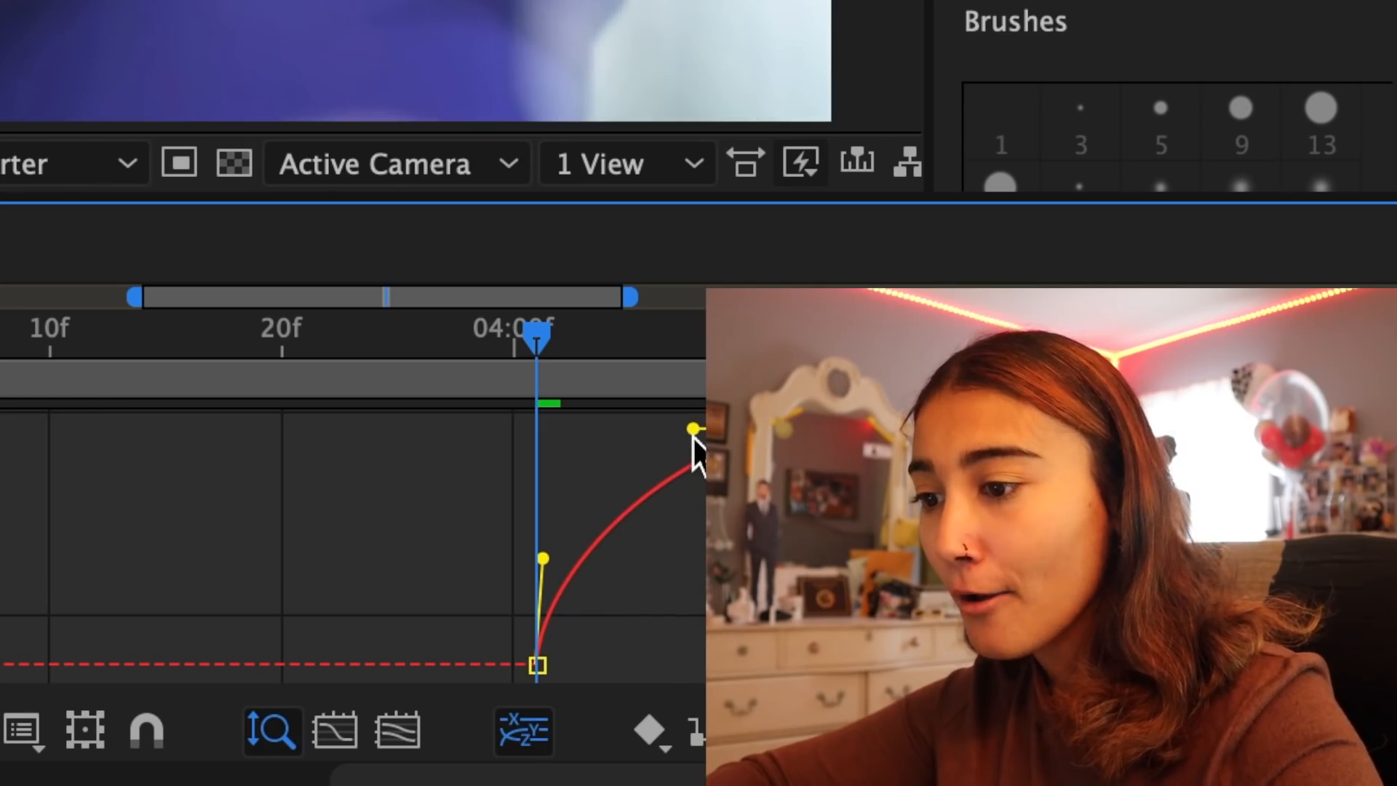
left_click(548, 567)
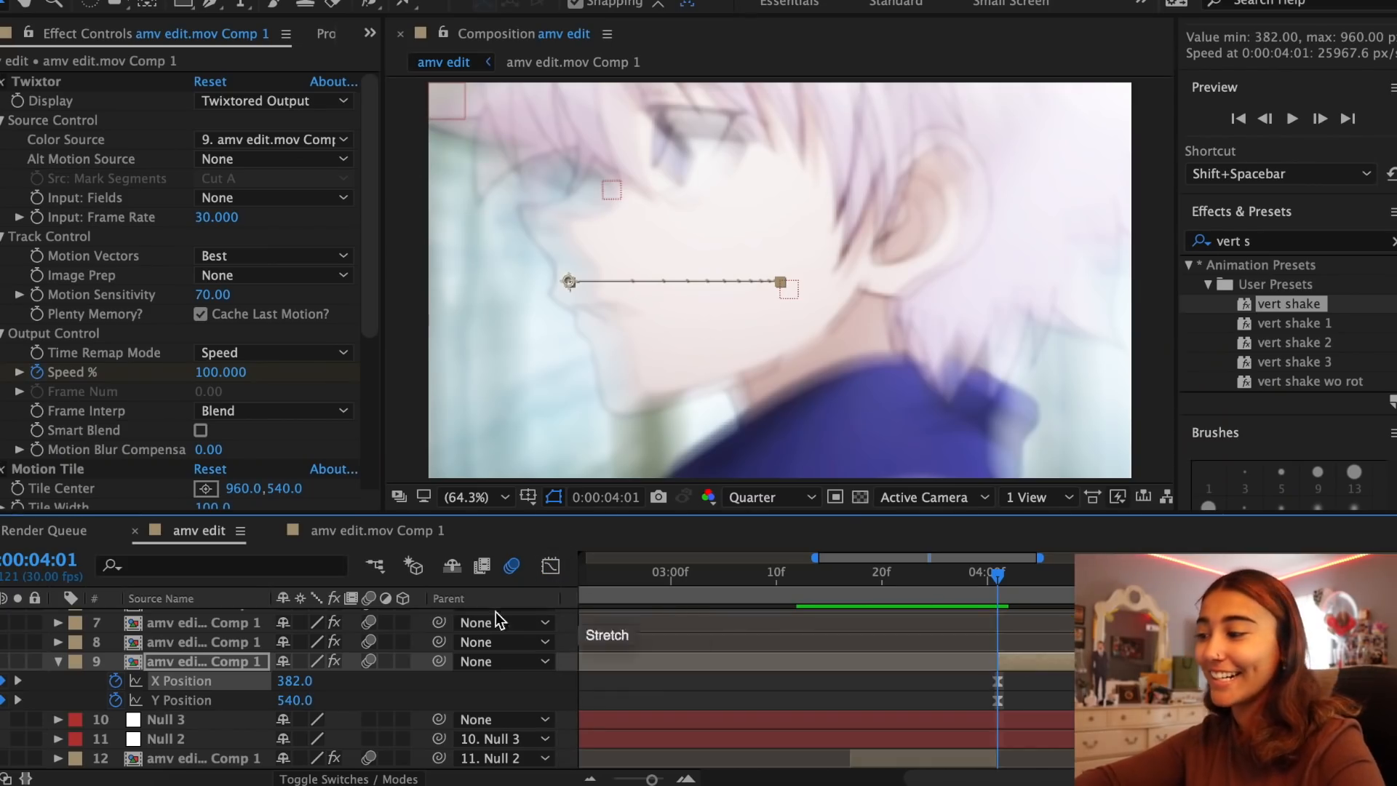
Create a null above the layer 9 clip and apply the vert shake wo rot preset to it at 0:00:04:01
left_click(64, 662)
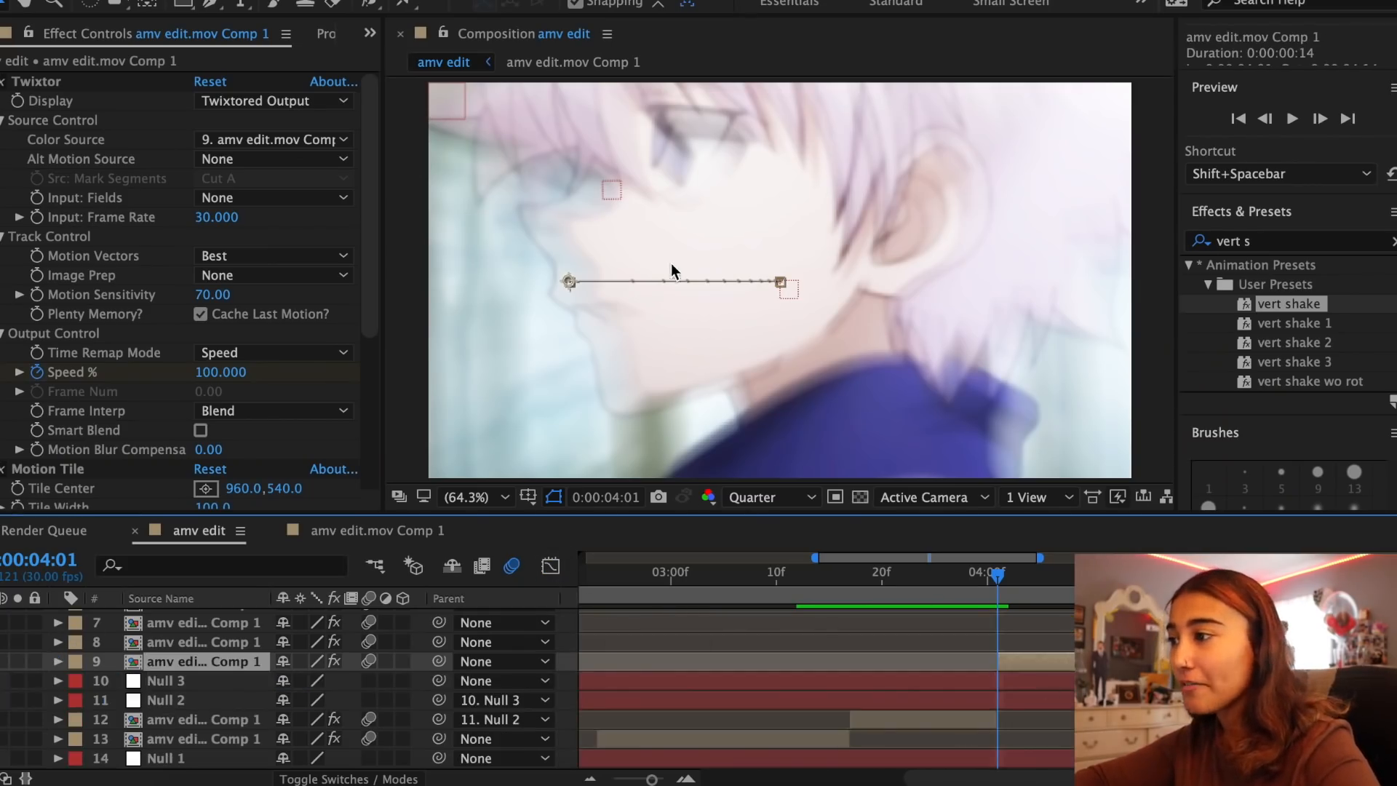
left_click(396, 0)
mouse_move(437, 0)
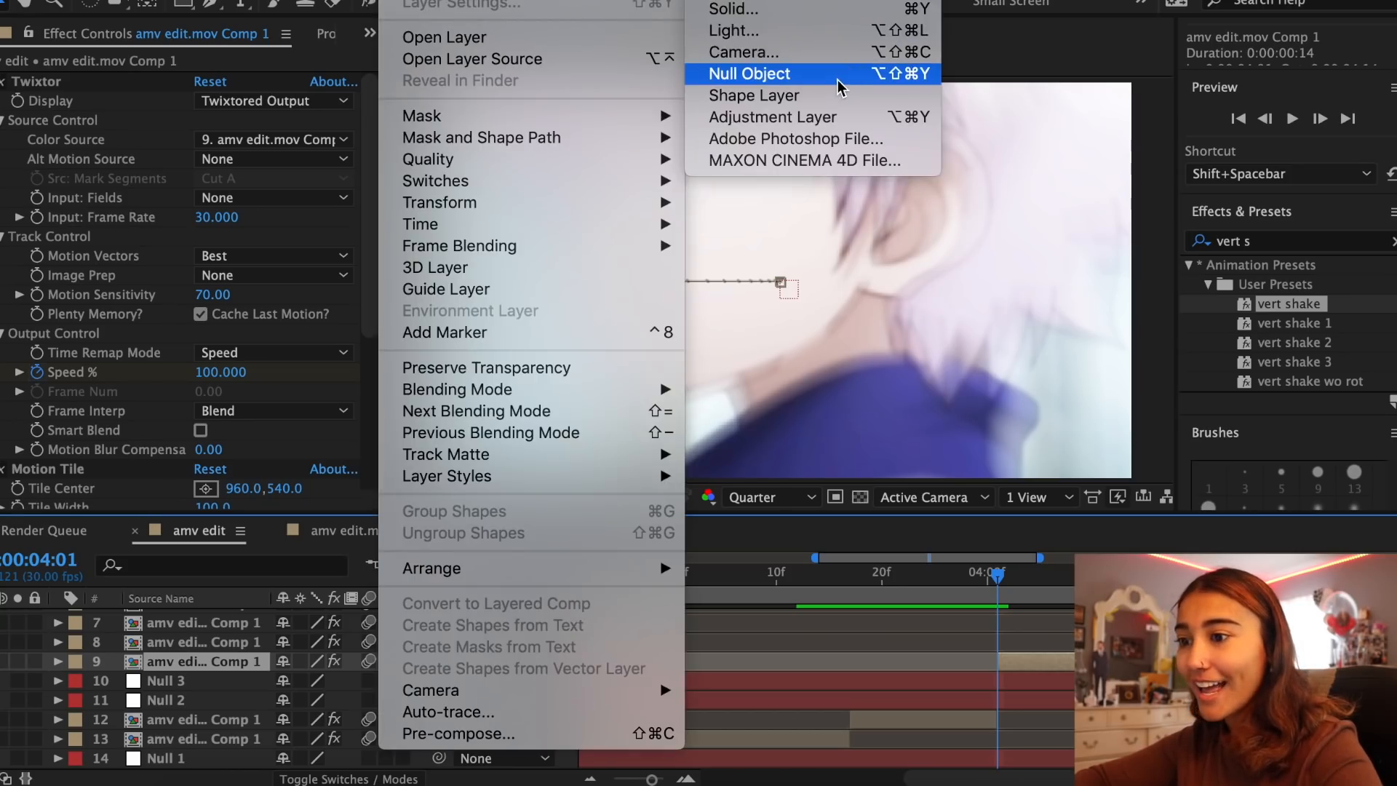
left_click(837, 78)
double_click(1313, 382)
Parent the shaking clip beneath the new null to that null and scrub through the shake to 0:00:04:06
left_click(1046, 683)
left_click_drag(438, 682, 1010, 665)
left_click(1010, 665)
left_click_drag(998, 598, 1055, 608)
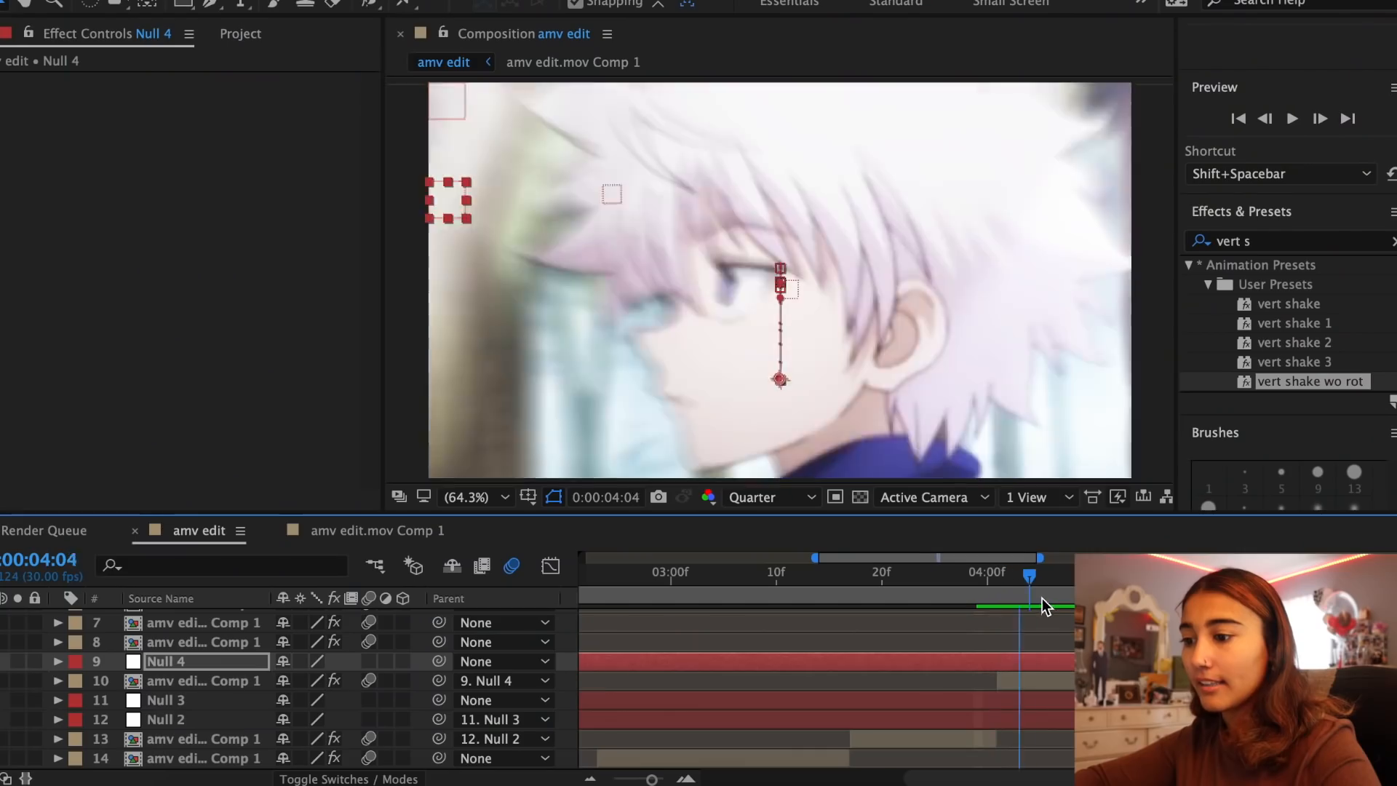
Create another null above Null 4 and parent Null 4 to it
left_click(396, 0)
mouse_move(437, 0)
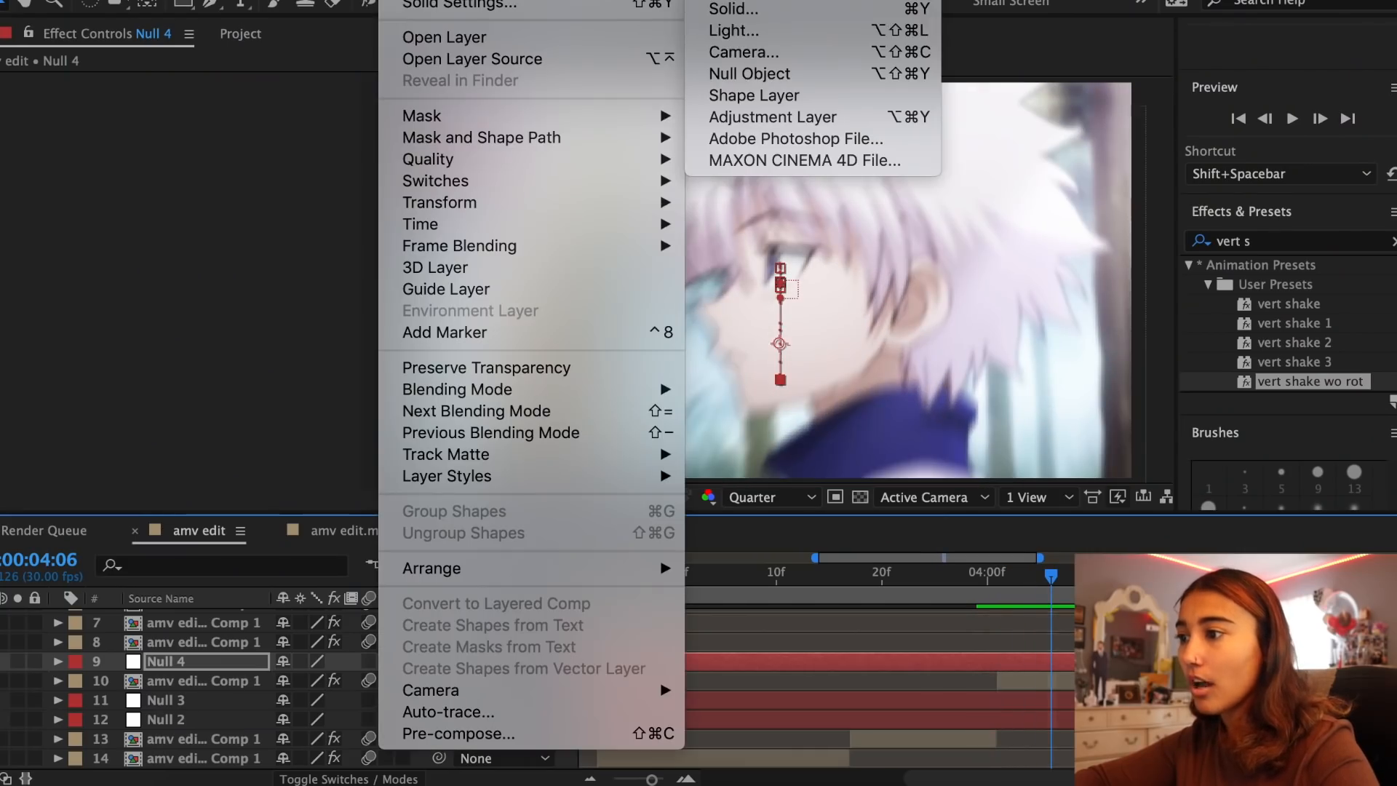
left_click(763, 73)
left_click(1068, 682)
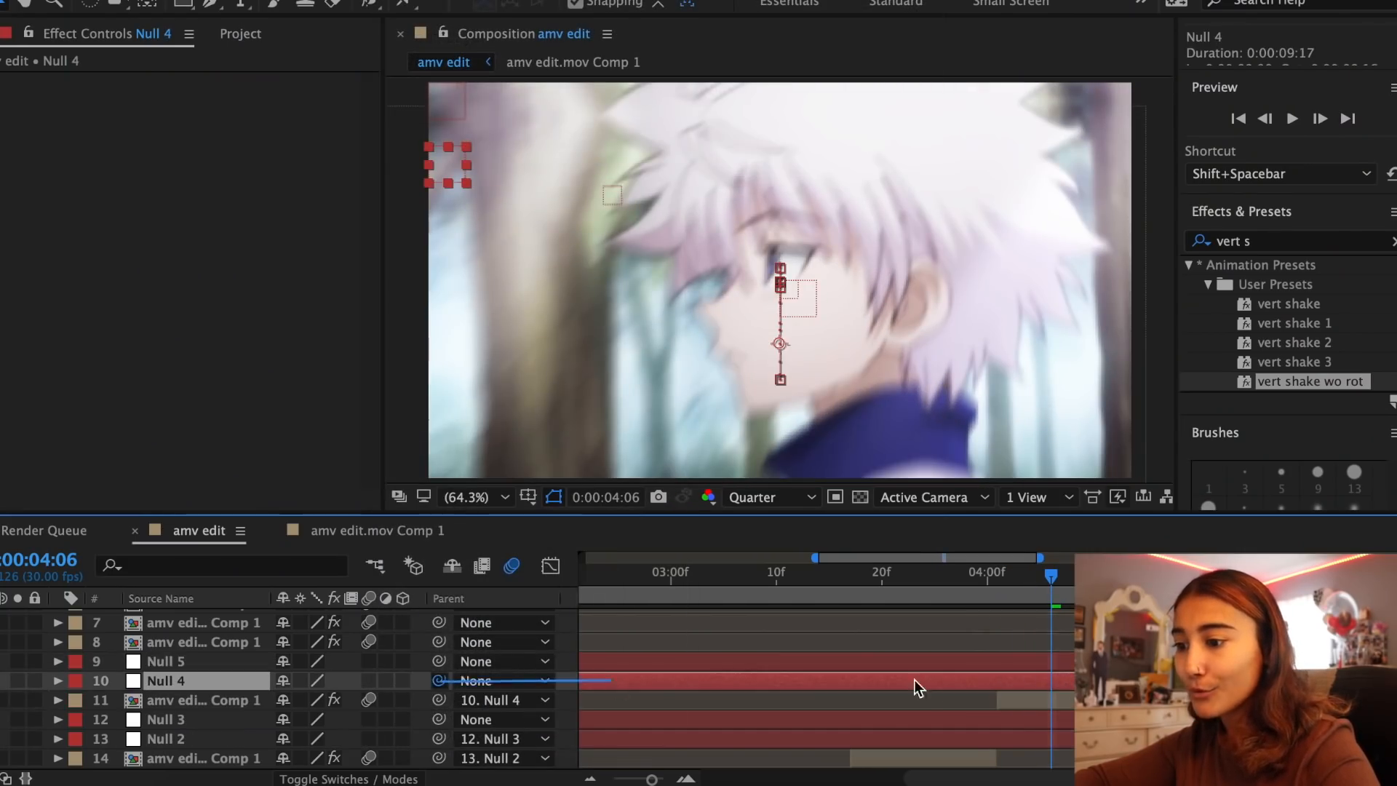
left_click_drag(914, 688, 1042, 659)
left_click(1042, 659)
Copy Null 3's two Scale keyframes
left_click(1002, 719)
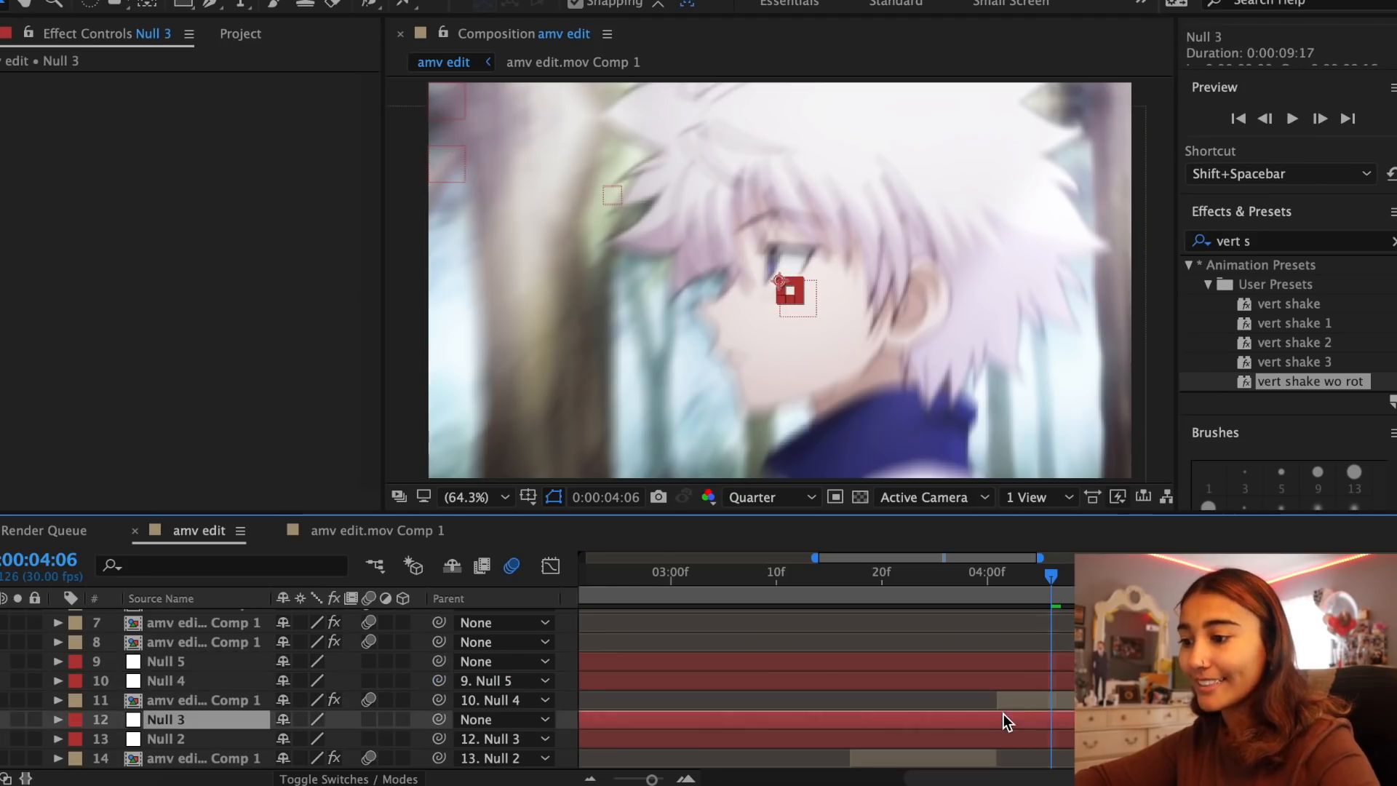
key("s")
left_click(911, 587)
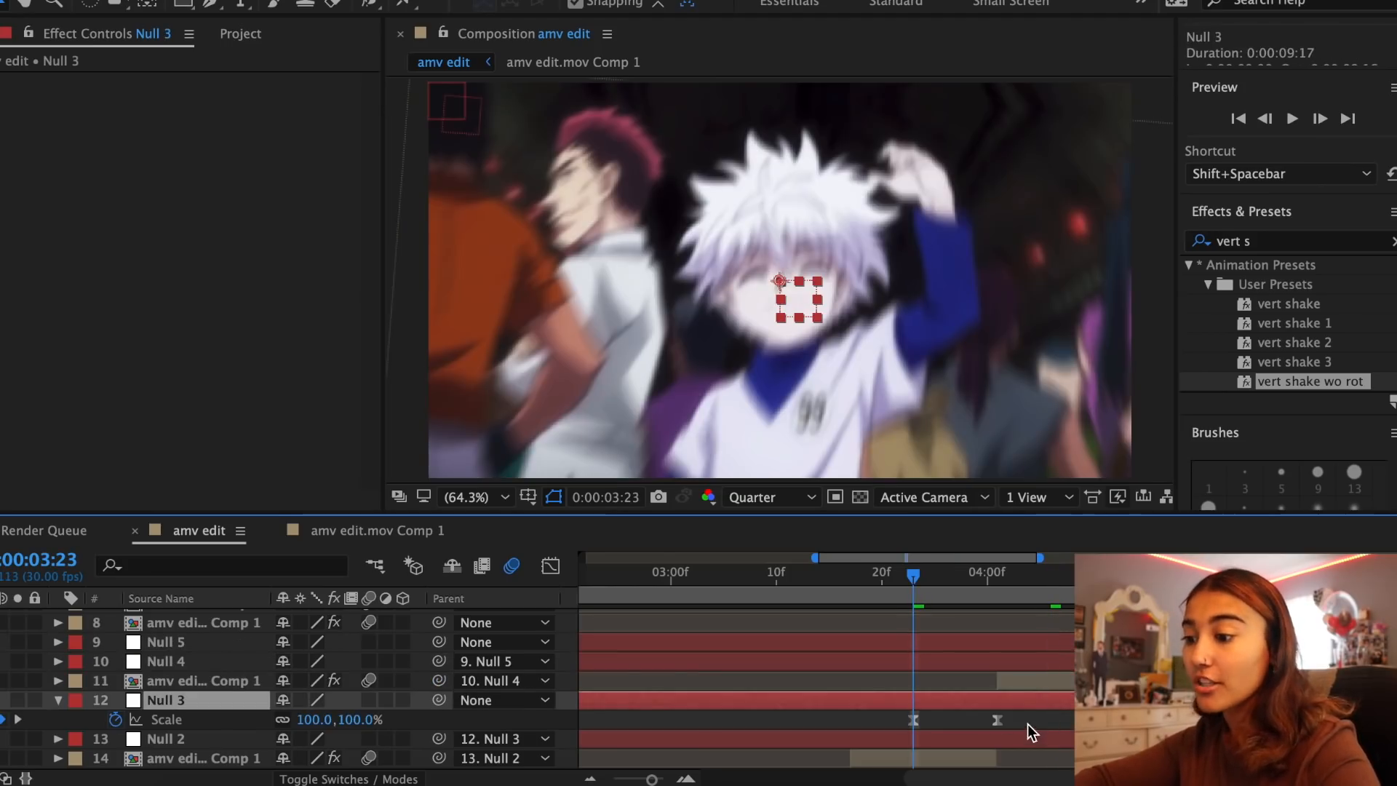
left_click_drag(879, 723, 1040, 726)
key("ctrl+c")
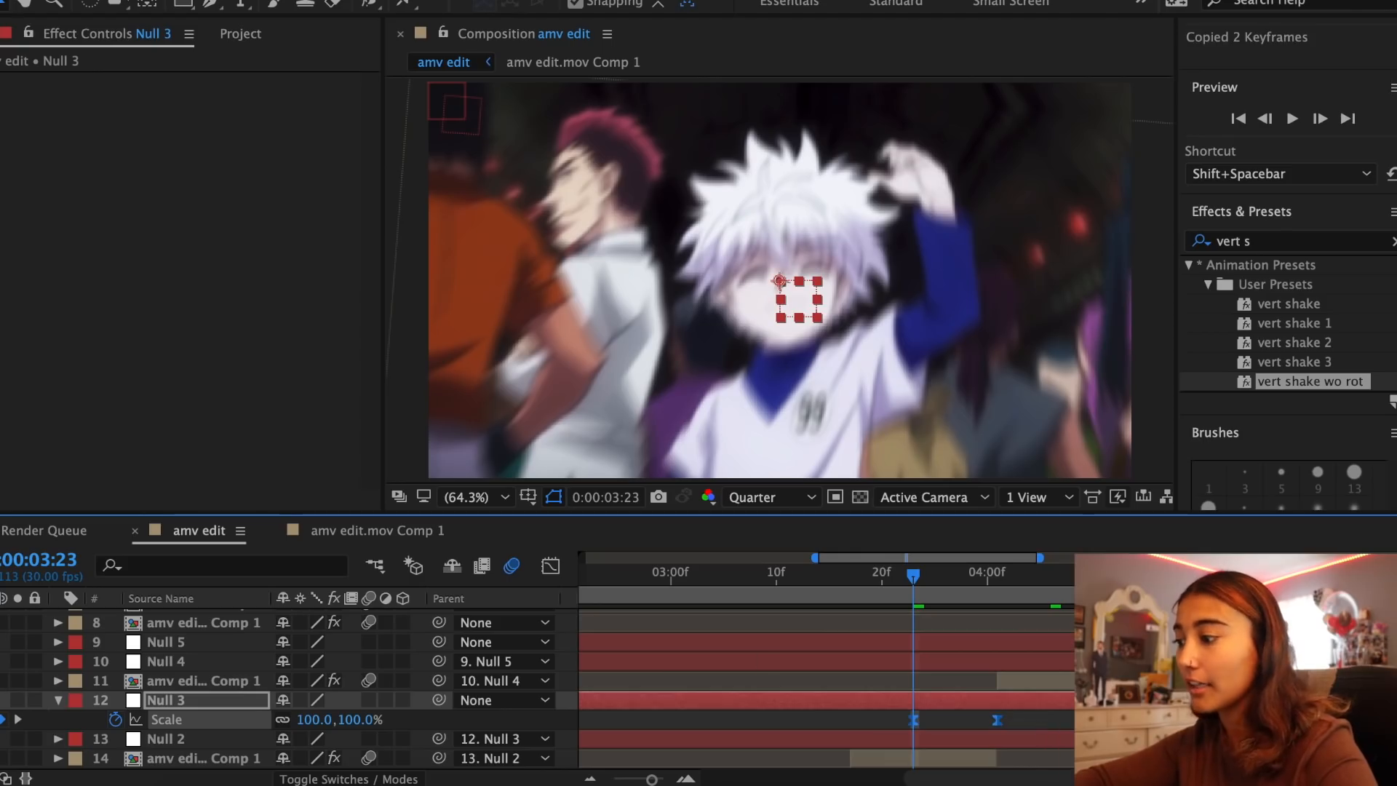
left_click(58, 701)
Paste the copied Scale keyframes onto Null 5 at 0:00:04:07 and scrub through the zoom-out
left_click(1055, 602)
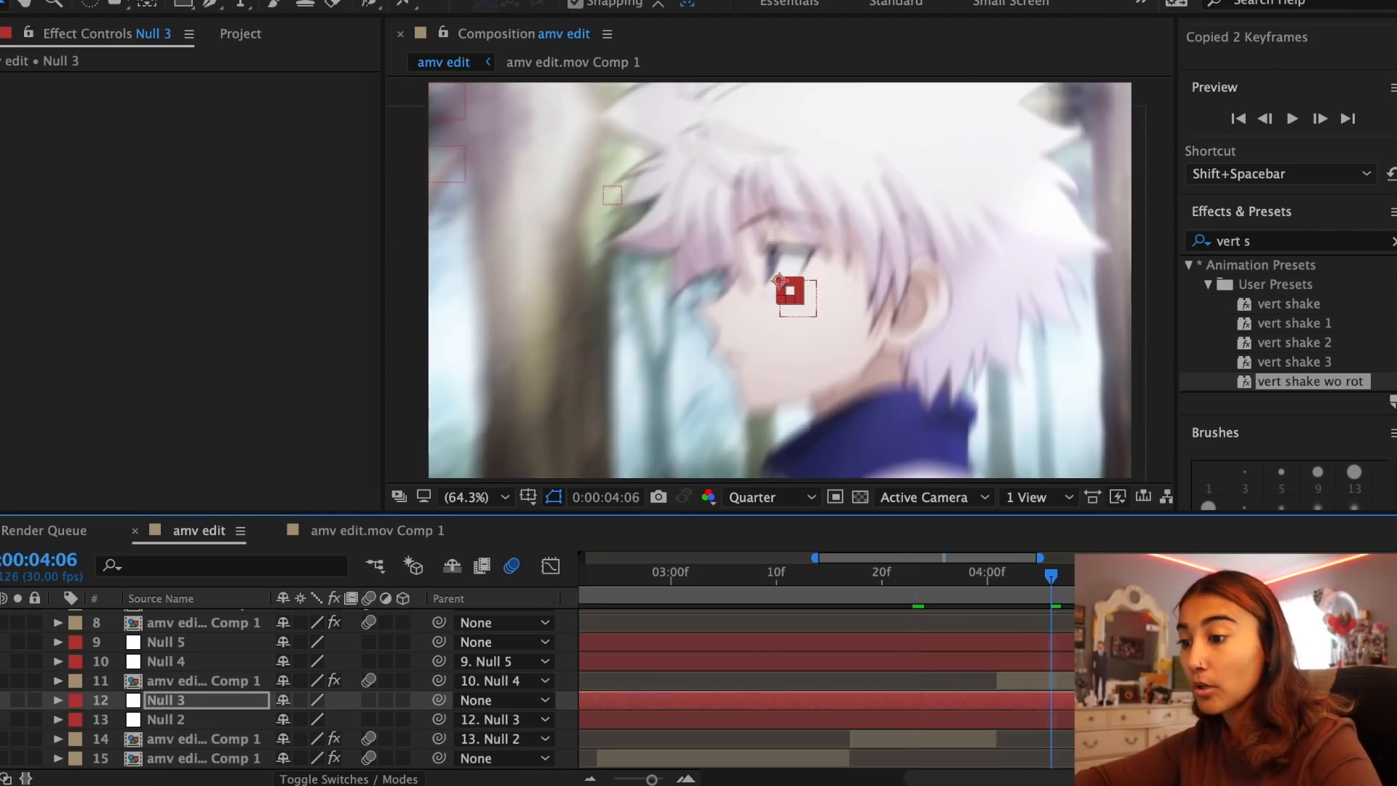
left_click(1055, 642)
left_click(1059, 601)
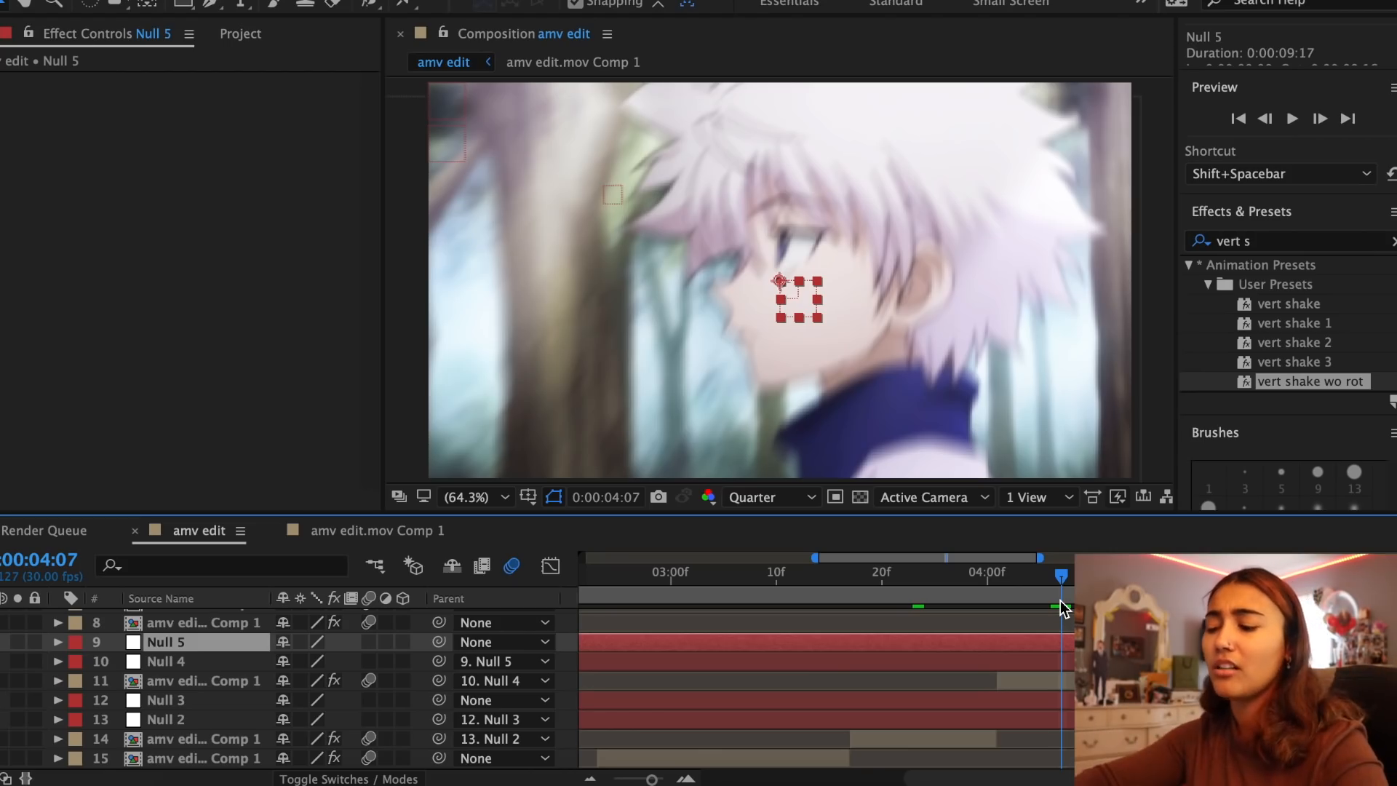
key("ctrl+v")
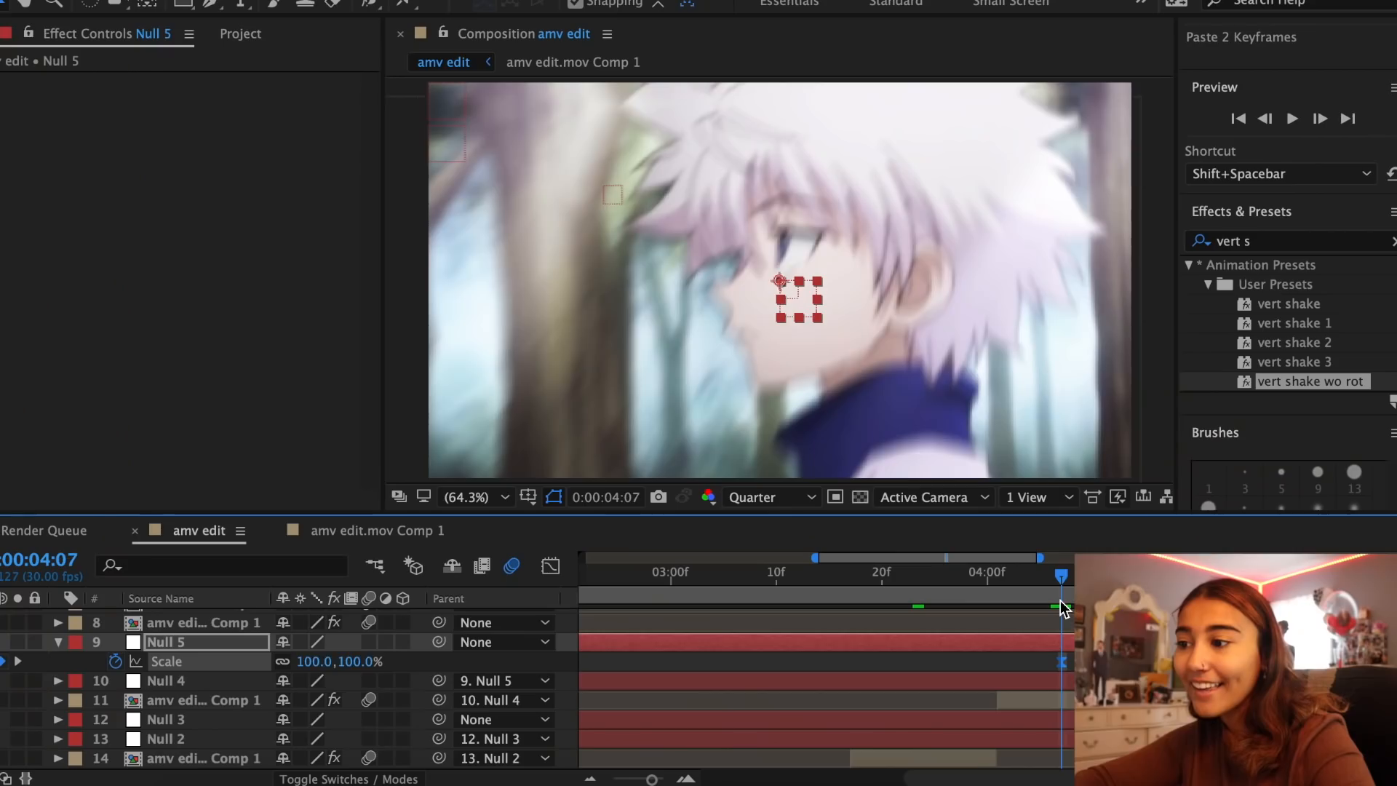
left_click_drag(1062, 607, 1144, 608)
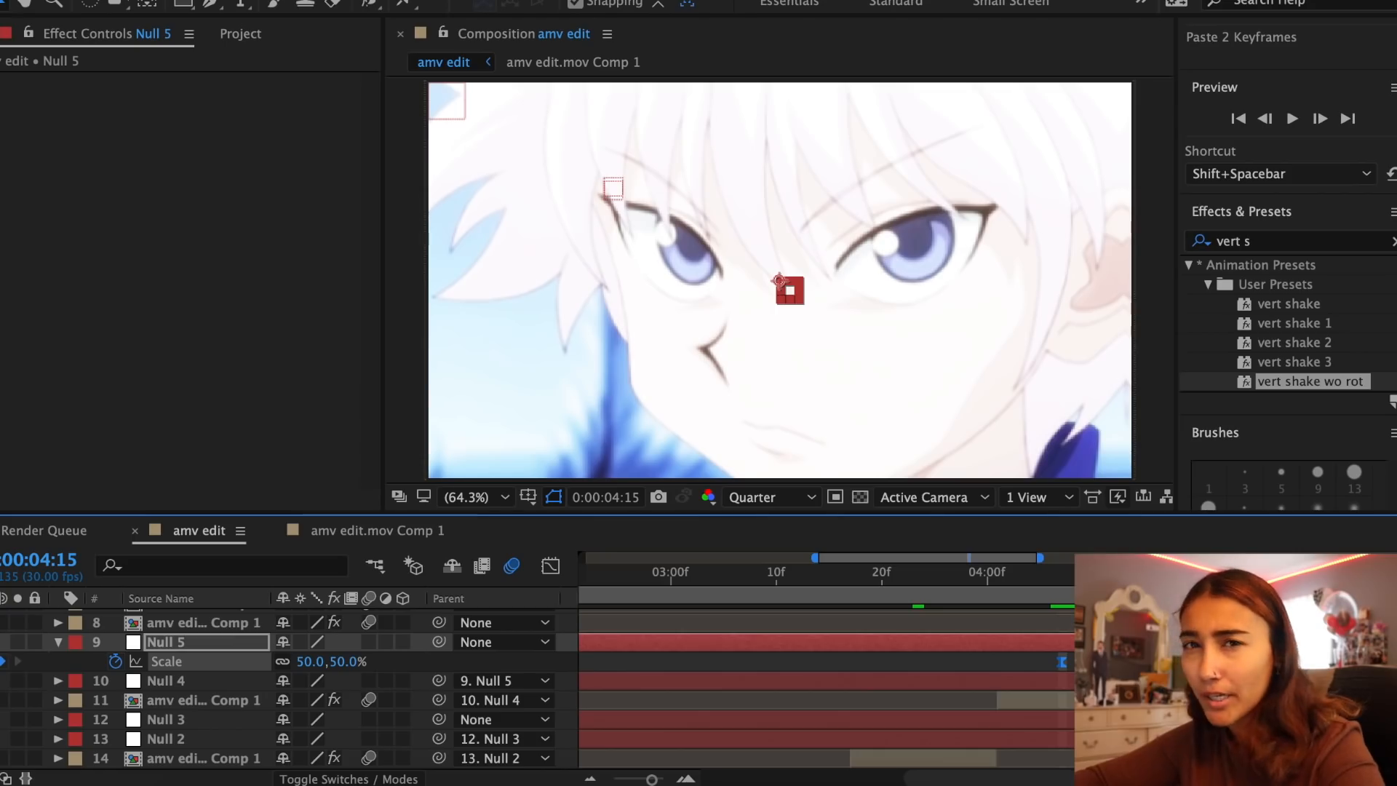
left_click(1144, 611)
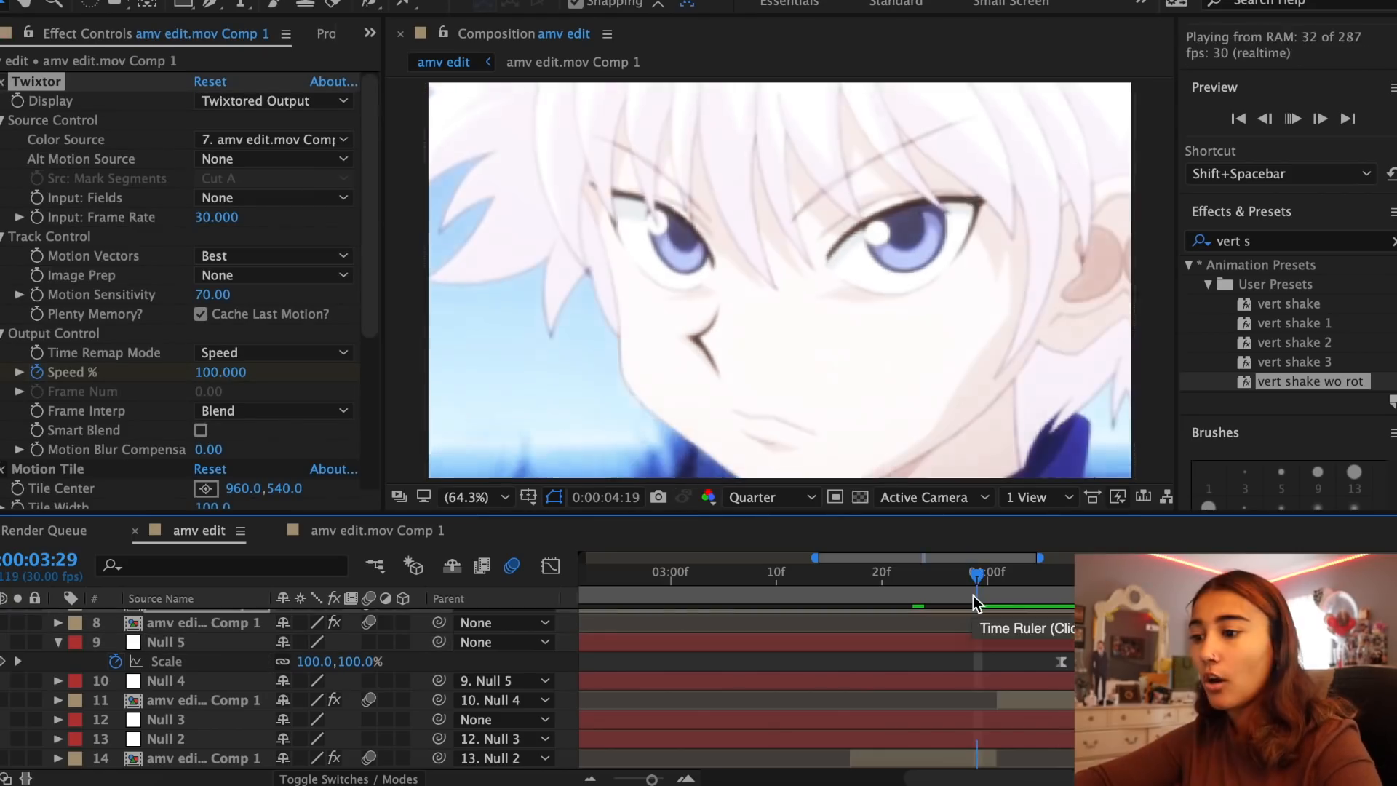
Animate Null 5's Position leftward from 960, 540 at 0:00:04:04 to a second keyframe at 0:00:04:14
left_click_drag(973, 593, 1029, 595)
left_click(57, 642)
left_click(1040, 667)
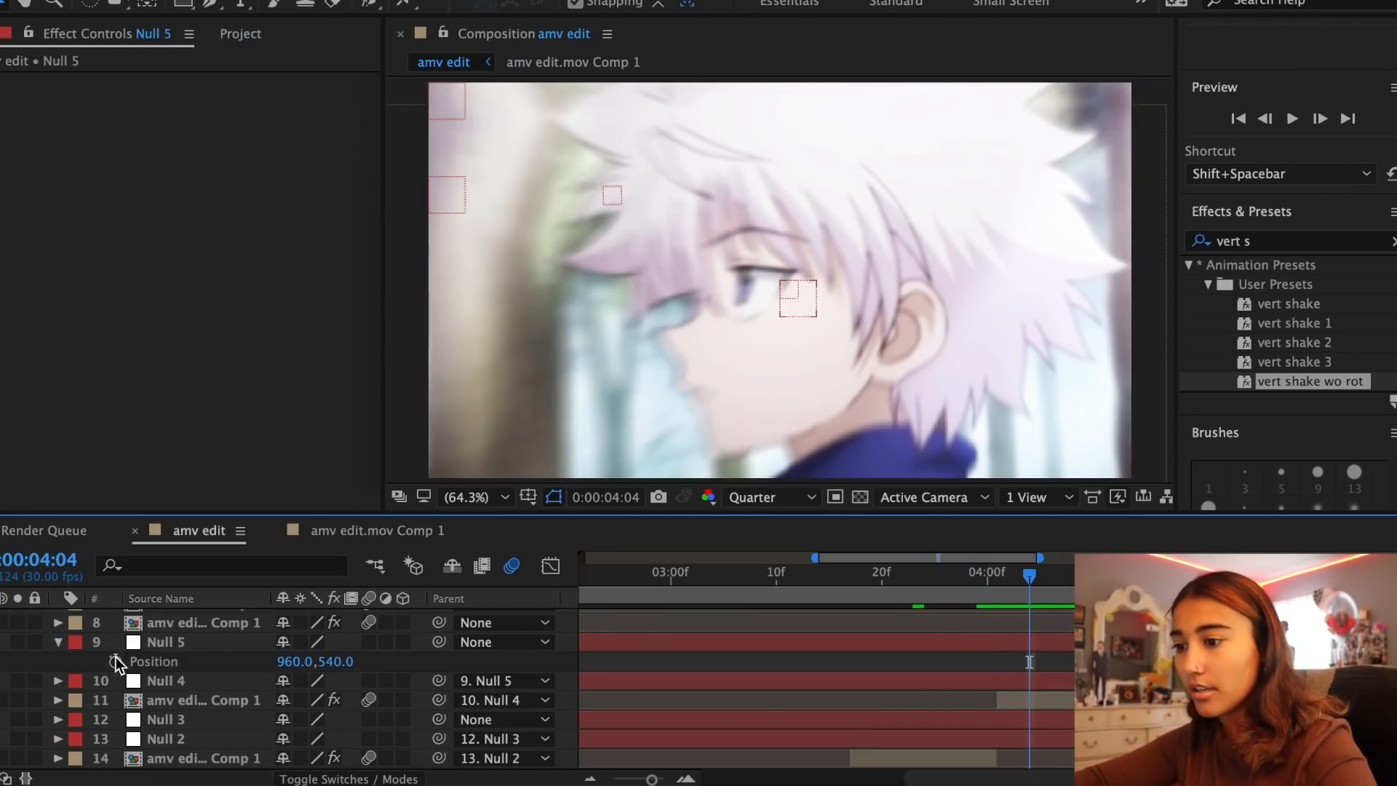
left_click(115, 662)
left_click_drag(1030, 575, 1134, 575)
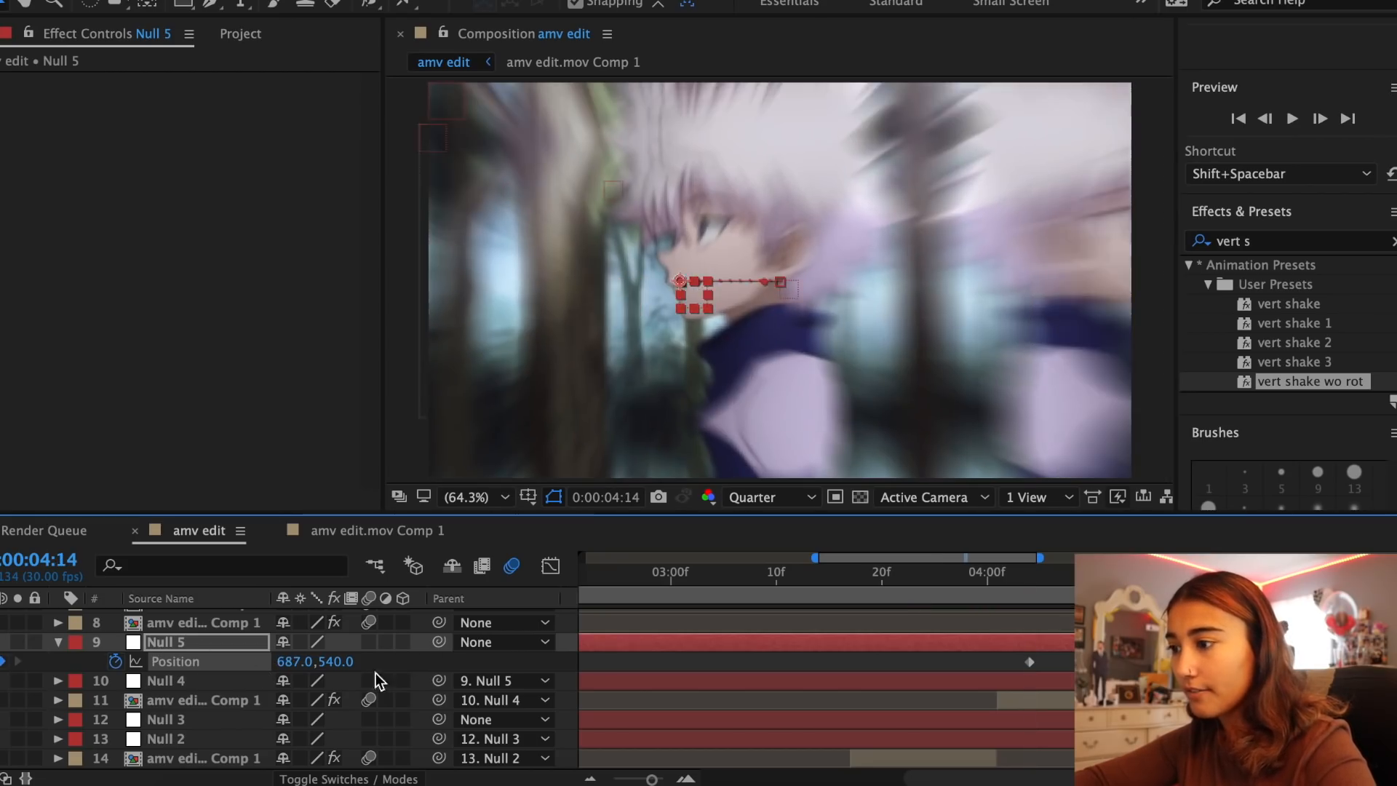
left_click(376, 674)
left_click(400, 546)
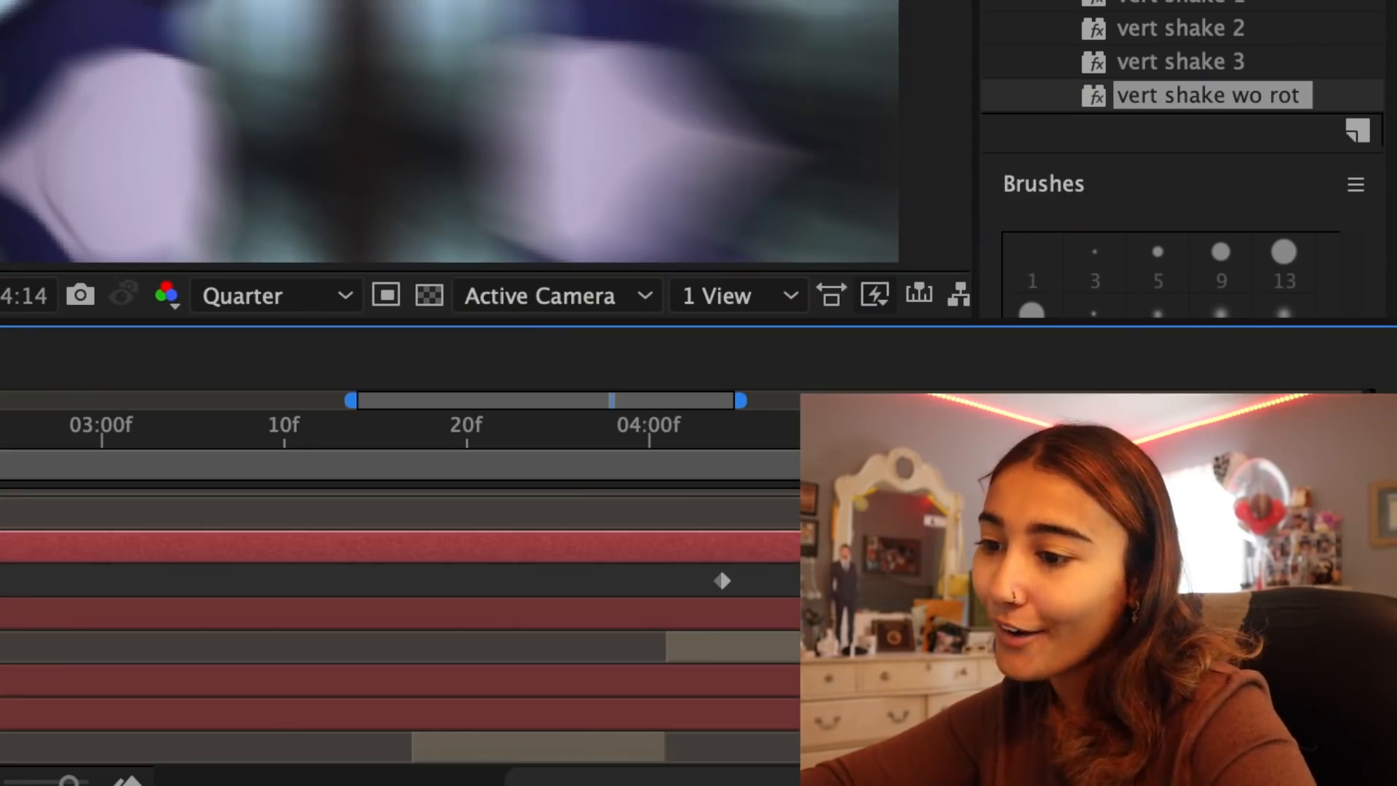
Reshape Null 5's X Position curve so it drops steeply from the 0:00:04:04 keyframe and levels off
left_click_drag(927, 582, 630, 587)
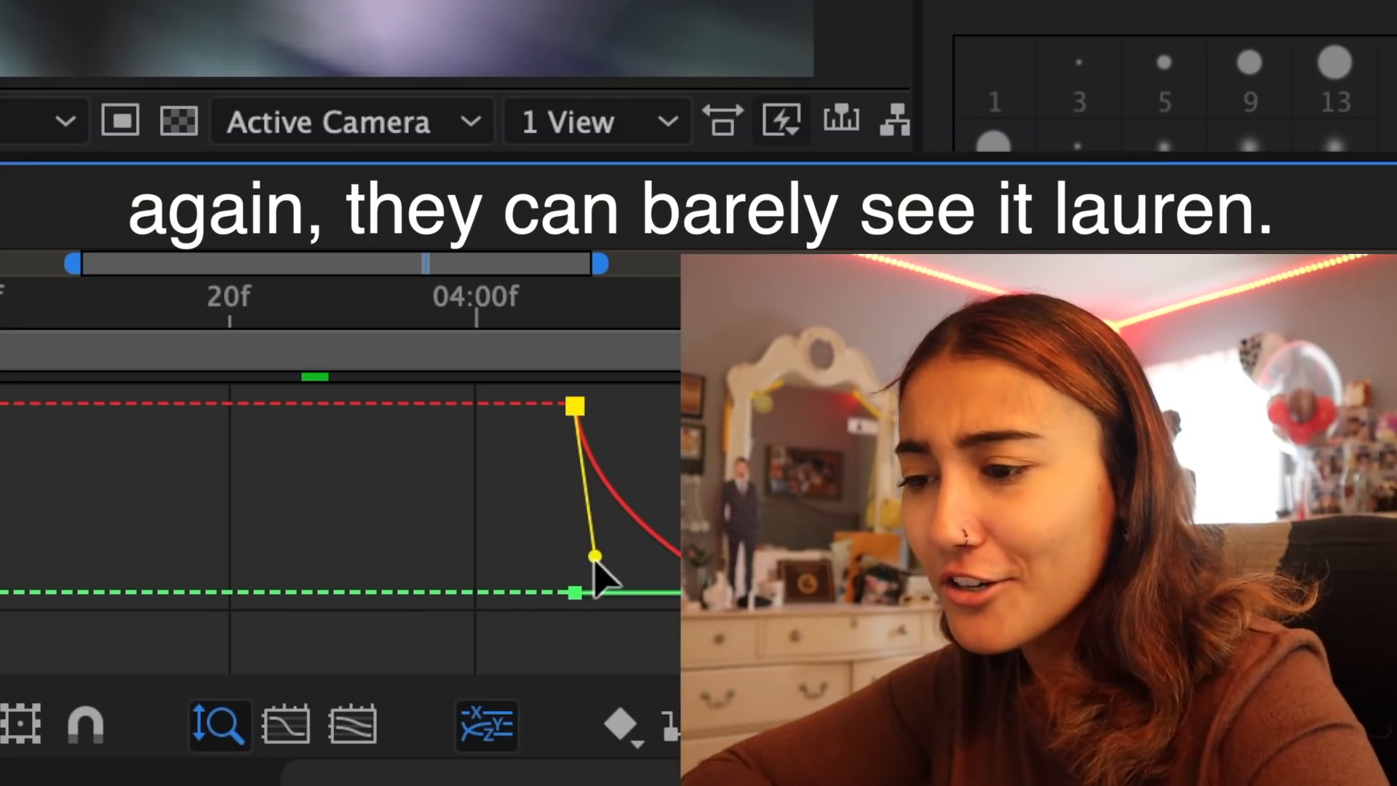
left_click_drag(595, 557, 582, 558)
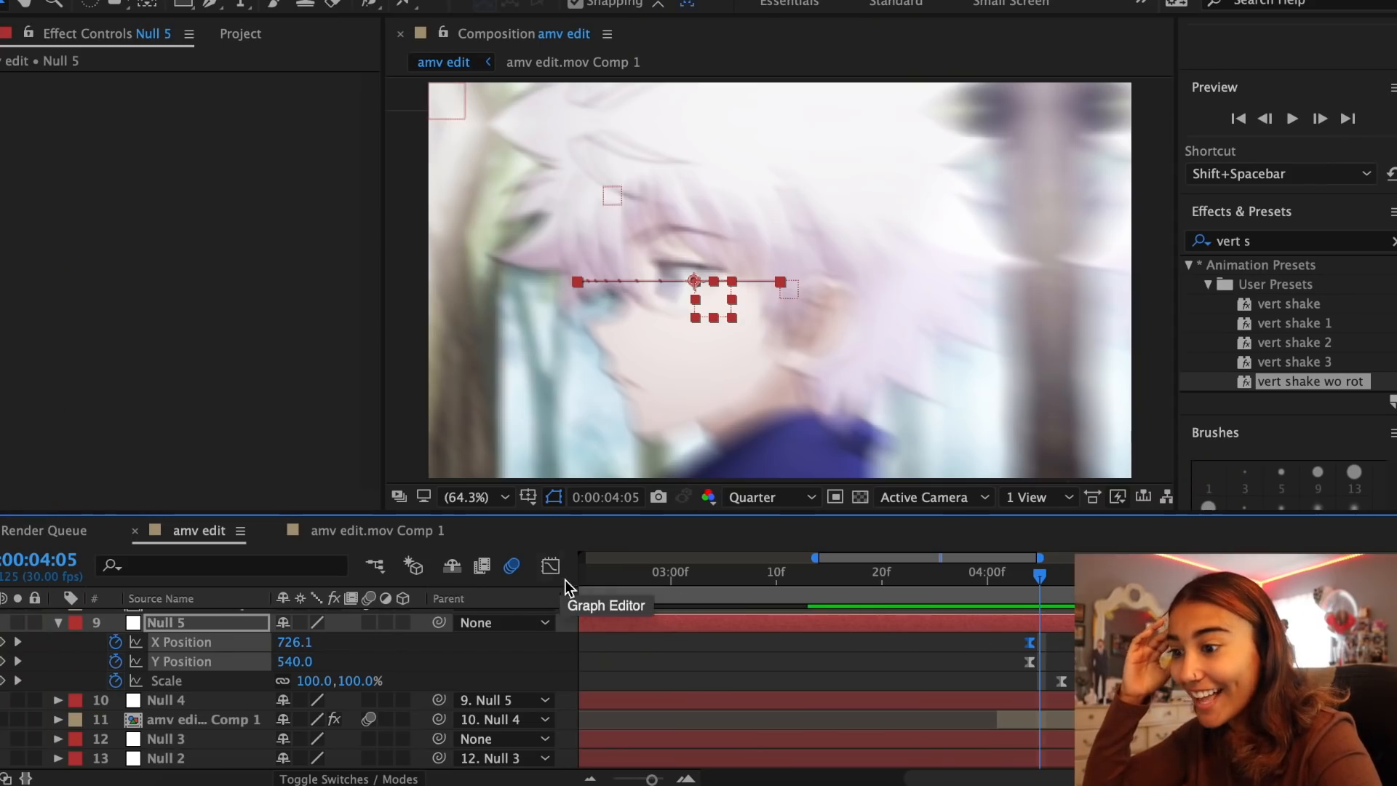
Play back the edit from 0:00:03:08 and scrub past 0:00:04:02 to check the slide and shake
left_click(550, 565)
left_click(757, 588)
key("space")
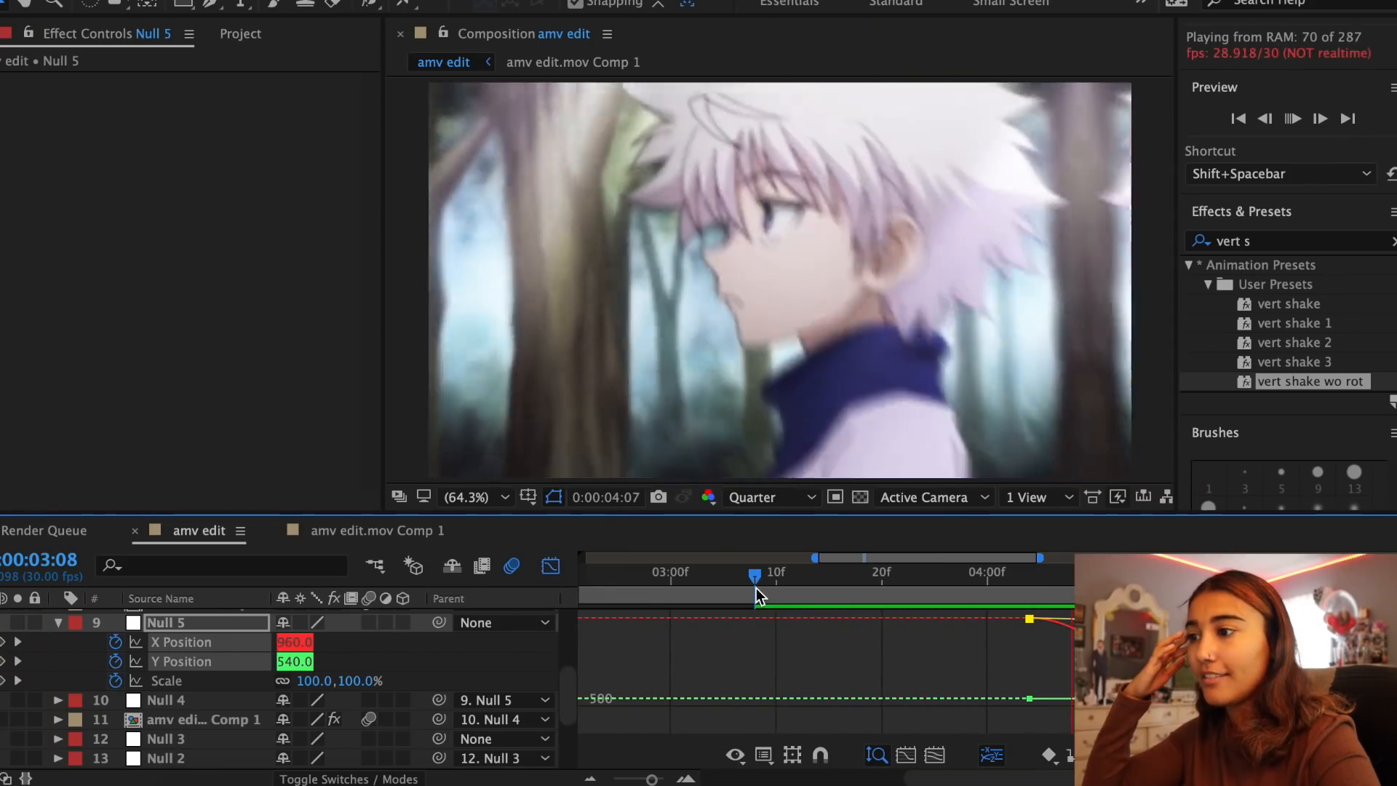
key("space")
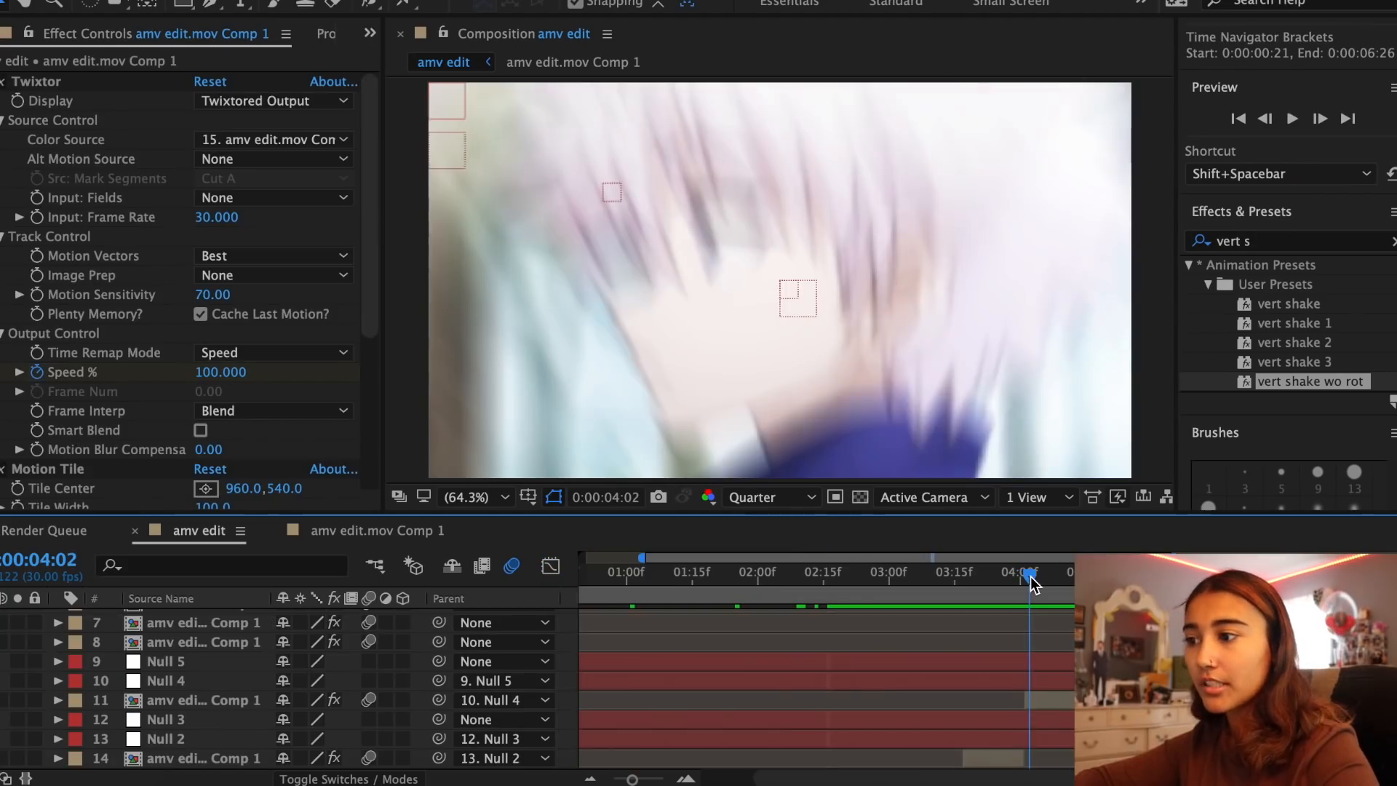
left_click_drag(1031, 577, 1085, 584)
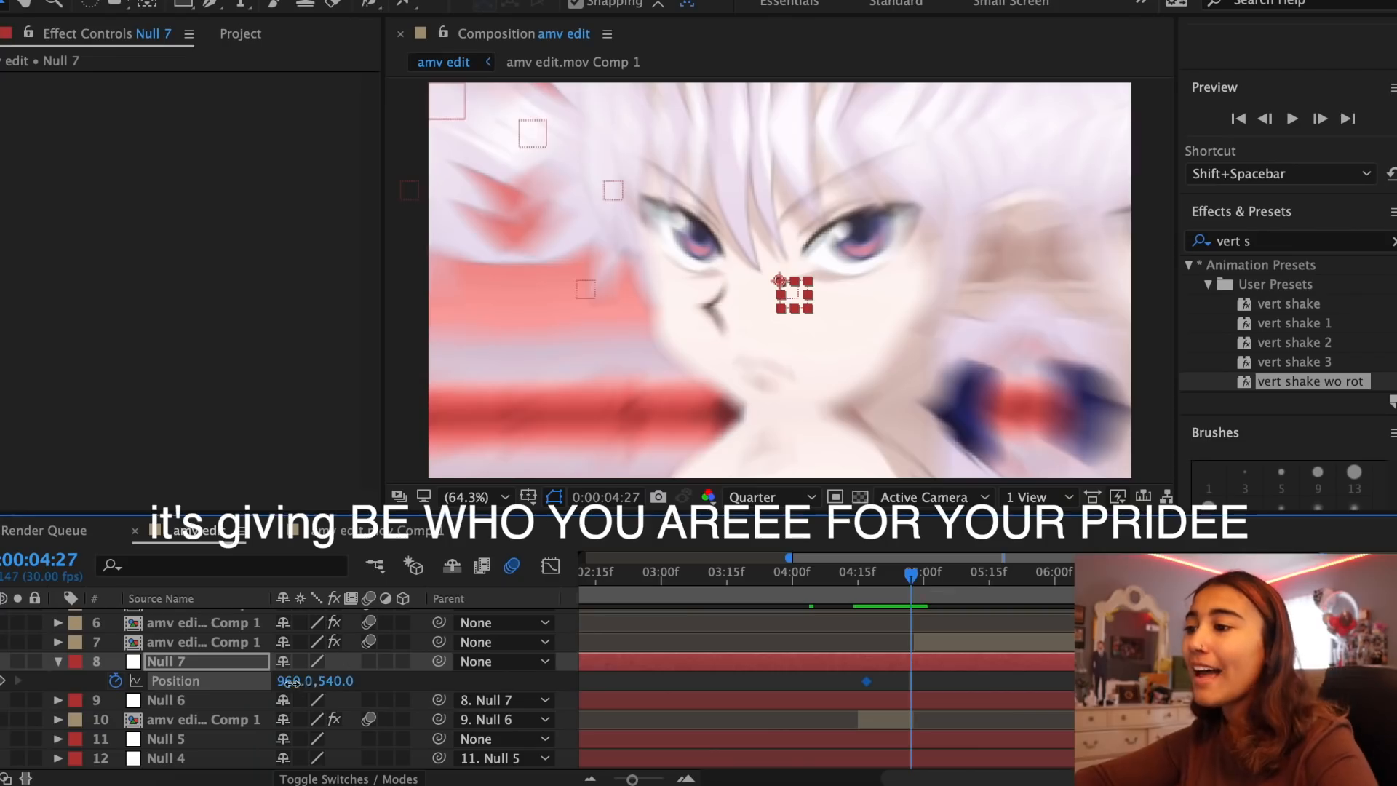
Set Null 7's Position to 1478, 540 at 0:00:04:27 and apply Easy Ease to its Position keyframes
key("shift+Right")
key("shift+Right")
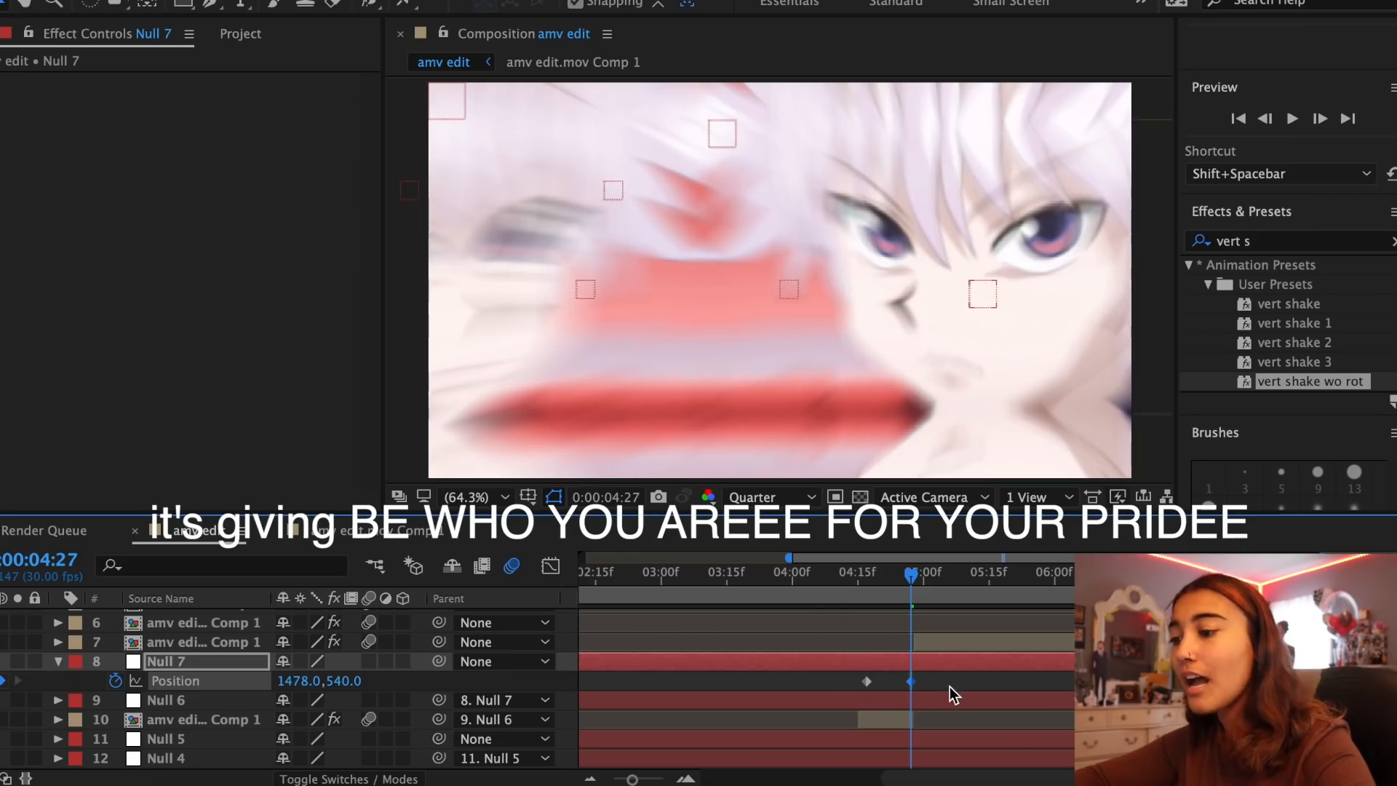
right_click(865, 682)
mouse_move(900, 767)
left_click(786, 637)
left_click(551, 566)
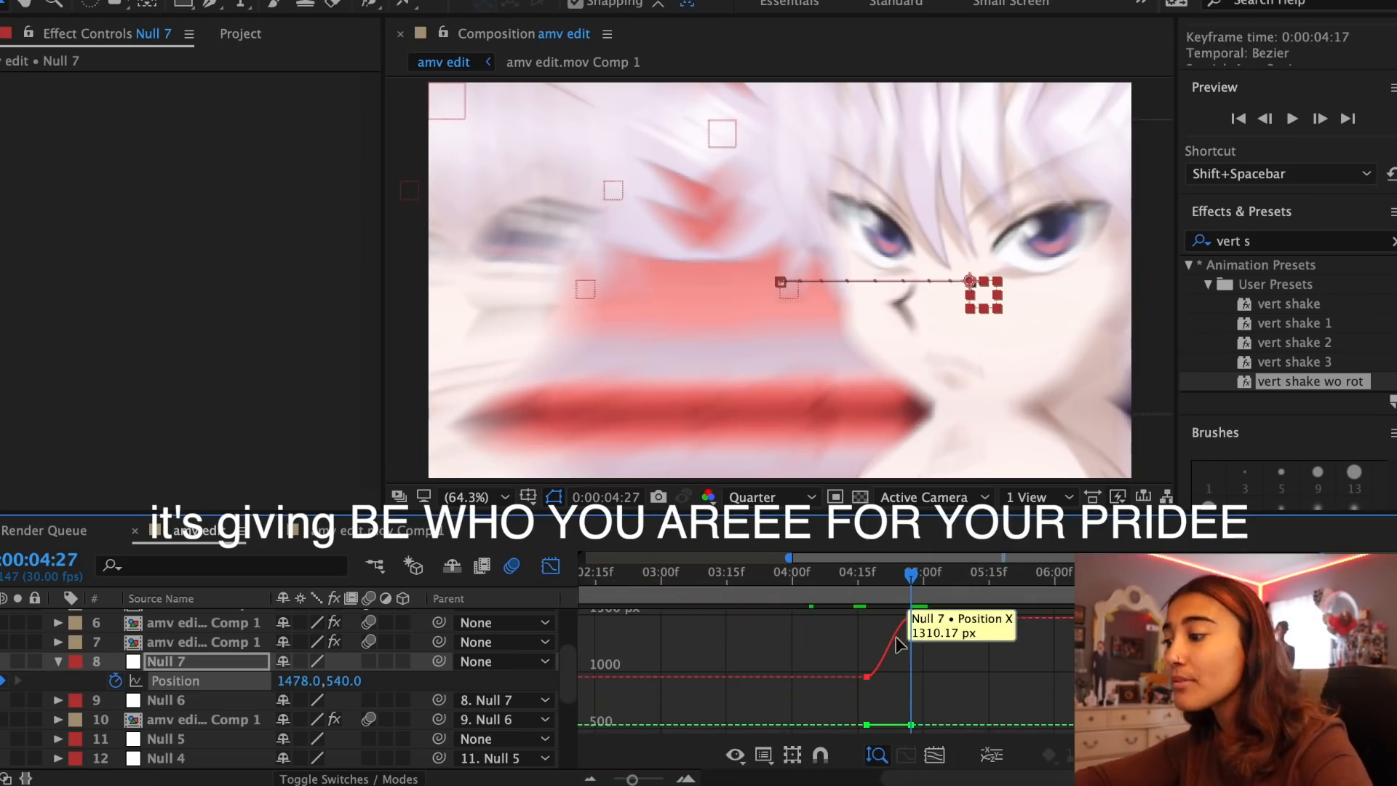
right_click(174, 682)
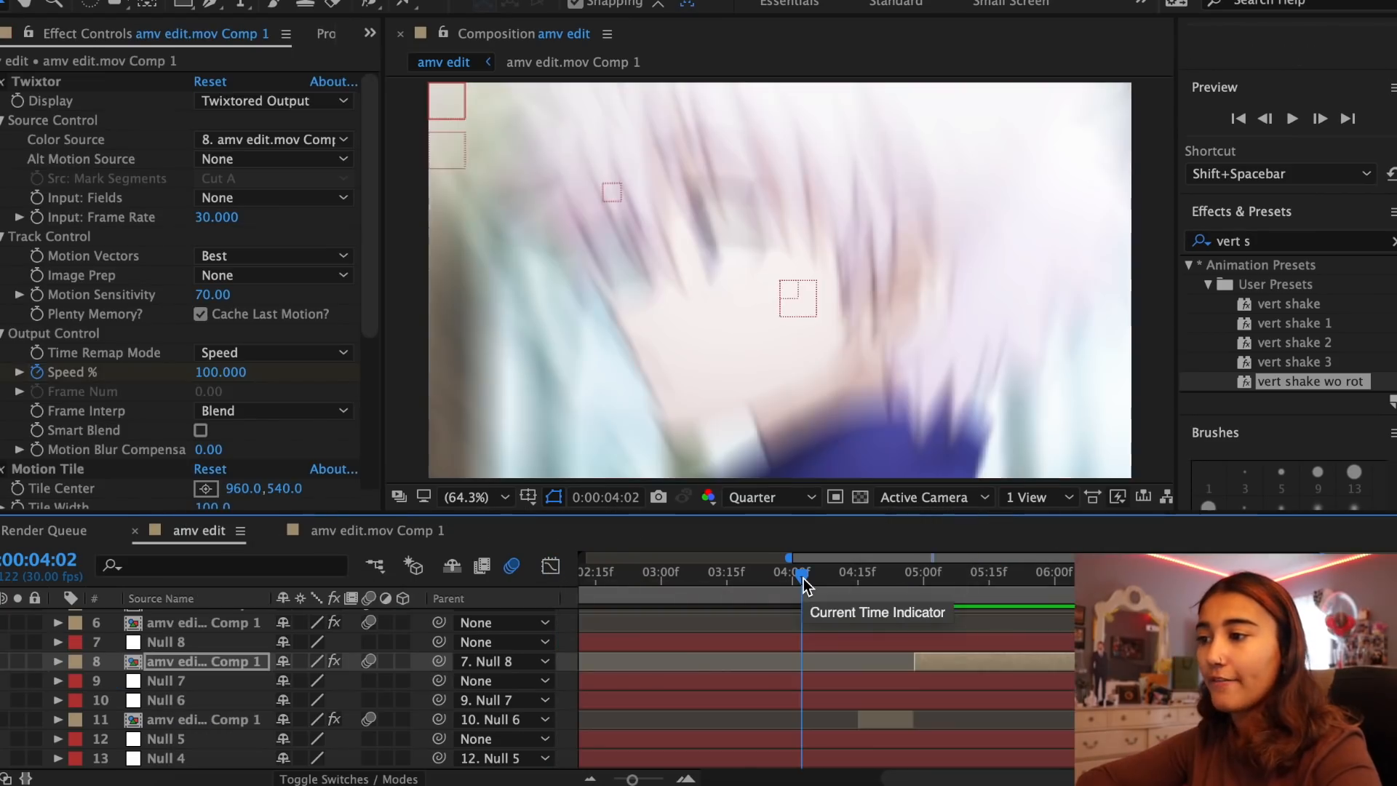
Apply Hue/Saturation to the layer 8 clip and keyframe its Channel Range at 0:00:05:14
key("space")
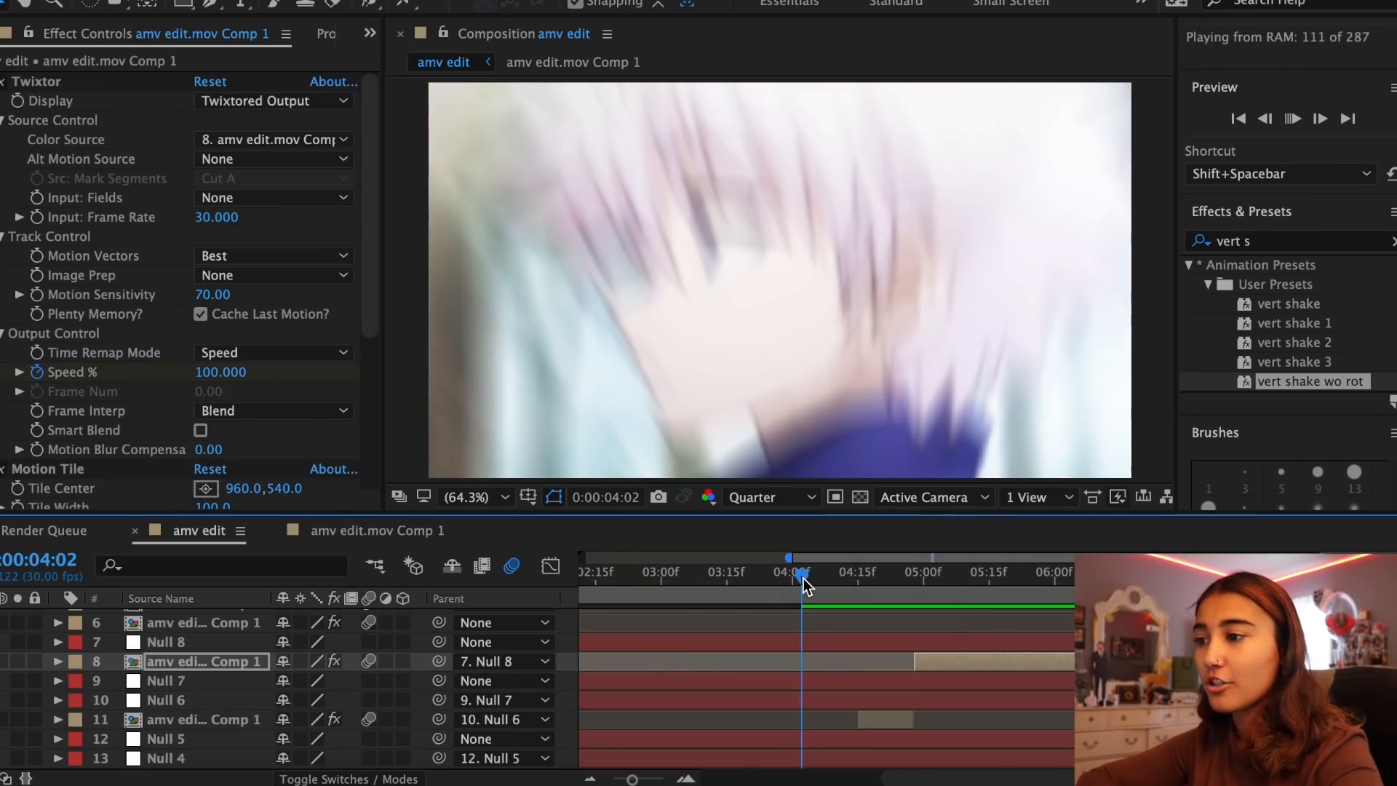
left_click_drag(804, 579, 984, 603)
left_click(1362, 240)
type("hue")
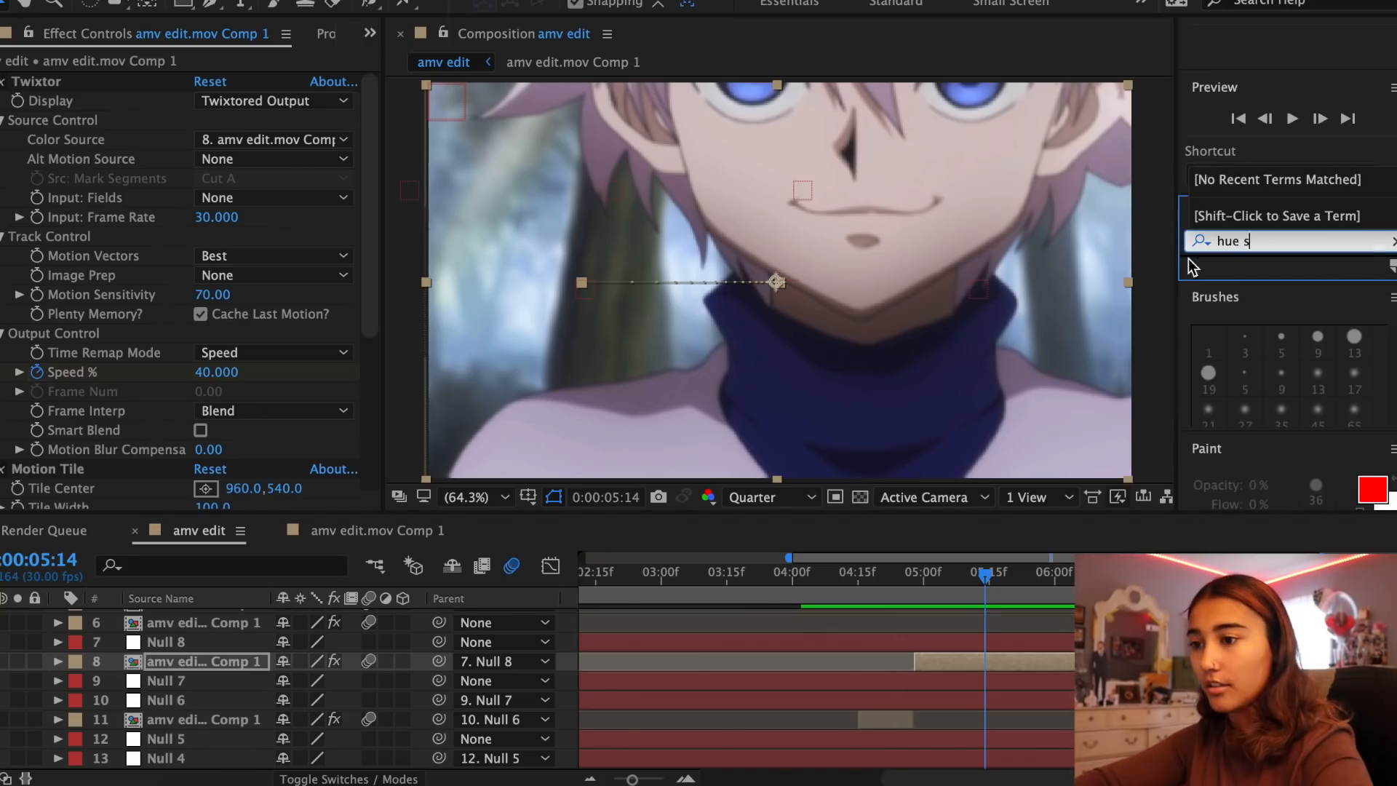
type("/")
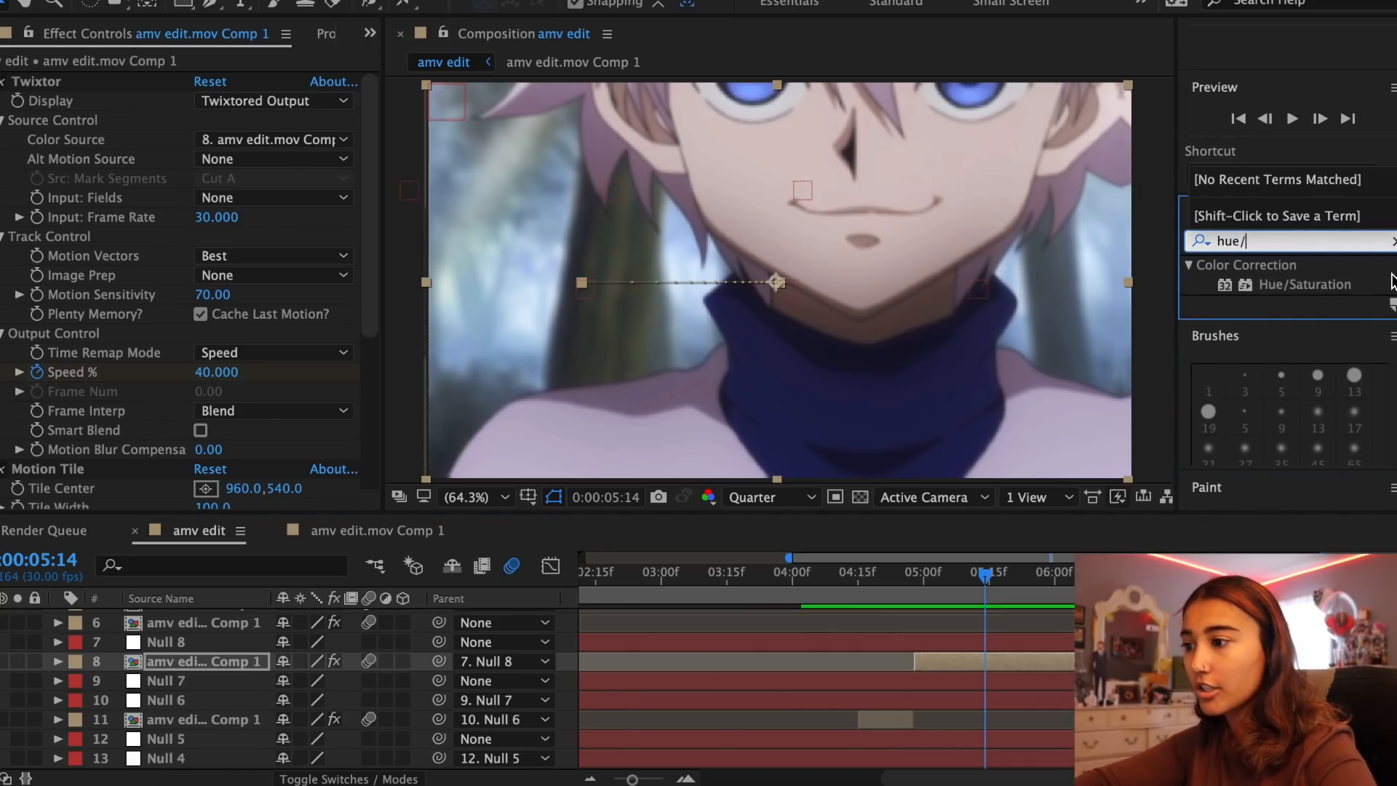
left_click(1326, 284)
left_click_drag(1036, 587, 1045, 586)
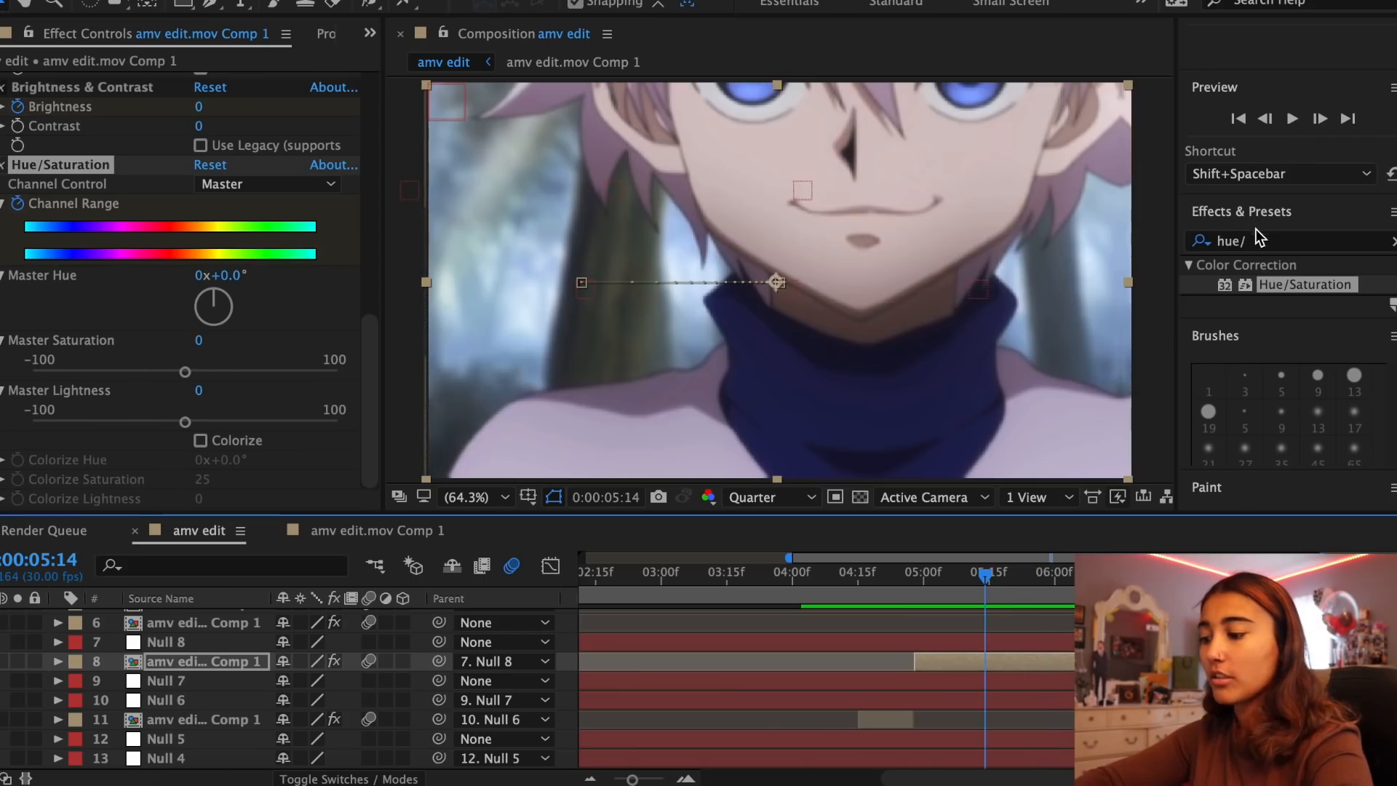
Add Wave Warp to the layer 8 clip with Smooth Noise, Direction 0°, and Wave Height keyframed to 30 at 0:00:05:28
type("wave wa")
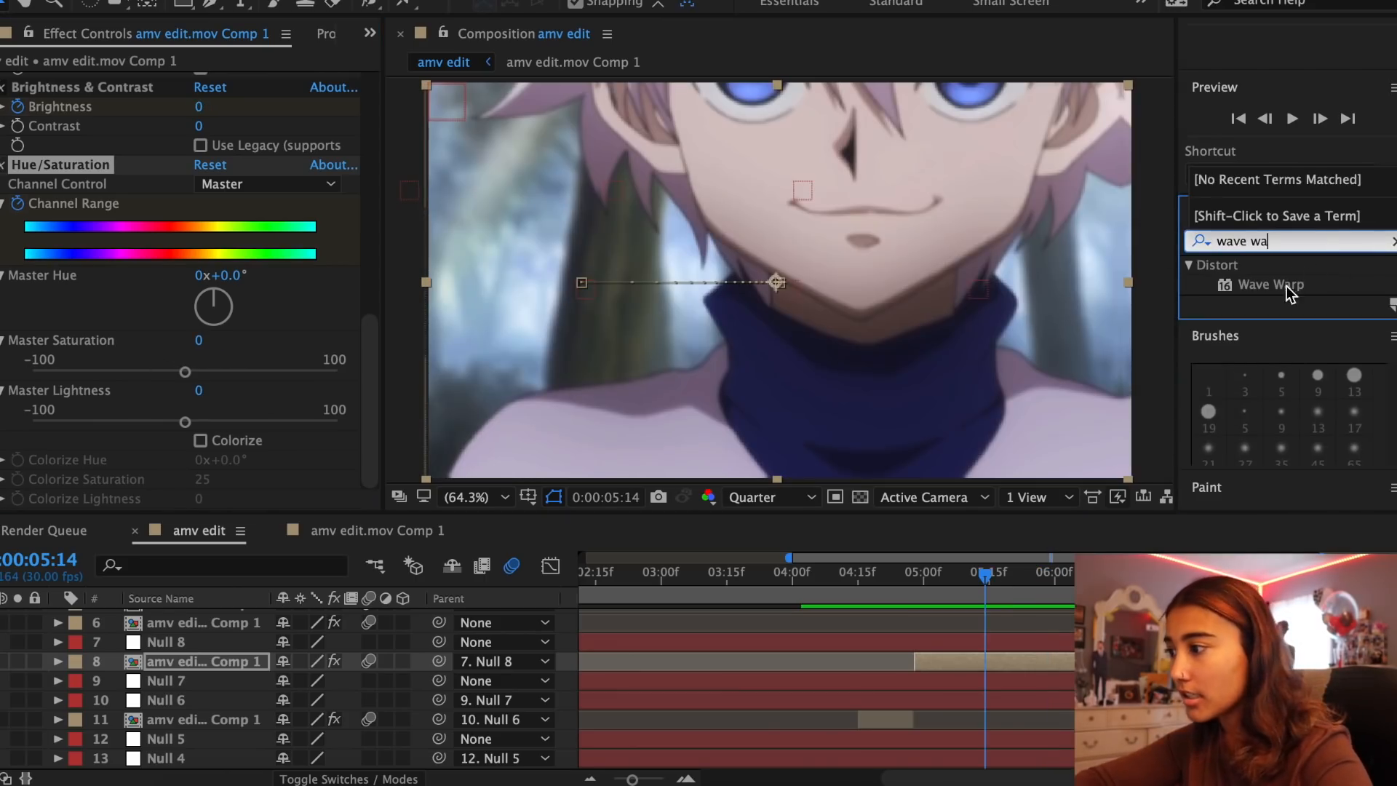
double_click(1286, 285)
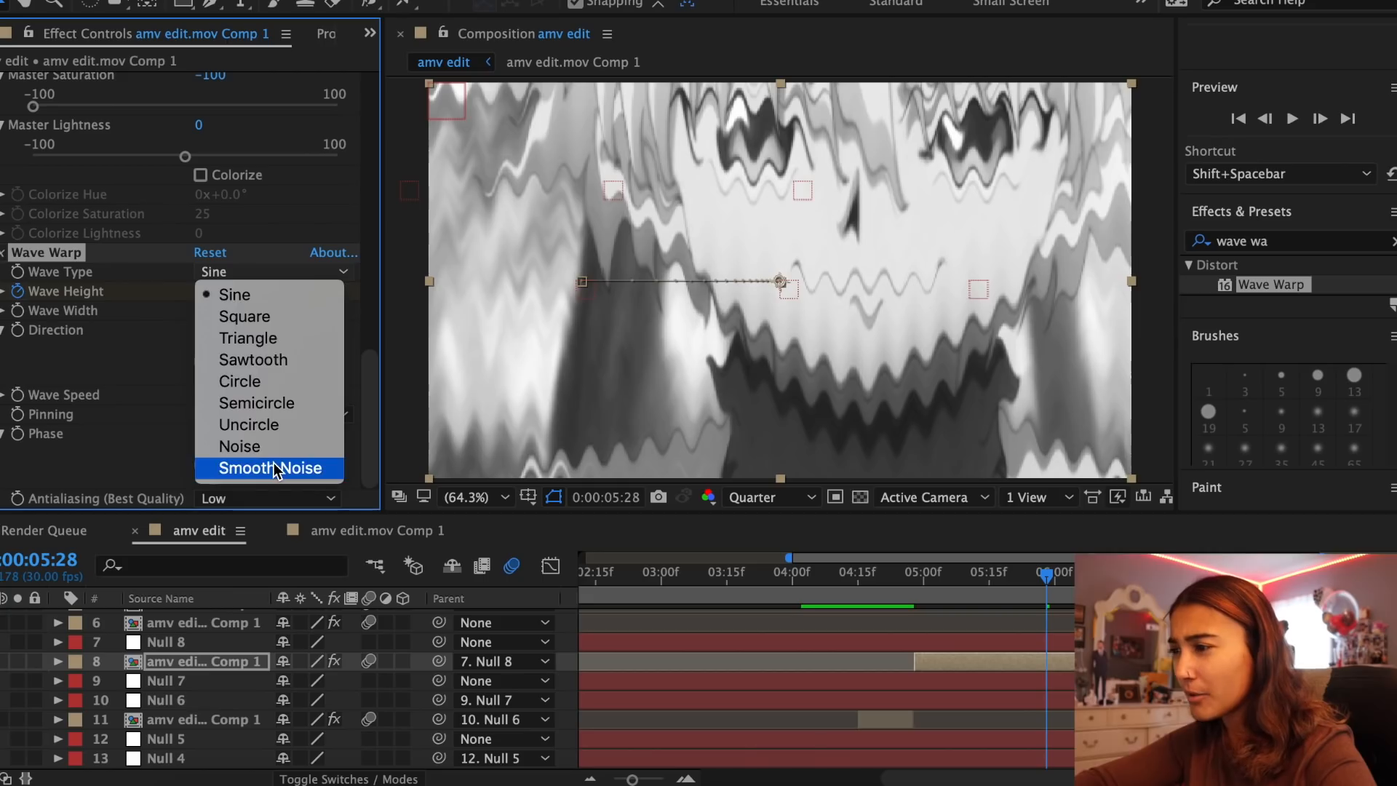
left_click(275, 468)
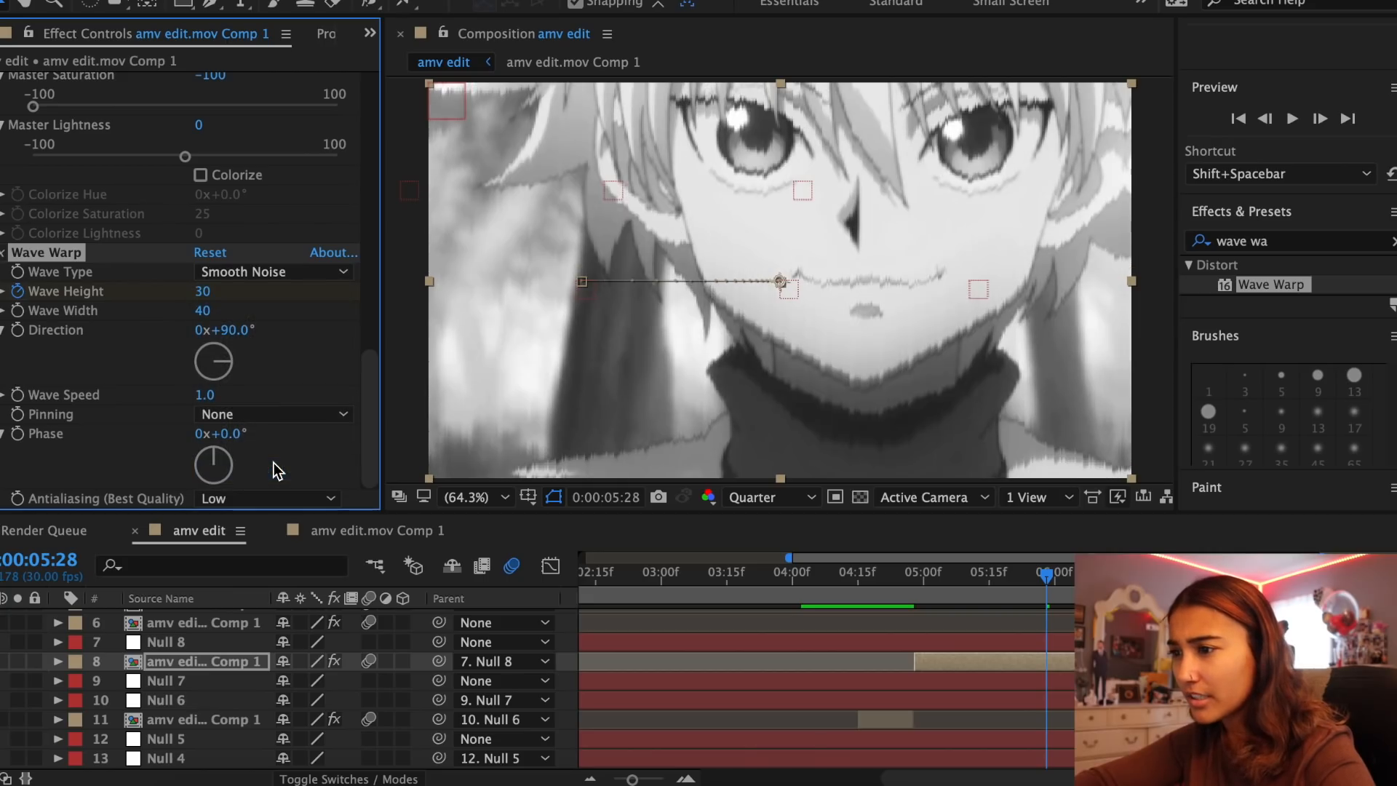
type("0")
key("Return")
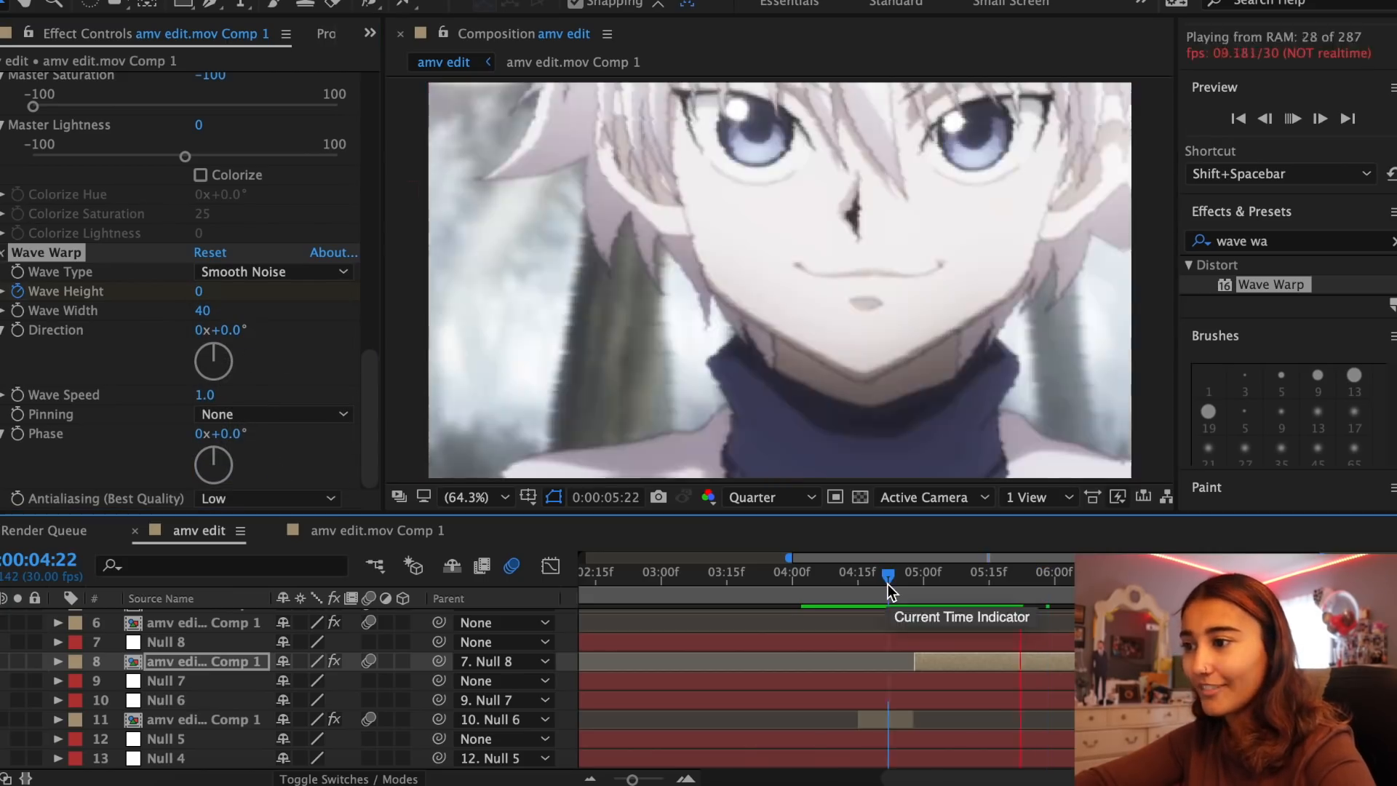
Pre-compose Null 8 and the layer 8 clip as Pre-comp 1, moving all attributes into the new composition
left_click_drag(888, 583, 941, 591)
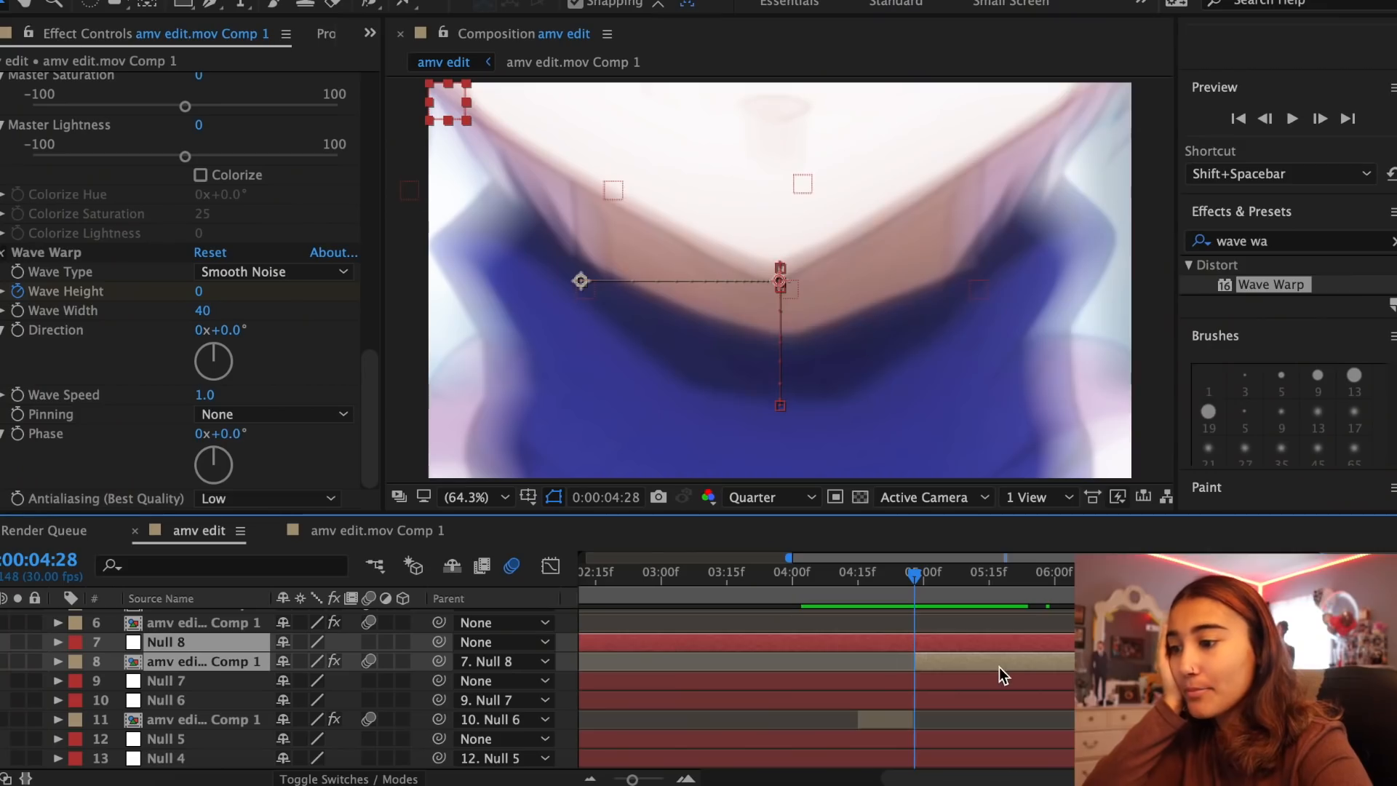
right_click(1007, 675)
left_click(1072, 591)
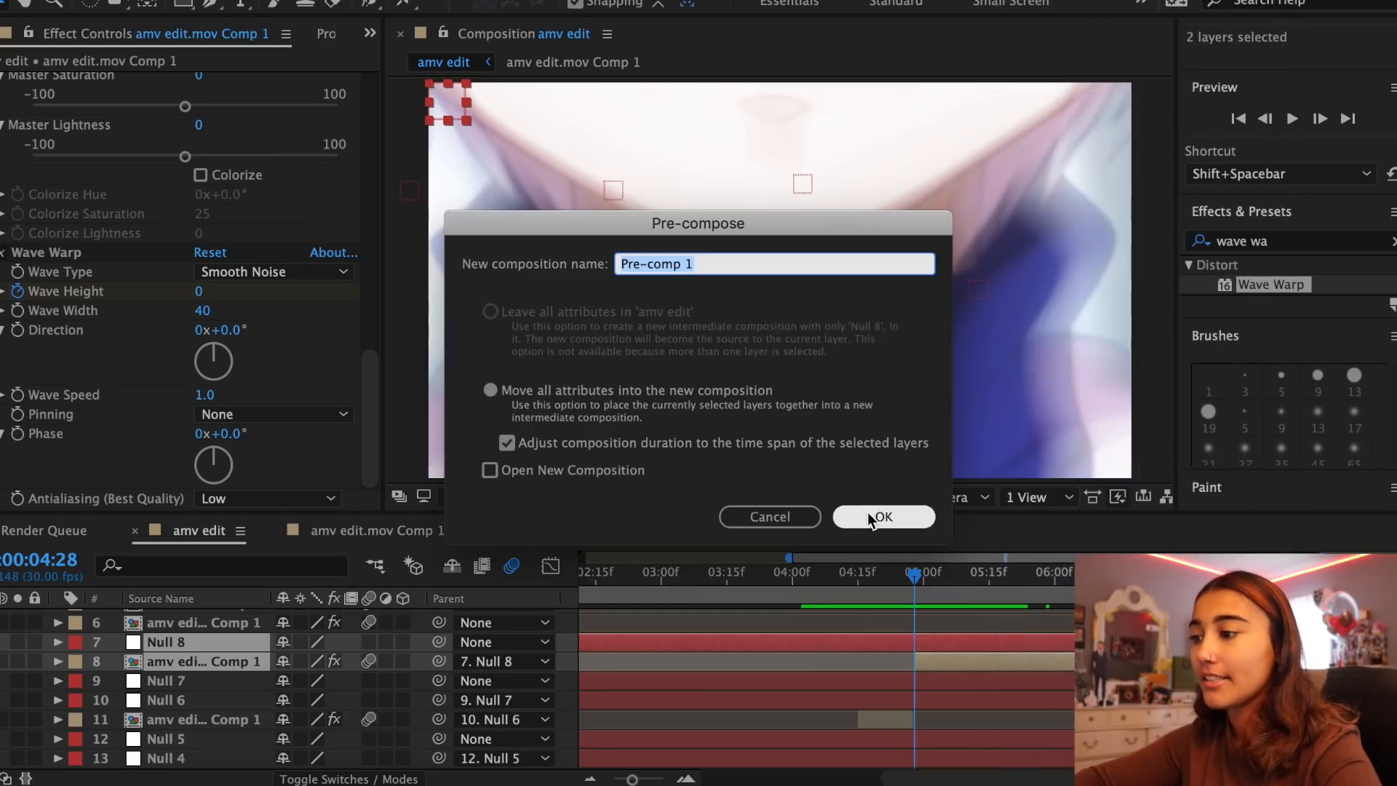
left_click(879, 519)
Apply the Flip + Flop preset and Camera Lens Blur with Blur Radius 10 to the lower Pre-comp 1
type("f")
type("lip")
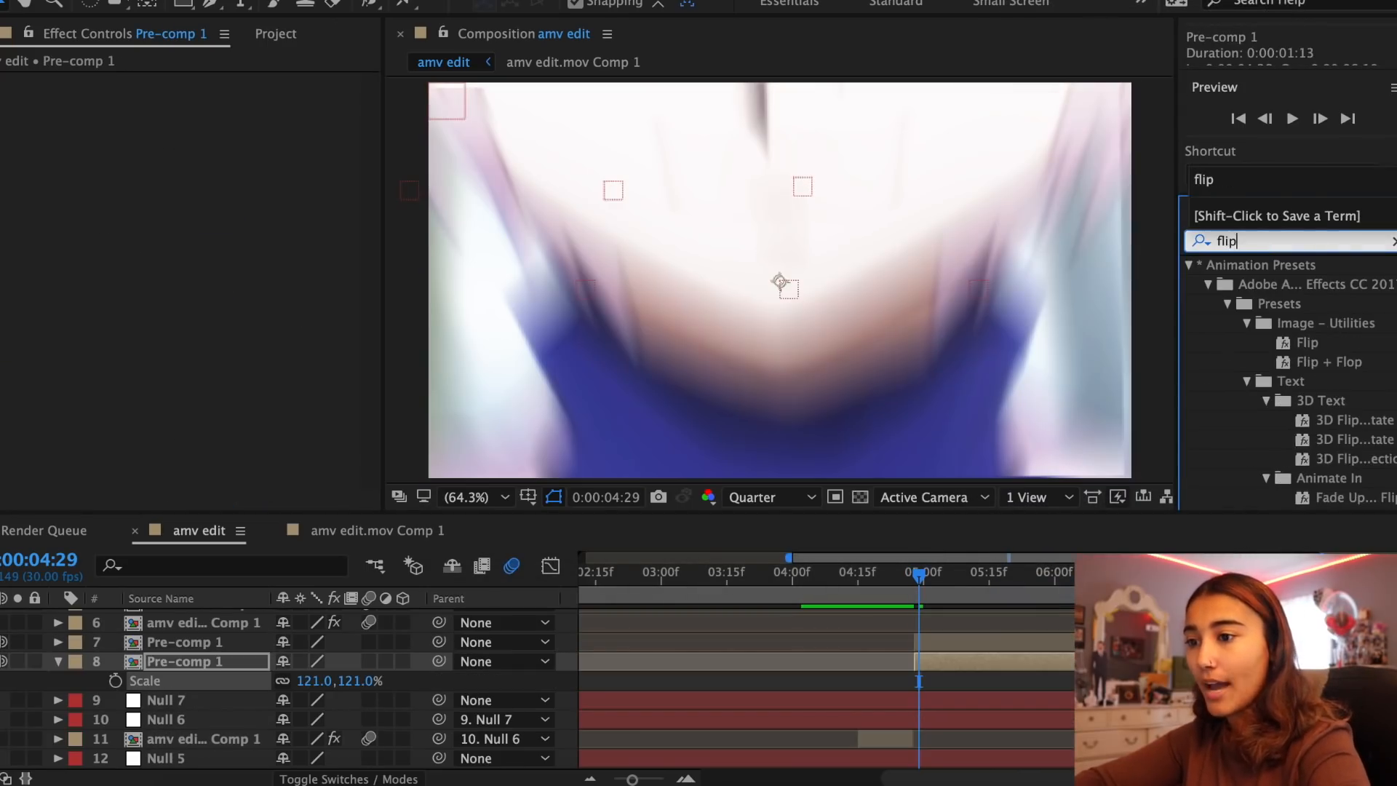
left_click_drag(1281, 343, 1117, 481)
left_click_drag(979, 657, 979, 661)
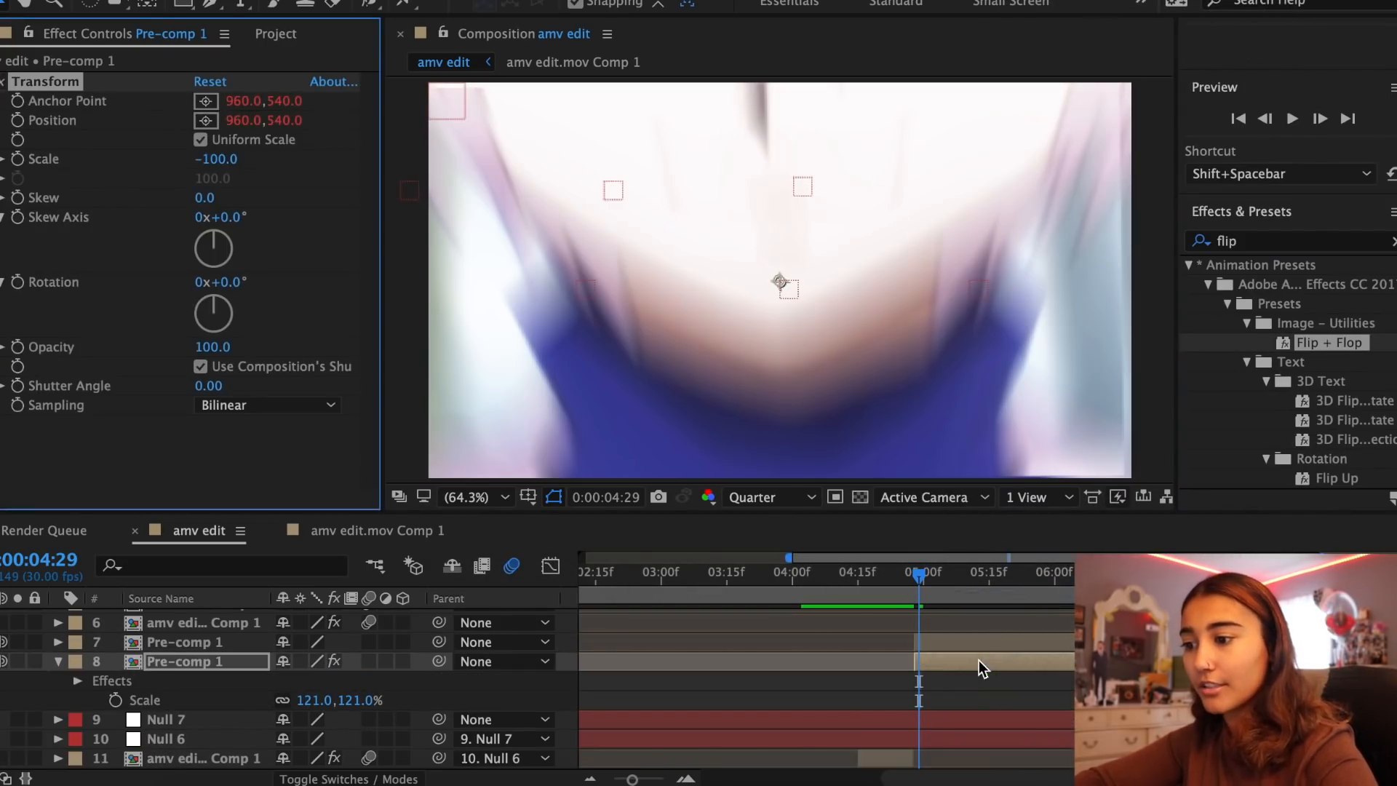
double_click(1236, 241)
type("camer")
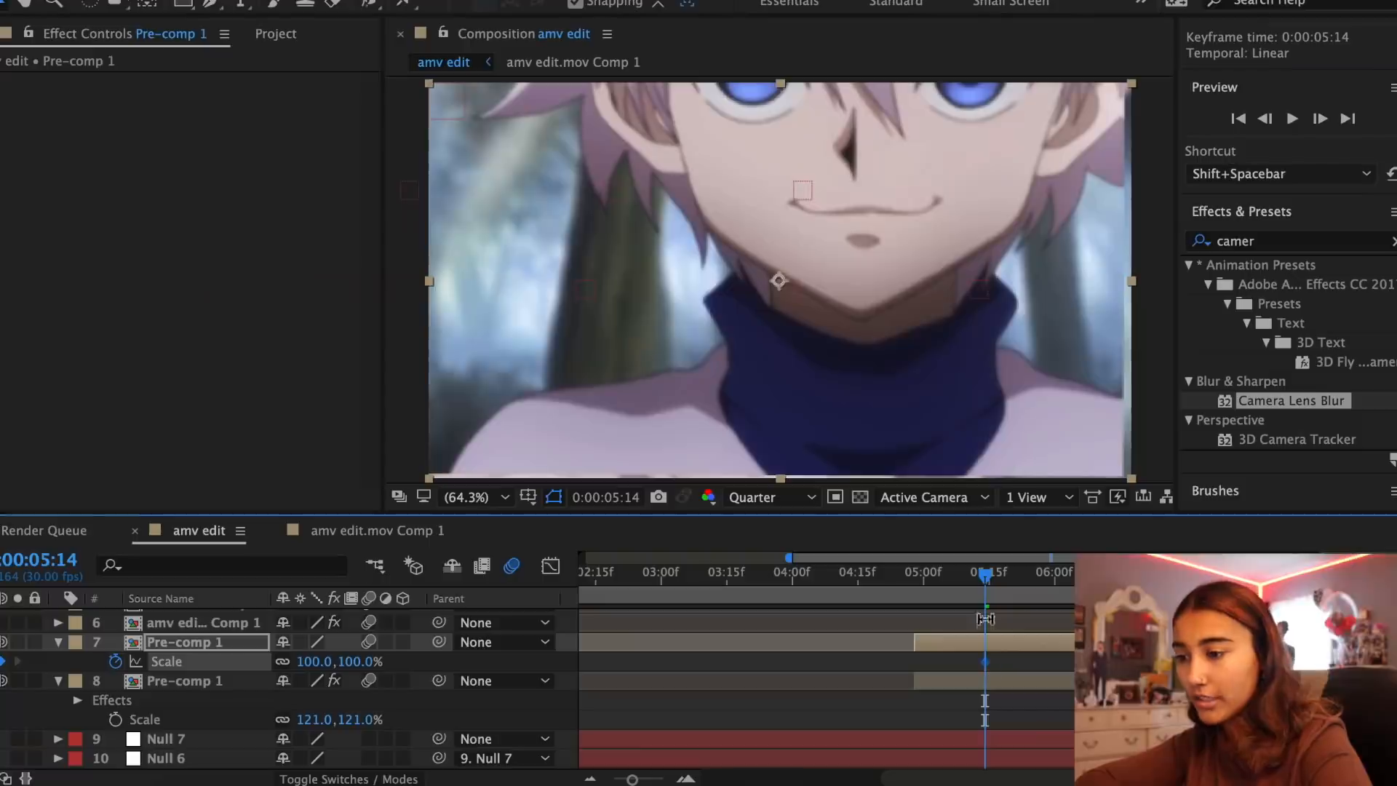
Keyframe the upper Pre-comp 1's Scale from 100% at 0:00:05:14 to 72% at 0:00:06:05, and apply Easy Ease to both keyframes
left_click_drag(998, 581, 1076, 593)
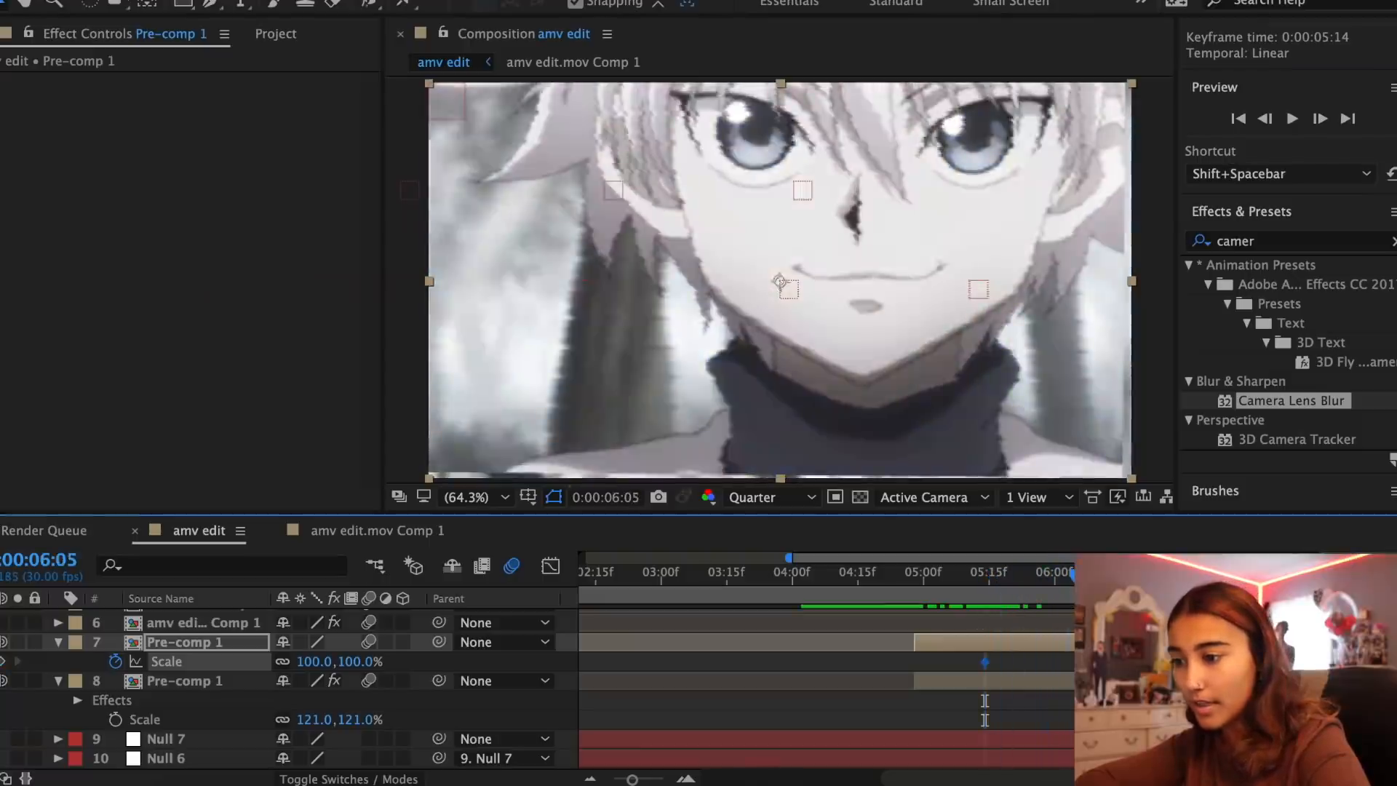
left_click_drag(308, 661, 279, 659)
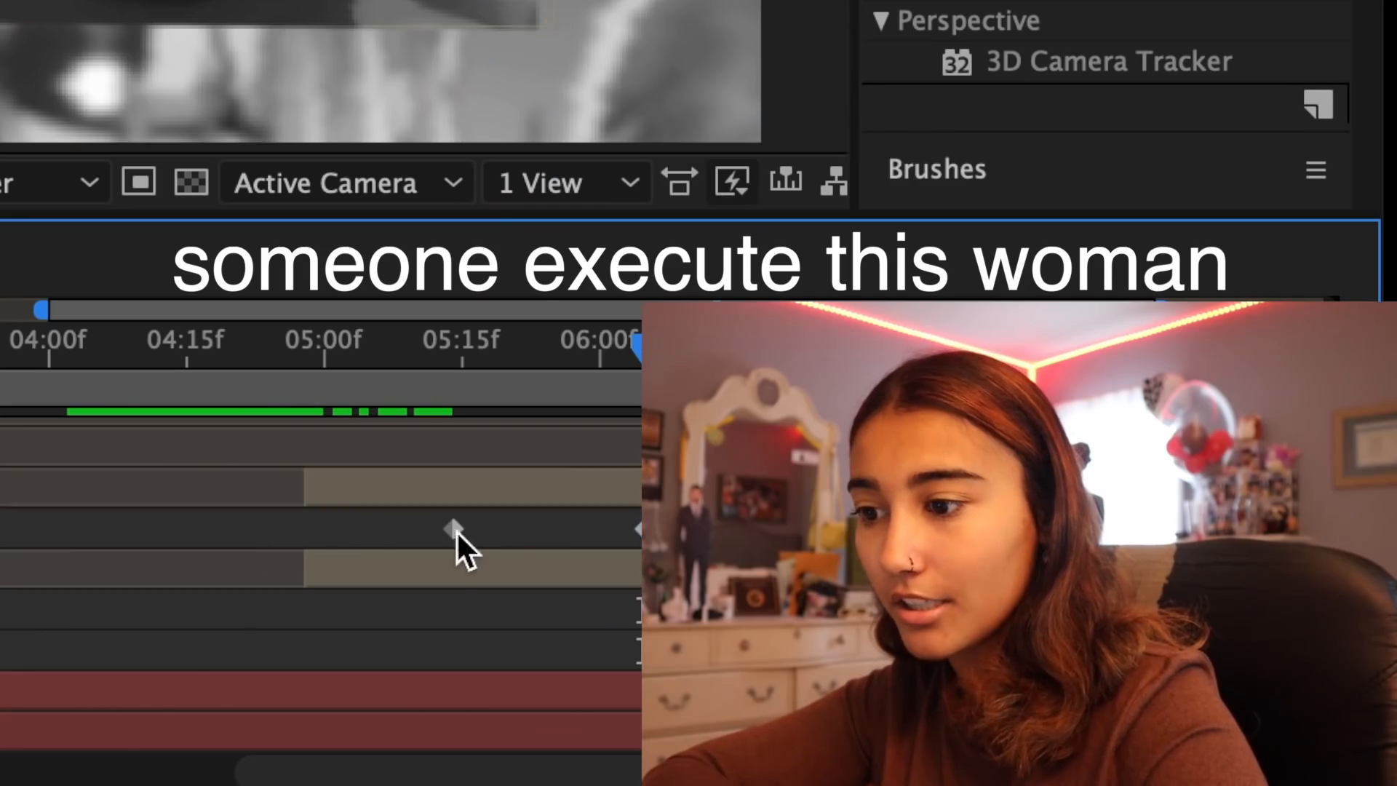
left_click(985, 662)
right_click(459, 527)
mouse_move(513, 753)
left_click(218, 392)
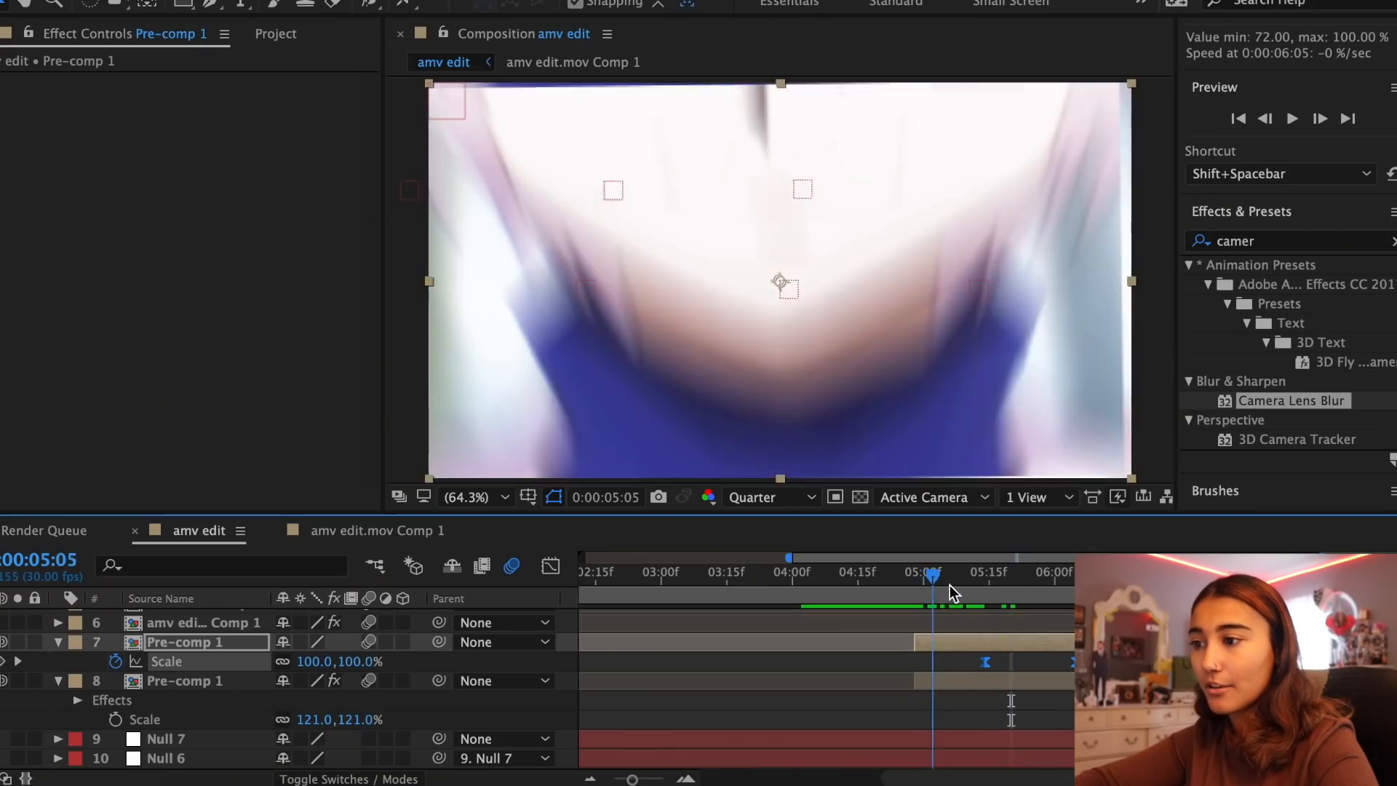
Add Drop Shadow with Distance 84 and keyframed S_EdgeRays to the upper Pre-comp 1, starting the rays at 0:00:05:14
left_click_drag(950, 585, 1044, 582)
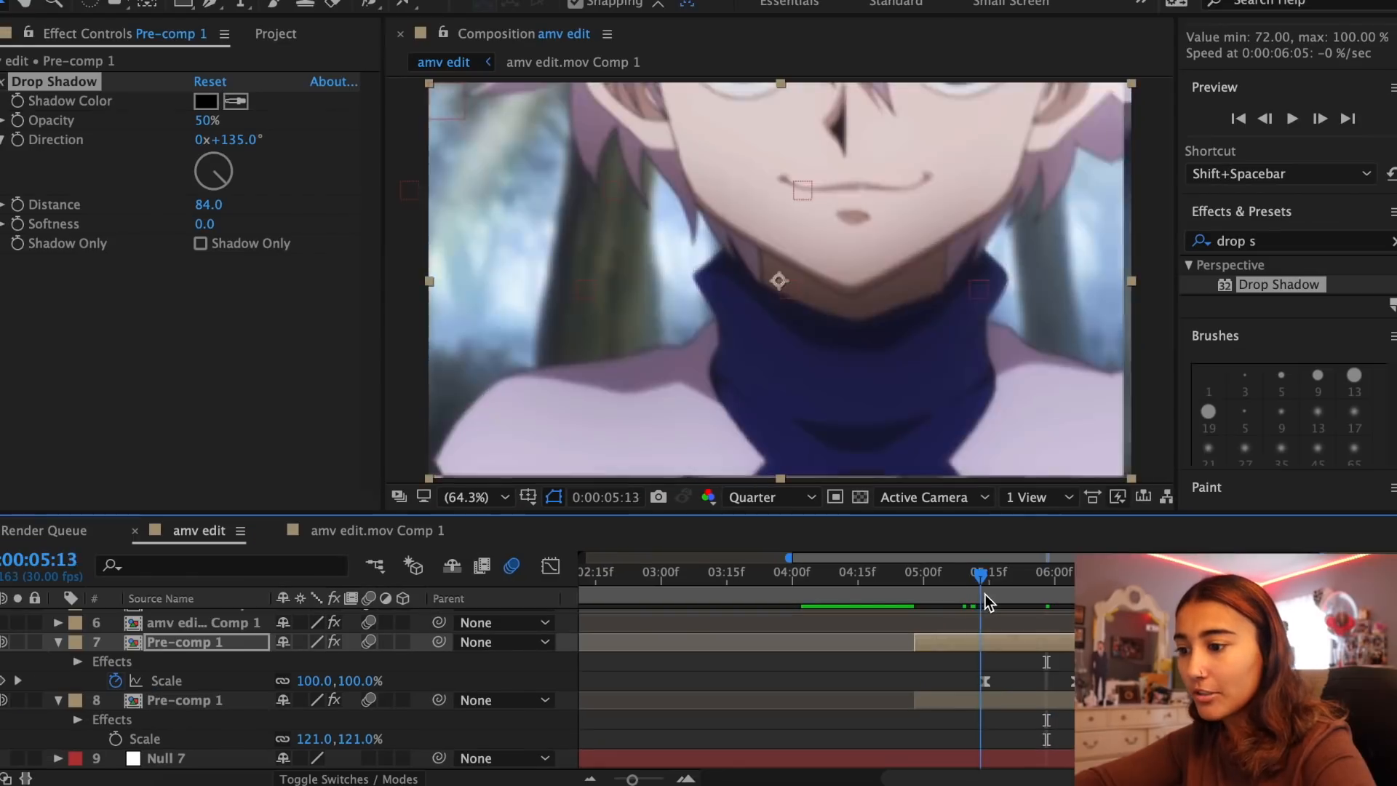
left_click(985, 594)
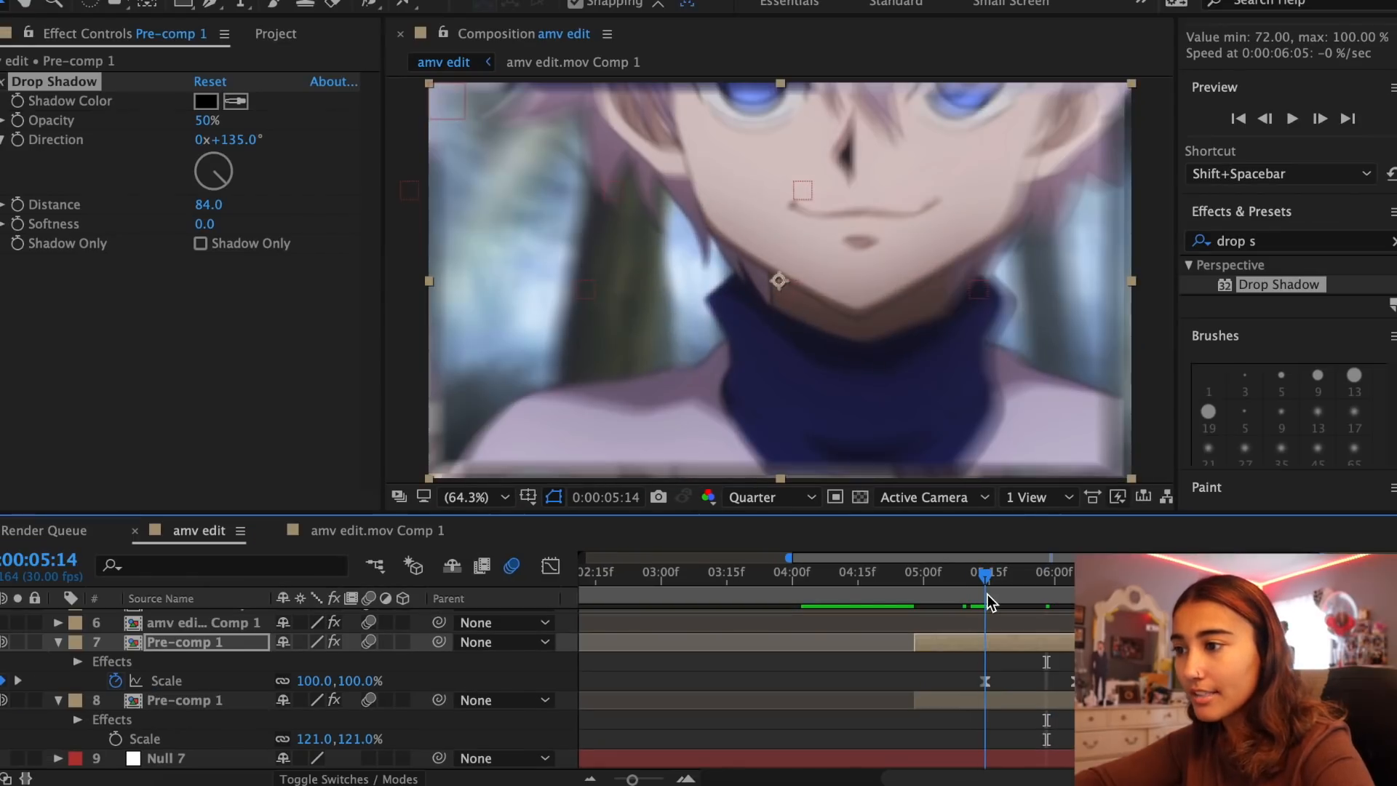
triple_click(1266, 240)
type("edger")
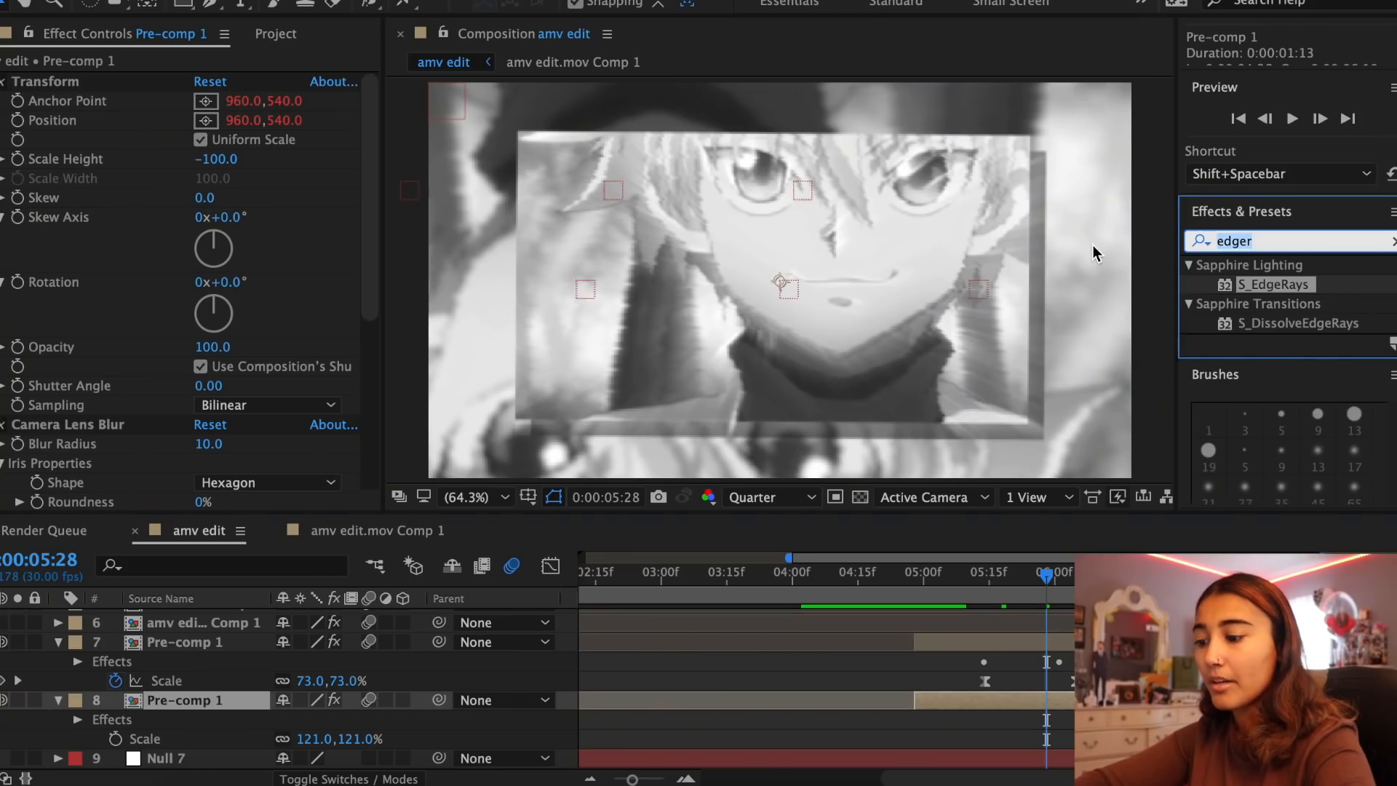
Apply S_Tint to the lower Pre-comp 1 with Tint Lights set to red FF0000
triple_click(1266, 241)
type("tint")
left_click(1267, 421)
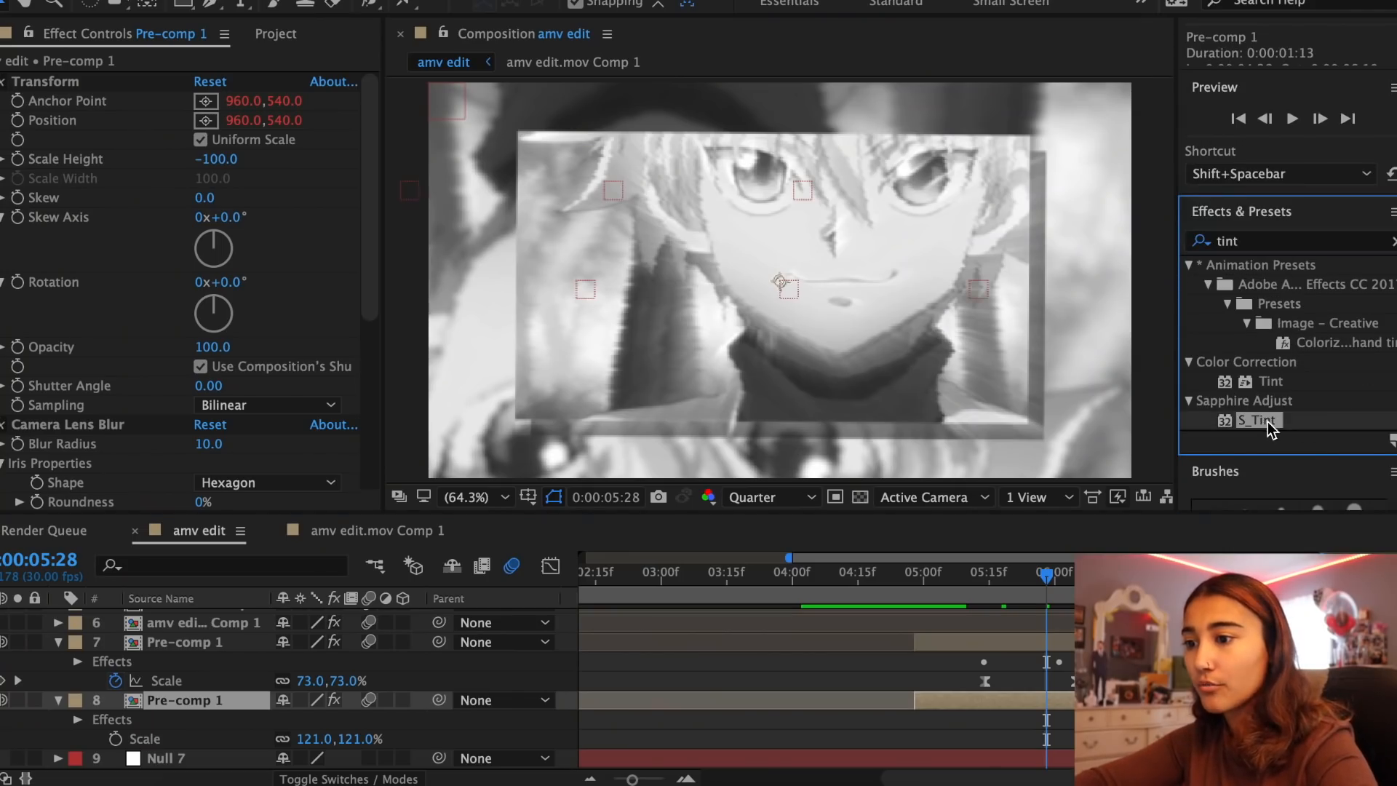
double_click(1261, 420)
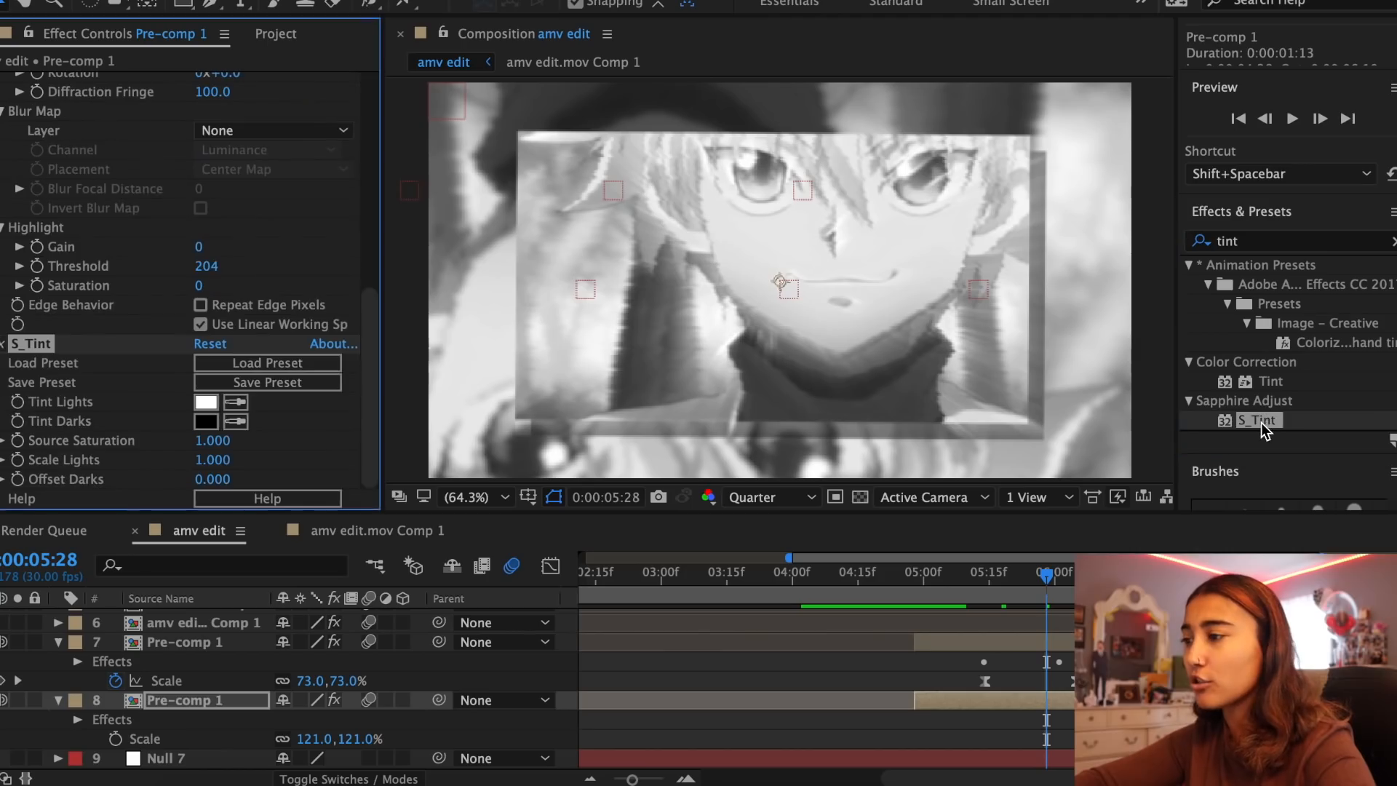
left_click(206, 401)
type("FF0000")
left_click(946, 186)
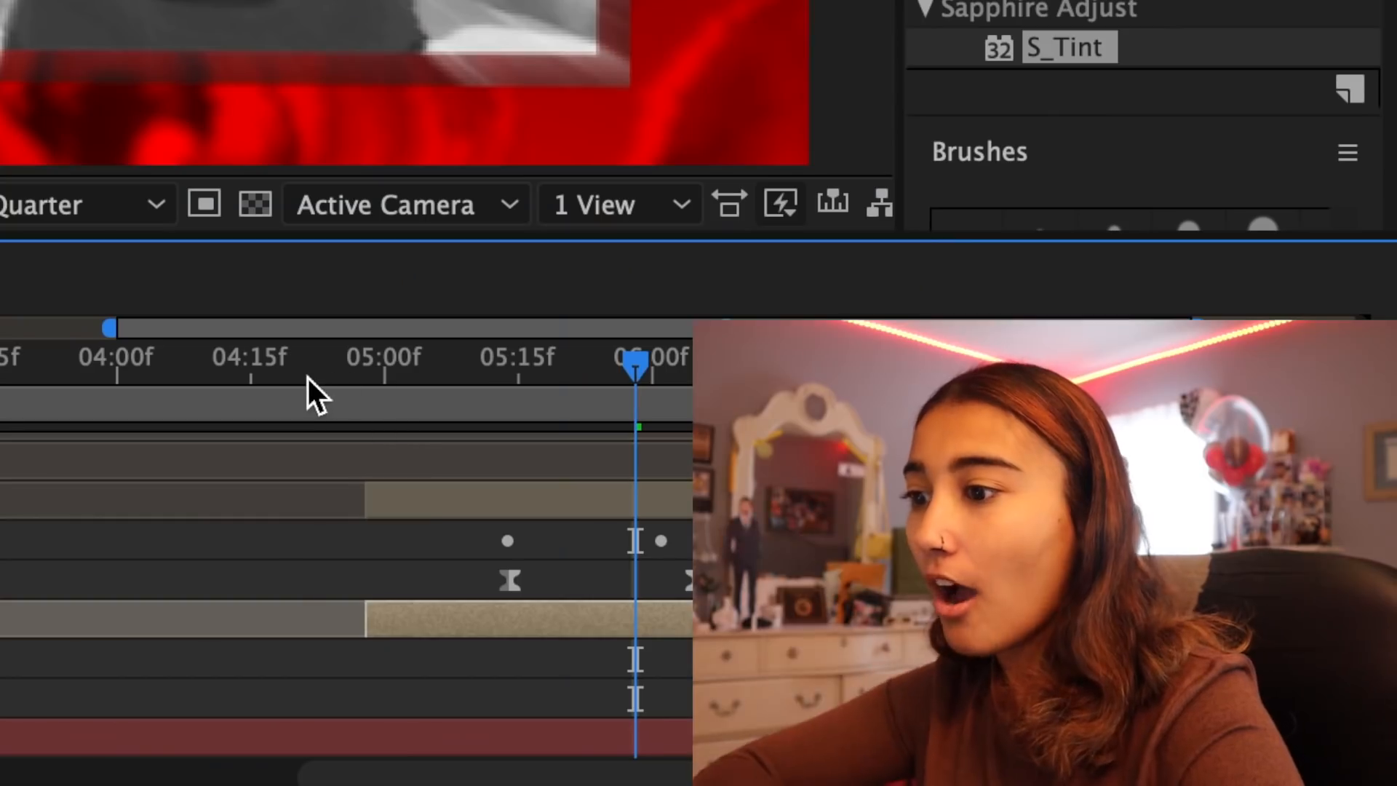
left_click(308, 378)
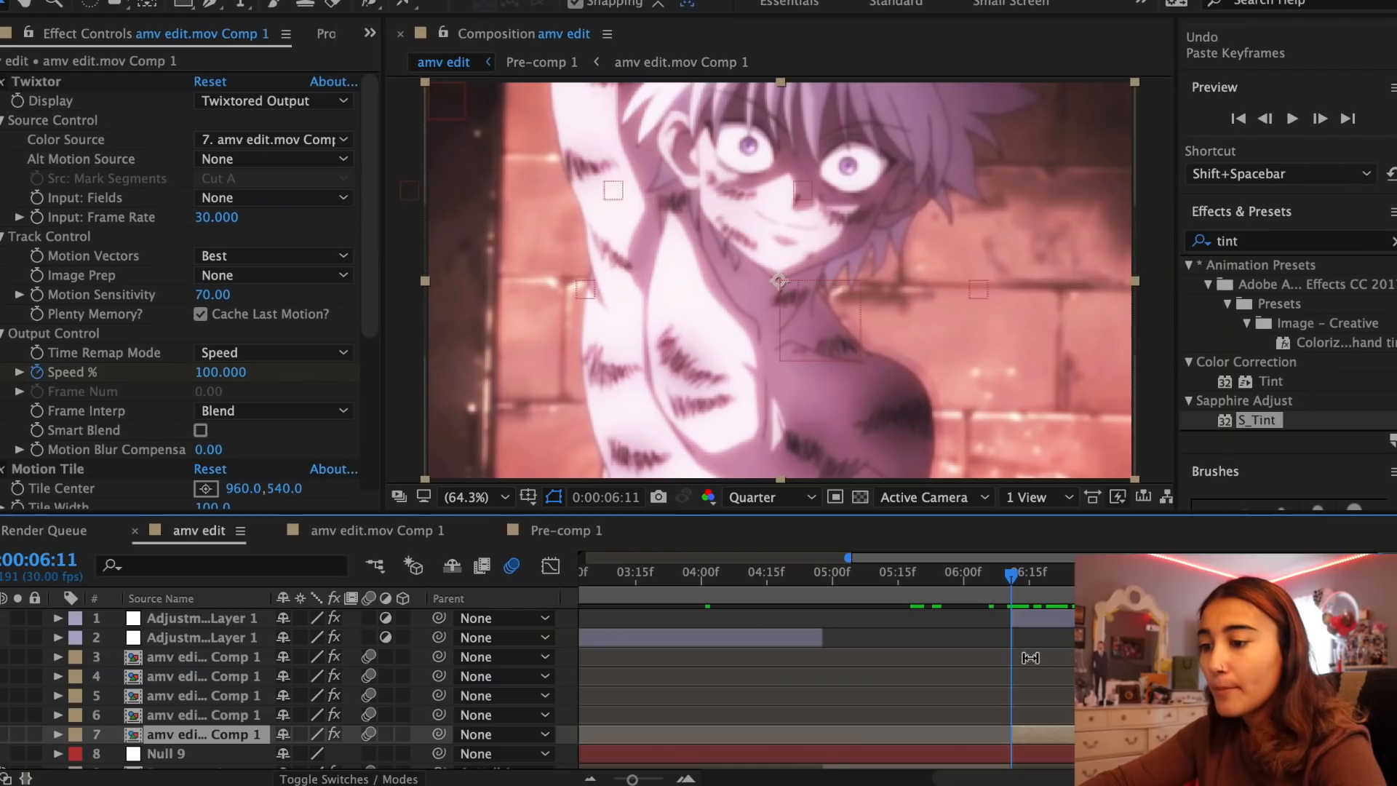
Paste the Scale zoom keyframes, starting at 220%, onto the layer 7 clip at 0:00:06:11
key("u")
scroll(1047, 691, "down", 4)
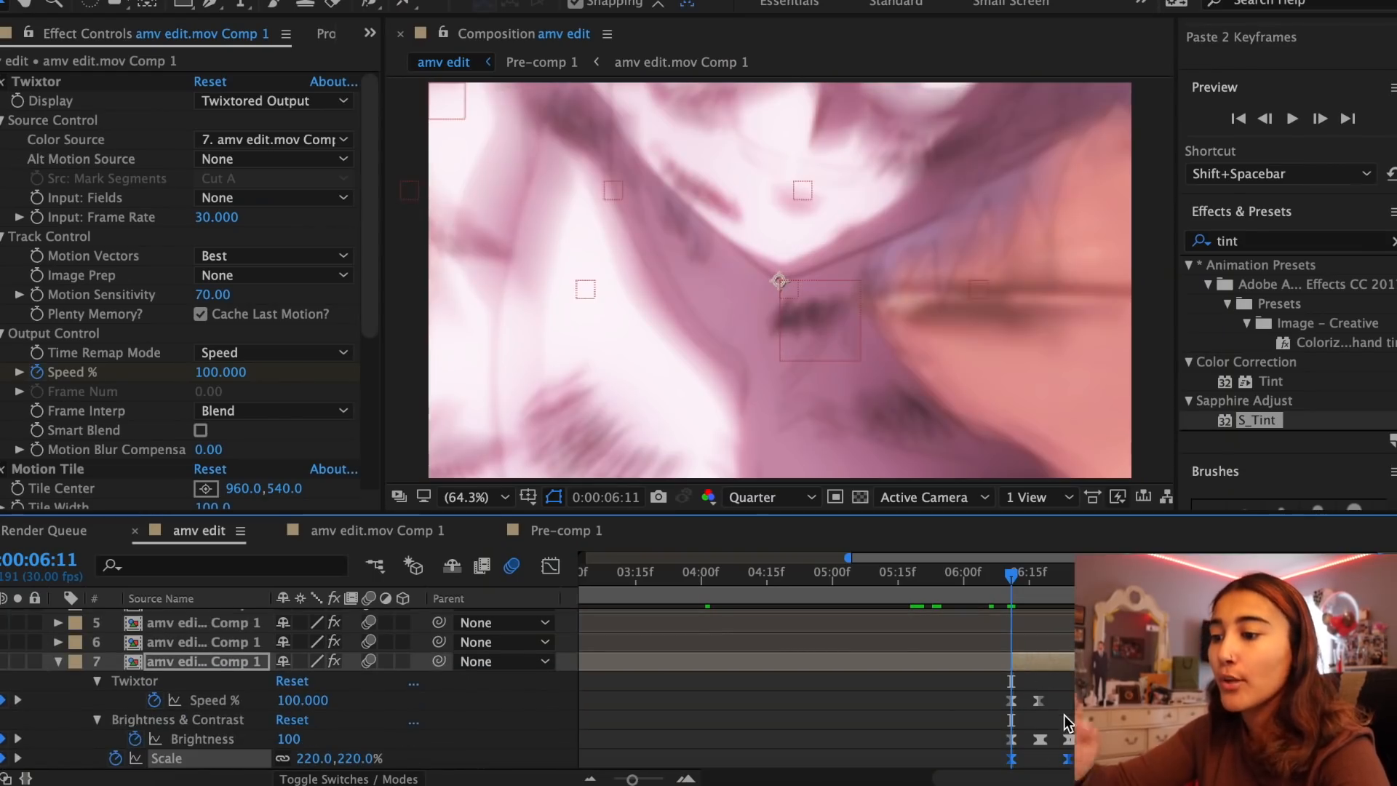
scroll(1068, 720, "down", 2)
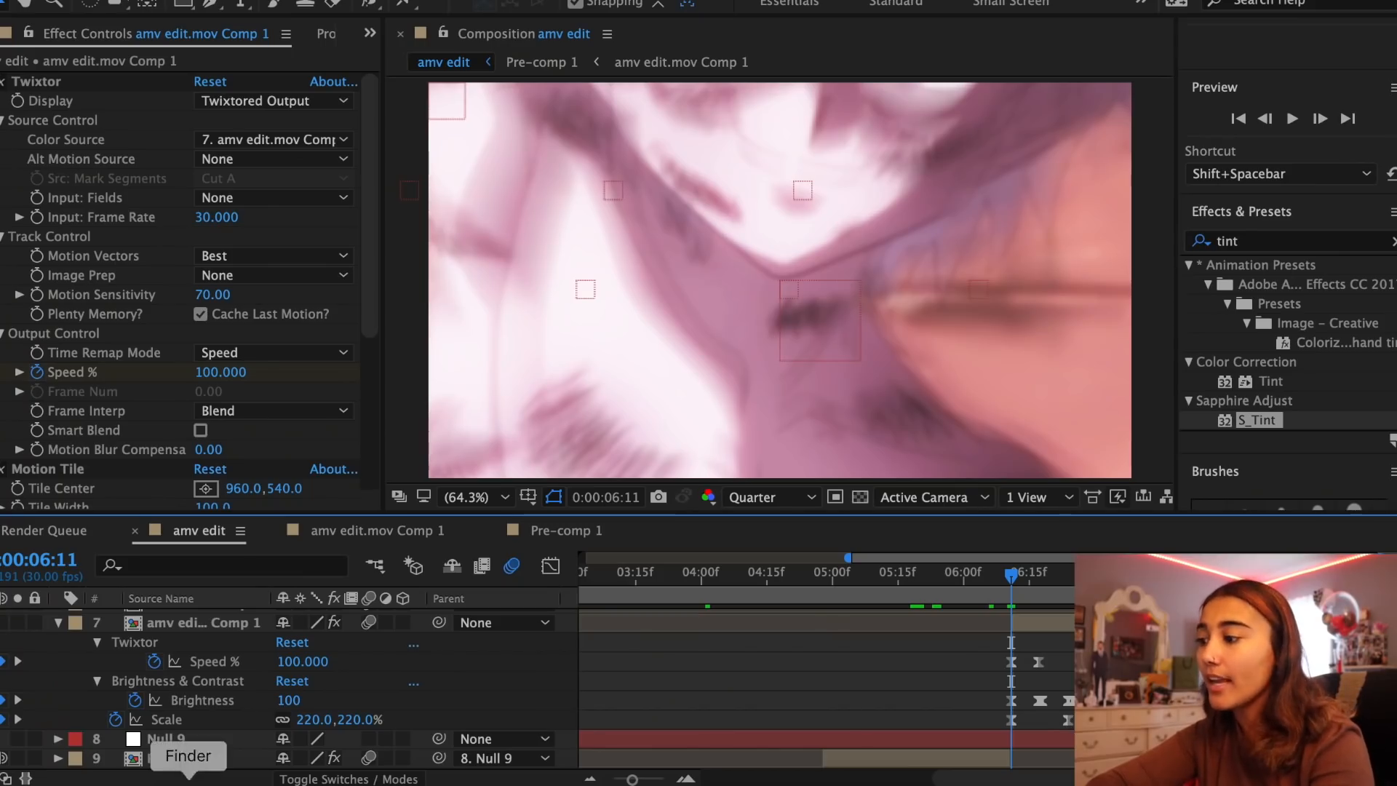
left_click(58, 623)
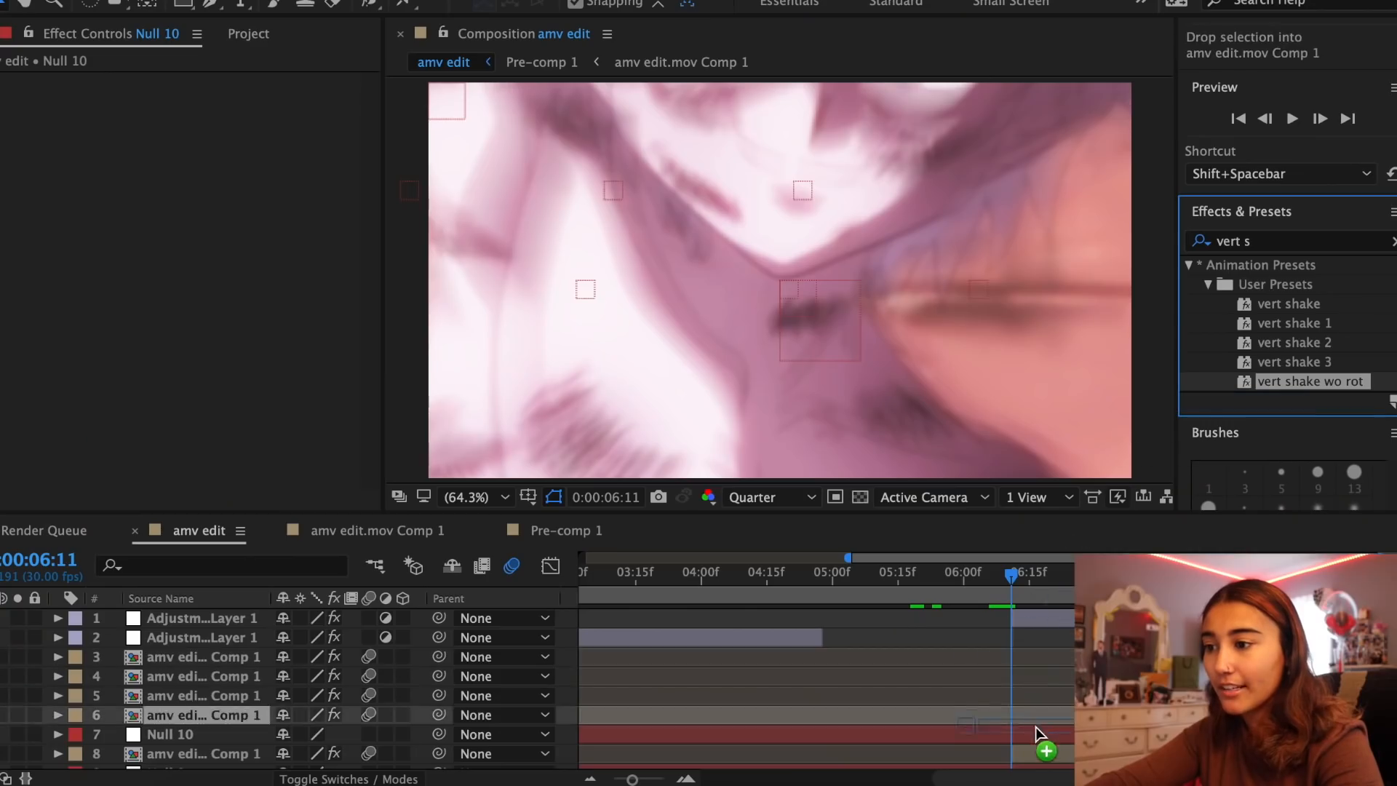
Apply the vert shake wo rot preset to Null 10 and parent the layer 8 clip to Null 10
left_click(1036, 732)
scroll(1036, 732, "down", 2)
left_click(1031, 684)
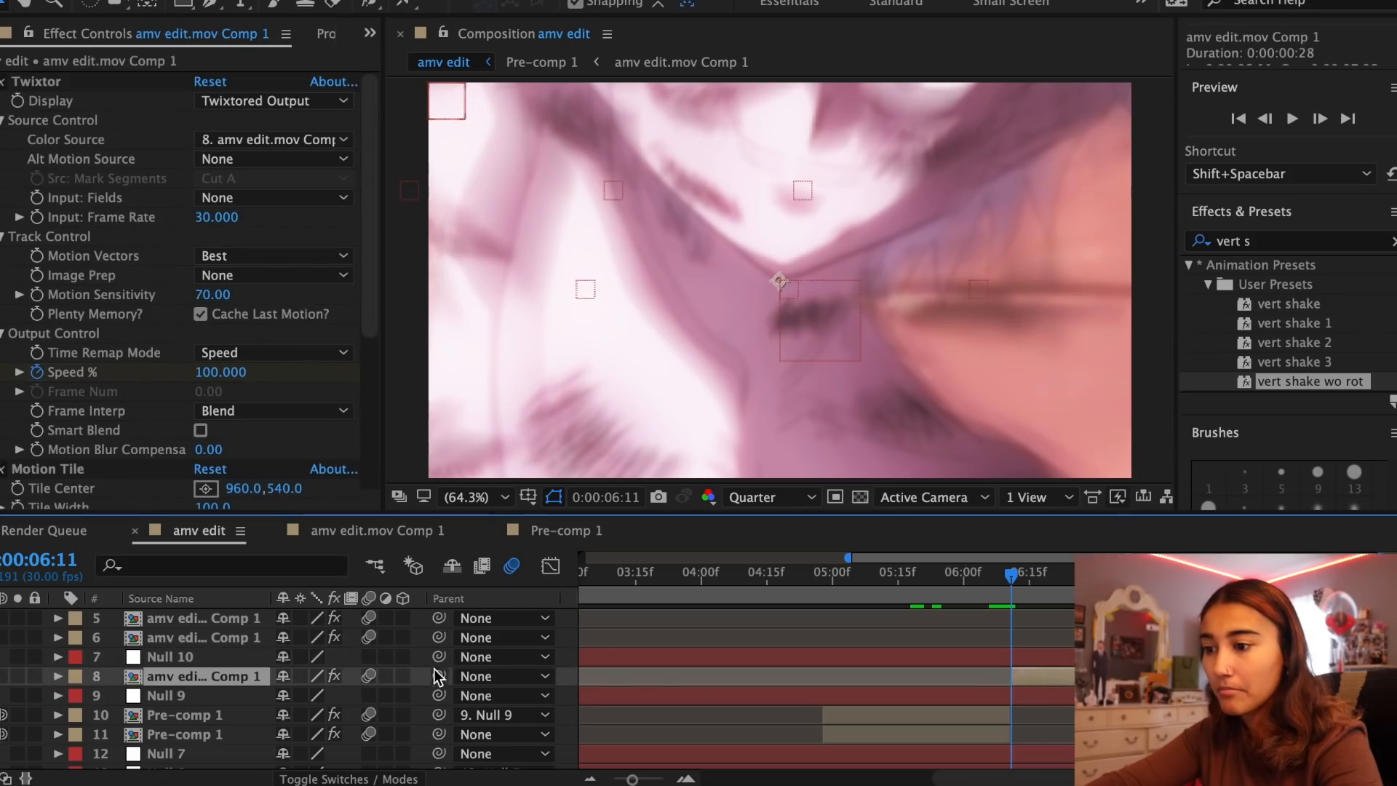
left_click_drag(438, 675, 975, 657)
left_click_drag(778, 283, 780, 381)
left_click(1037, 600)
left_click(1038, 600)
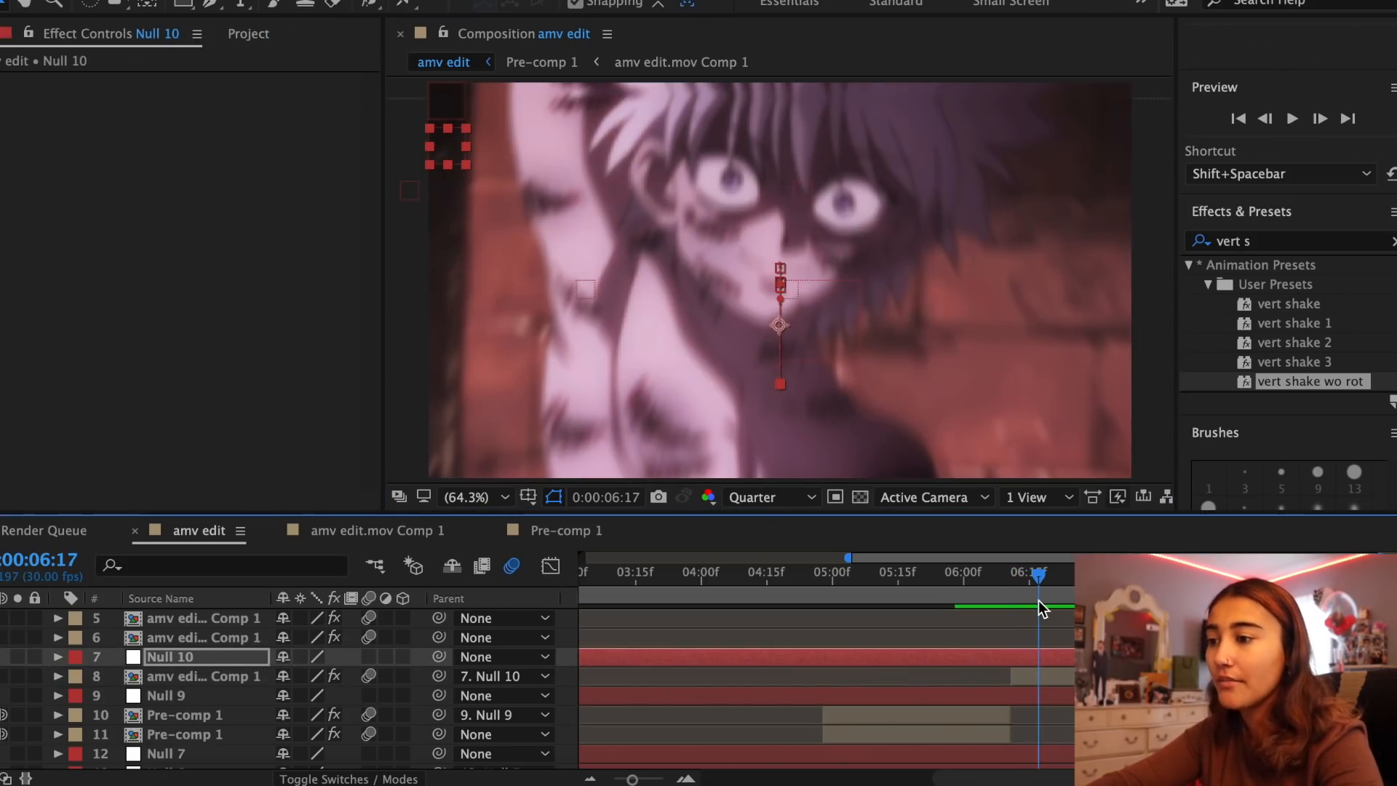
Add Null 11 with eased Scale keyframes and reshape their speed curves in the graph editor
left_click(402, 0)
mouse_move(413, 0)
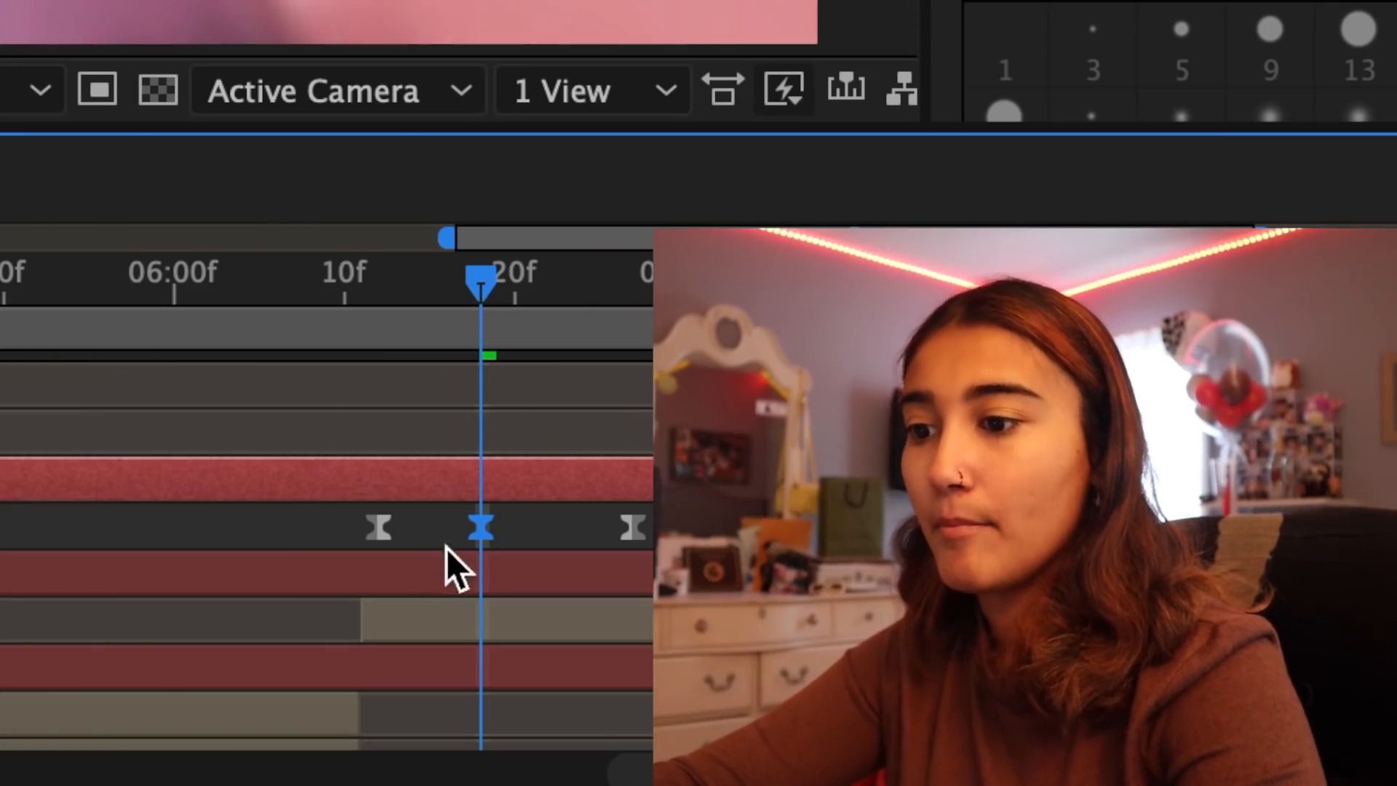
left_click(379, 528)
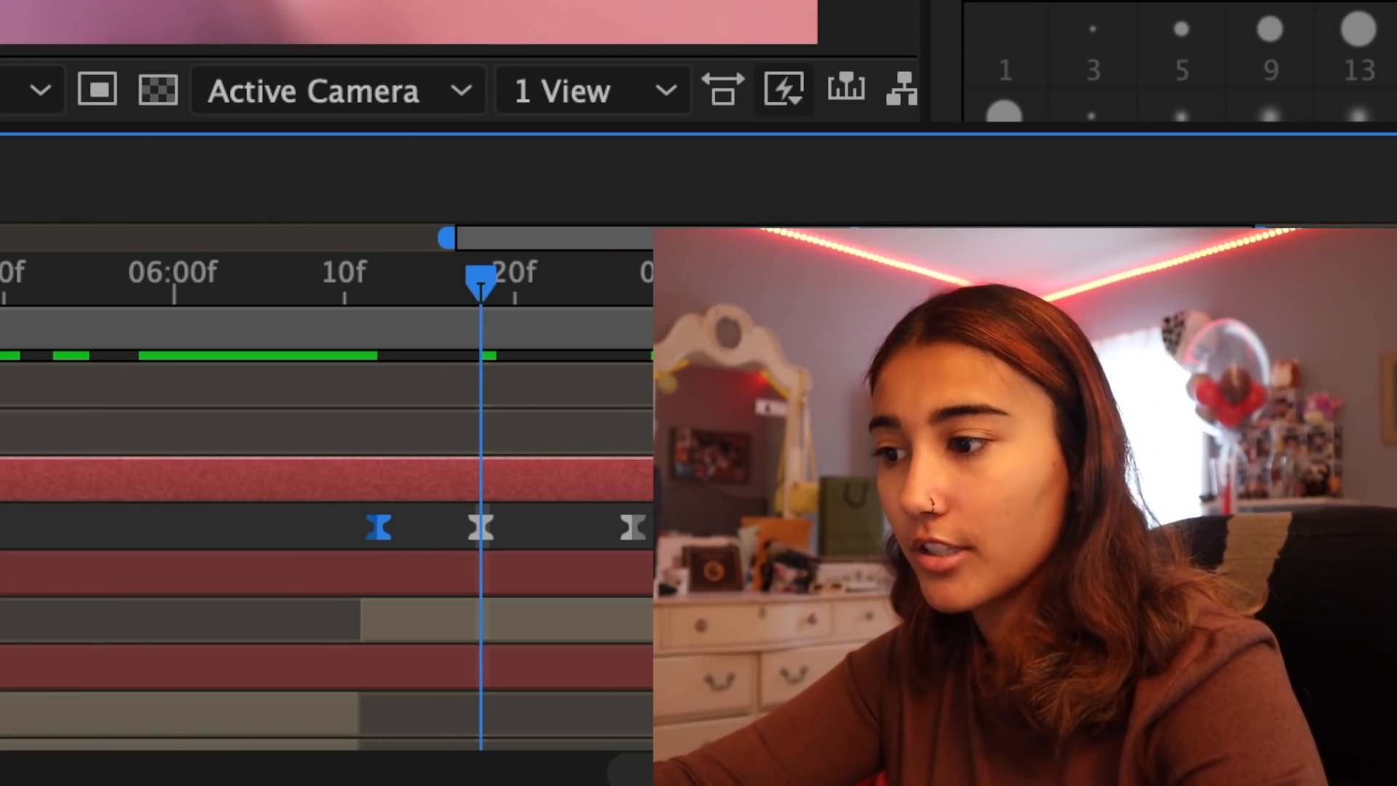
key("shift+F3")
mouse_move(399, 527)
left_mouse_down()
mouse_move(429, 528)
mouse_move(416, 530)
left_mouse_up()
left_click(482, 561)
left_click_drag(516, 561, 497, 521)
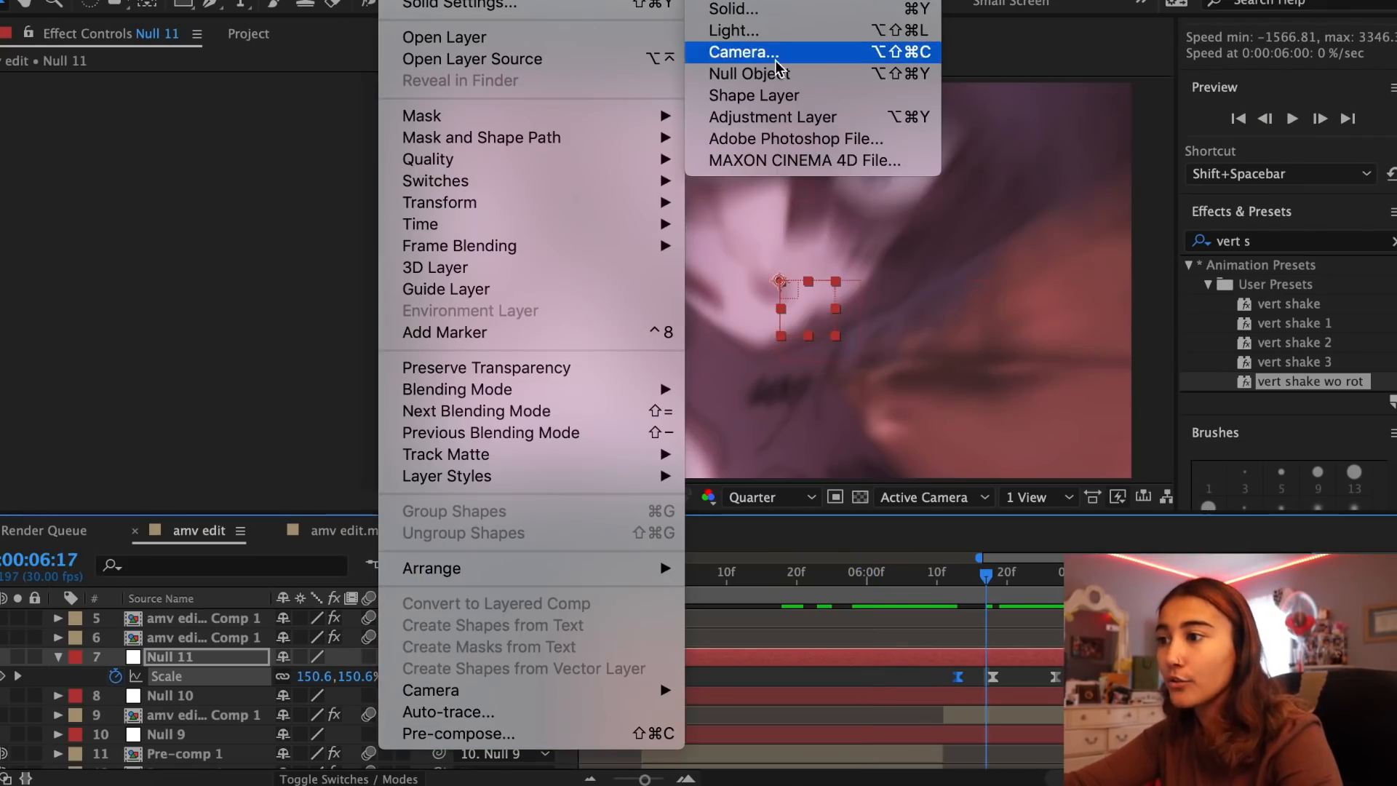
Add Null 12 as the parent of Null 11 and keyframe its Scale to 220% at 0:00:06:25
left_click(750, 74)
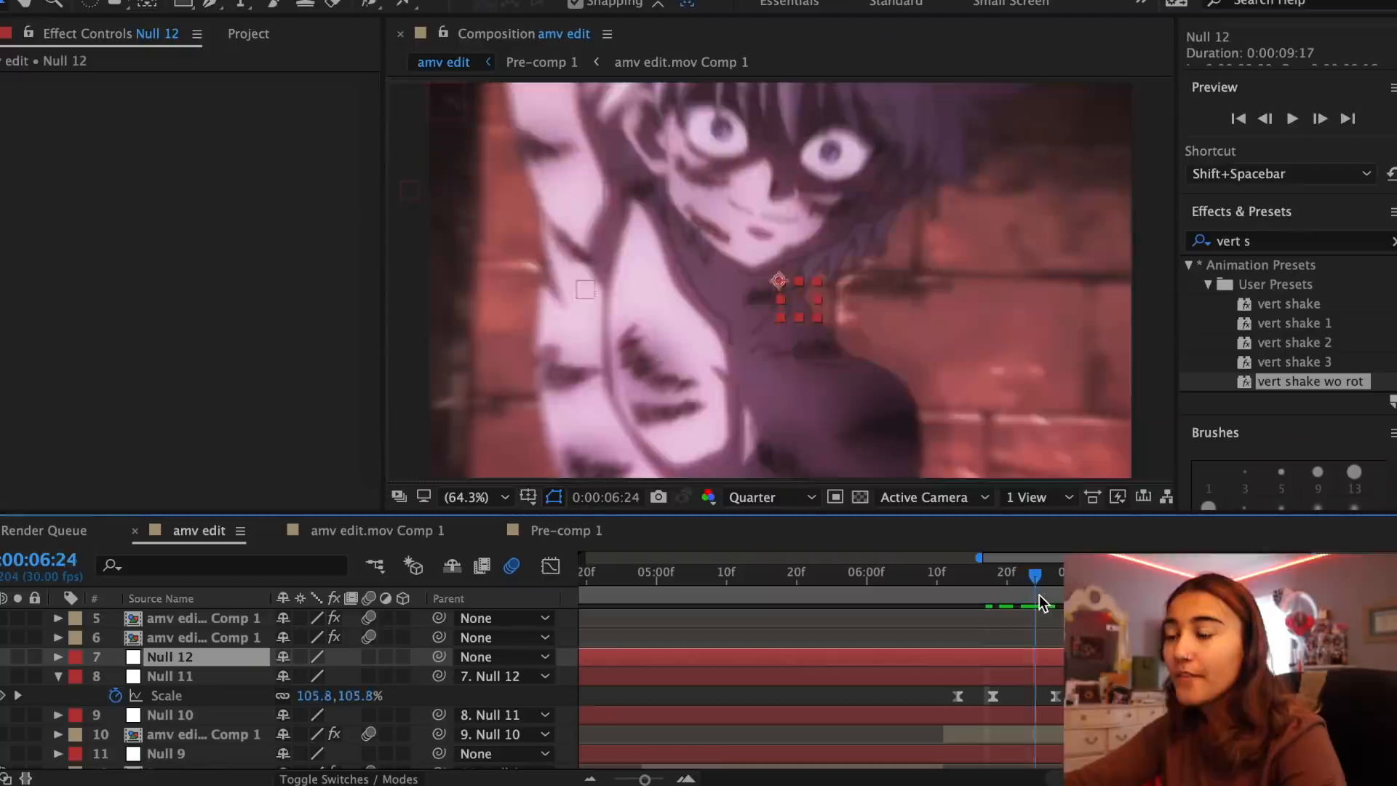
left_click_drag(1039, 595, 1112, 594)
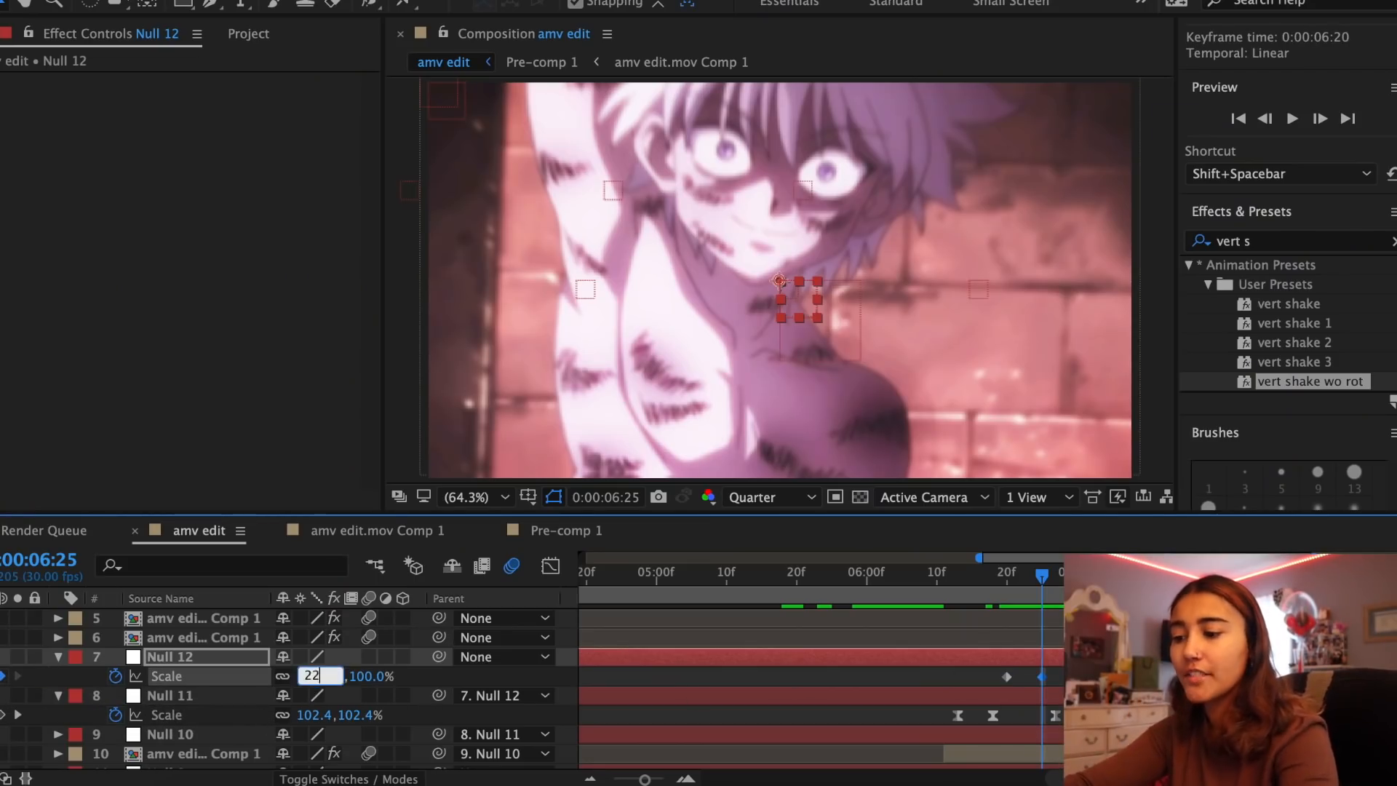
type("0")
key("Return")
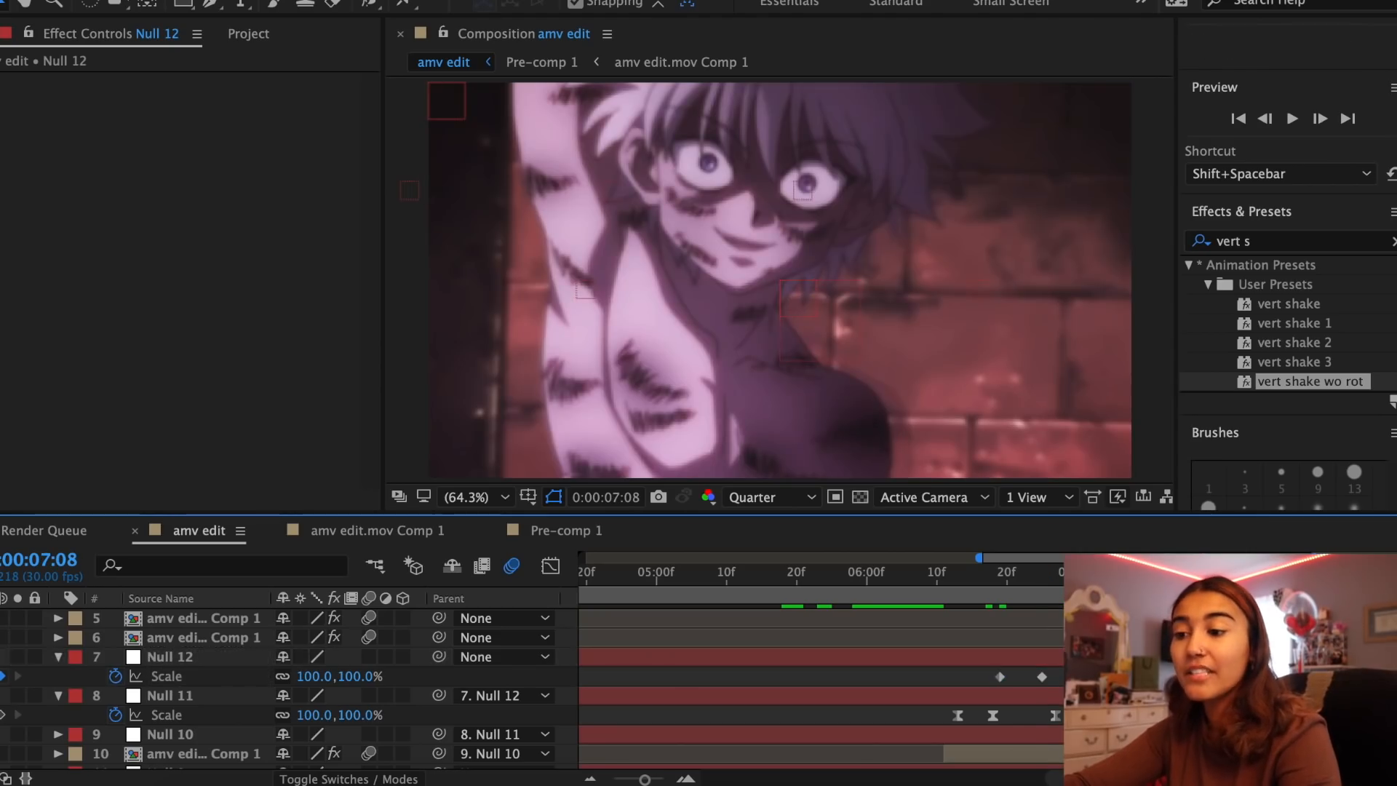
Apply Easy Ease to Null 12's Scale keyframes
right_click(999, 677)
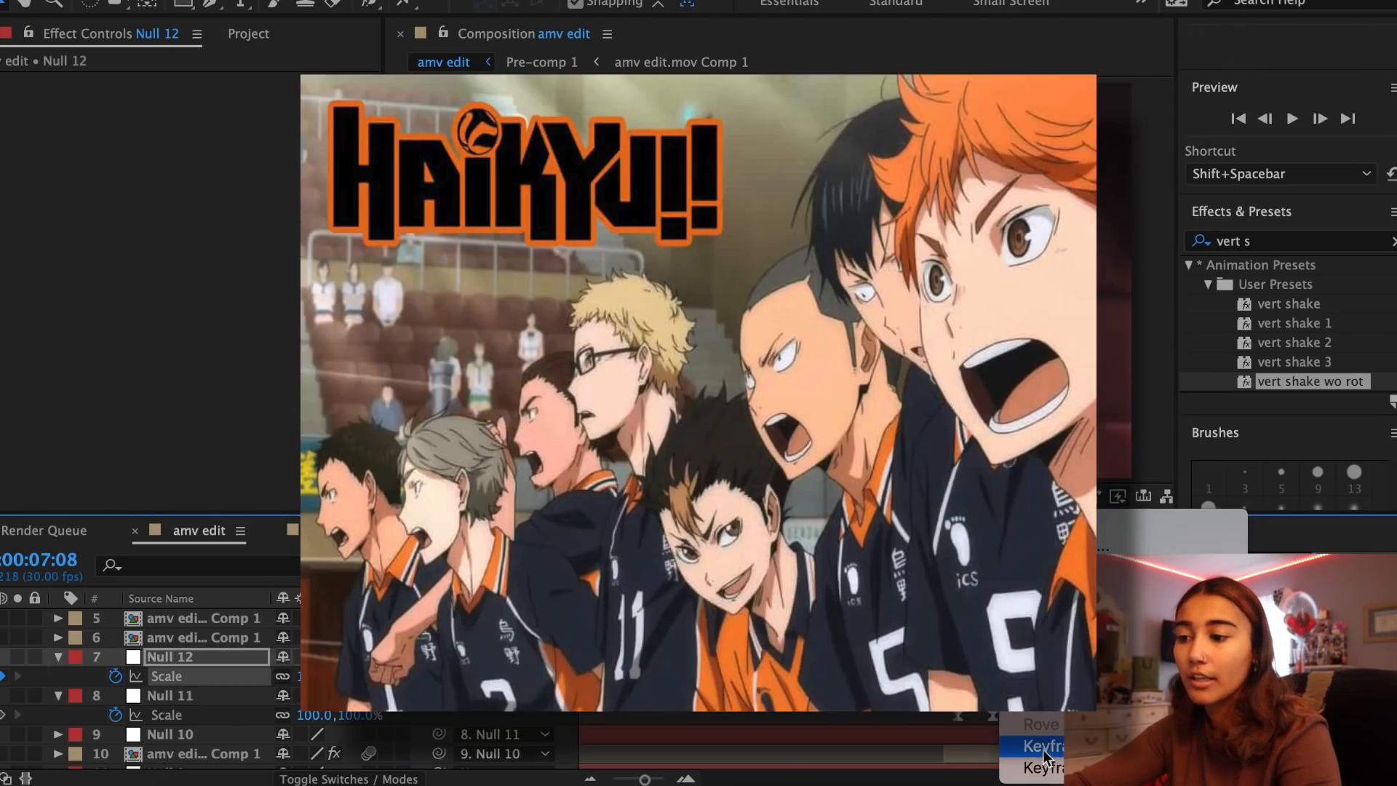
mouse_move(1054, 767)
left_click(902, 651)
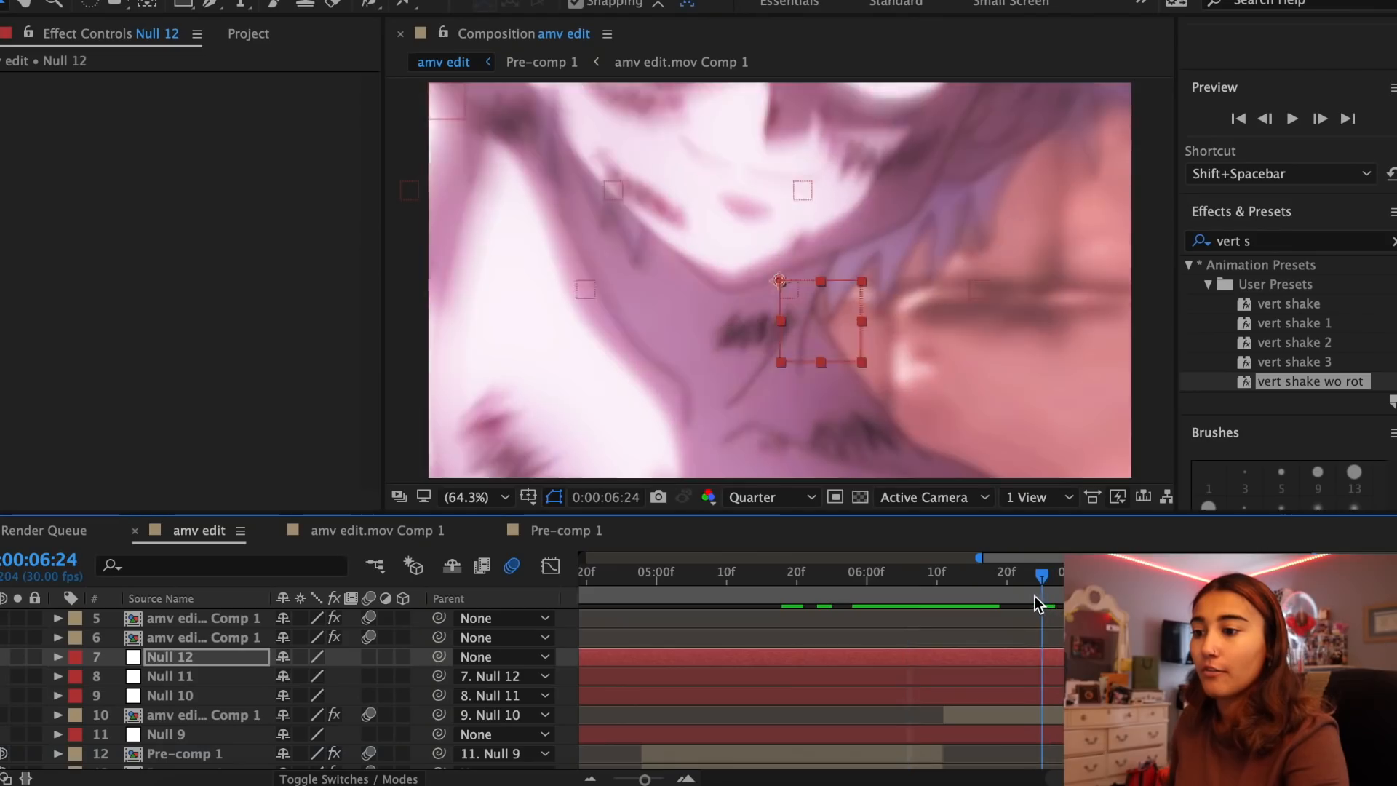
Add Null 13 above Null 12 and apply the vert shake wo rot preset to it around 0:00:06:24
left_click(397, 1)
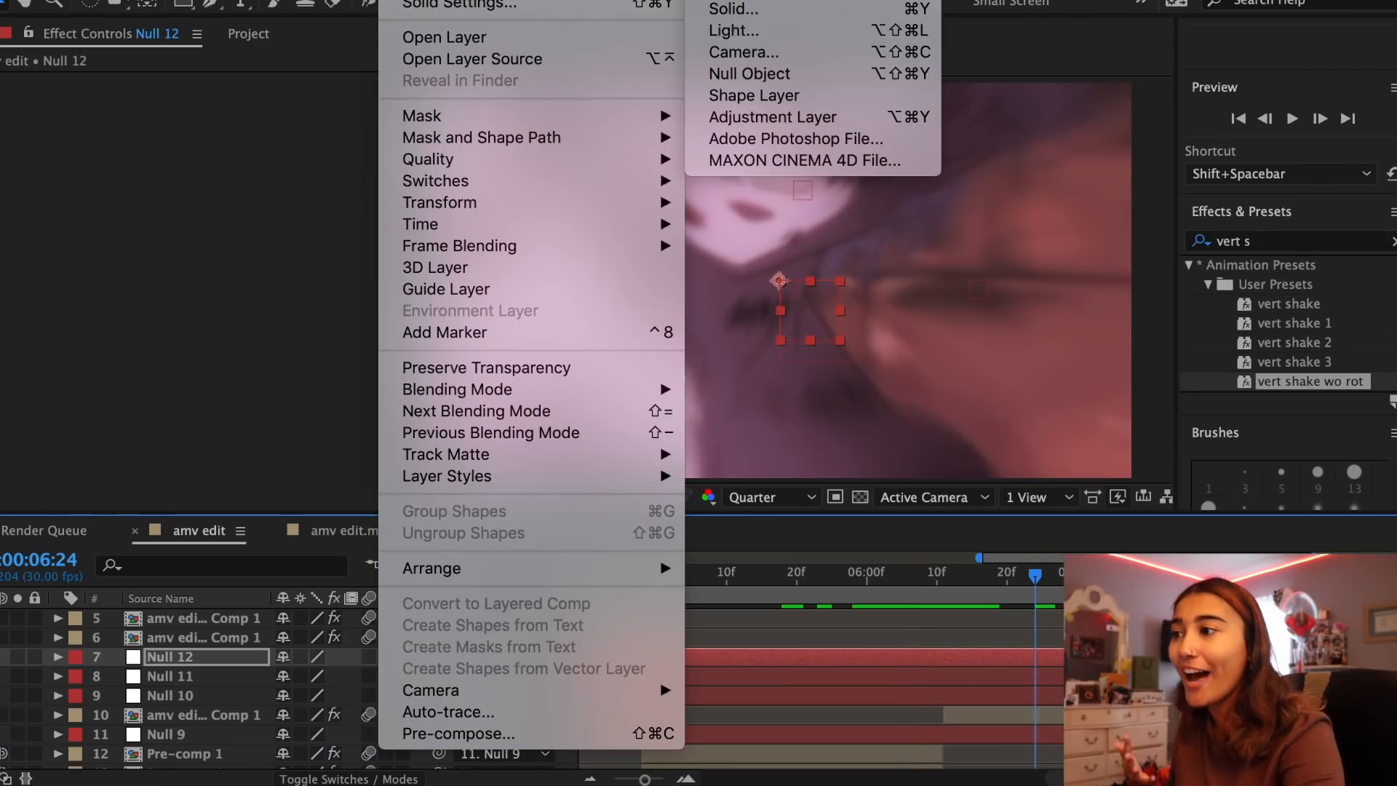
left_click(785, 68)
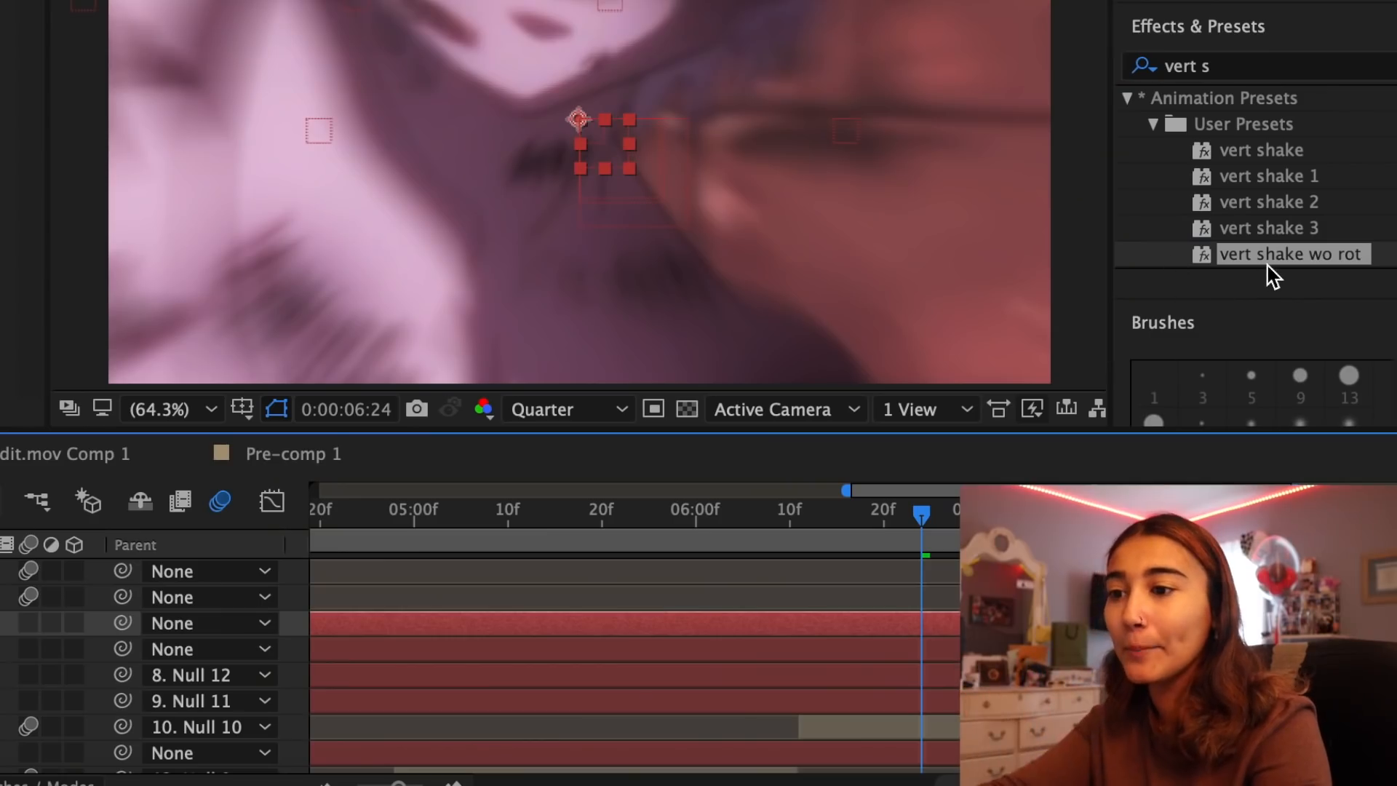
left_click_drag(1297, 384, 1077, 662)
left_click(170, 676)
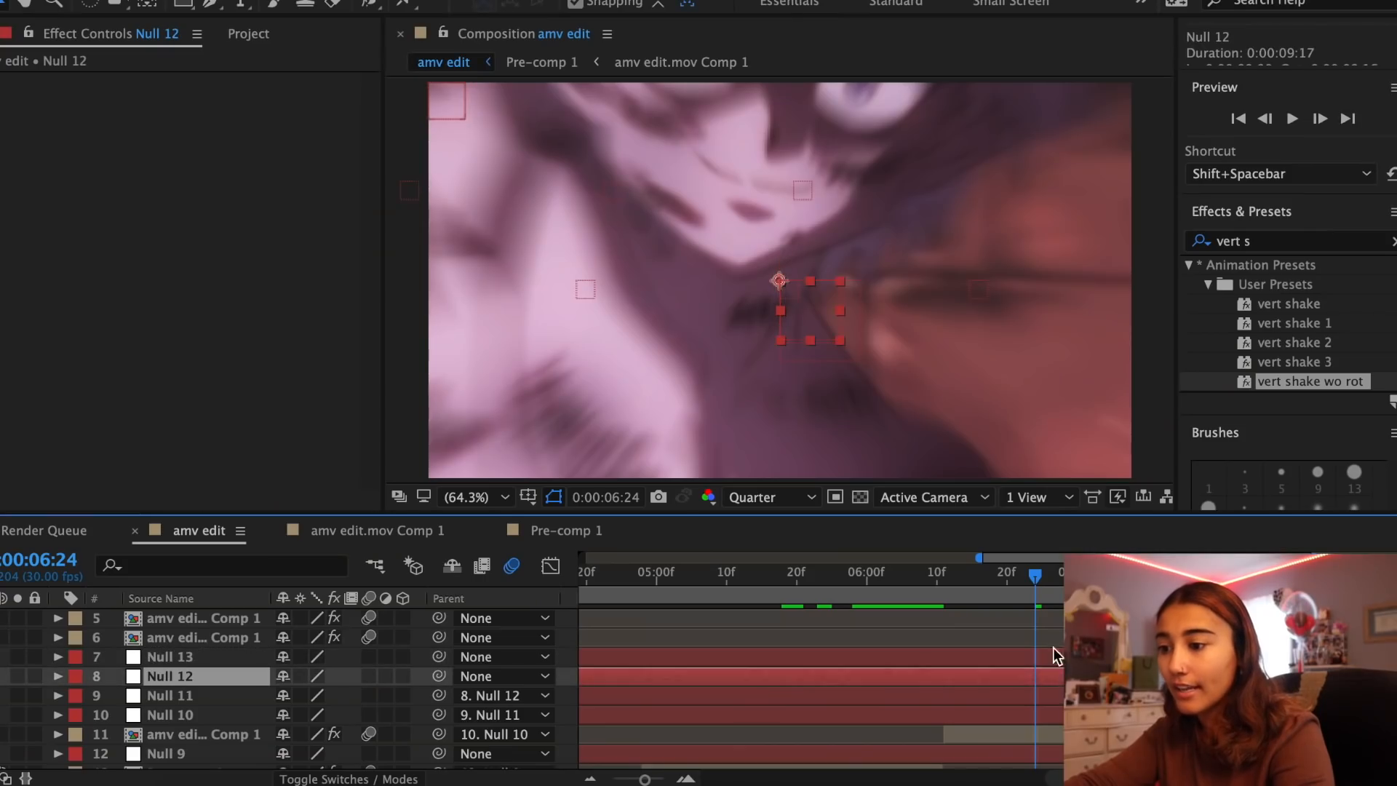
left_click(1041, 573)
left_click(1049, 660)
key("u")
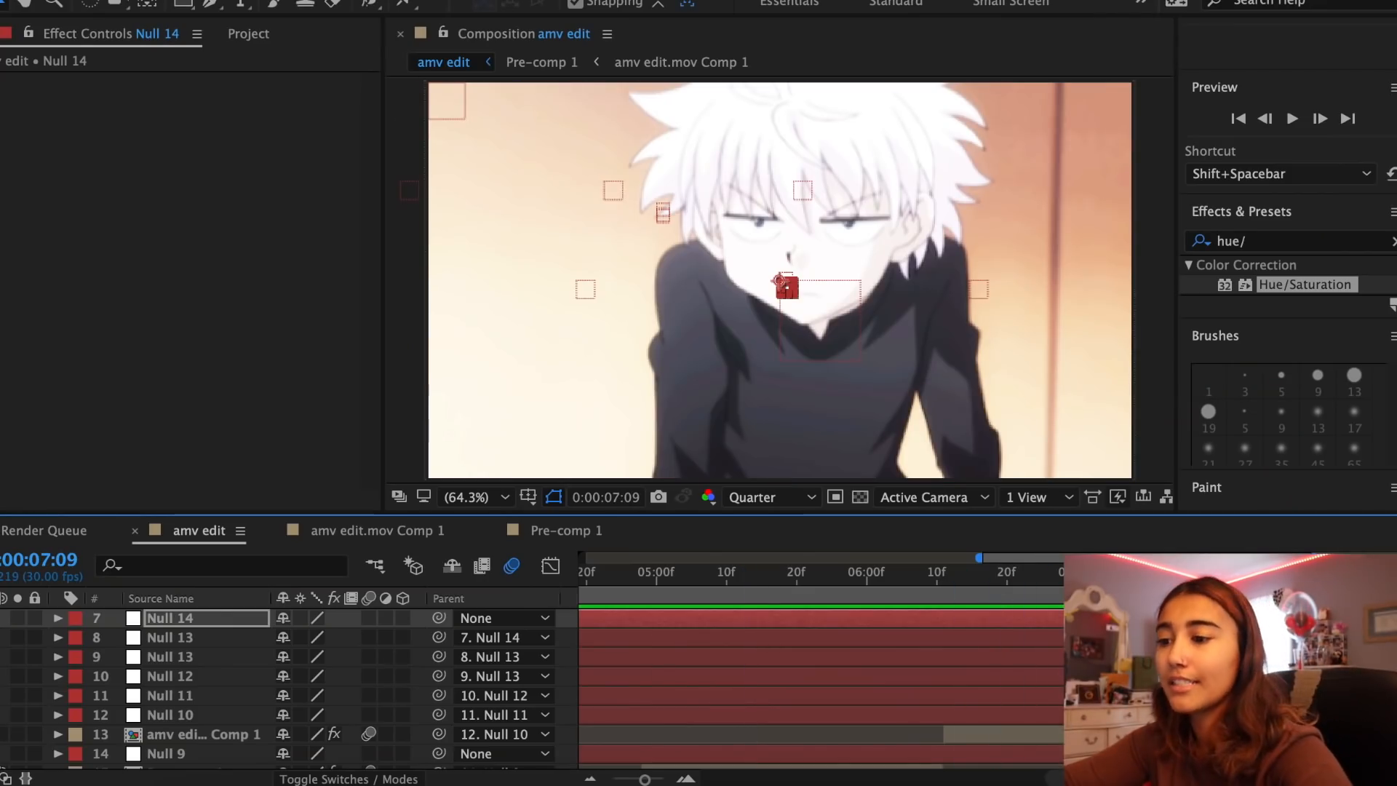
Copy the two Scale keyframes of the layer 22 clip that starts at 0:00:04:01
scroll(823, 684, "up", 3)
scroll(822, 684, "right", 5)
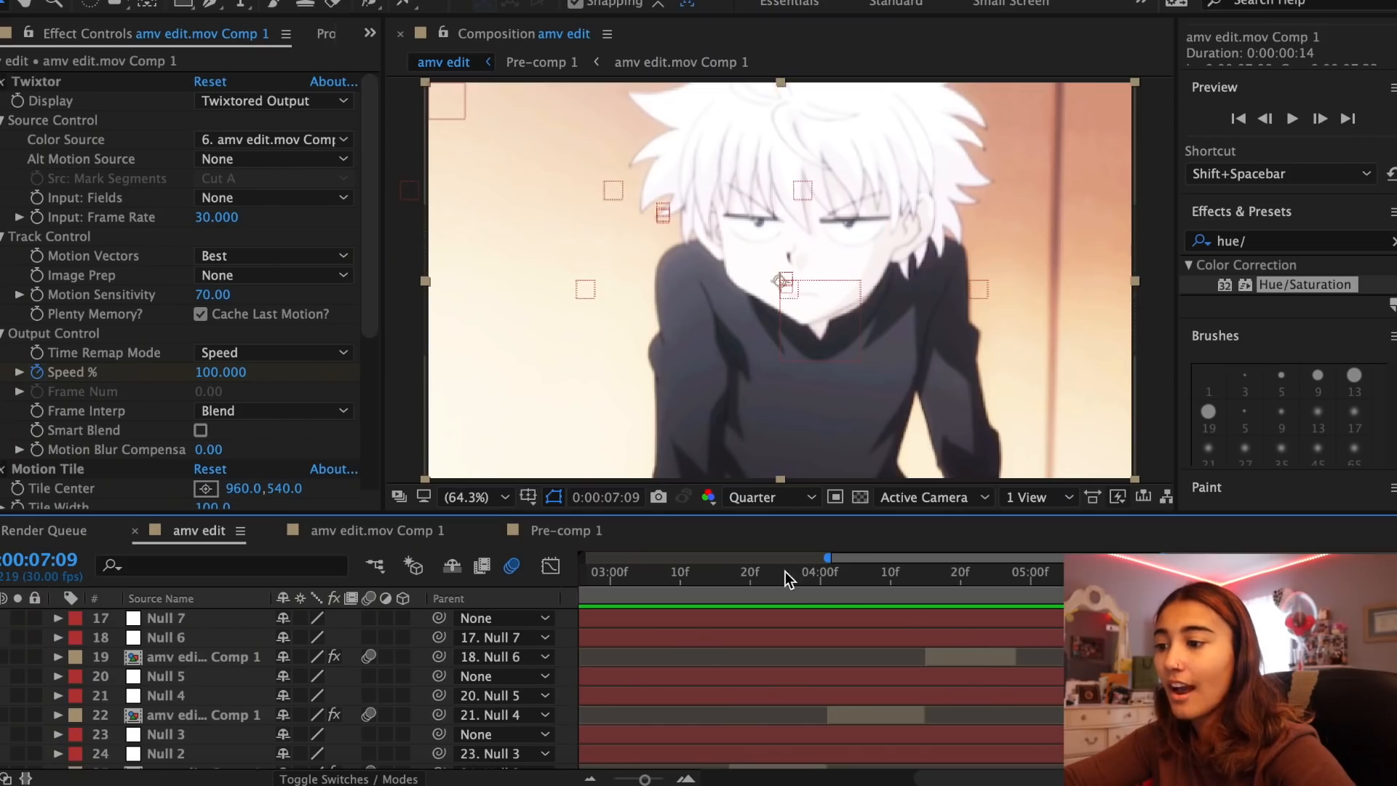
left_click_drag(784, 571, 872, 586)
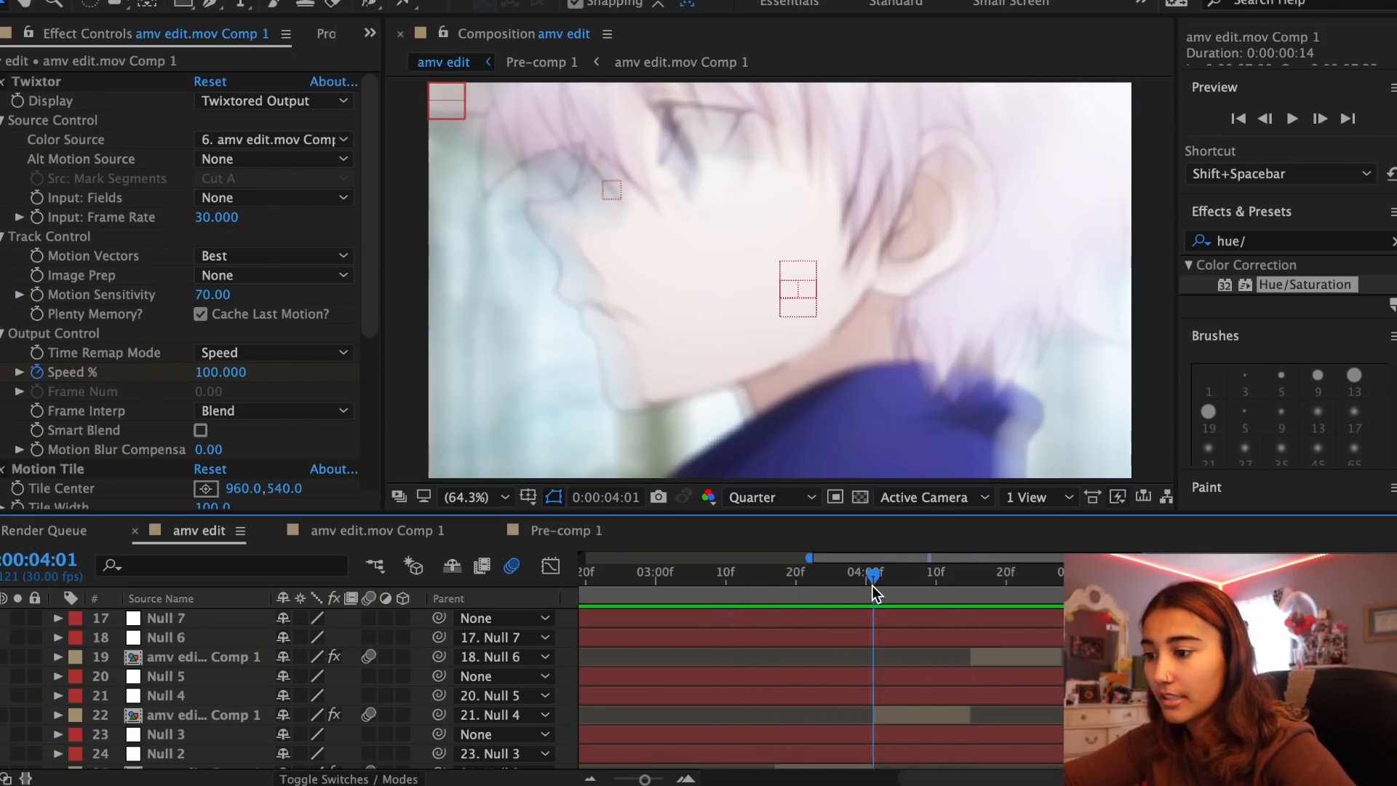
left_click(892, 714)
key("s")
left_click_drag(1001, 639, 823, 644)
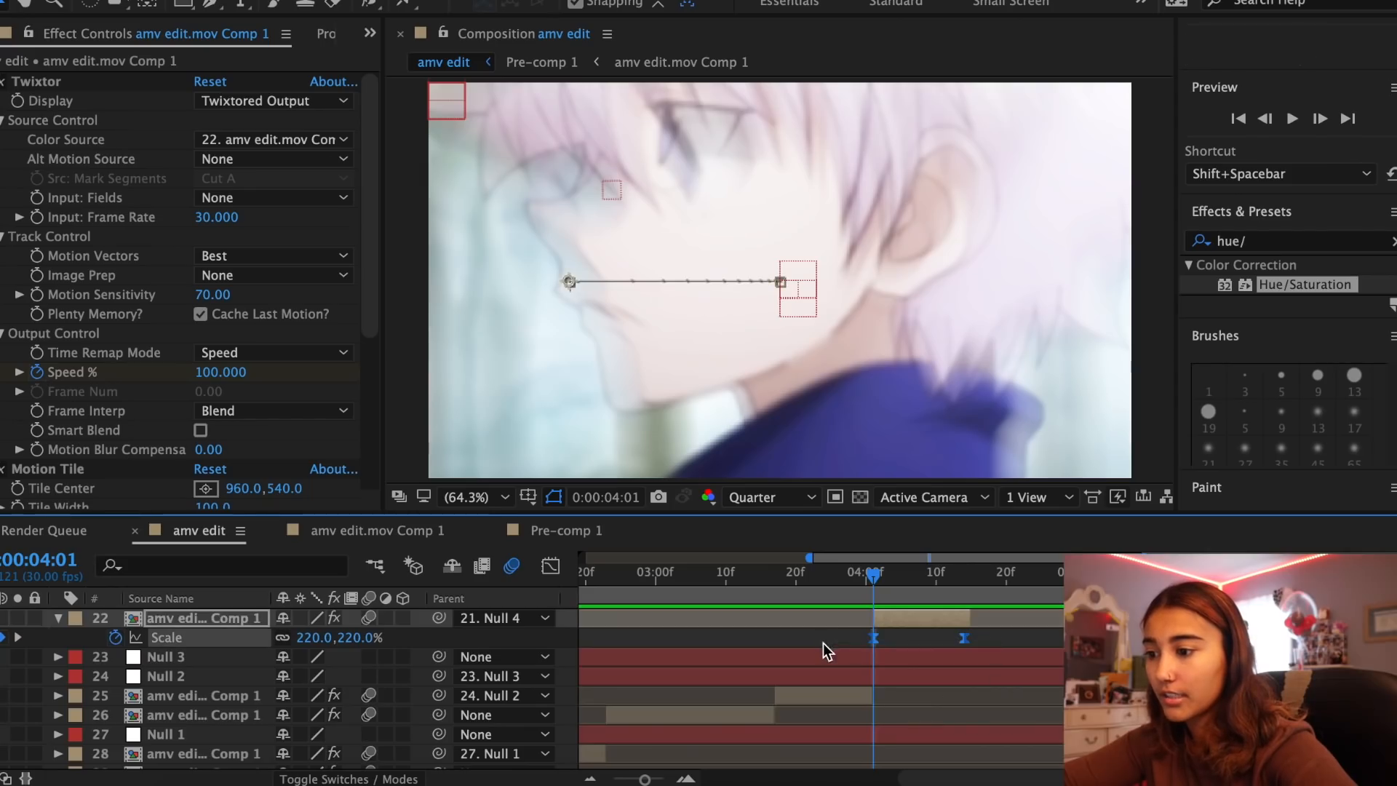
key("ctrl+c")
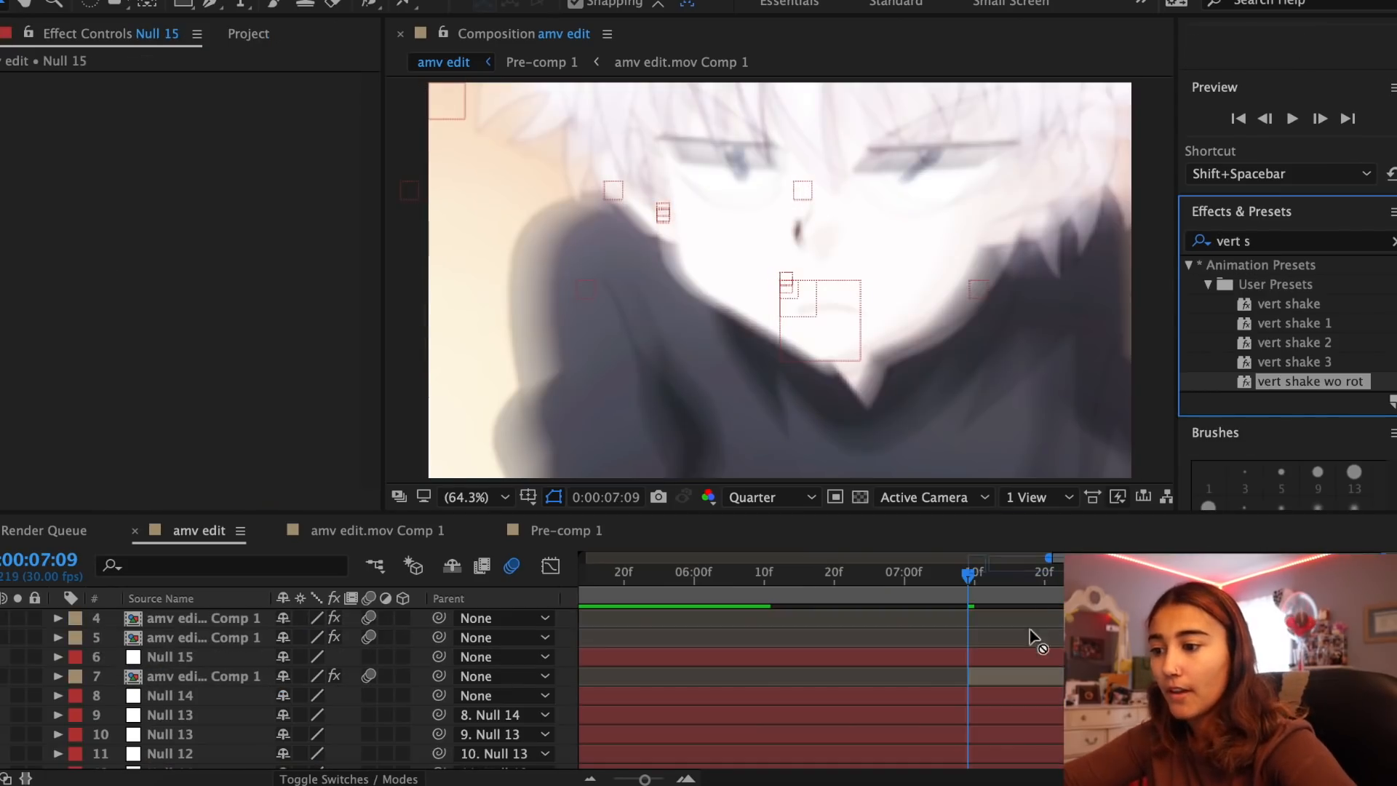
Parent the layer 7 clip starting at 0:00:07:09 to Null 15
left_click_drag(438, 676, 1019, 684)
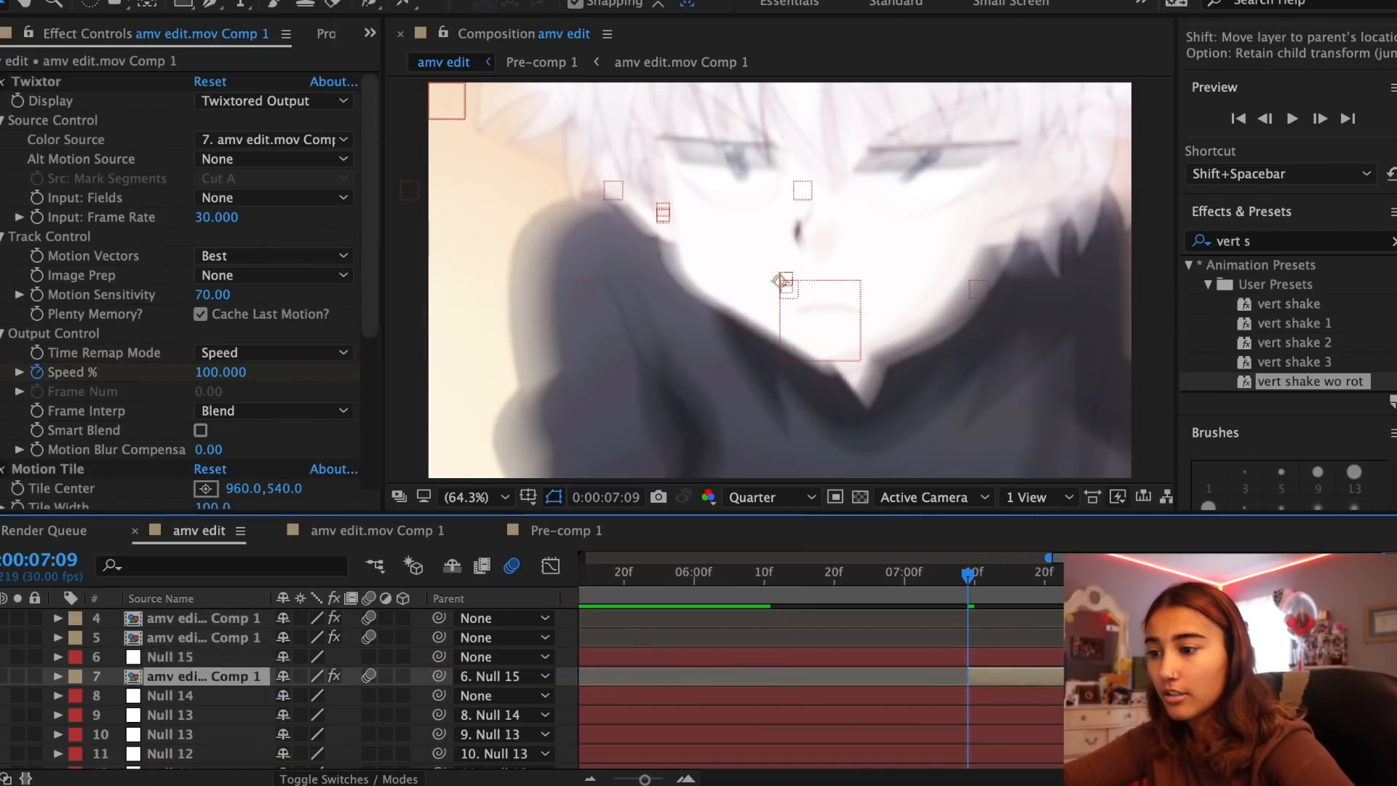
Extend the downward swing of Null 15's shake by moving its motion-path keyframe lower in the frame
left_click(1069, 657)
left_click_drag(781, 320, 786, 408)
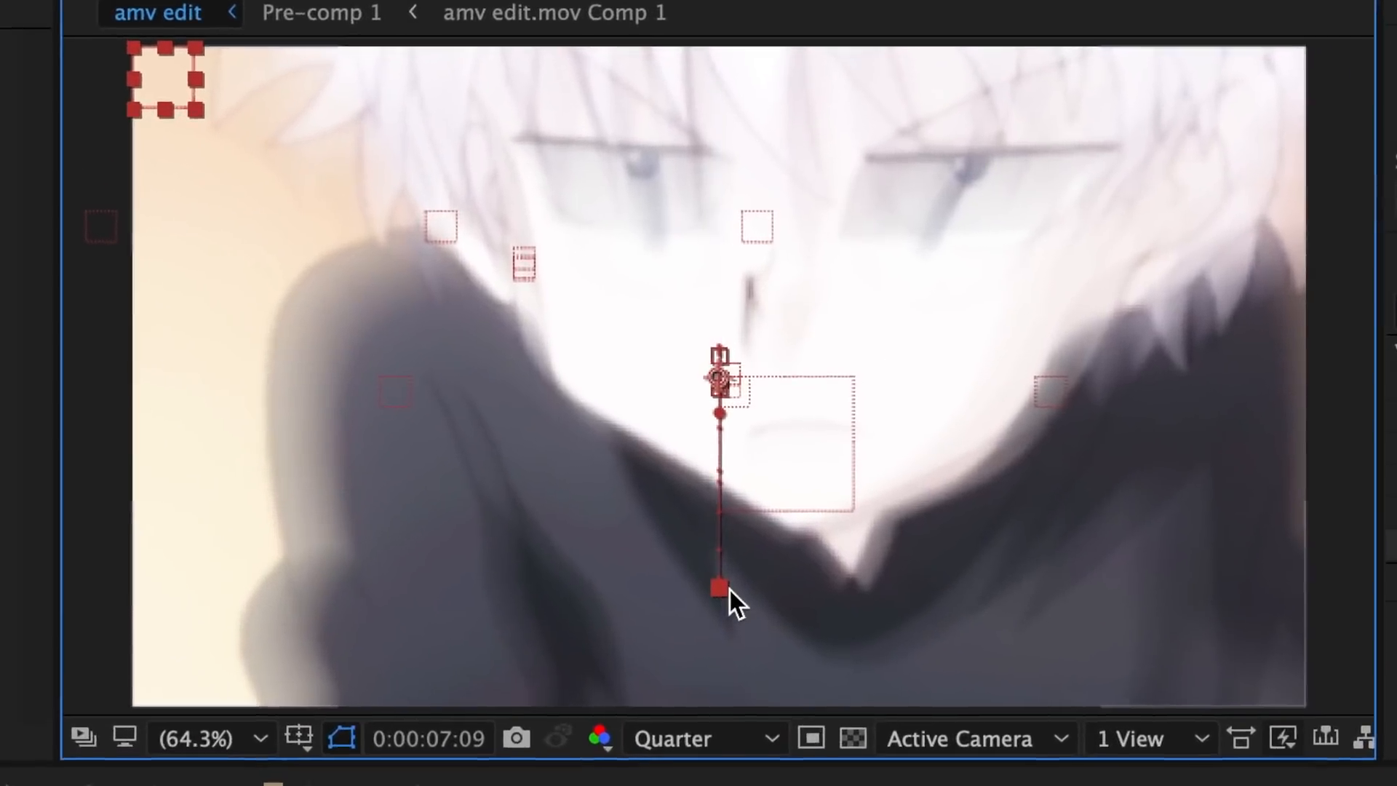
Keyframe the layer 7 clip's Rotation to -100° at 0:00:07:22 and bend its curve to rise first, then drop steeply
key("shift+F3")
left_click_drag(1003, 648, 1034, 617)
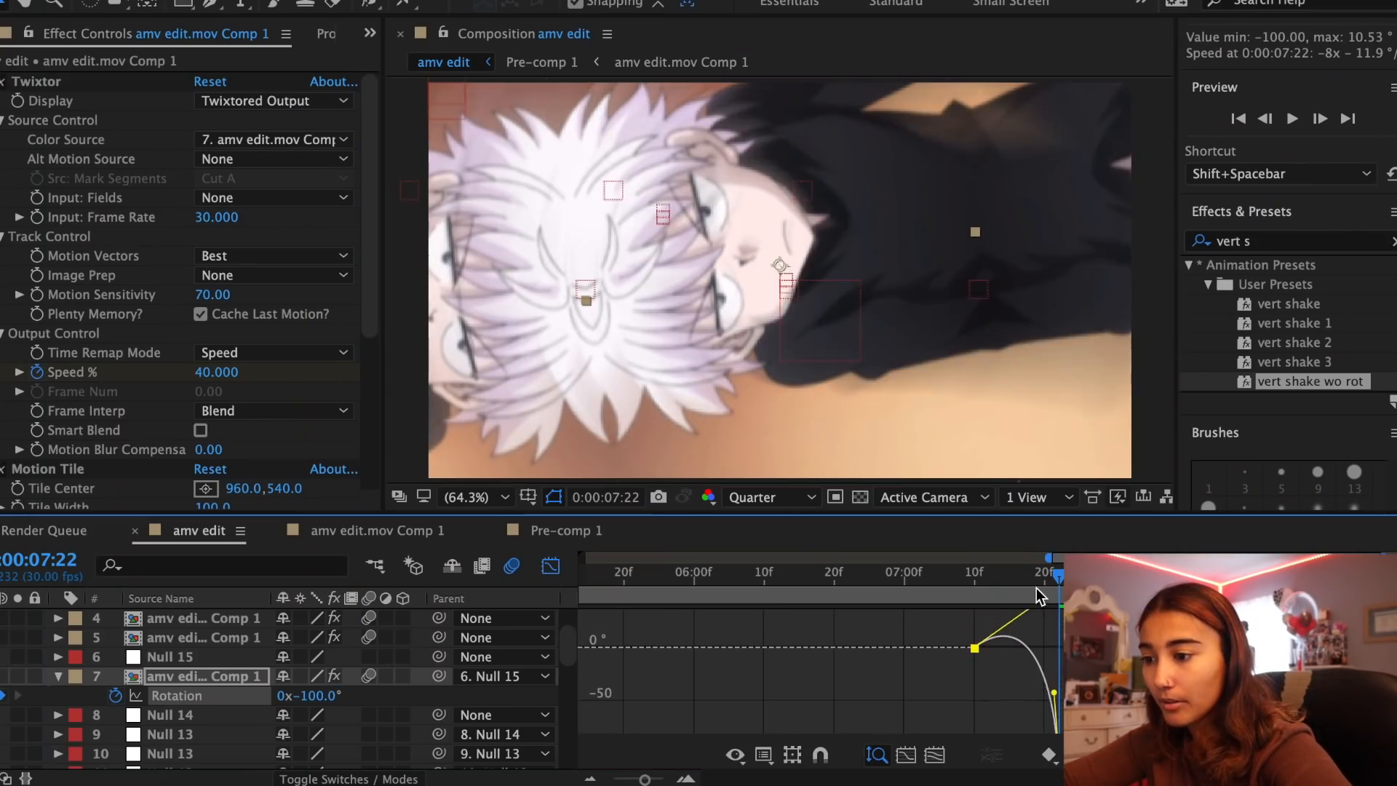
left_click_drag(1031, 724, 1054, 680)
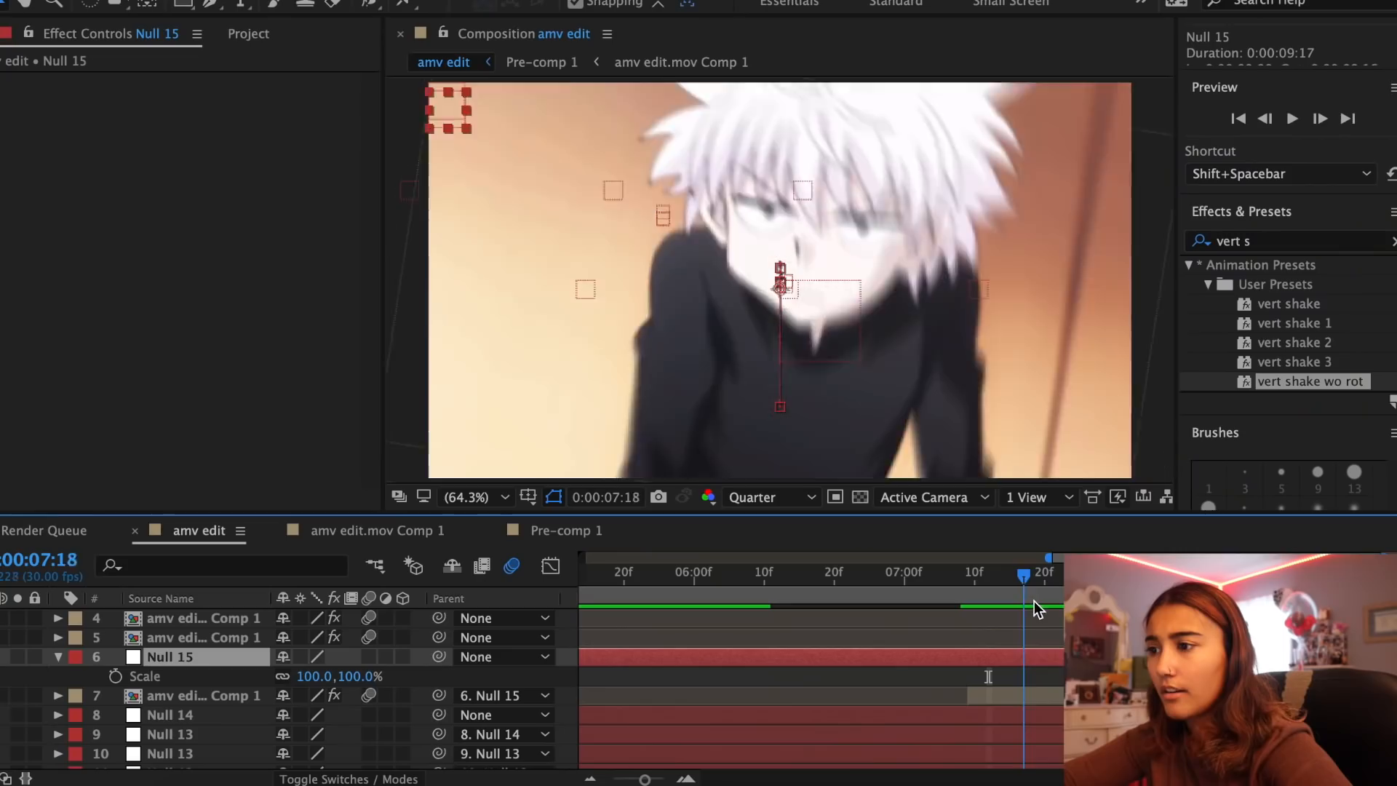
Keyframe Null 15's Scale from 100% at 0:00:07:12 to 35% around 0:00:07:22, and ease the keyframes
left_click_drag(1033, 601, 993, 596)
key("s")
key("s")
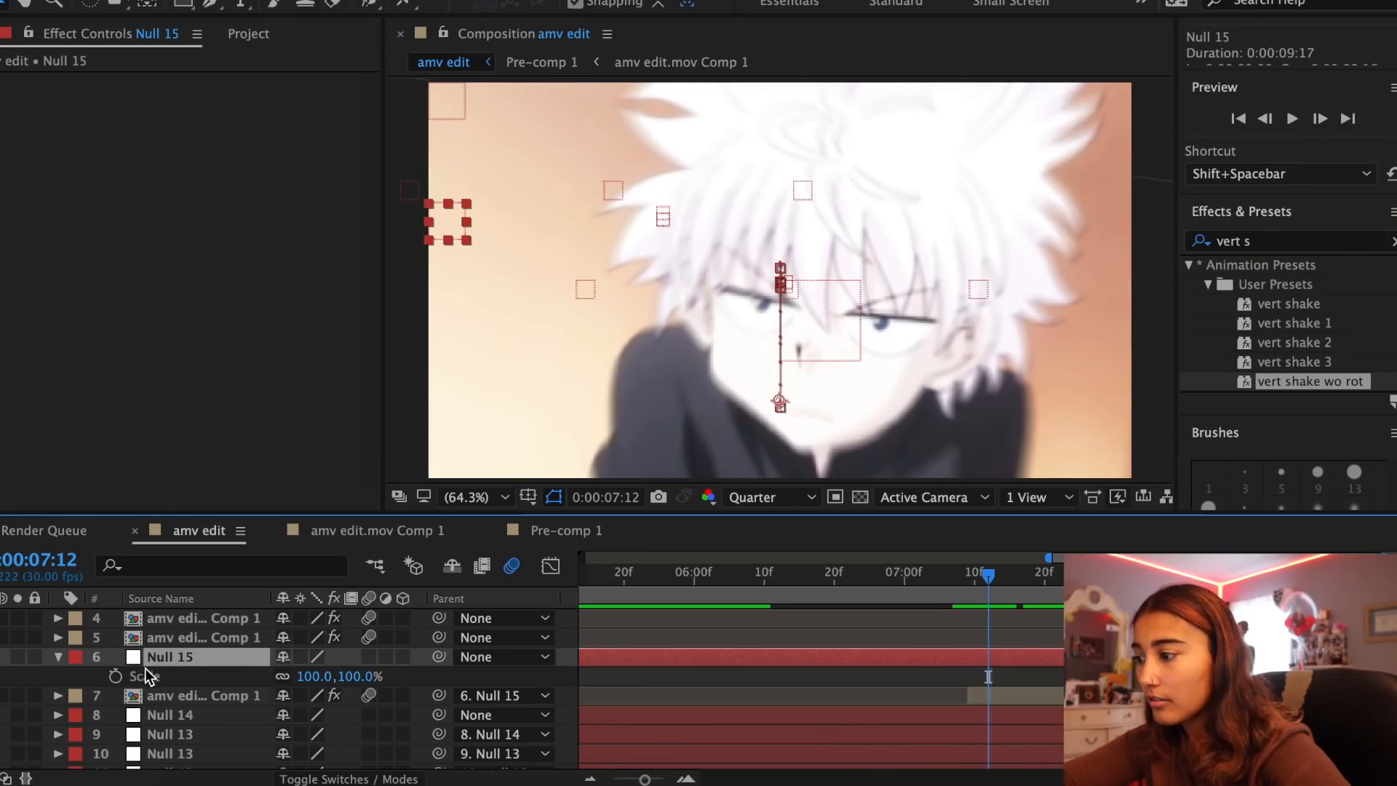
left_click_drag(1076, 578, 1060, 579)
key("Return")
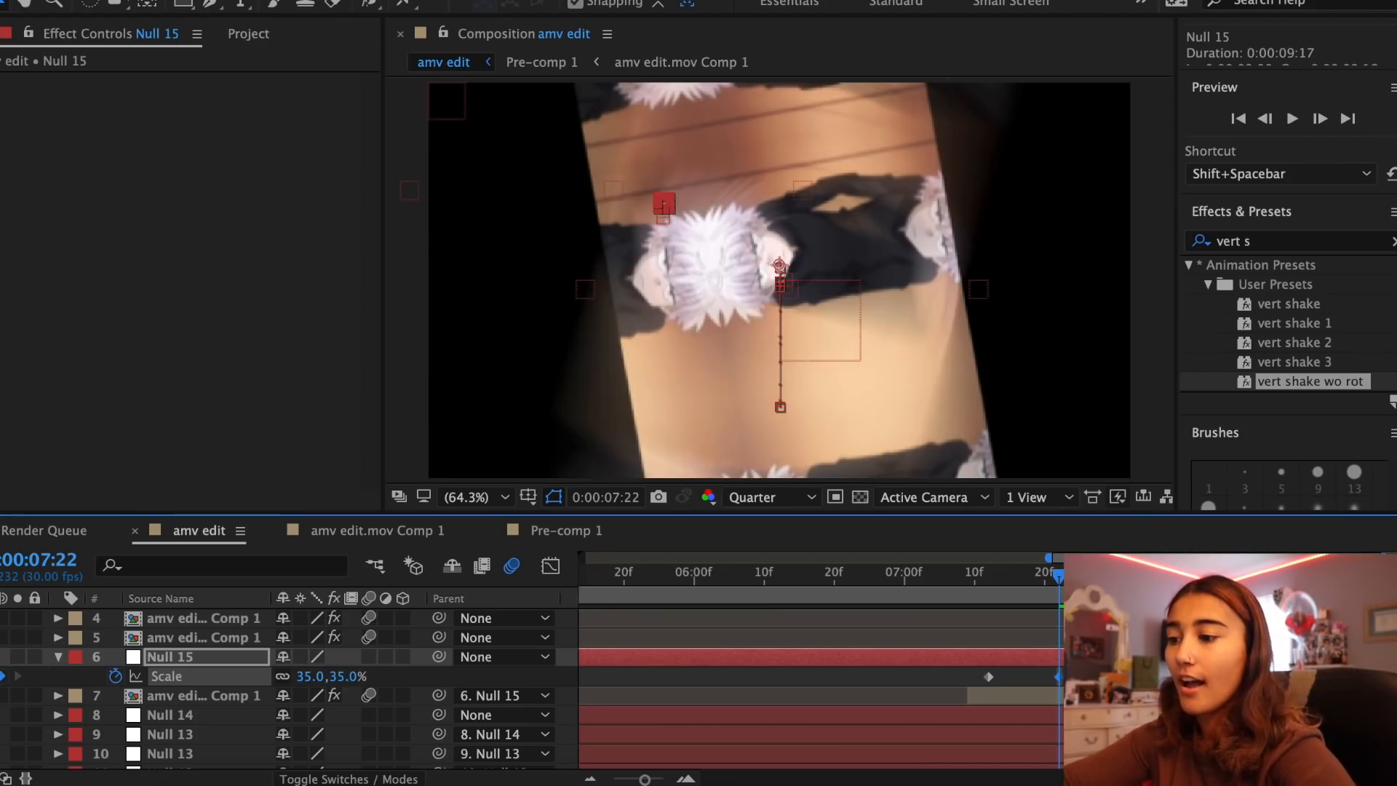
key("ctrl+z")
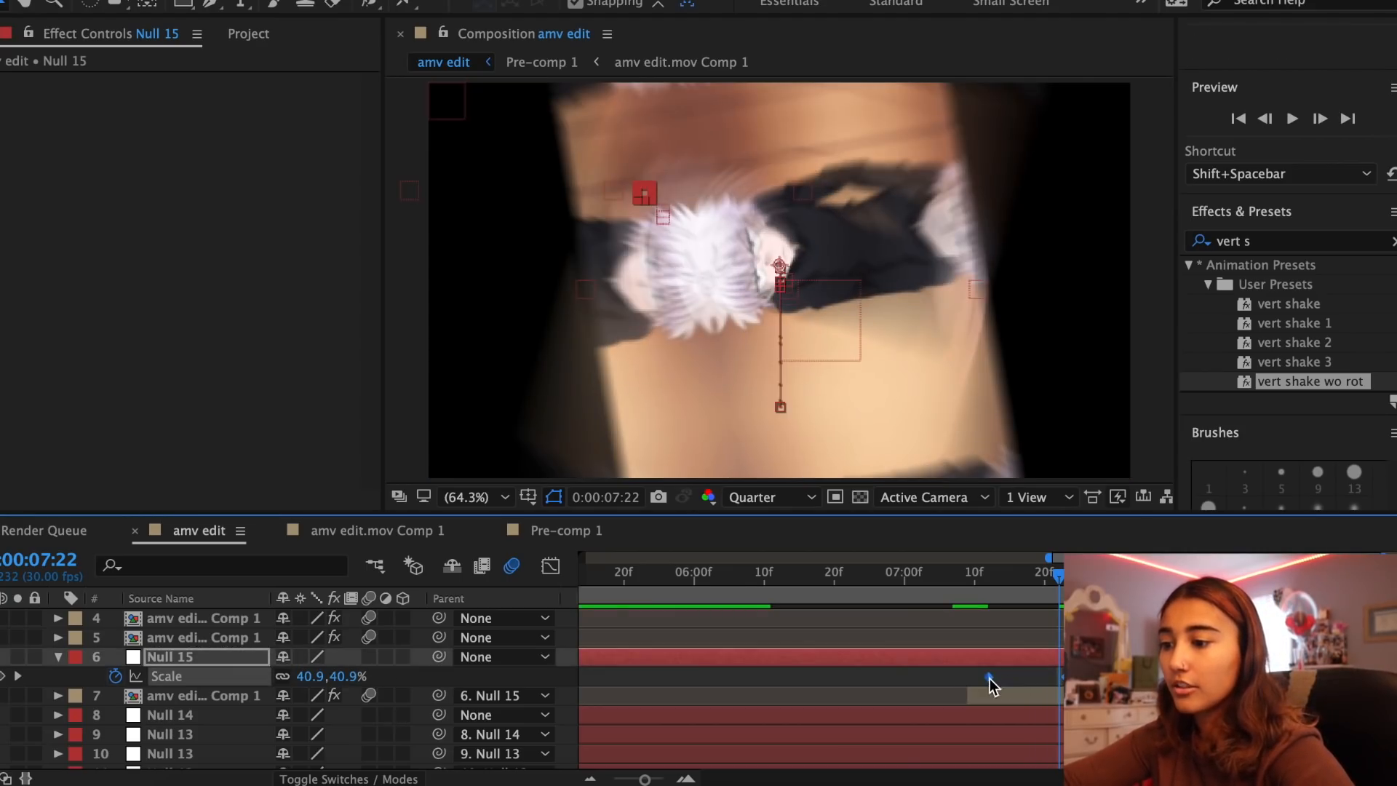
right_click(989, 676)
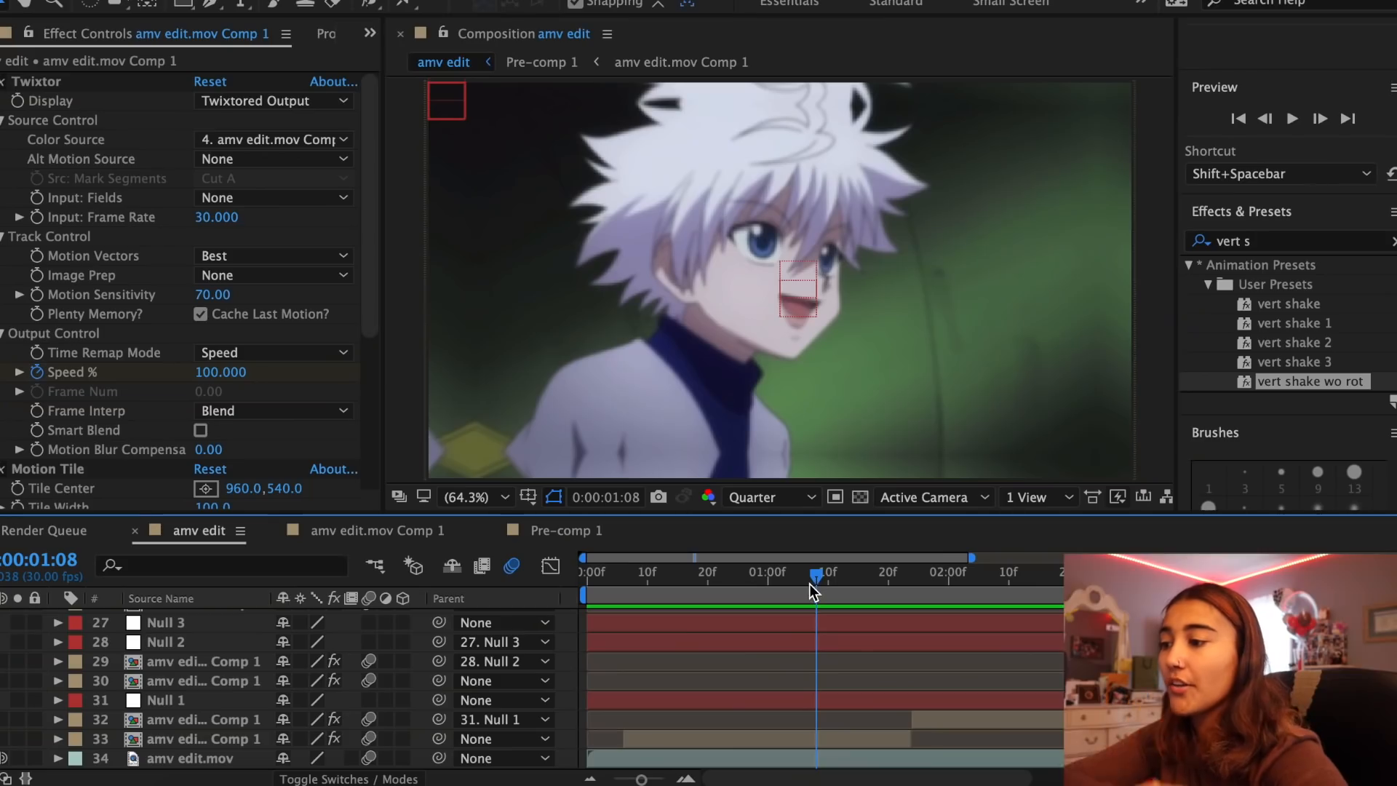
Add a black solid directly above the first clip, starting at 0:00:01:11 and cut off at the clip's end at 0:00:01:24
left_click_drag(819, 578, 837, 578)
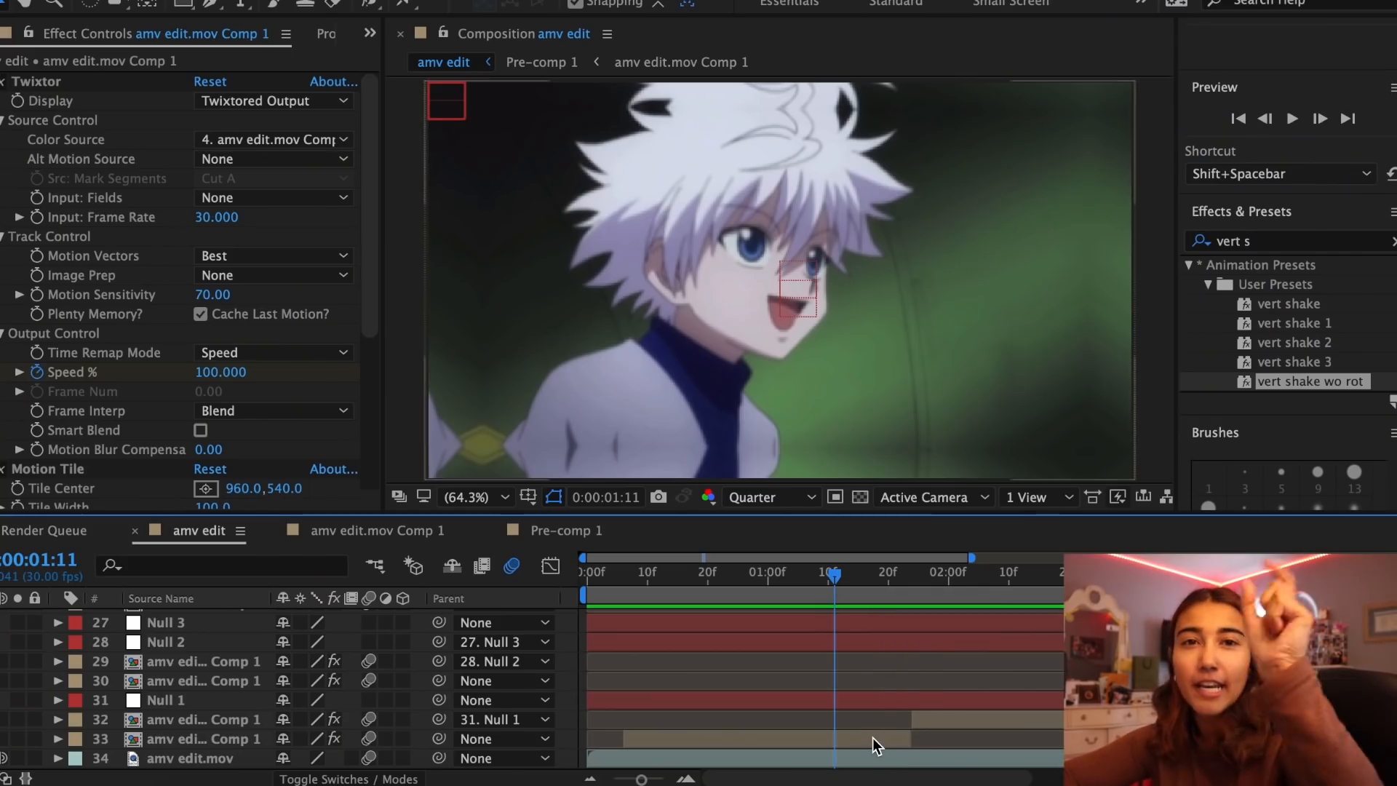
left_click(872, 738)
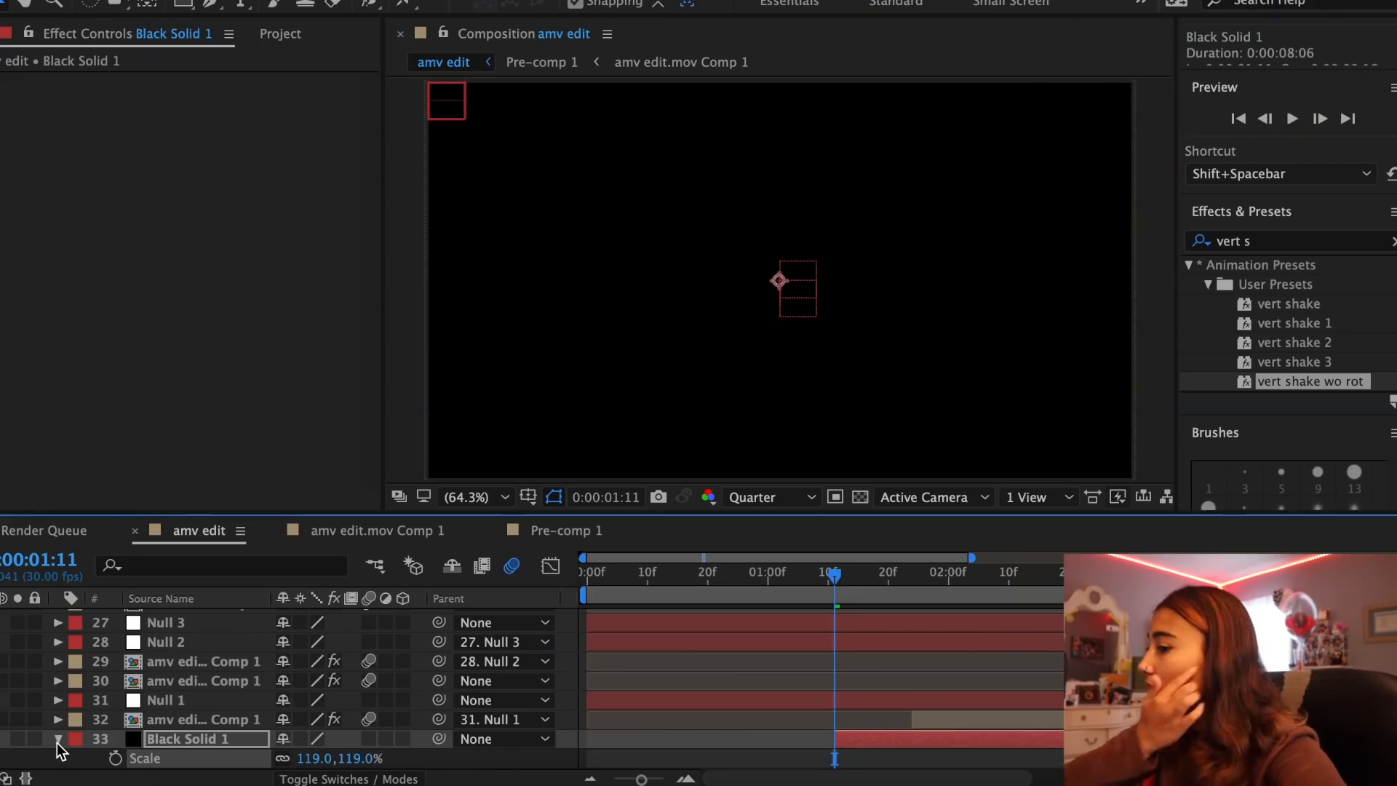
left_click(57, 741)
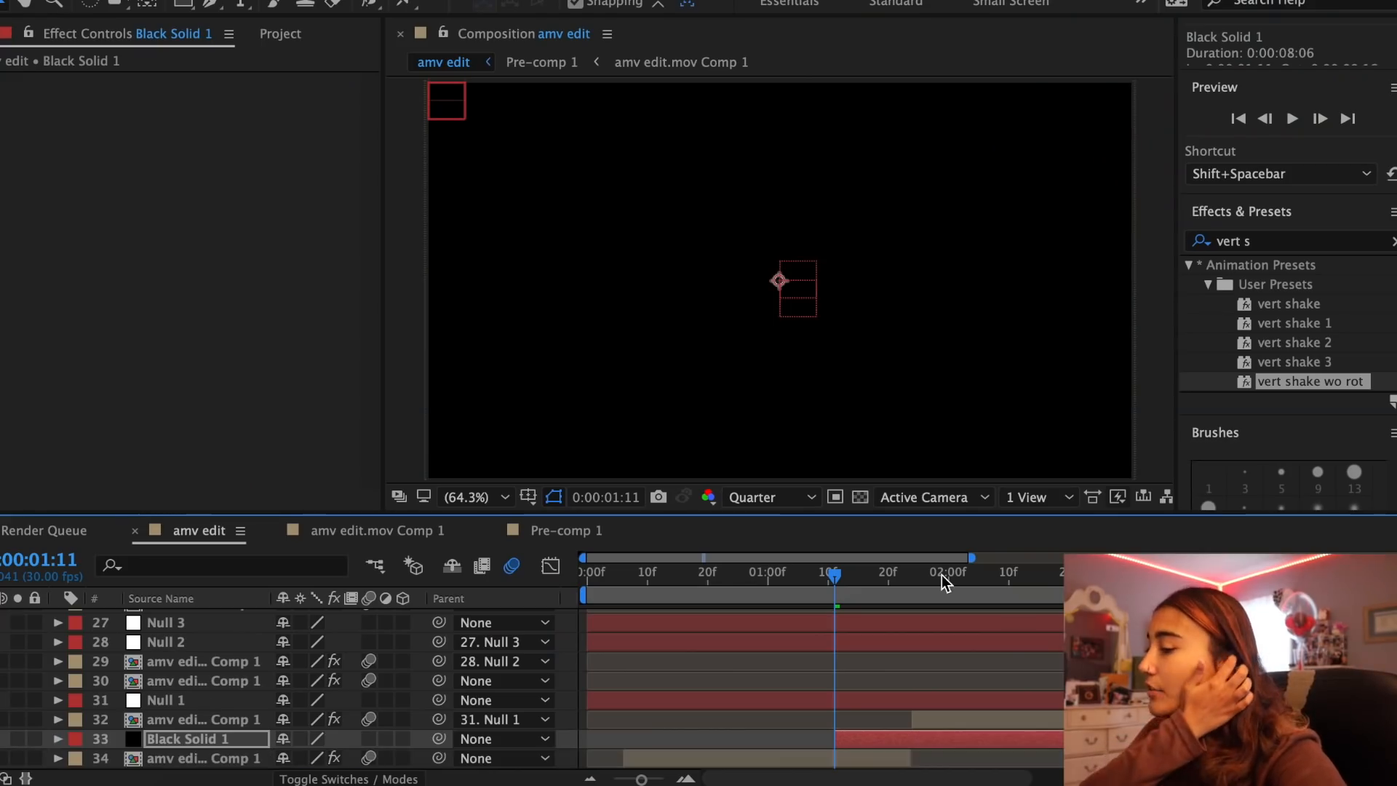
scroll(969, 655, "down", 1)
left_click_drag(924, 583, 913, 582)
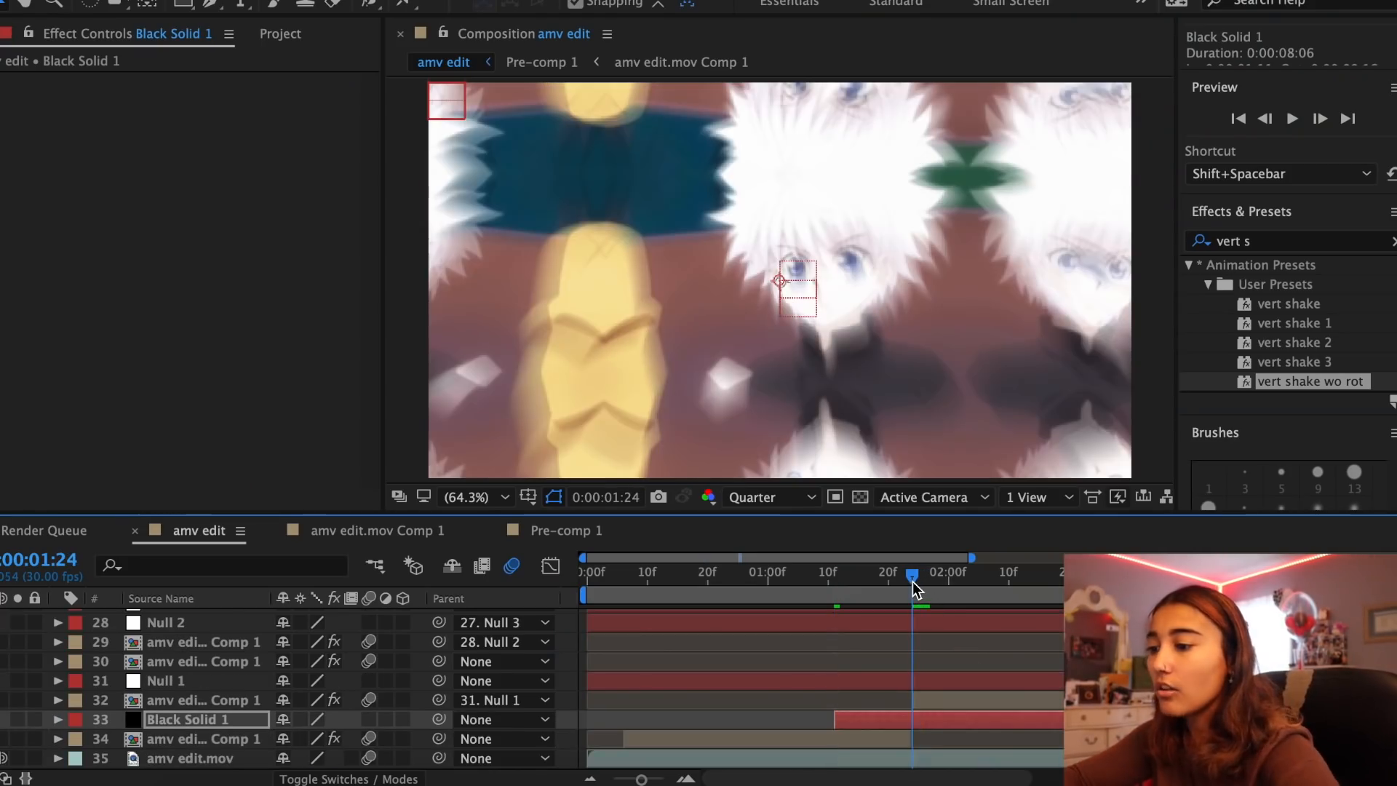
key("super+shift+d")
key("Delete")
Keyframe the black solid's Opacity from 0% at 0:00:01:12 to 70% at 0:00:01:23, and ease both keyframes
left_click(840, 582)
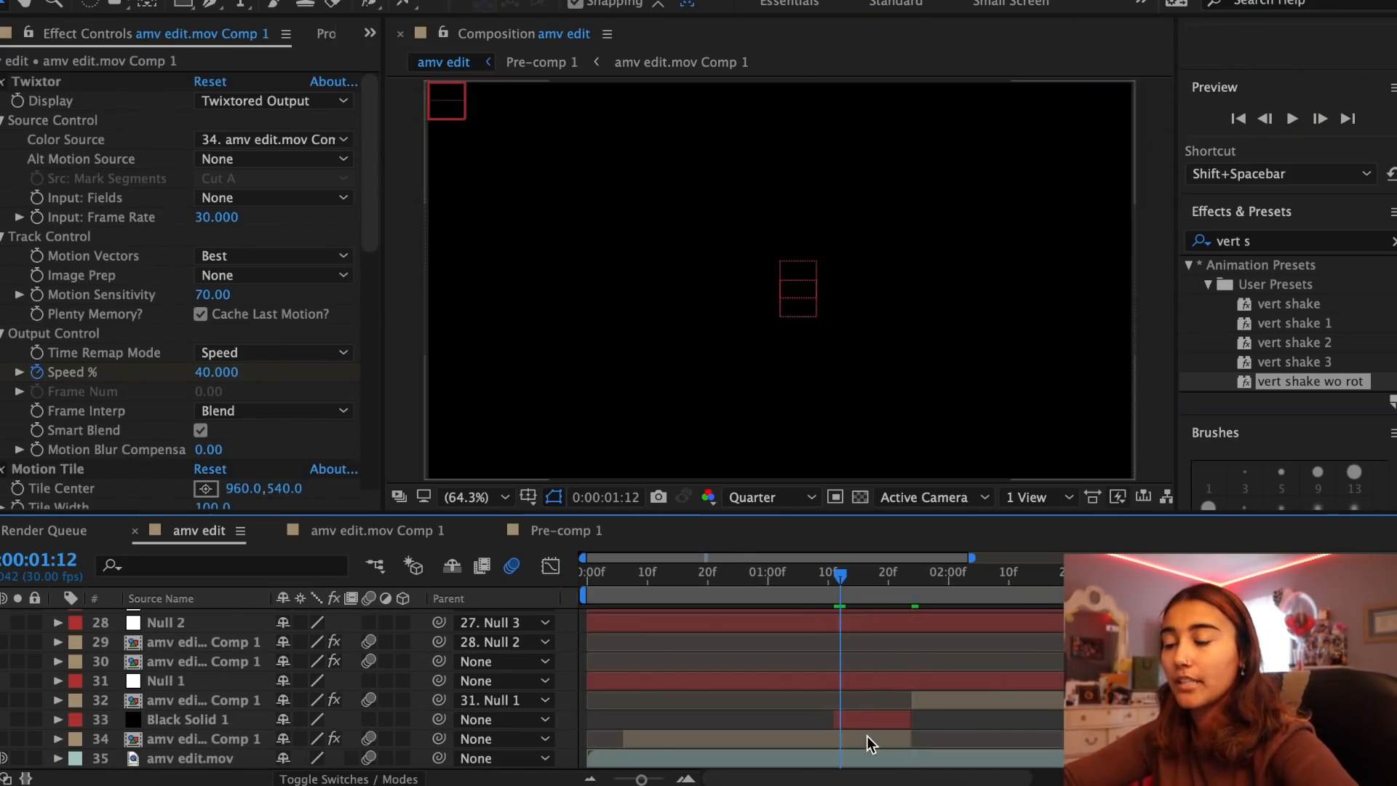
left_click(865, 720)
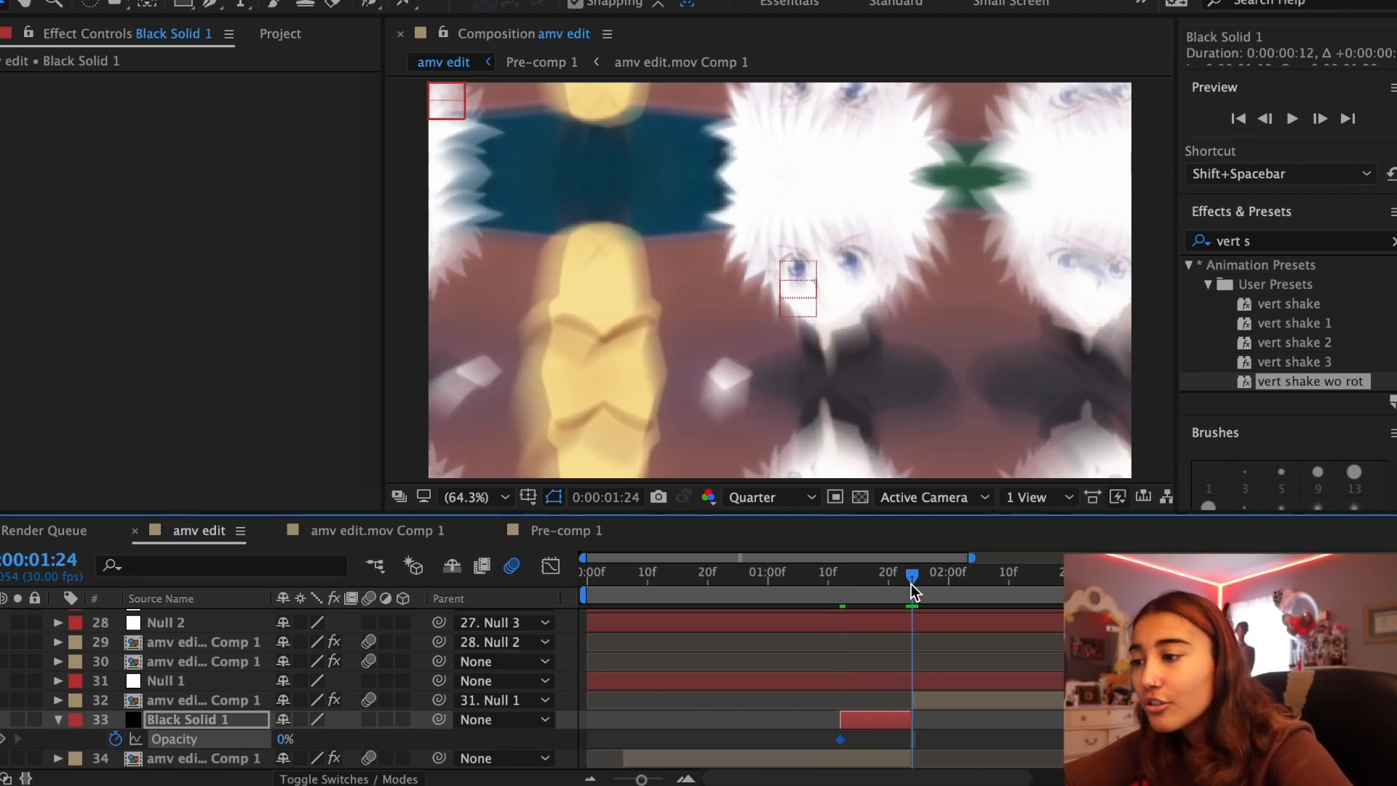
left_click_drag(911, 583, 907, 583)
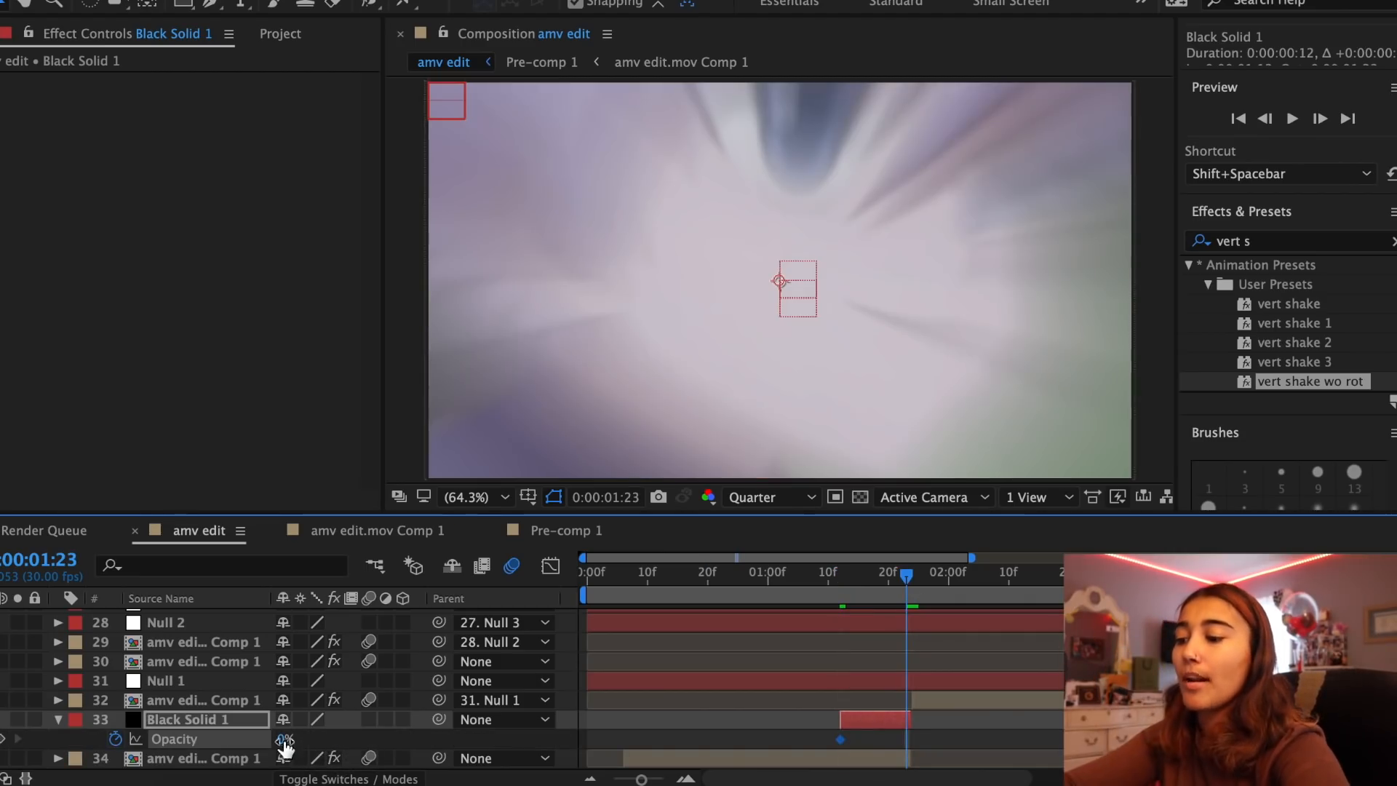
key("Return")
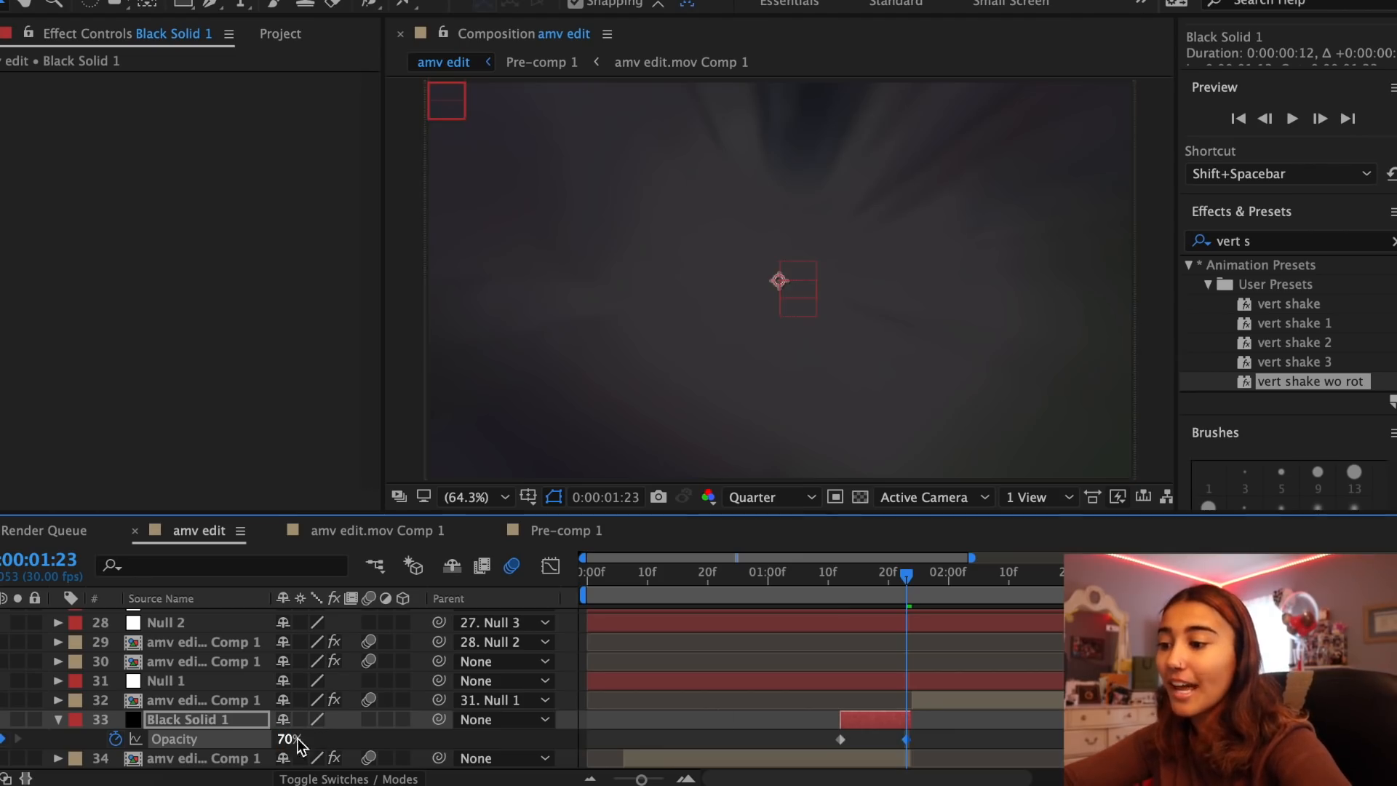
left_click_drag(919, 740, 822, 752)
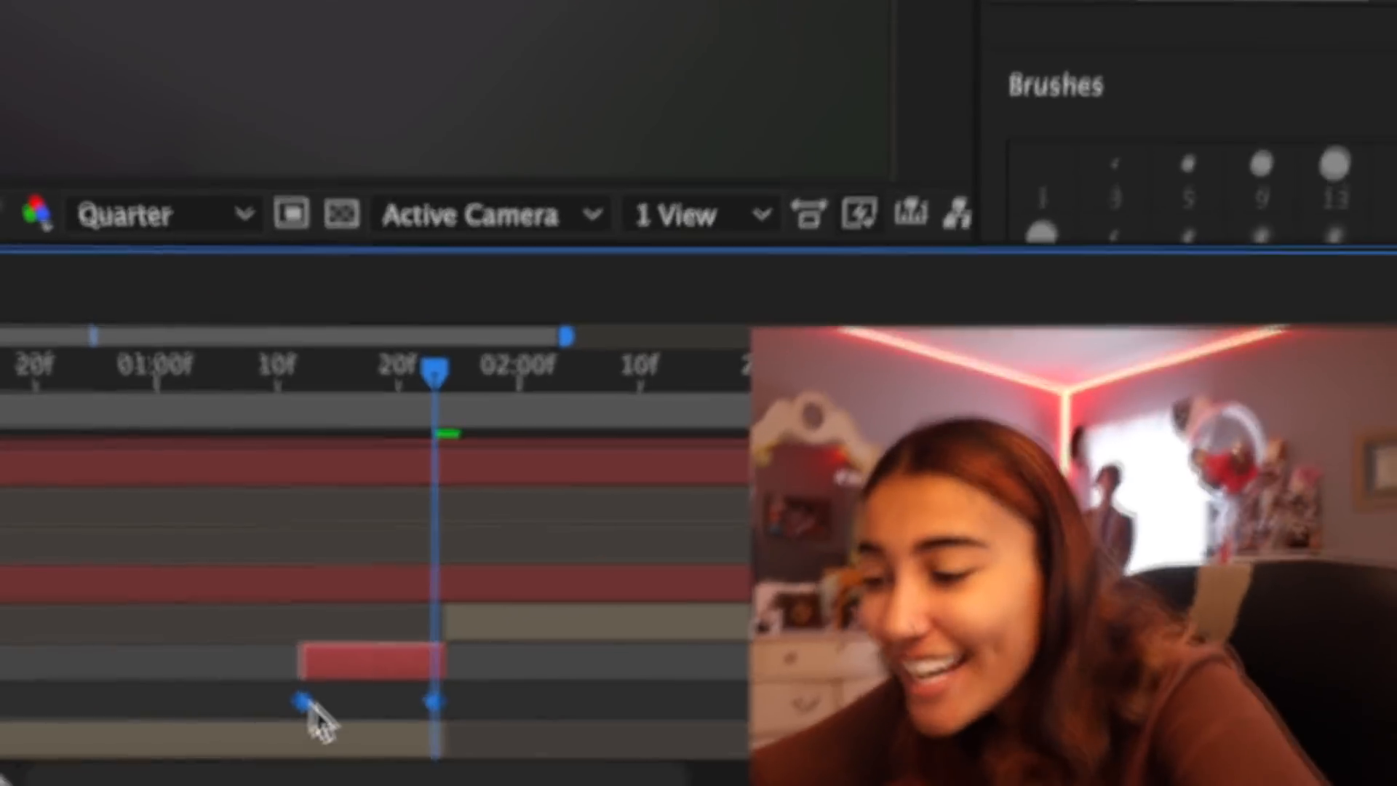
right_click(305, 703)
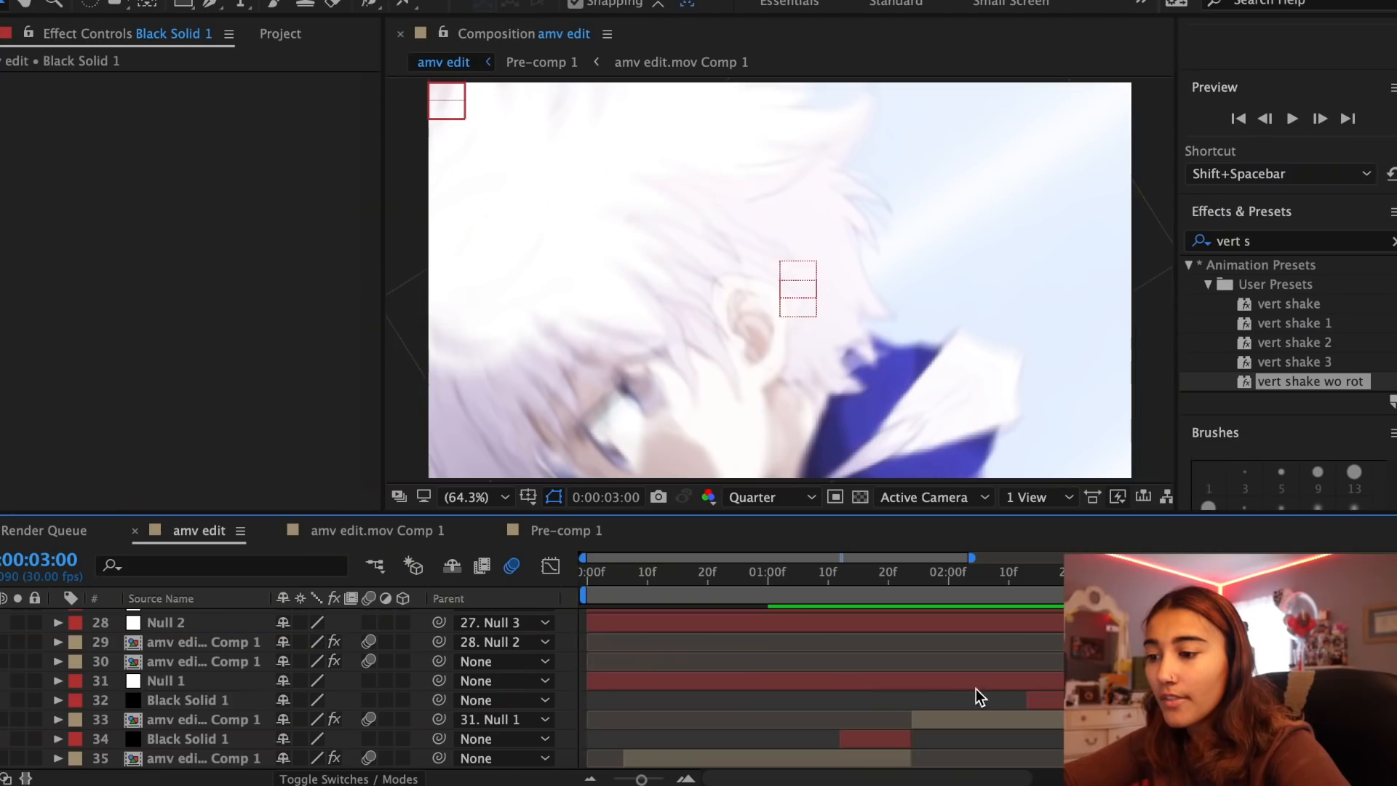
Paste a copy of the layer 32 black solid above the layer 30 clip and align it with that clip's end
left_click(1042, 702)
key("ctrl+c")
left_click(886, 659)
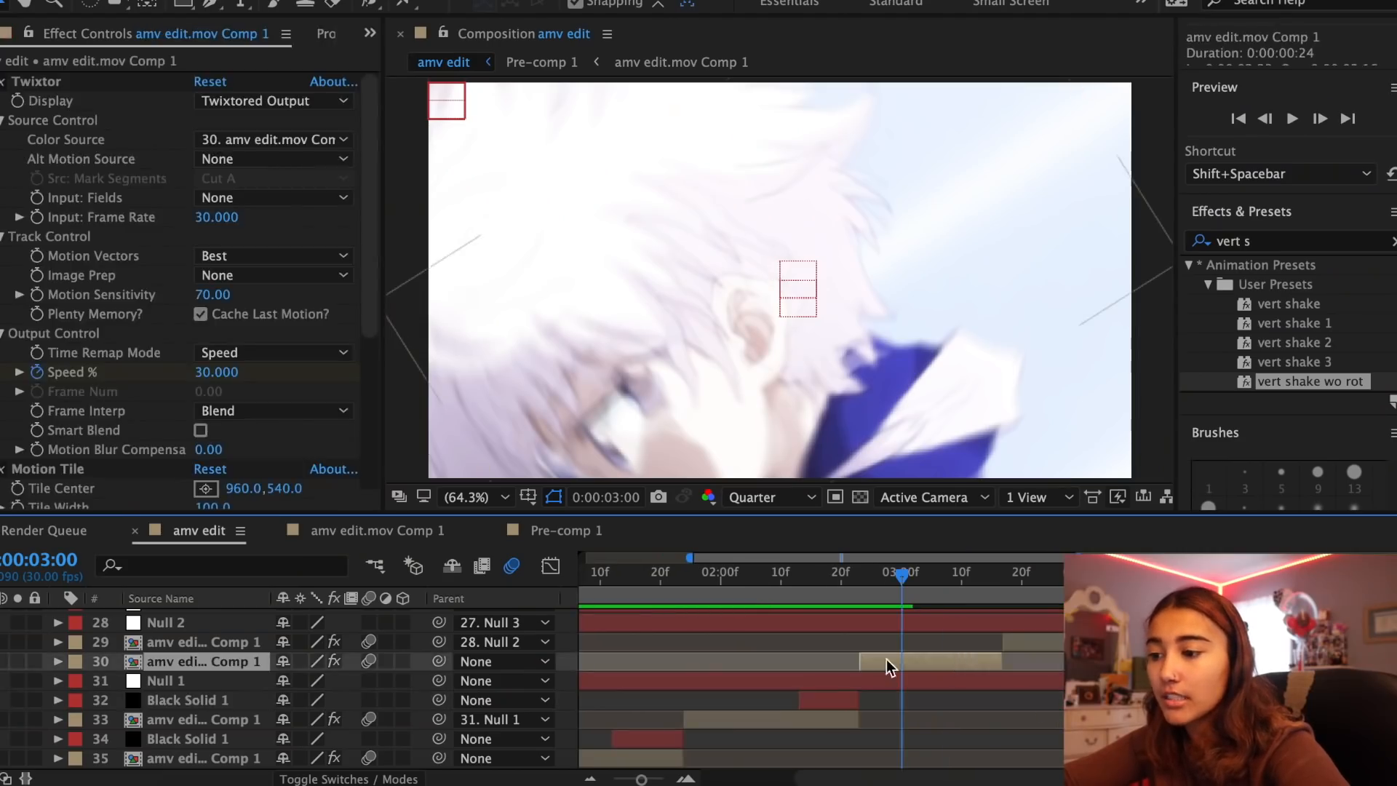
key("ctrl+v")
left_click_drag(827, 662, 975, 665)
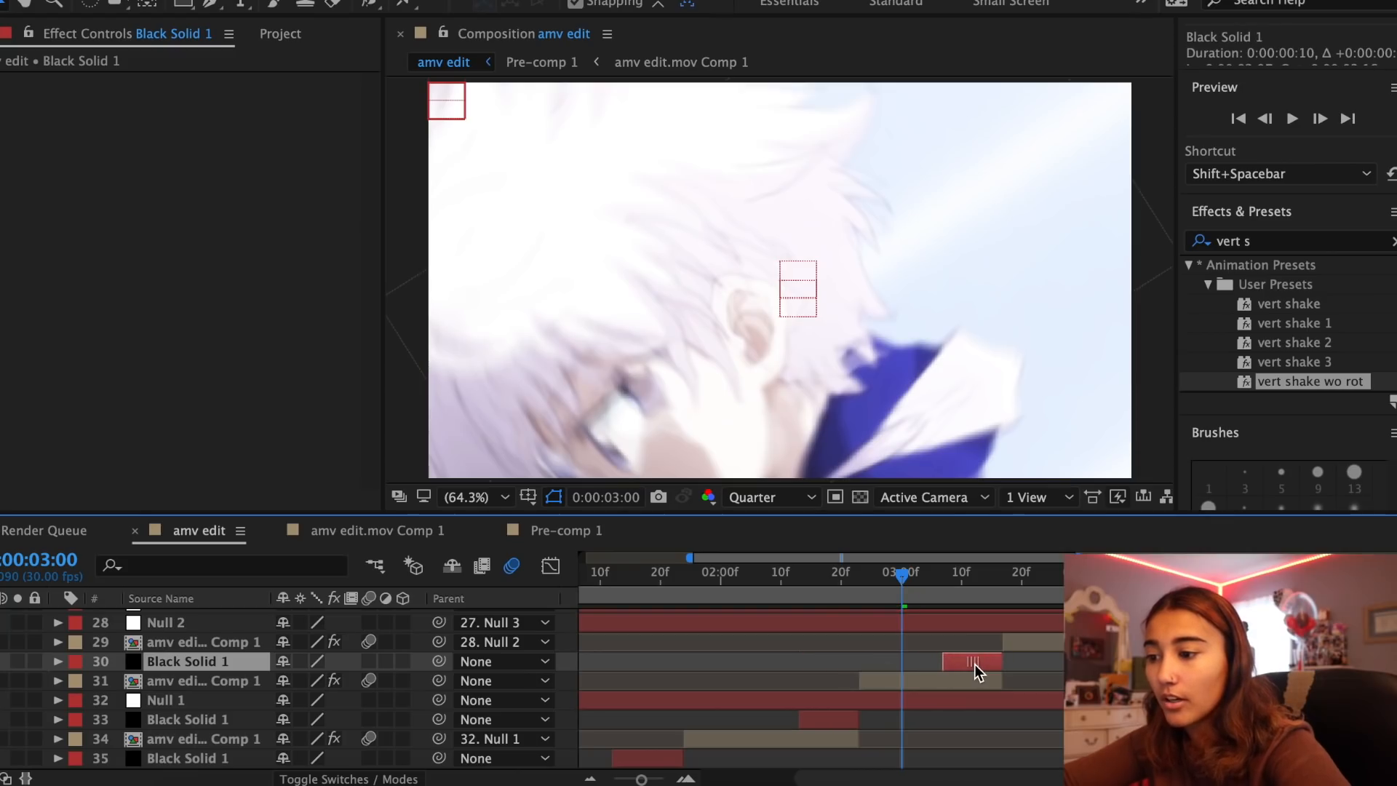
Paste another black solid above the clip parented to Null 2 and align its end with that clip's end
scroll(975, 665, "right", 3)
scroll(975, 665, "up", 2)
left_click(922, 679)
key("ctrl+v")
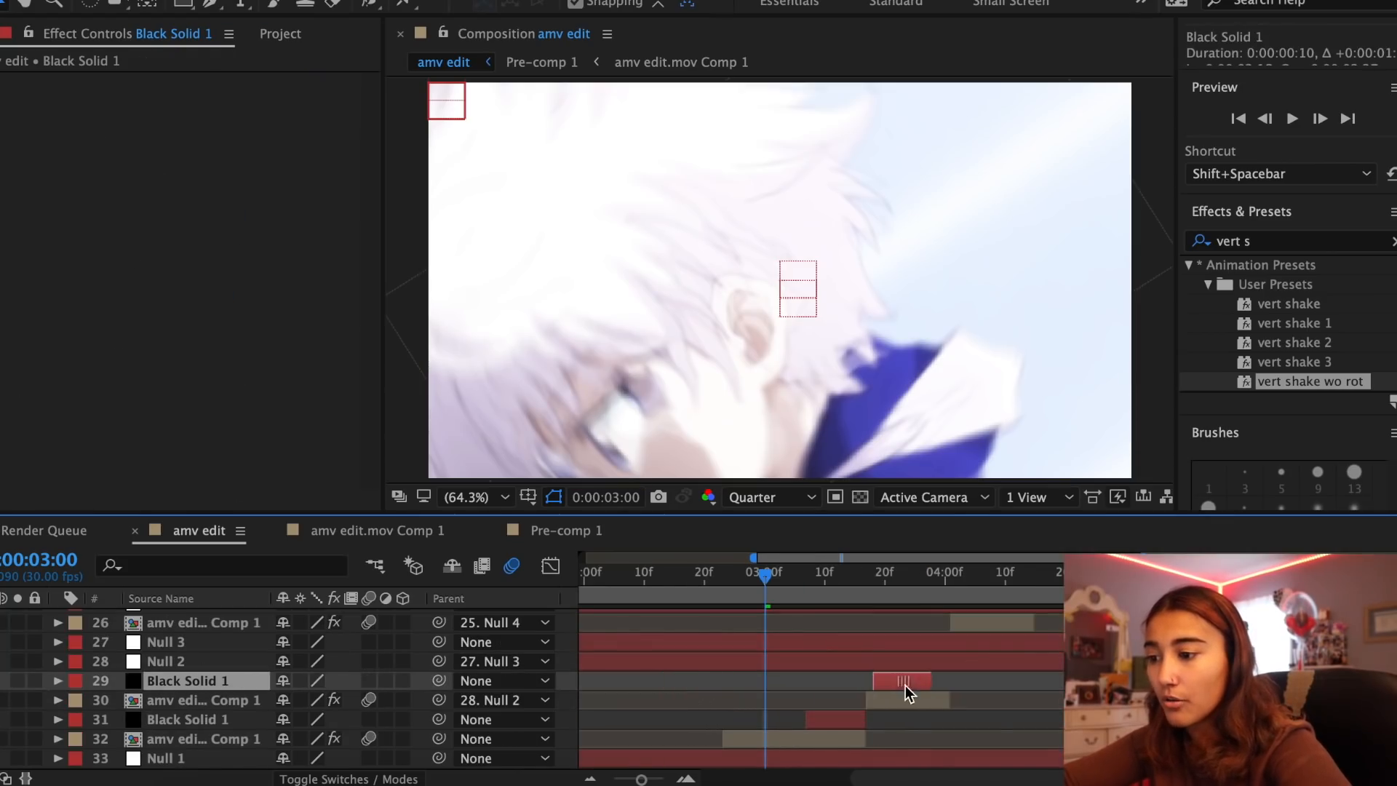
key("t")
left_click_drag(892, 681, 907, 682)
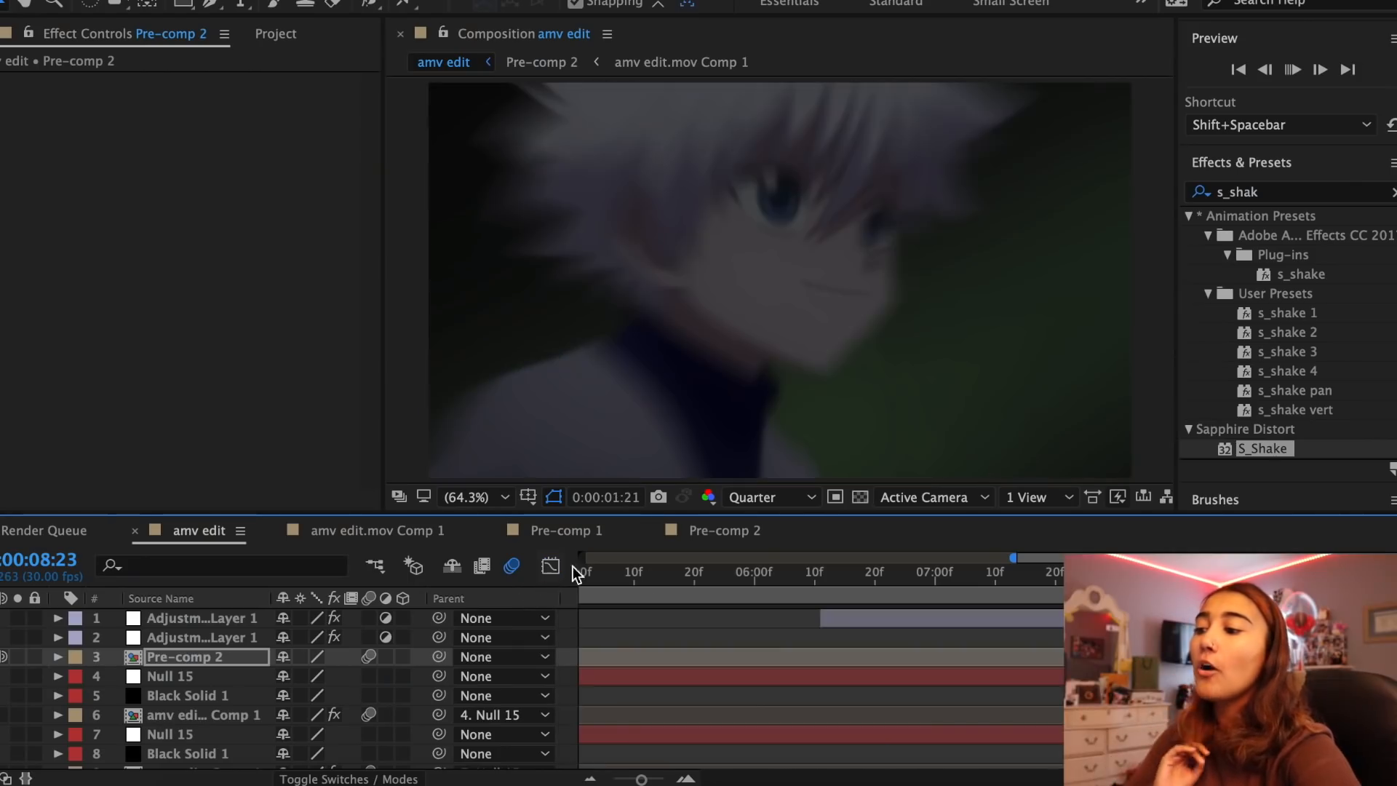
Return to the start of the composition and add a new adjustment layer above all other layers
left_click(756, 582)
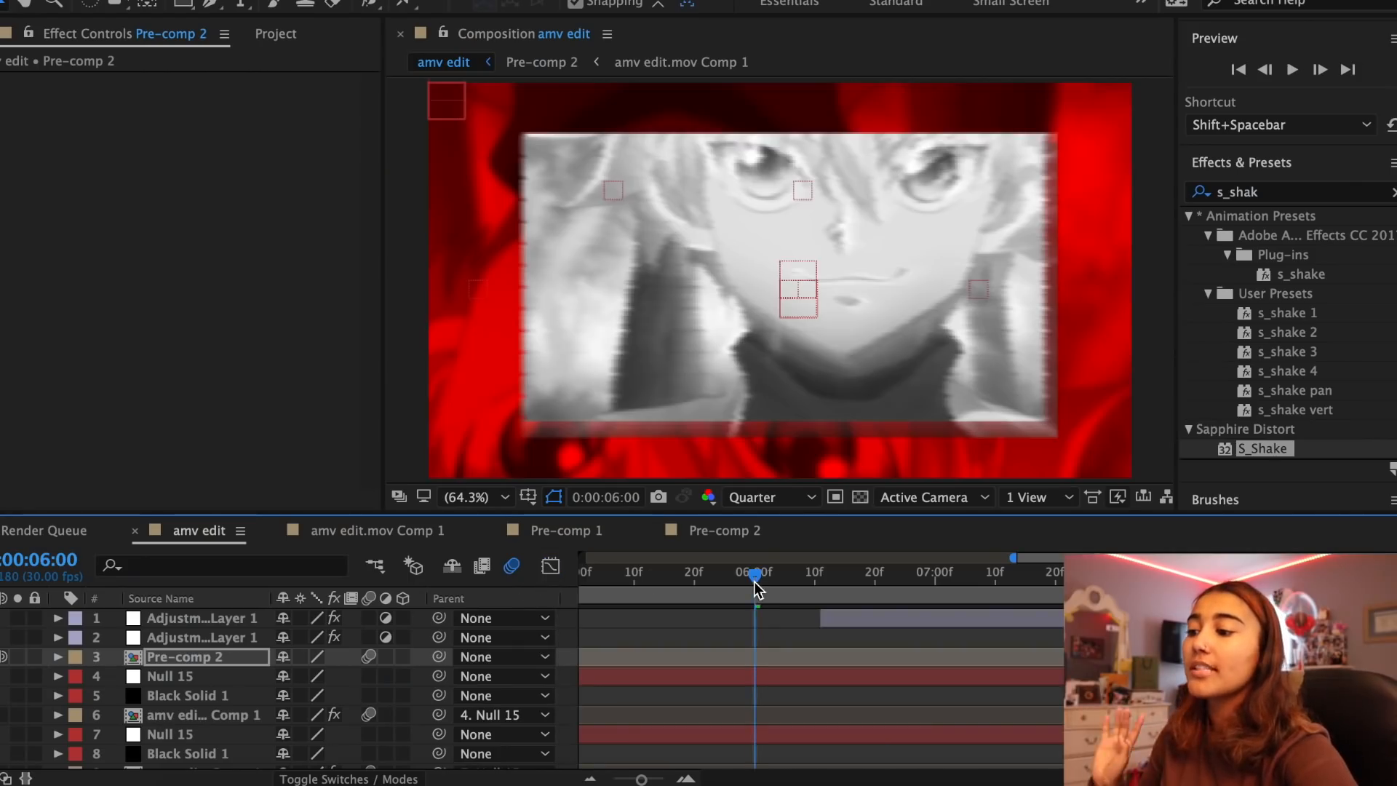
left_click(629, 779)
scroll(705, 733, "left", 10)
scroll(705, 733, "down", 1)
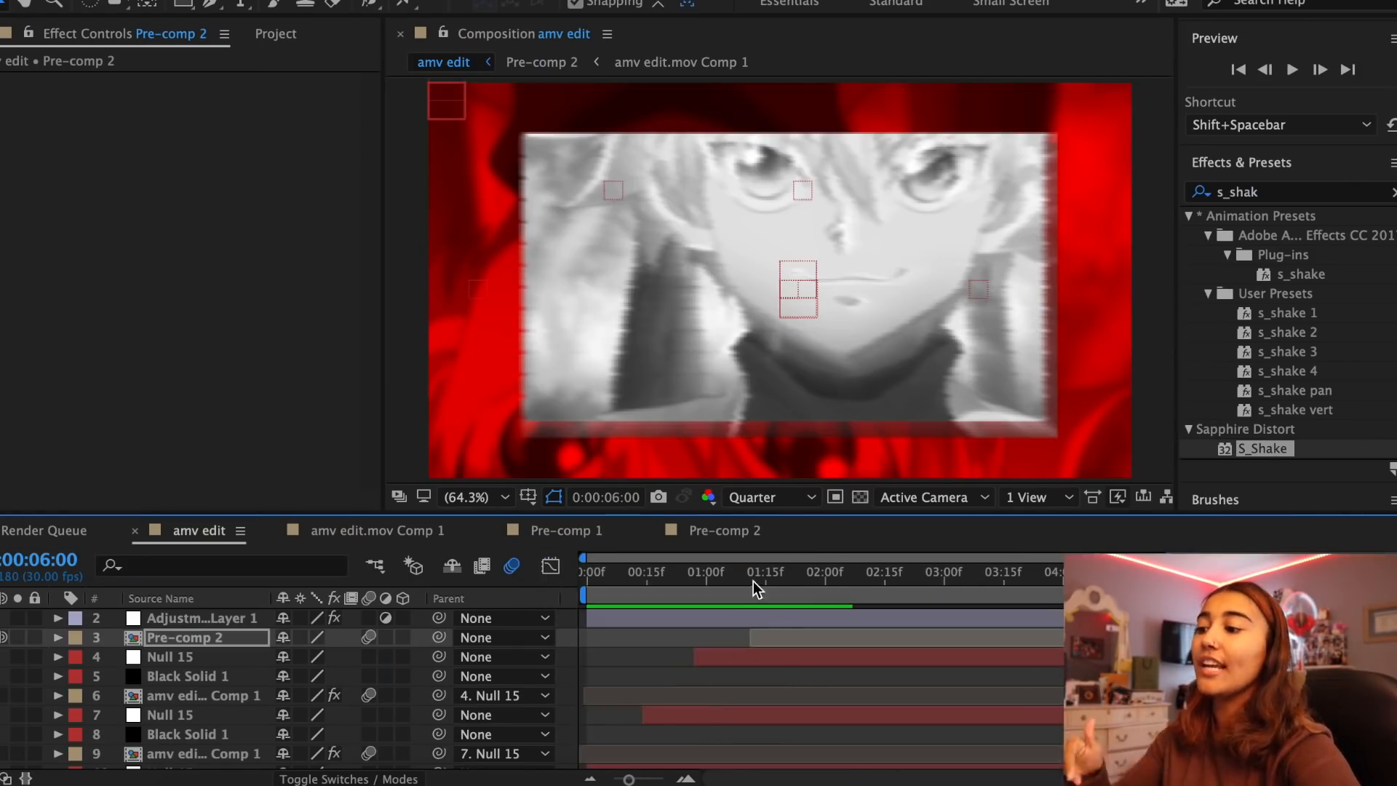
left_click_drag(749, 583, 586, 583)
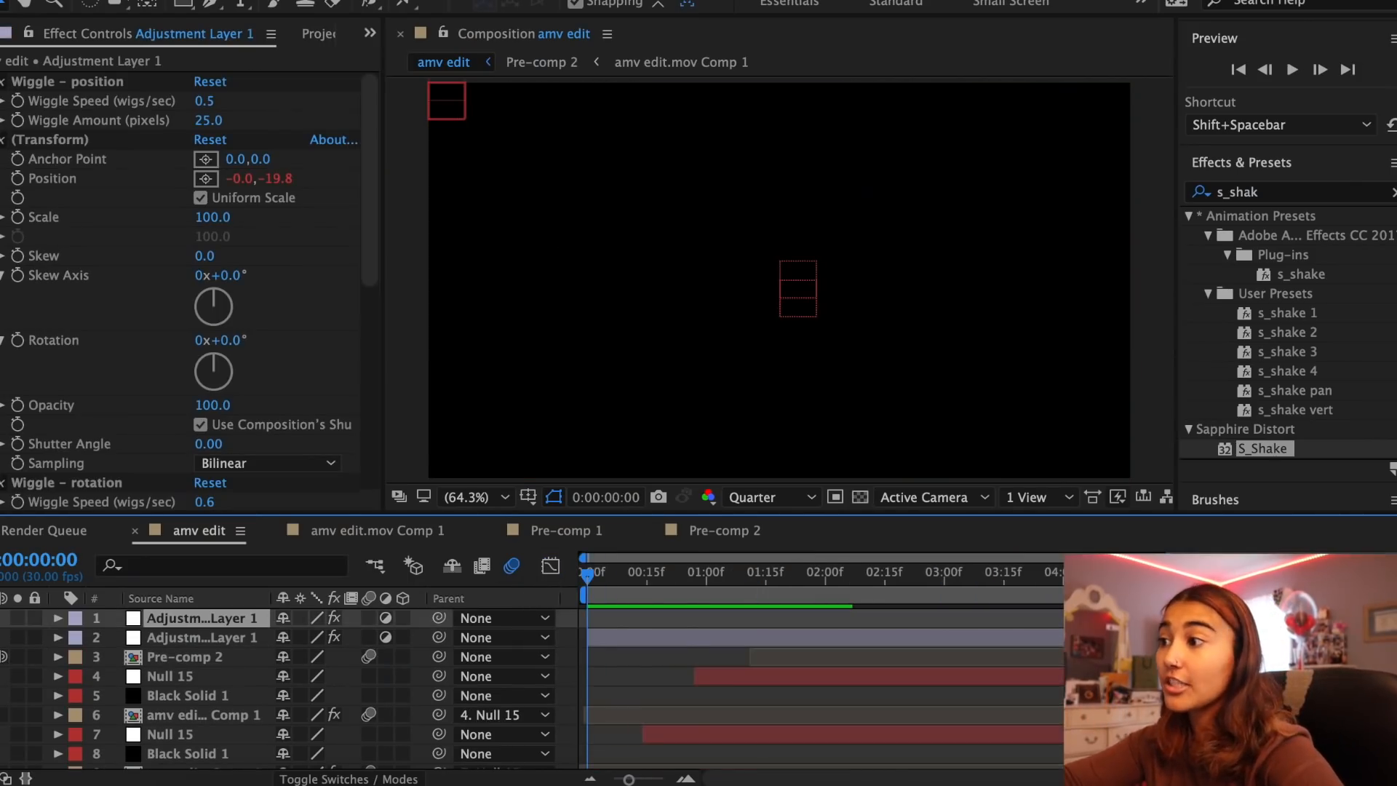
left_click(399, 0)
mouse_move(430, 0)
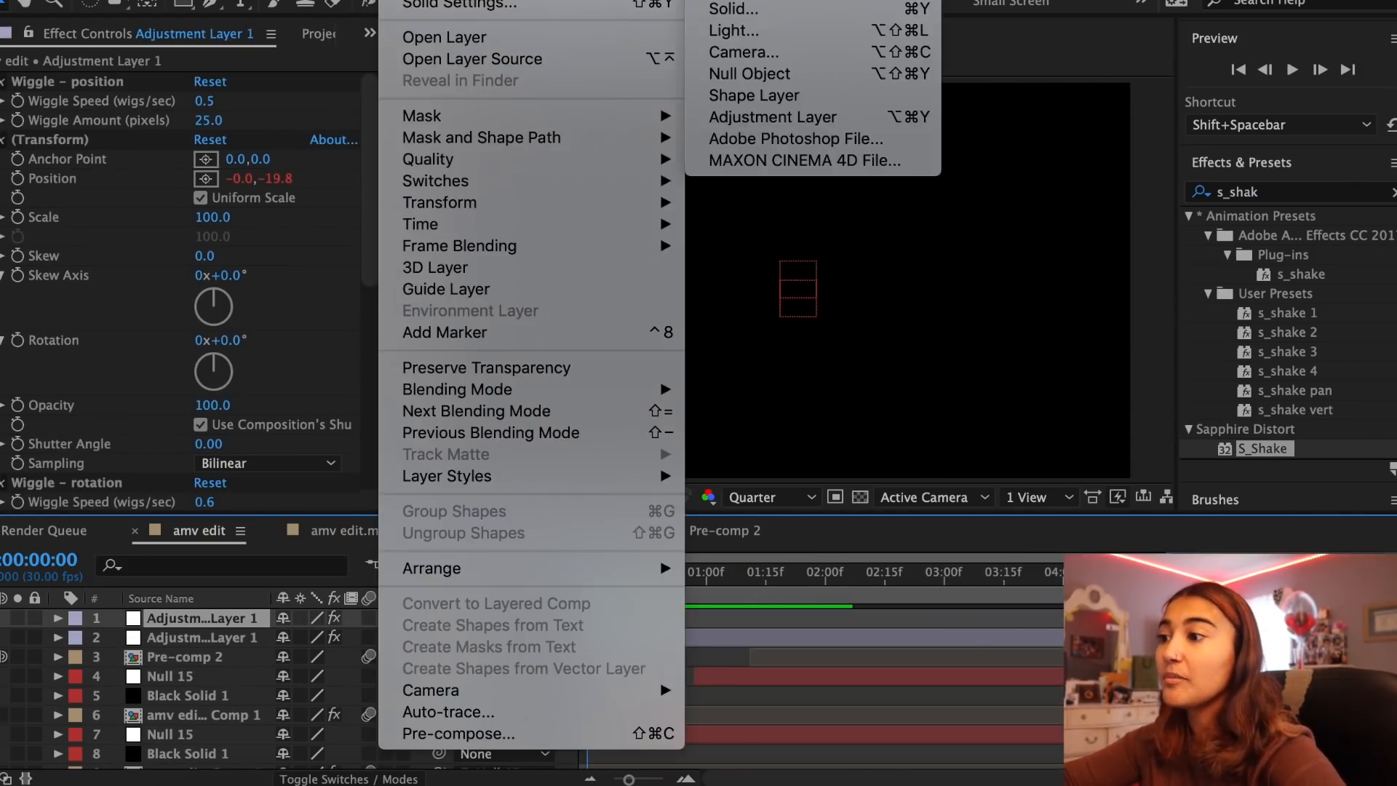
left_click(775, 129)
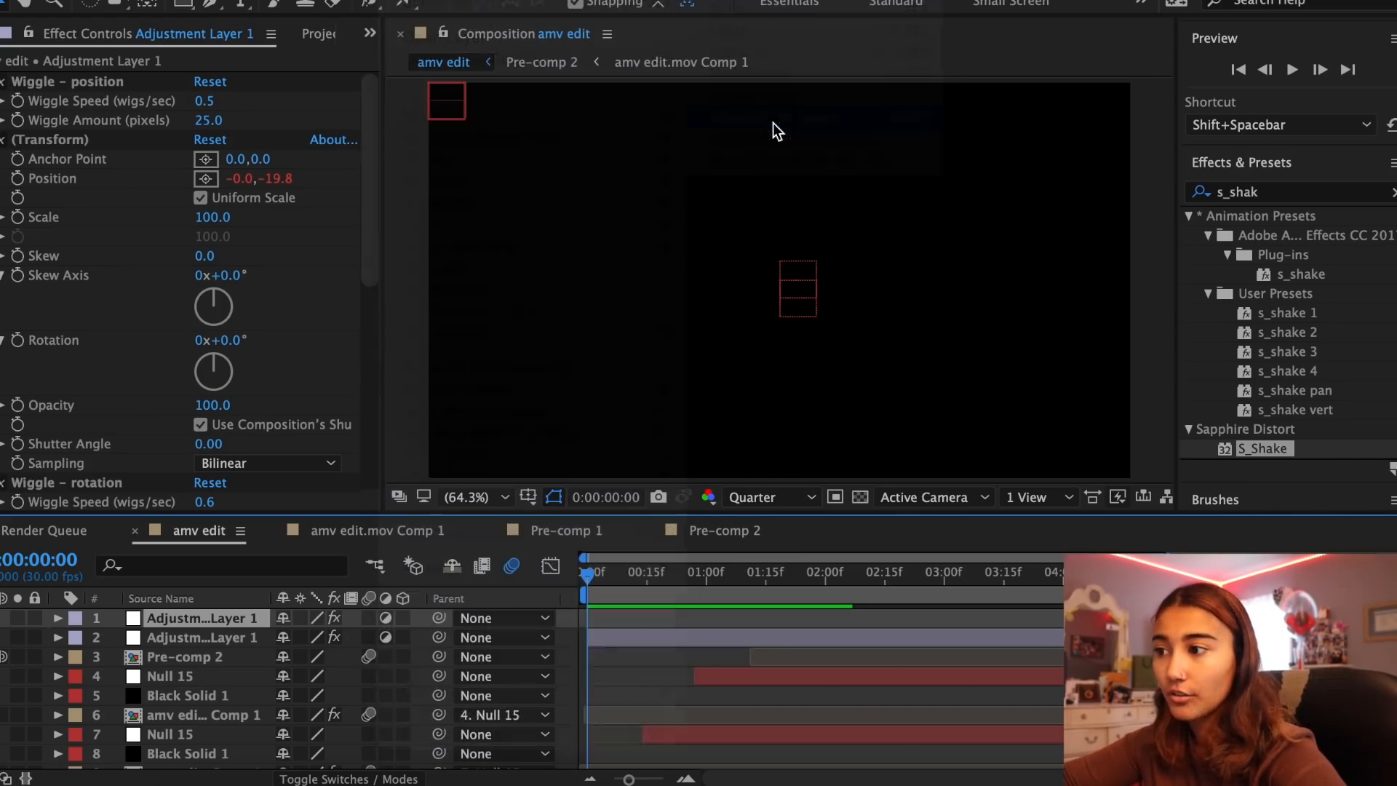
Find the Magic Bullet Looks effect and apply it to the new adjustment layer
left_click_drag(1272, 194, 981, 189)
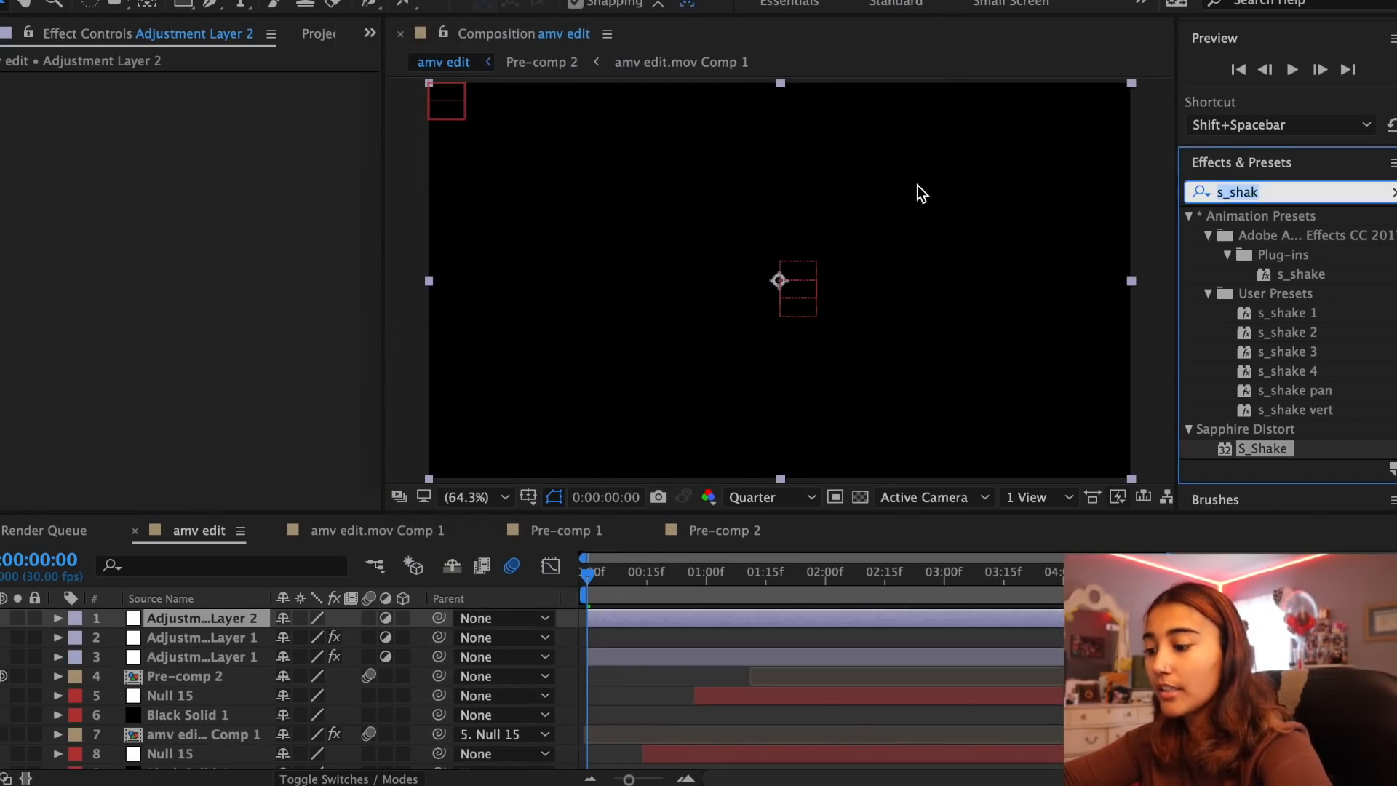
type("magic")
left_click_drag(1270, 235, 900, 195)
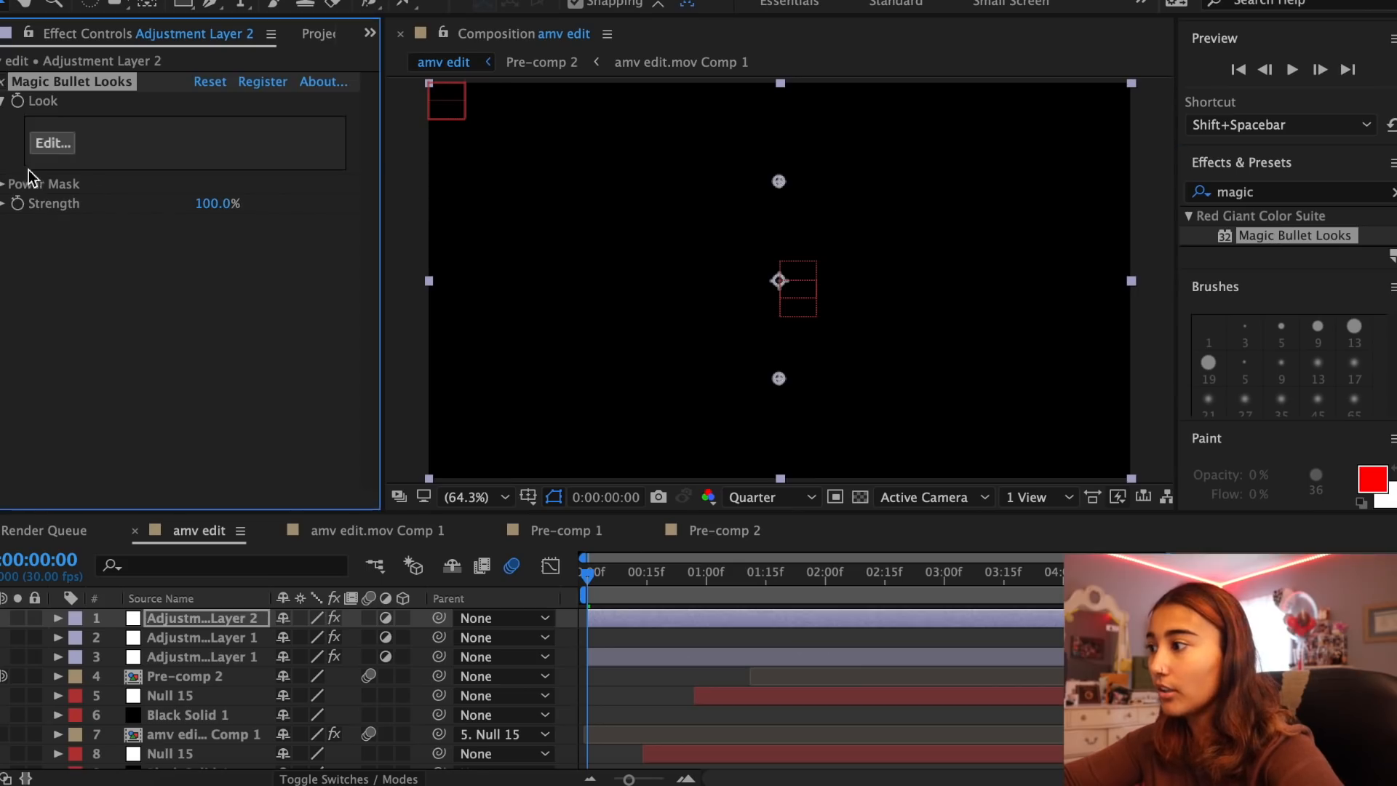
Choose the custom chromatic look in Magic Bullet Looks, add the Post tool with the "p" icon, and accept the look
left_click(45, 140)
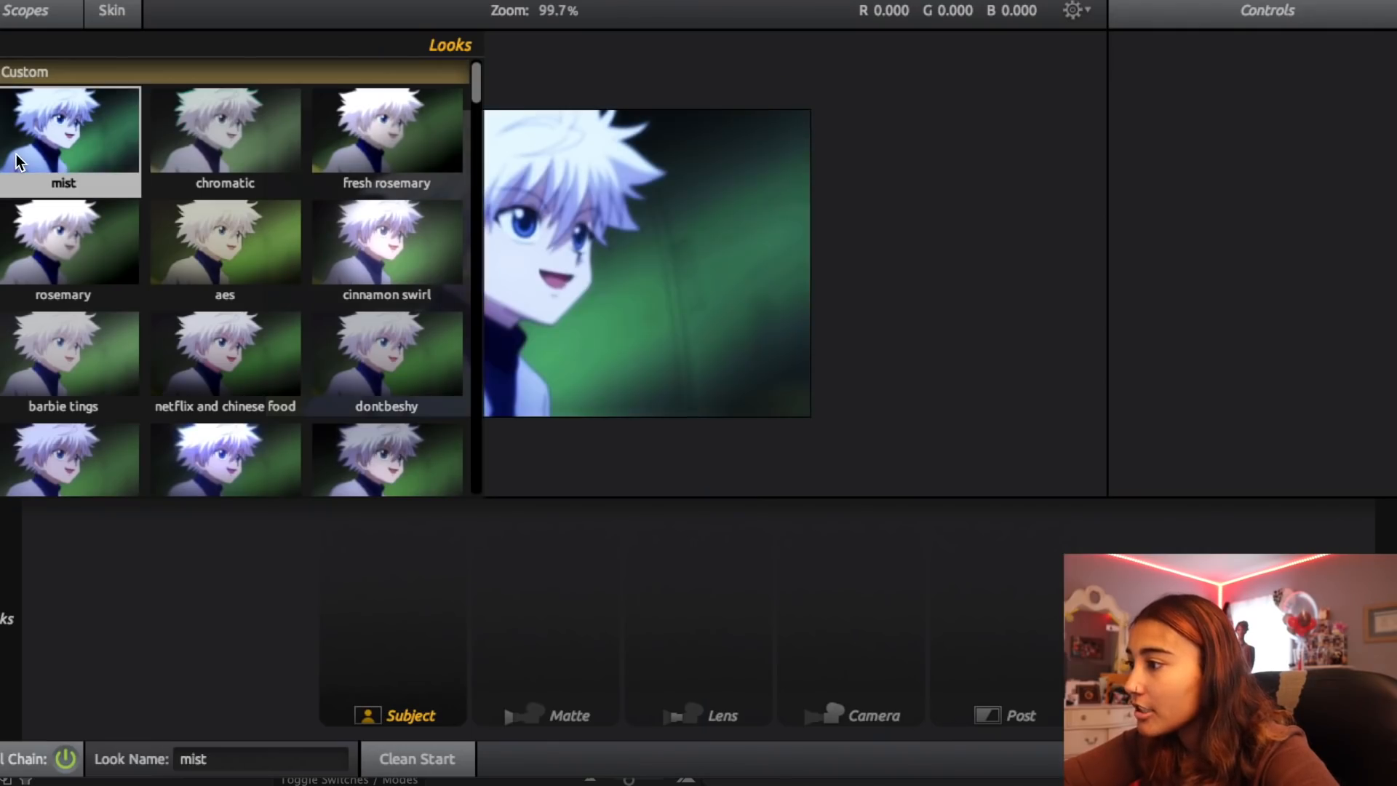
left_click(183, 138)
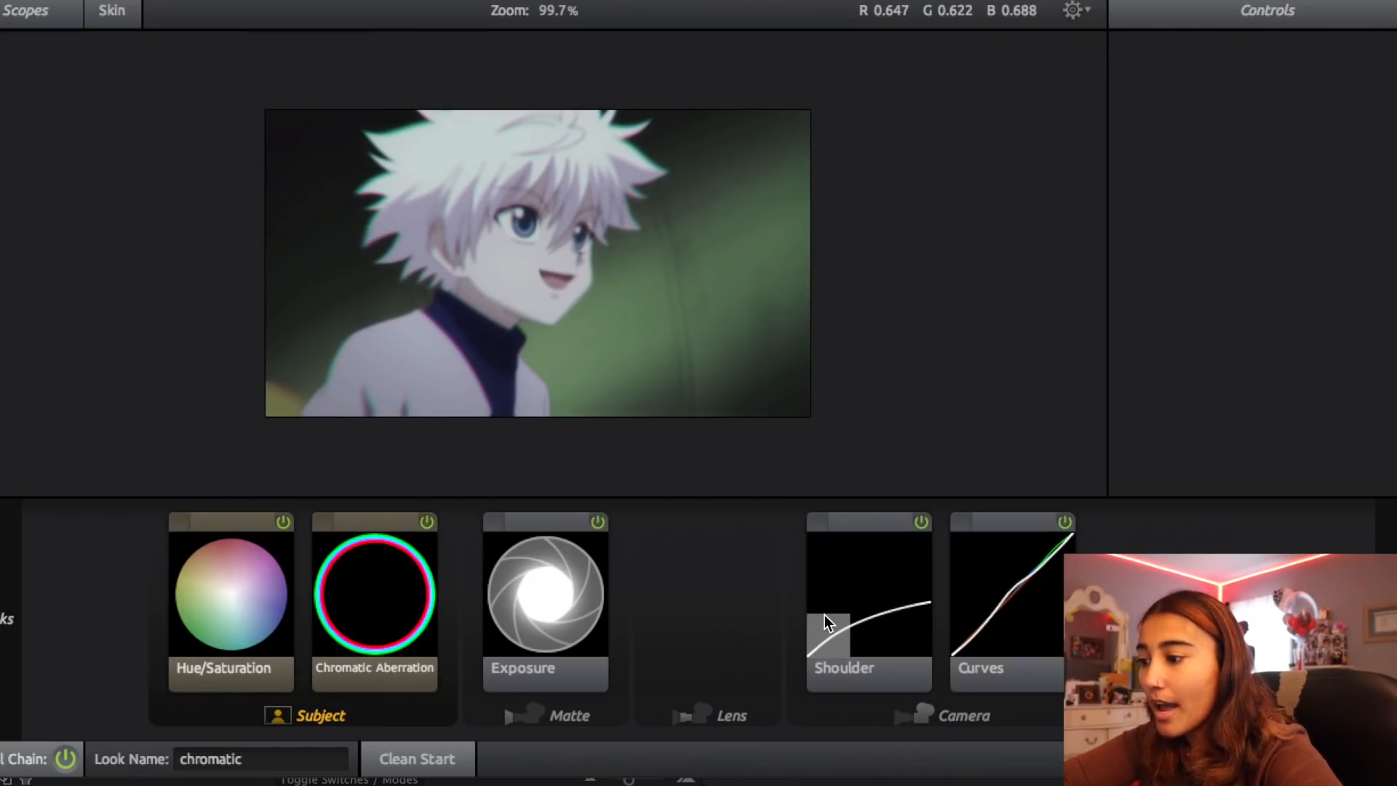
left_click(1336, 477)
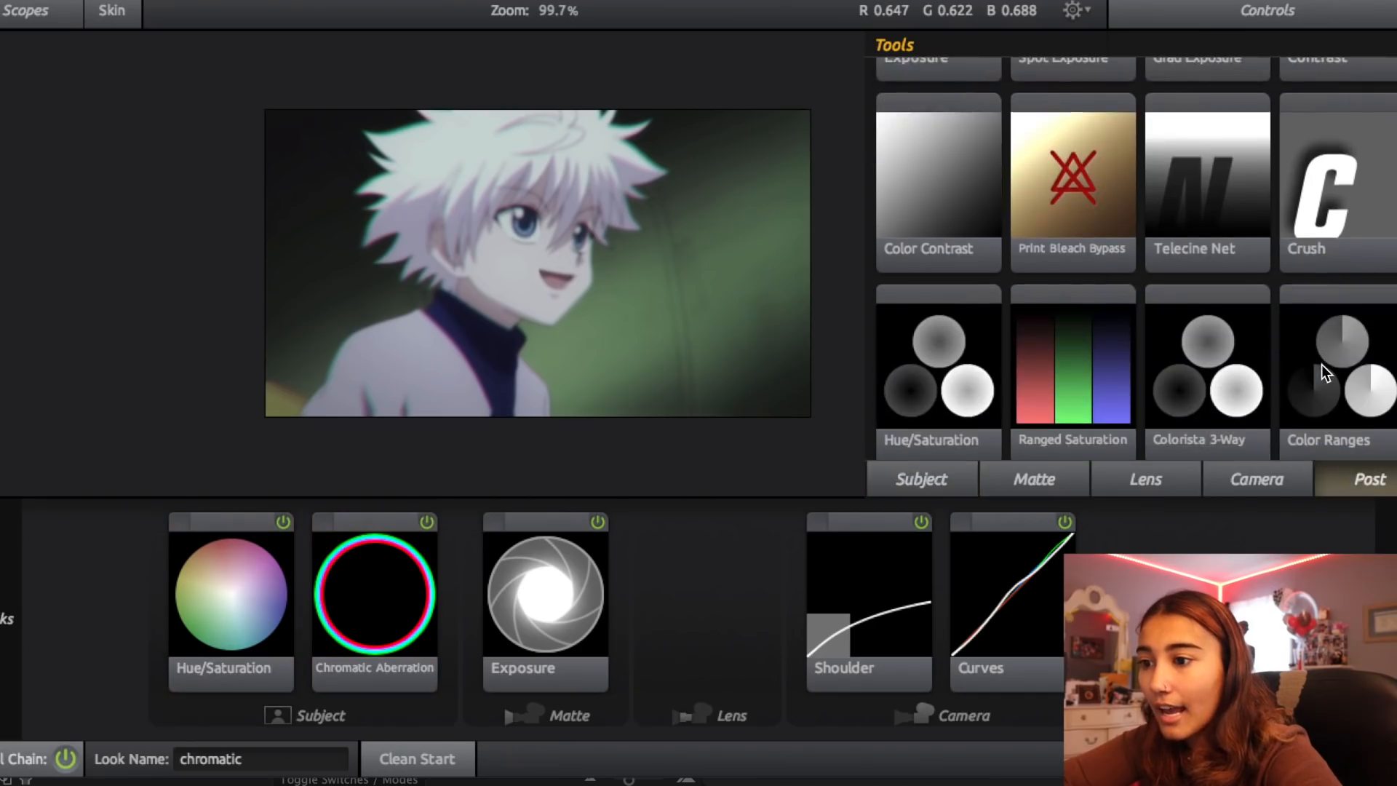
double_click(1203, 338)
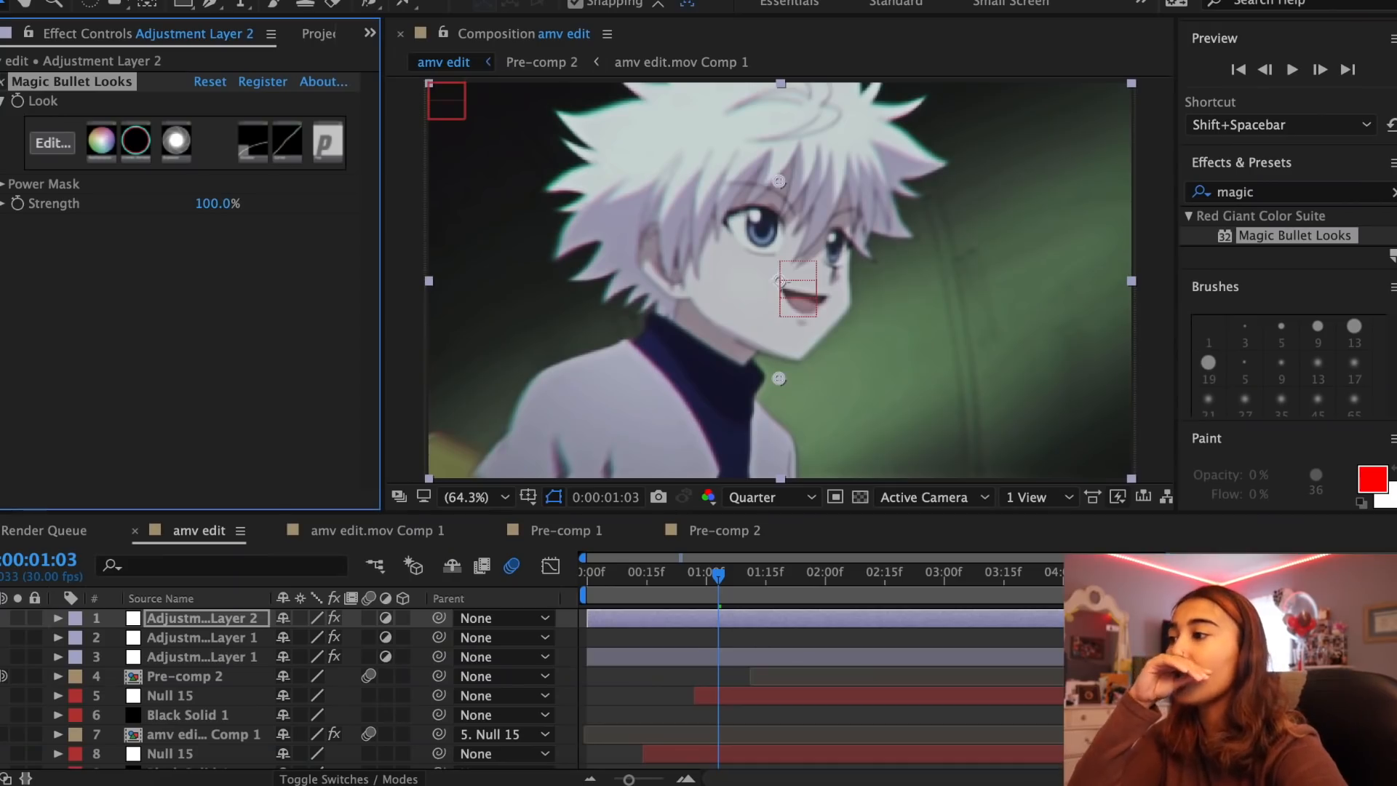
Add a black 1920 x 1080 px solid above all the adjustment layers
left_click(398, 0)
mouse_move(436, 0)
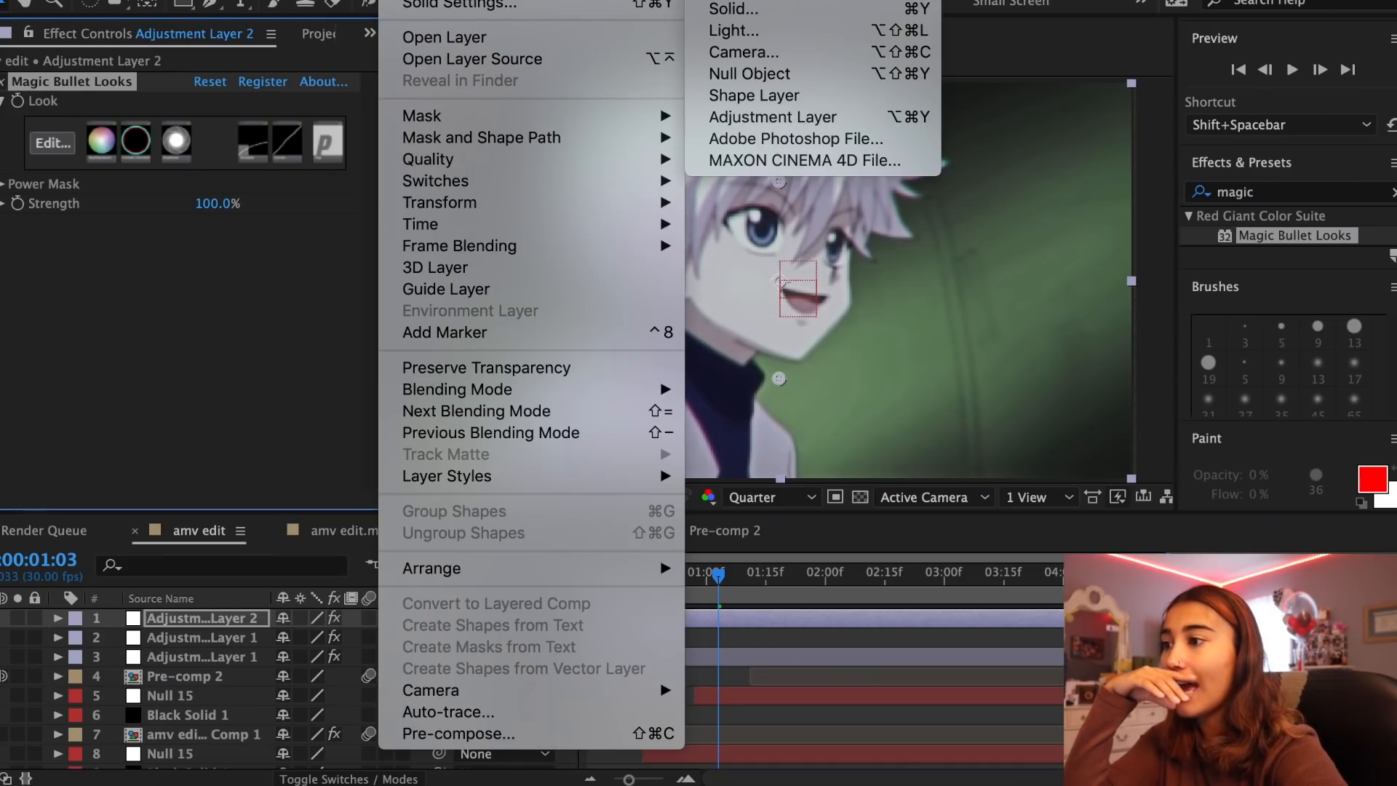
left_click(729, 16)
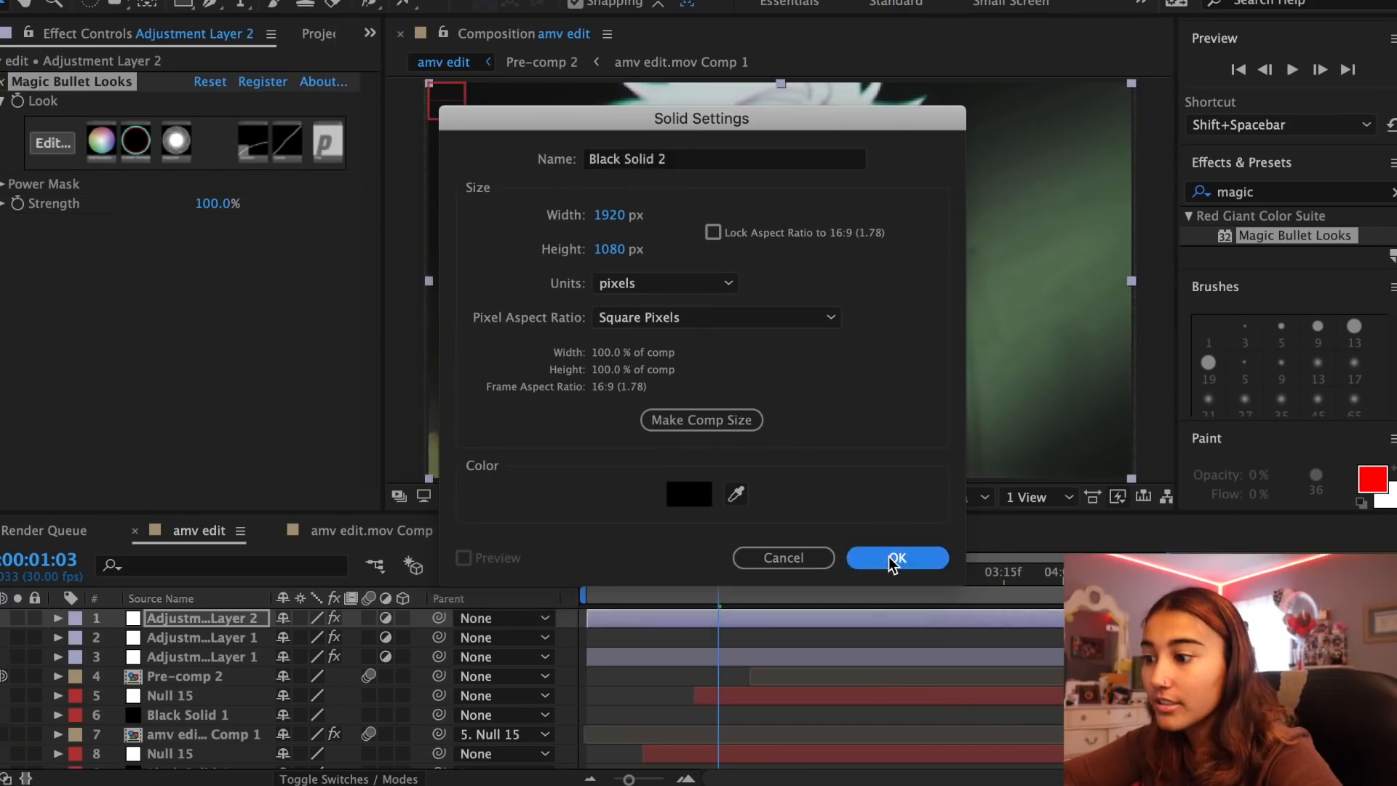
left_click(898, 561)
Draw a full-width rectangular mask across the middle of the new solid and invert it to leave black letterbox bars
left_click(183, 3)
left_click_drag(425, 121, 1162, 441)
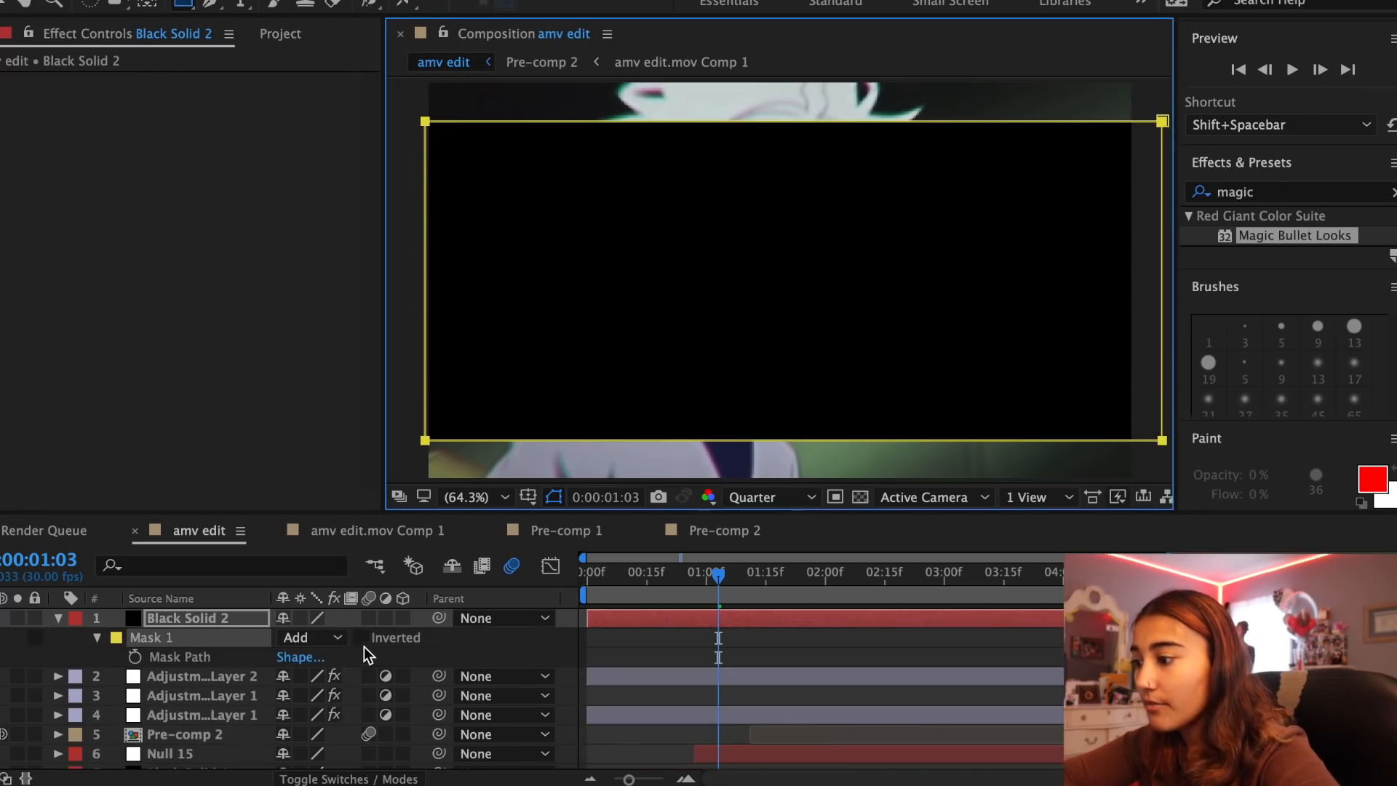
left_click(361, 637)
left_click(58, 618)
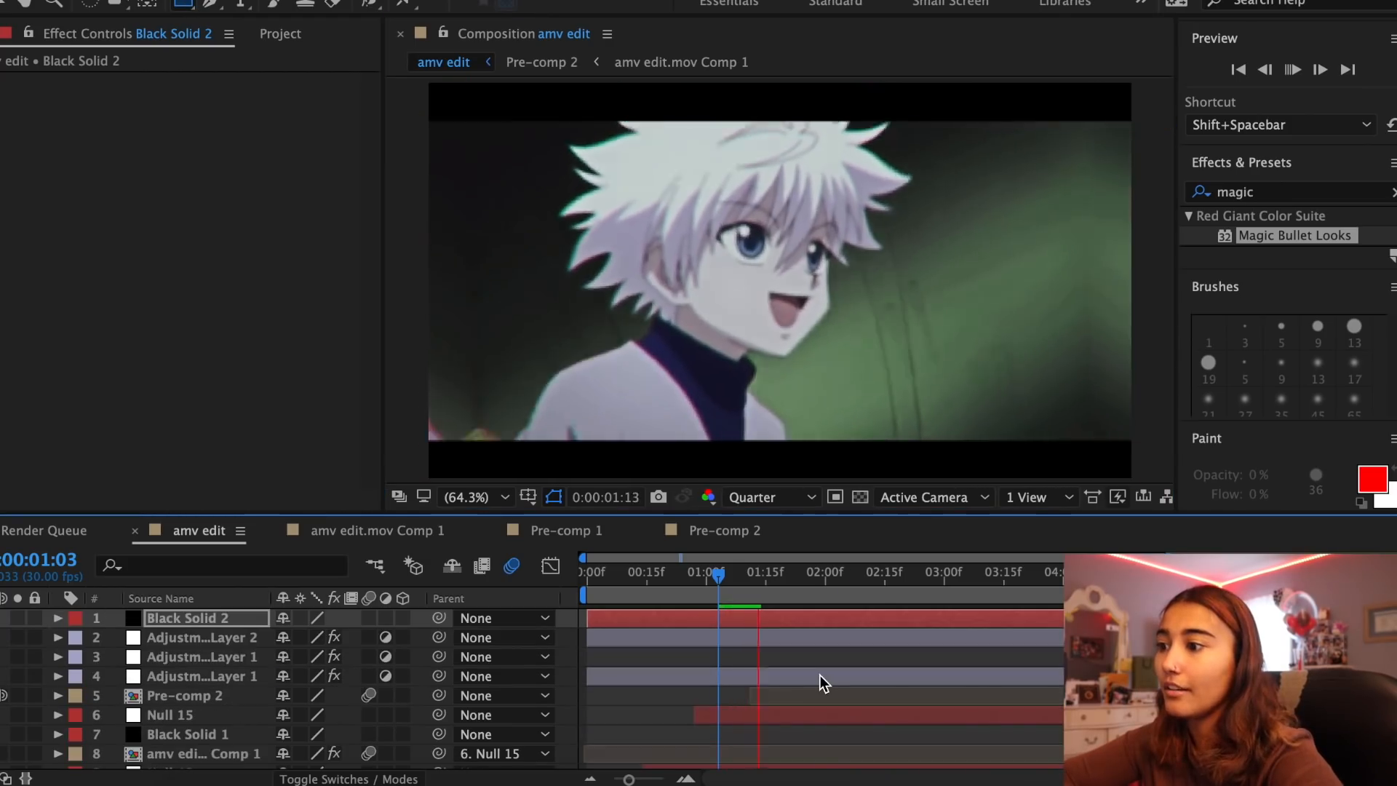